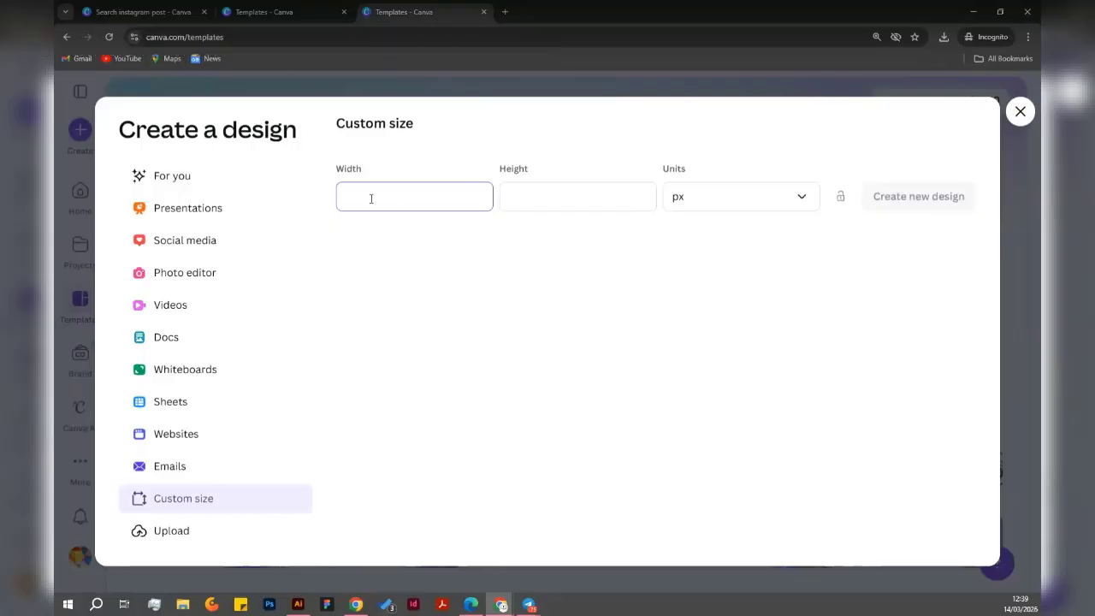
Create a new blank design with a custom size of 736 px wide by 920 px high.
text(736)
key(Tab)
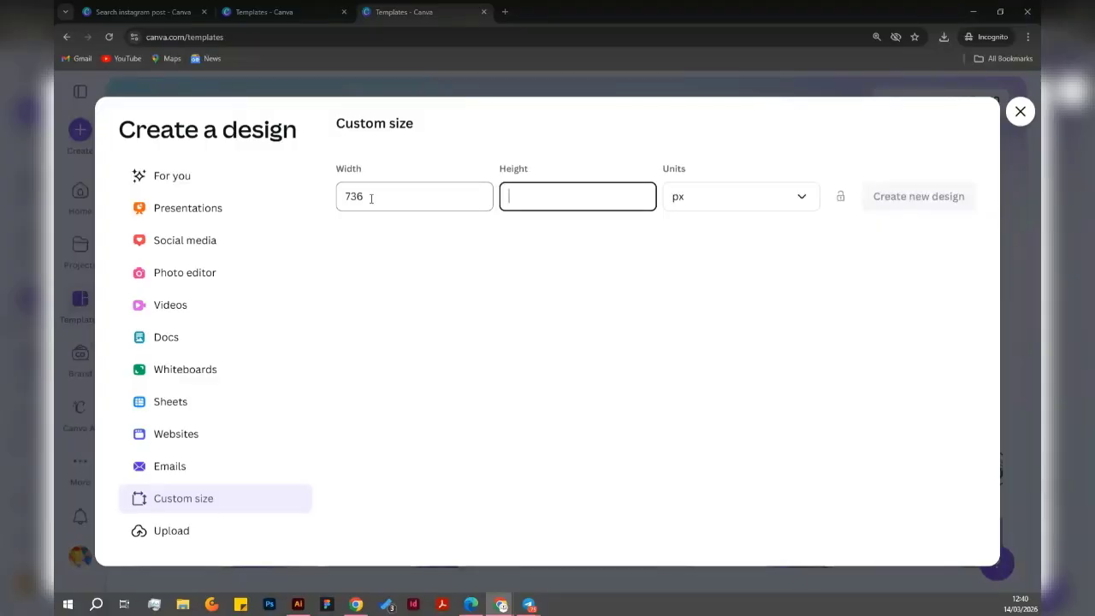
text(920)
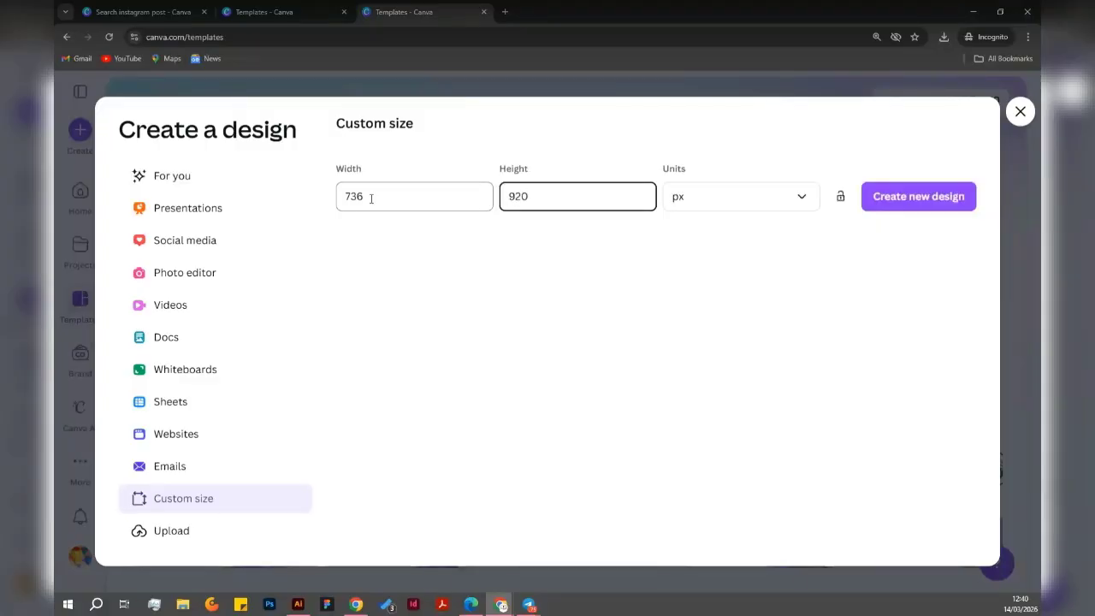
click(695, 200)
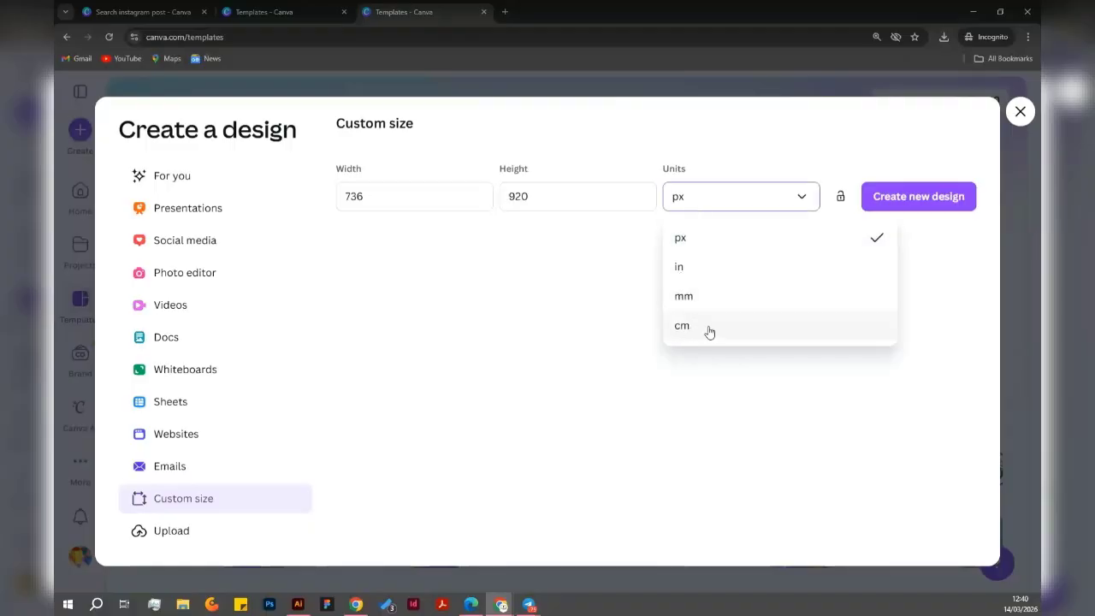
click(706, 198)
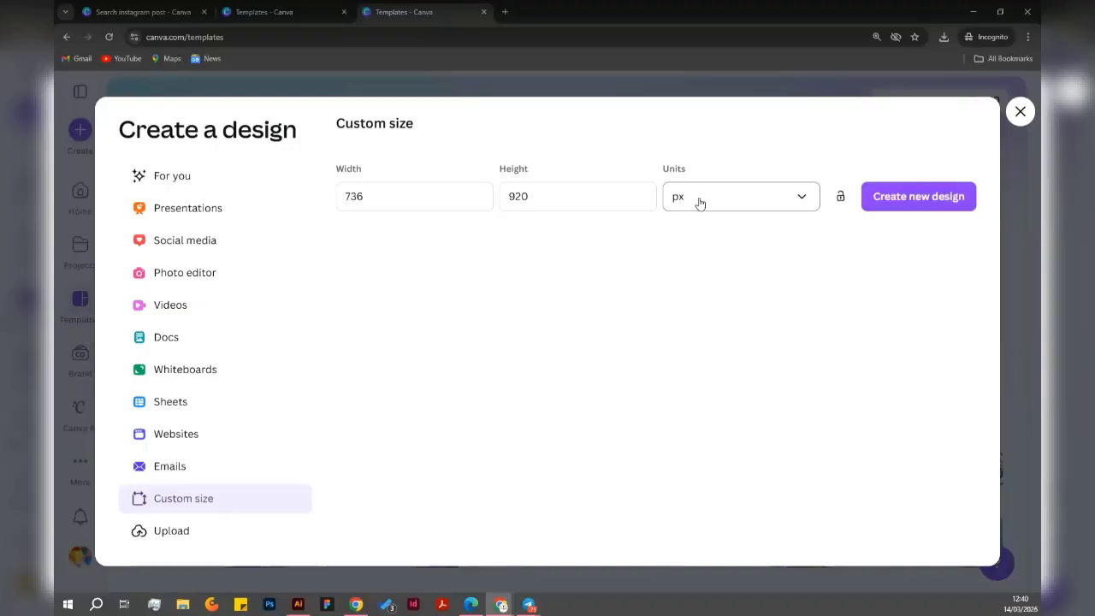
click(396, 205)
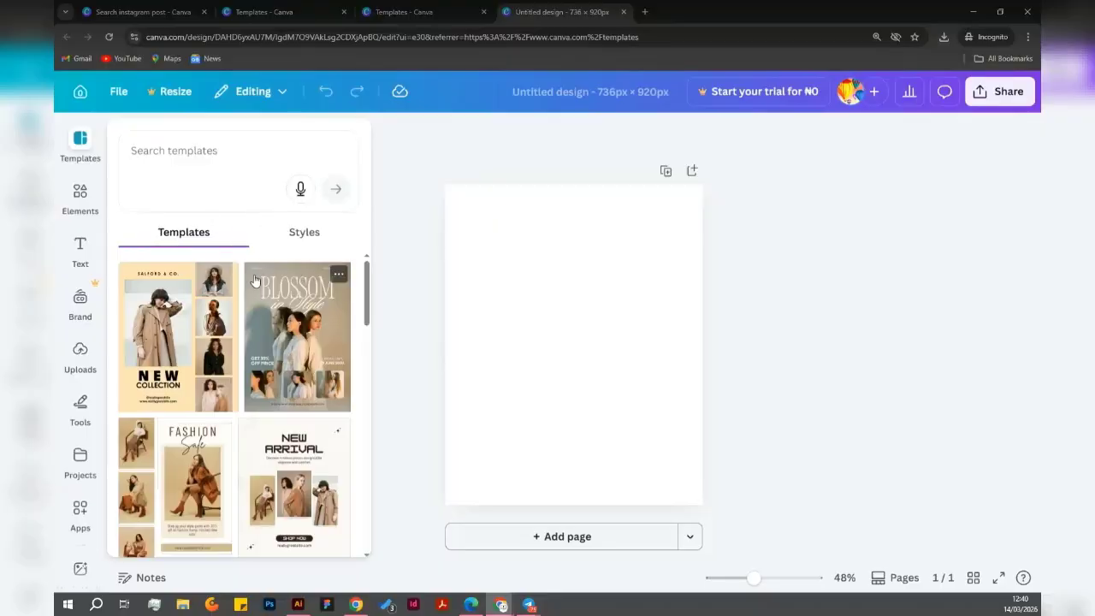
Look through the suggested templates and styles, and apply the "Blossom in Style" fashion poster template to the blank page.
scroll(254, 280, down, 3)
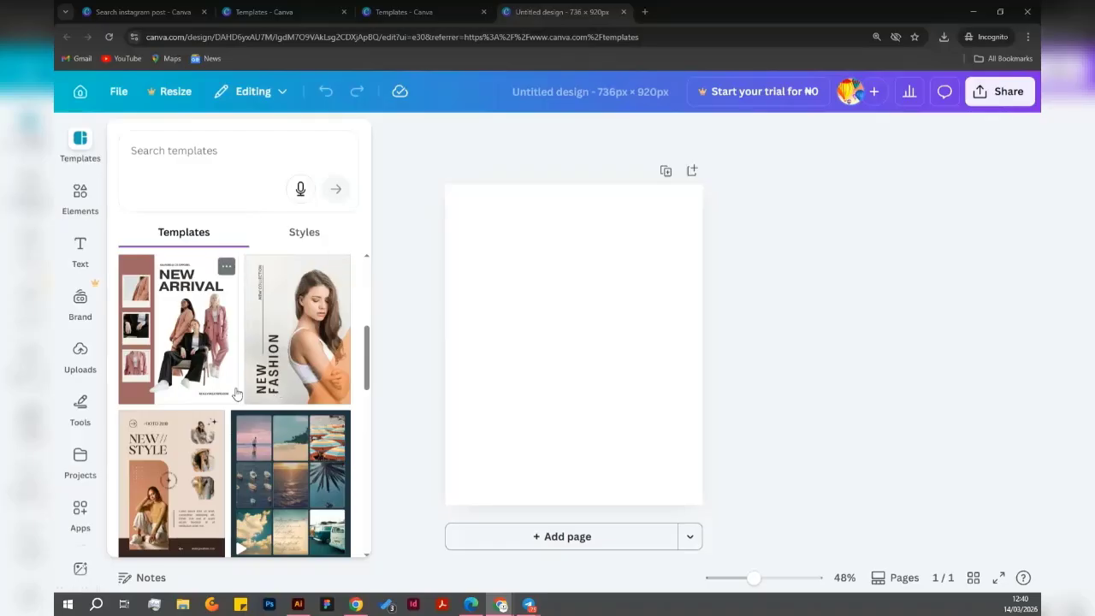
scroll(237, 393, down, 3)
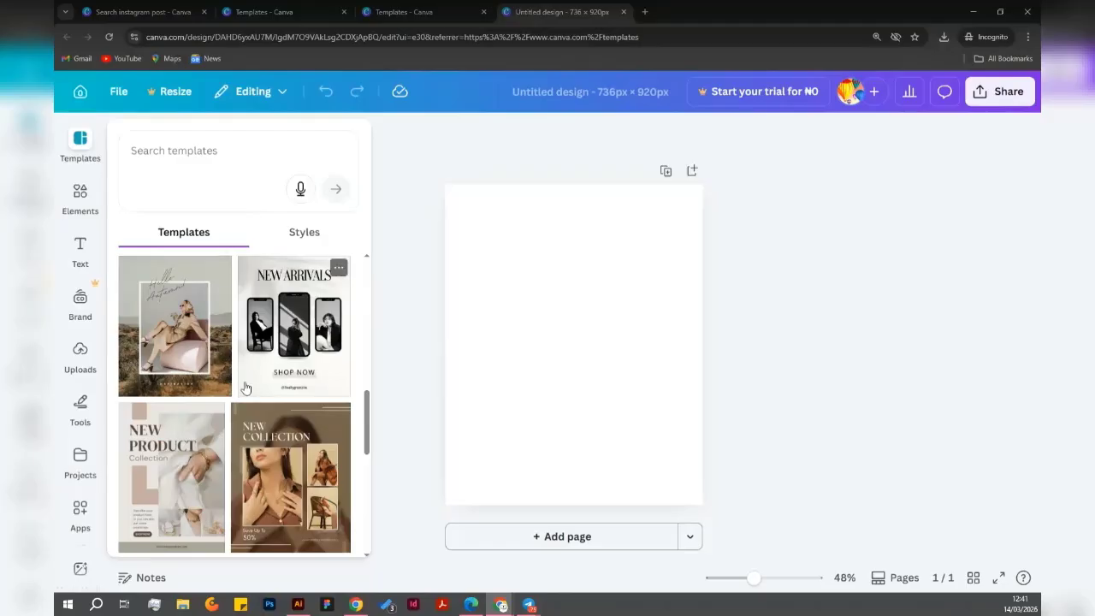
click(286, 296)
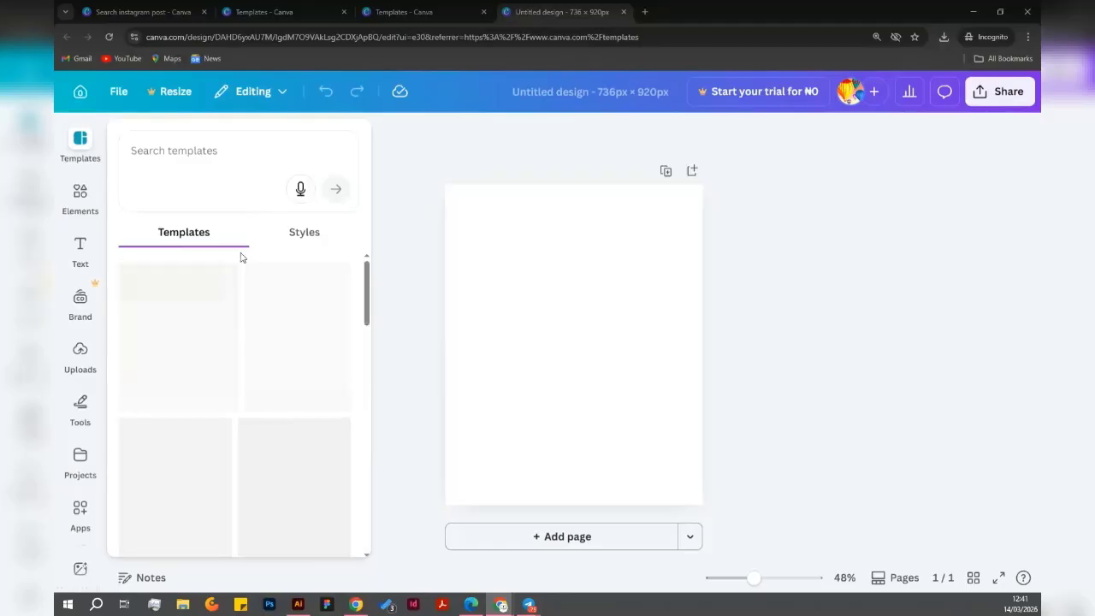
click(301, 238)
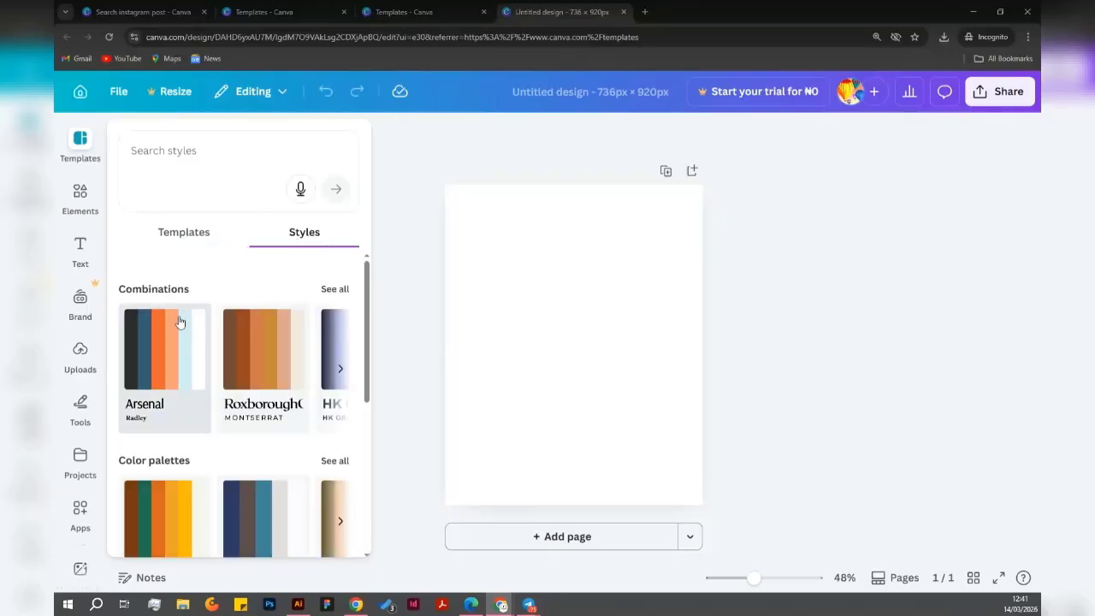
click(184, 234)
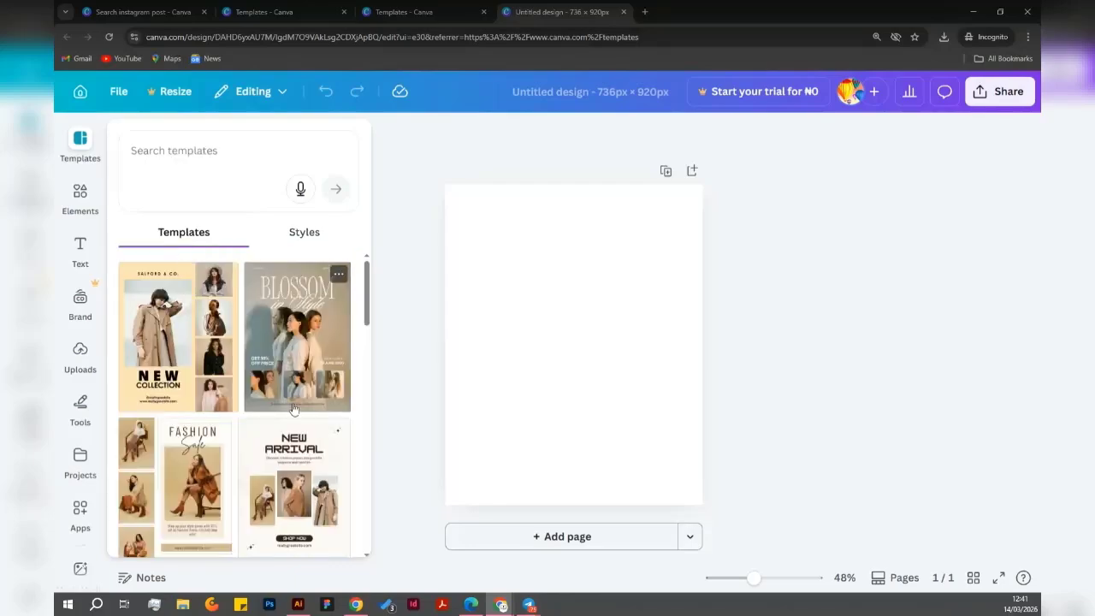
scroll(293, 409, down, 2)
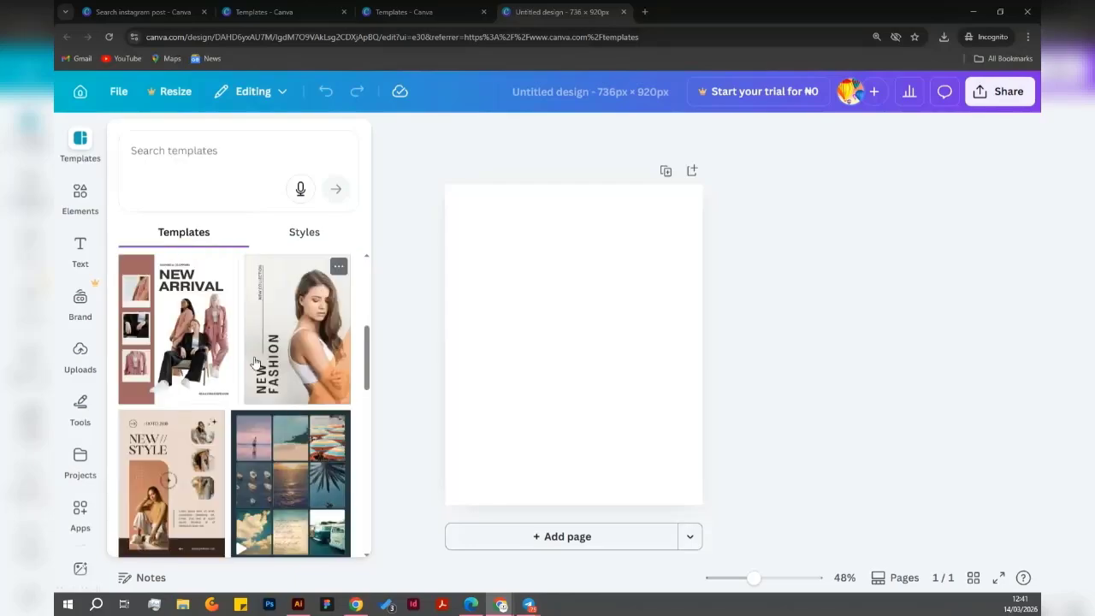
scroll(244, 354, up, 3)
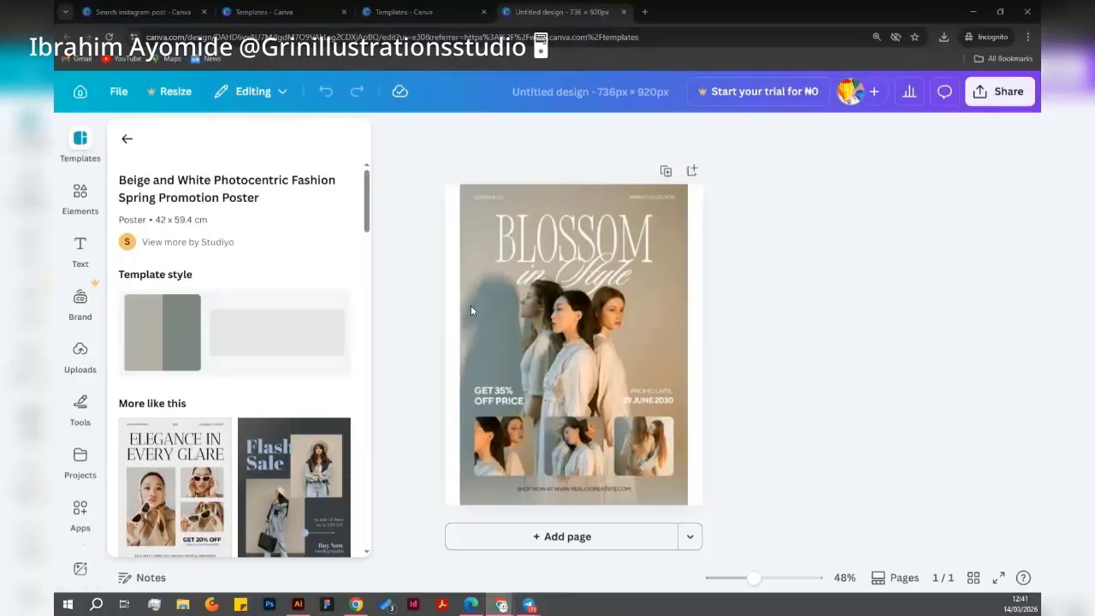
click(471, 305)
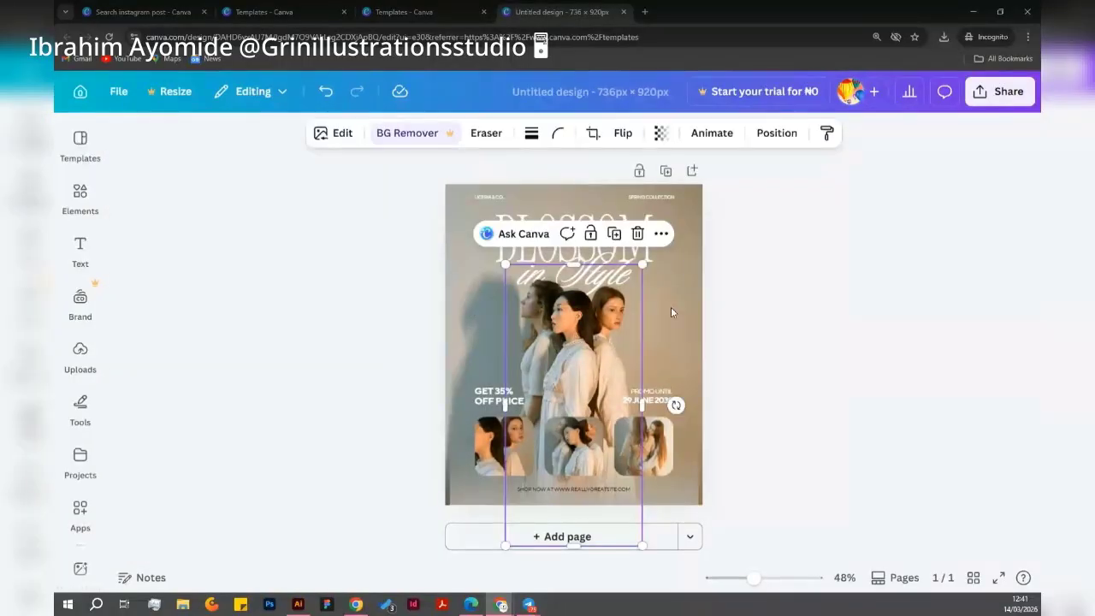
click(778, 337)
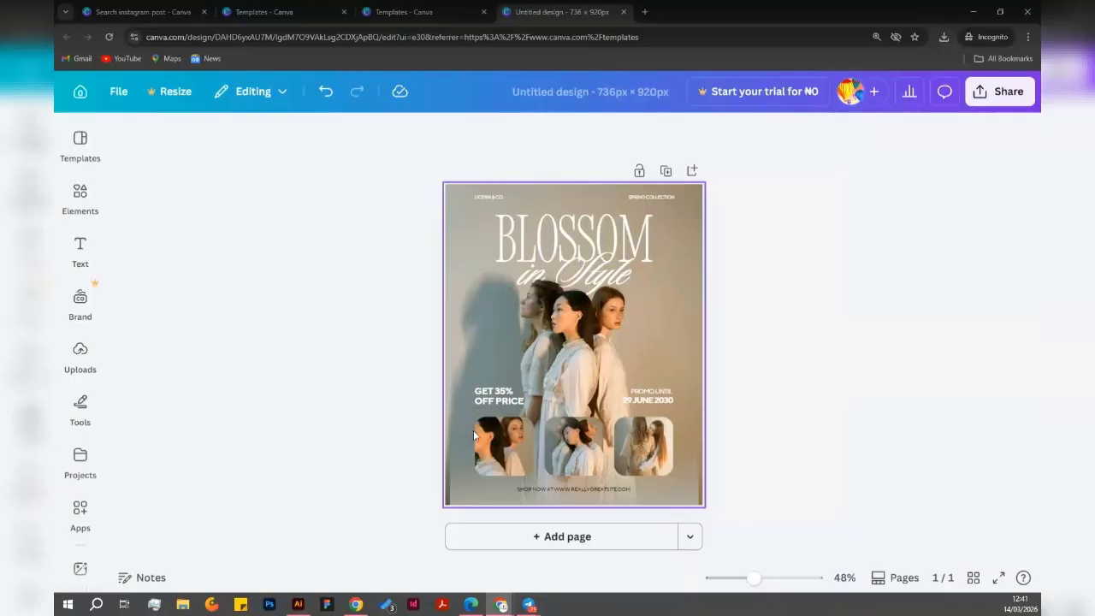
Add a second blank page to the design and look through the available element categories.
click(530, 537)
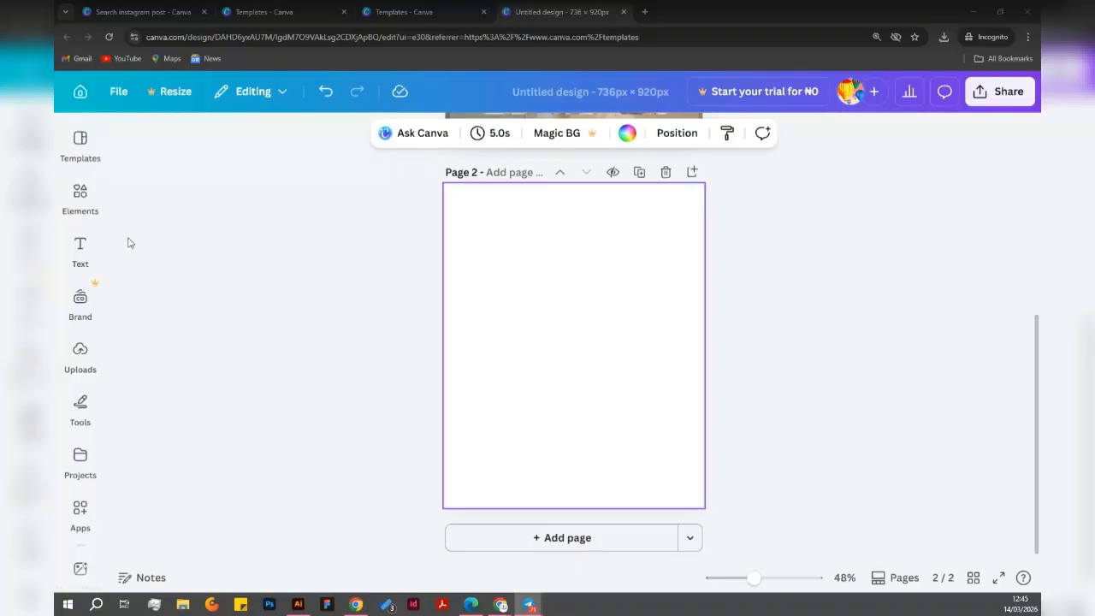
click(81, 253)
click(80, 303)
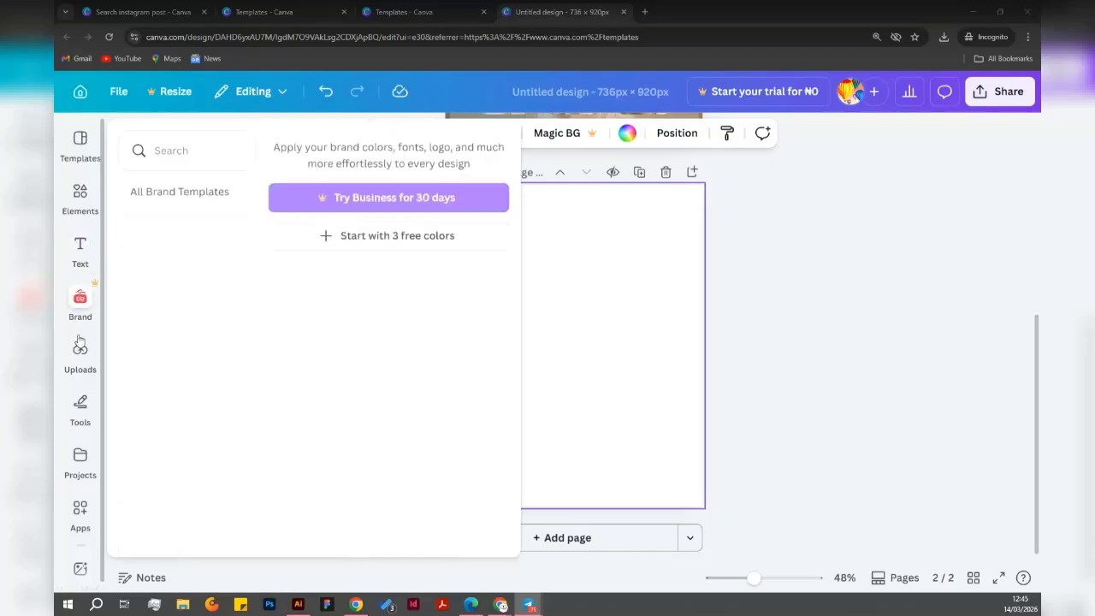
click(79, 345)
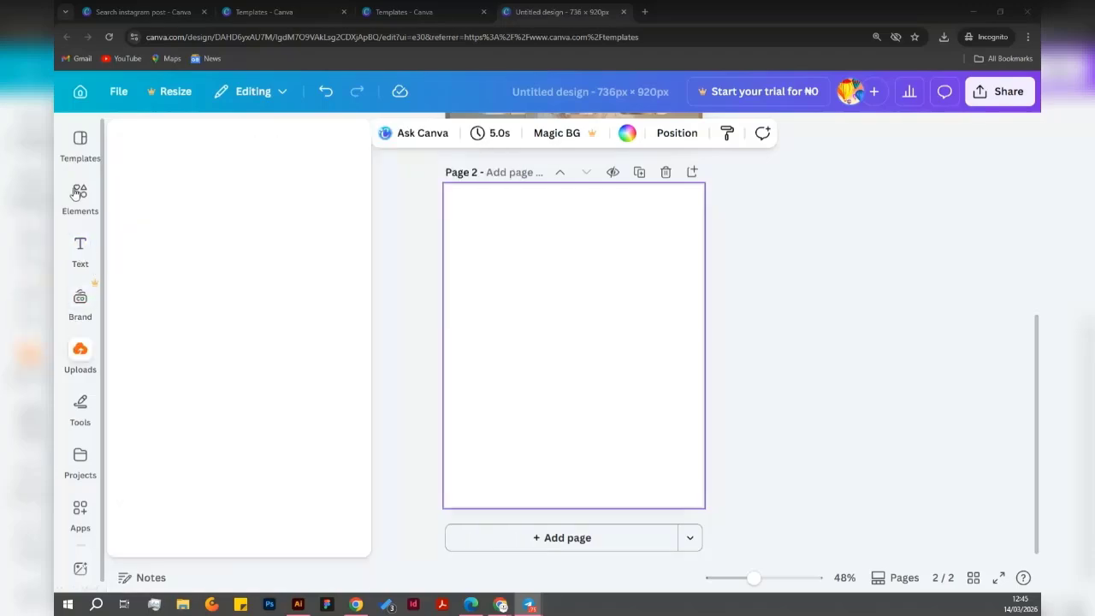
click(76, 197)
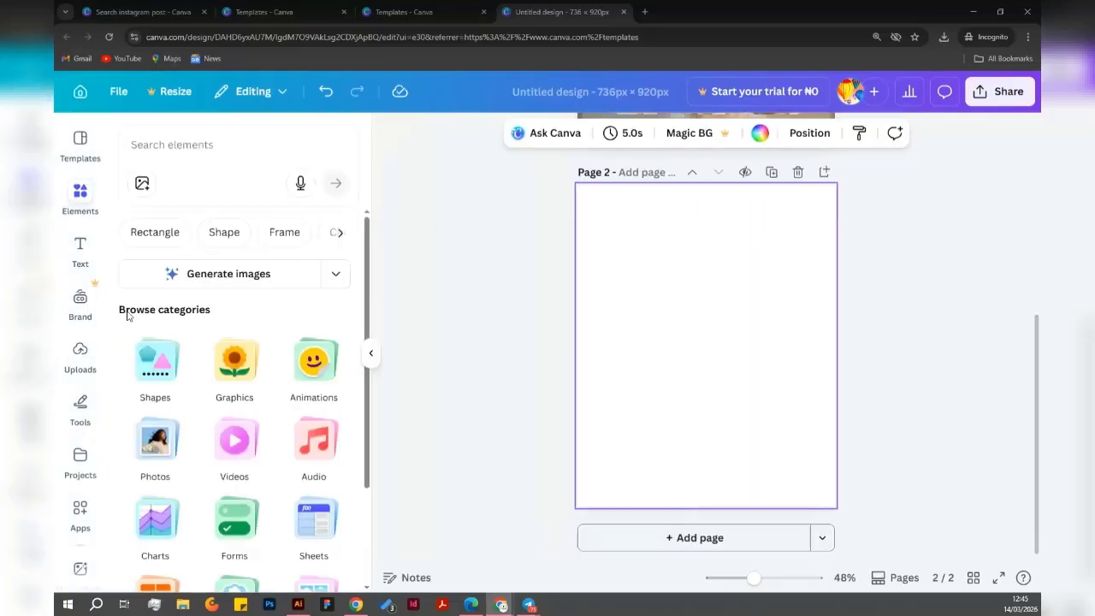
scroll(195, 390, down, 3)
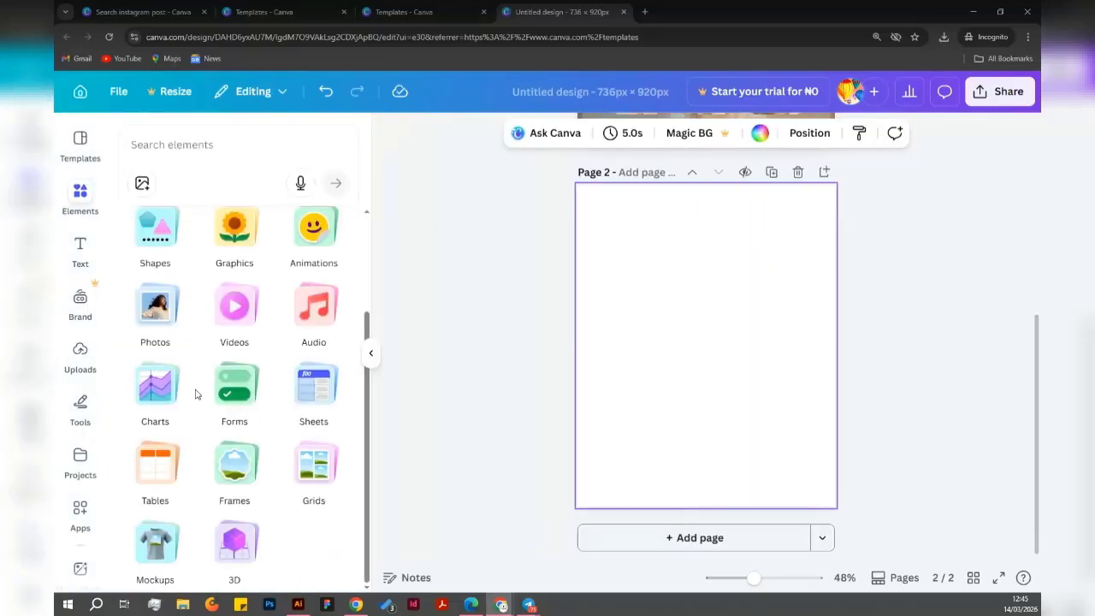
scroll(195, 390, up, 3)
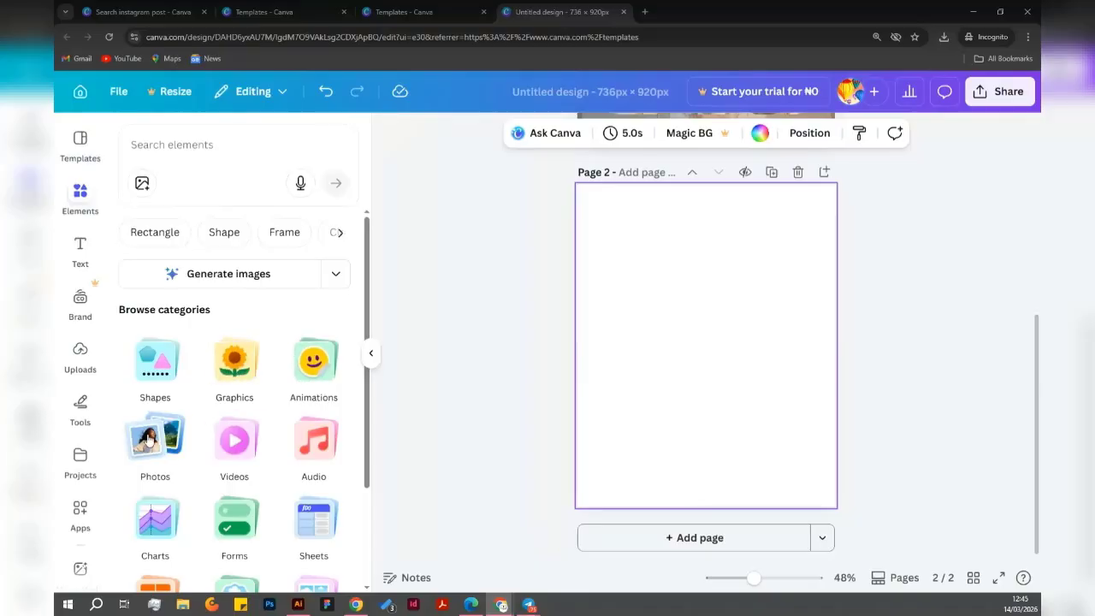
Examine the photo library's trending pictures and its full set of Magic recommendations.
click(147, 439)
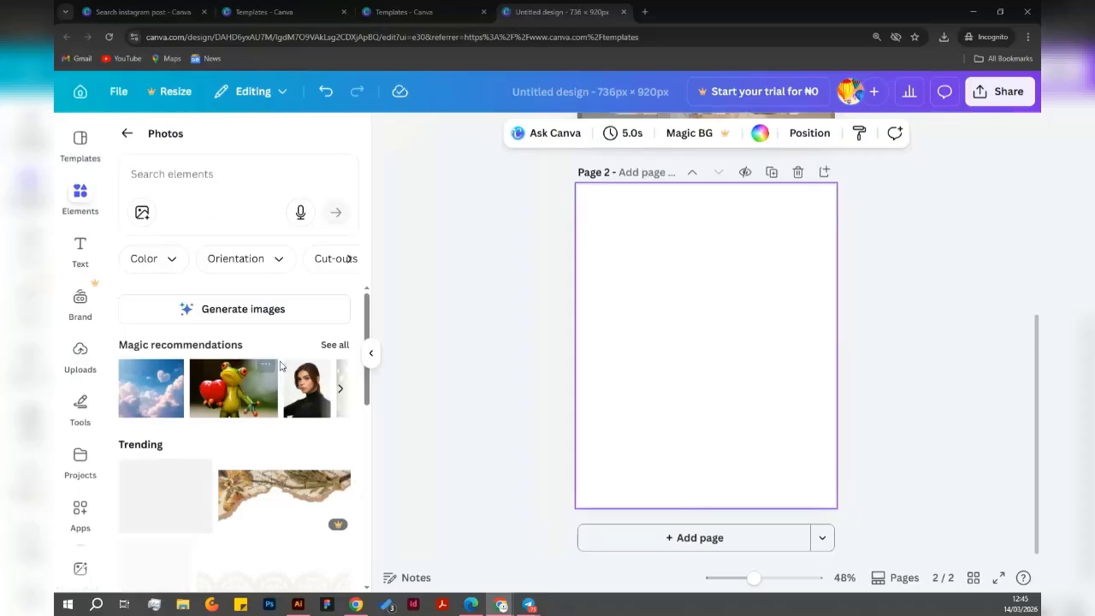
scroll(248, 396, down, 5)
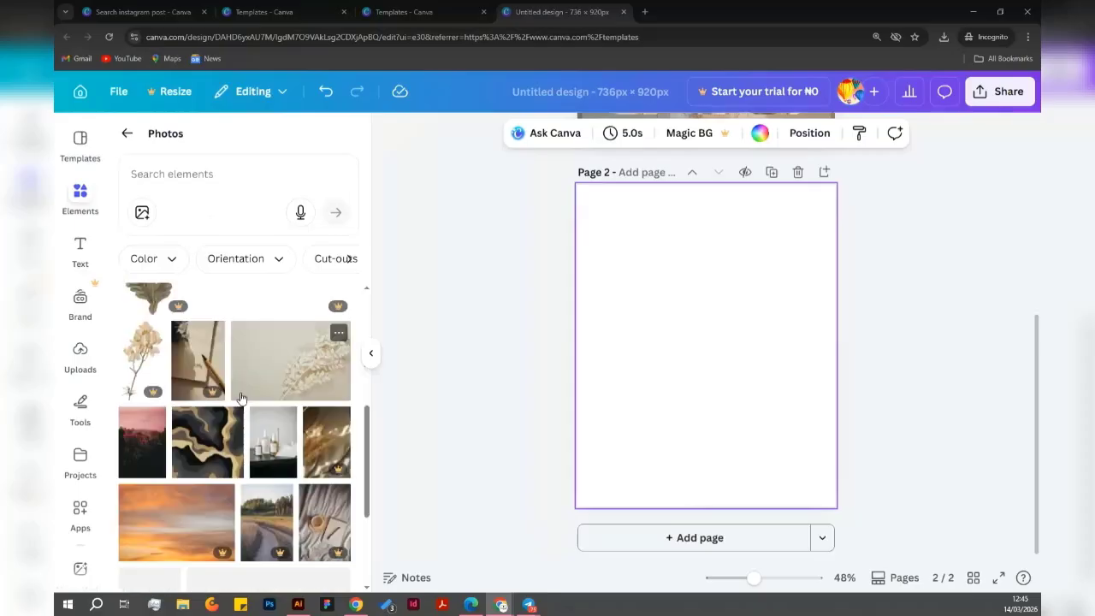
scroll(241, 398, down, 3)
scroll(217, 398, up, 15)
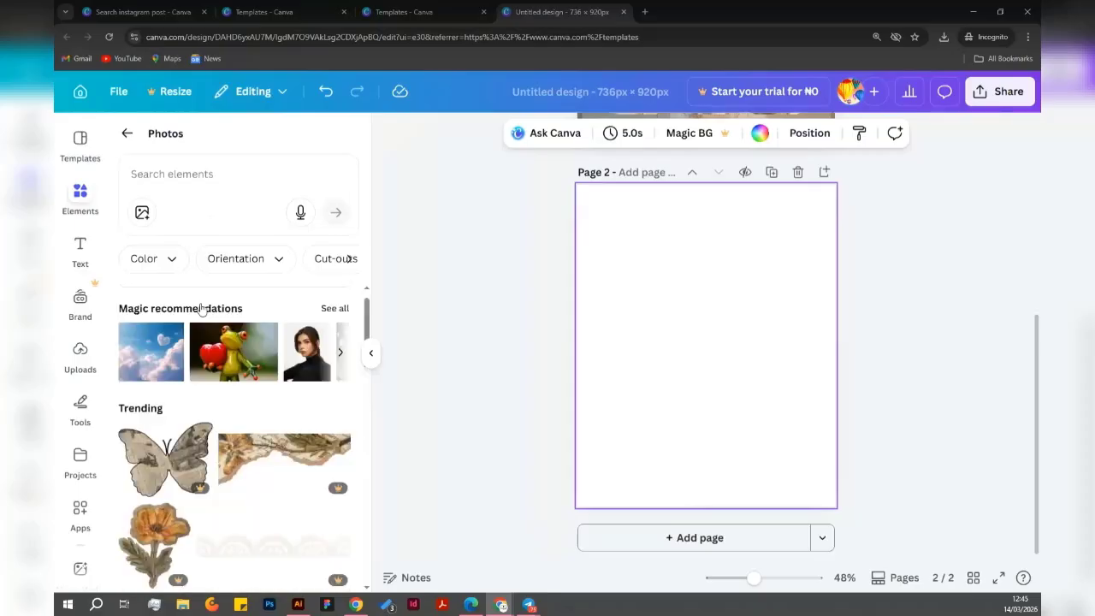
scroll(205, 325, up, 1)
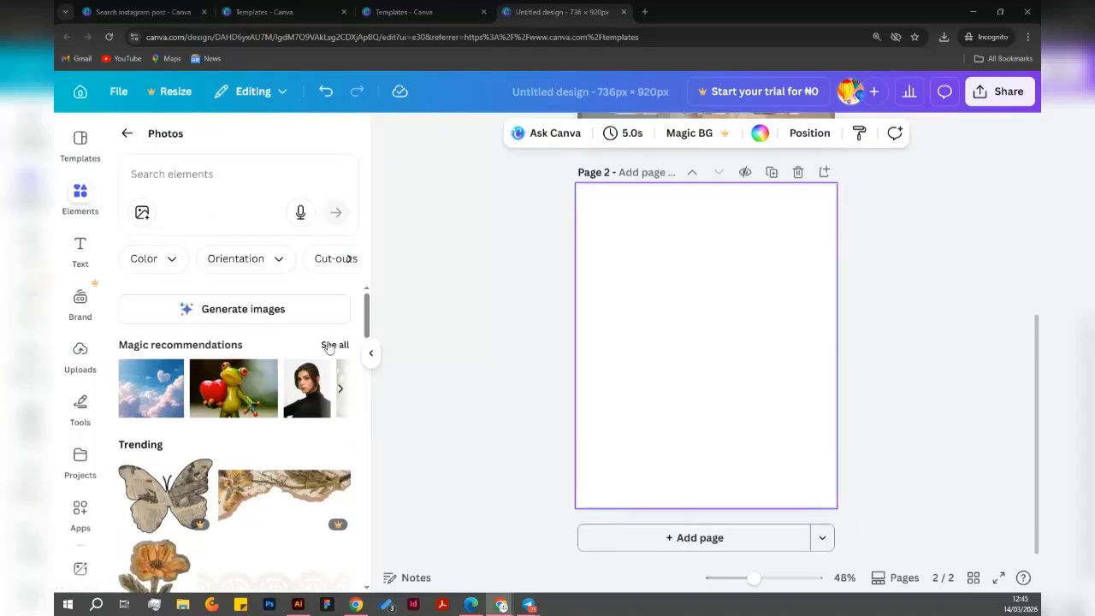
click(327, 345)
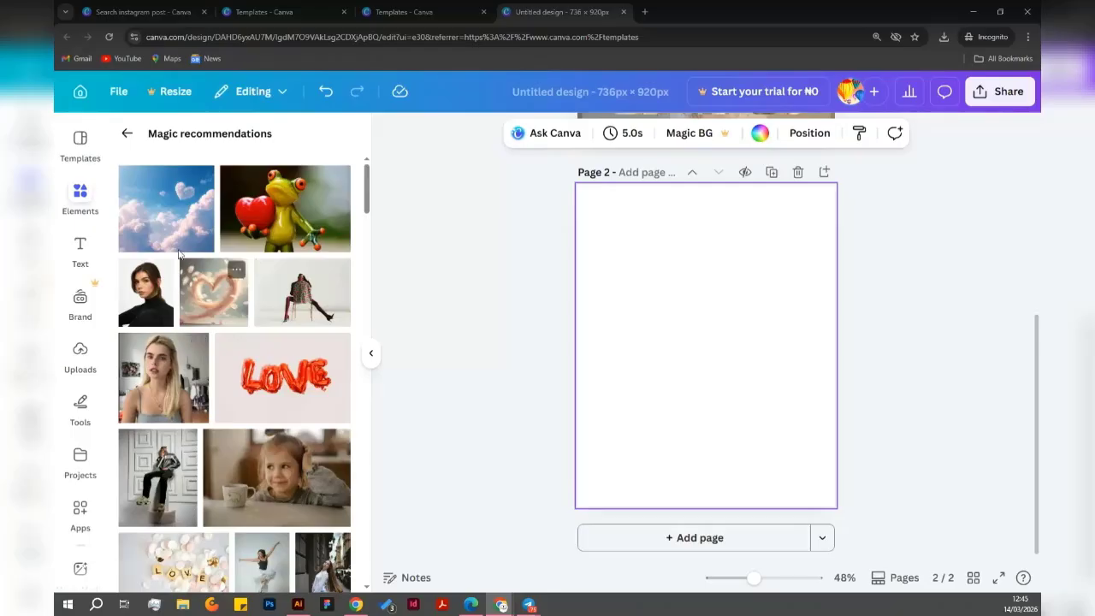
click(127, 134)
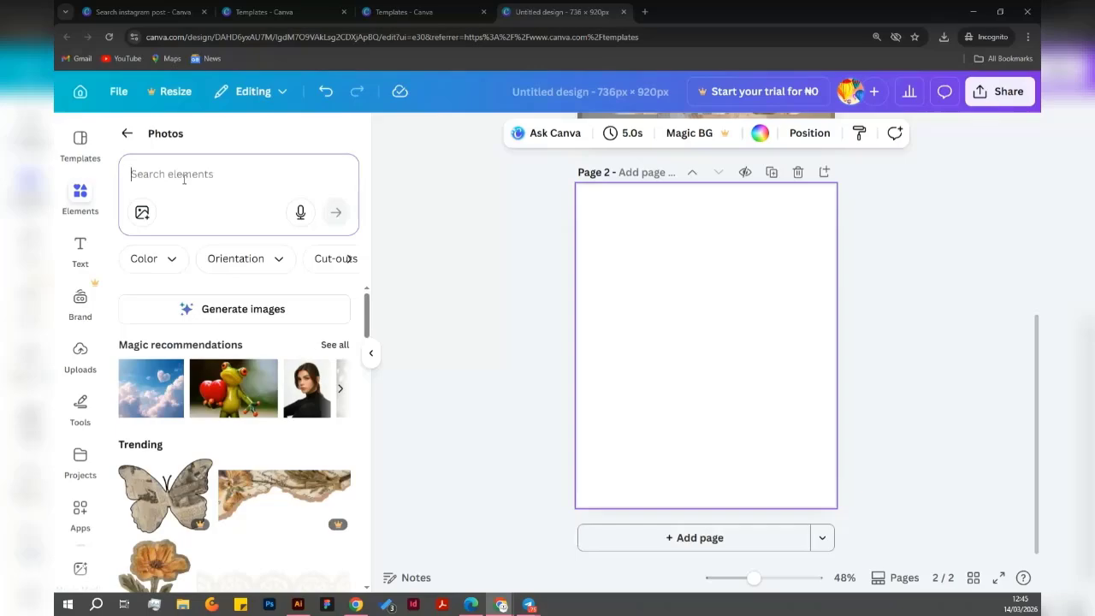
Search the photo library for "lady" and add the long-haired woman's portrait with the brown background to page 2.
click(184, 179)
text(lady)
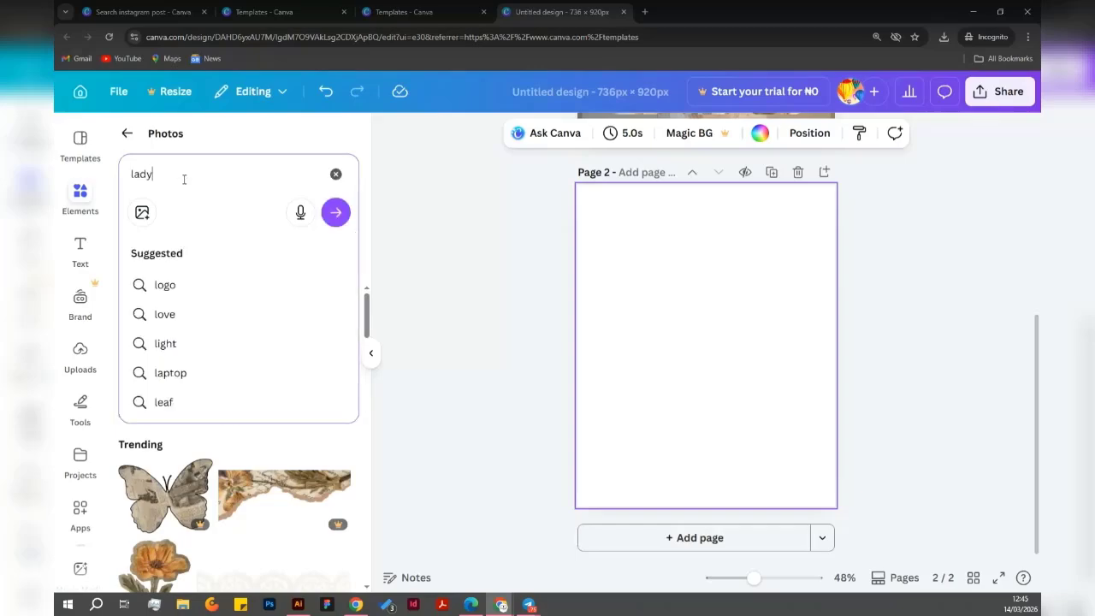
key(Return)
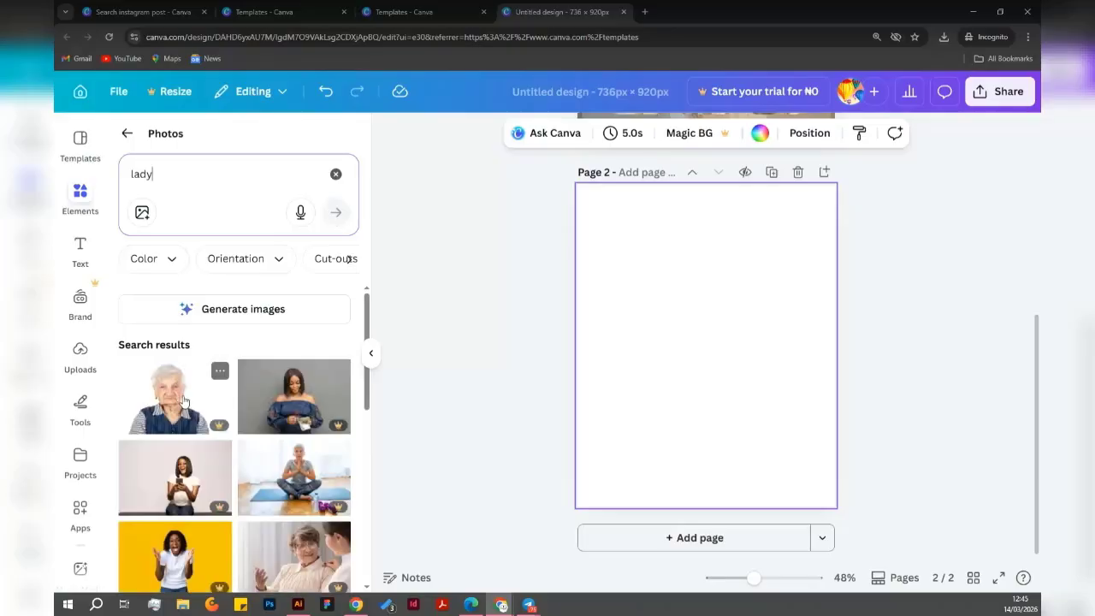
scroll(184, 419, down, 4)
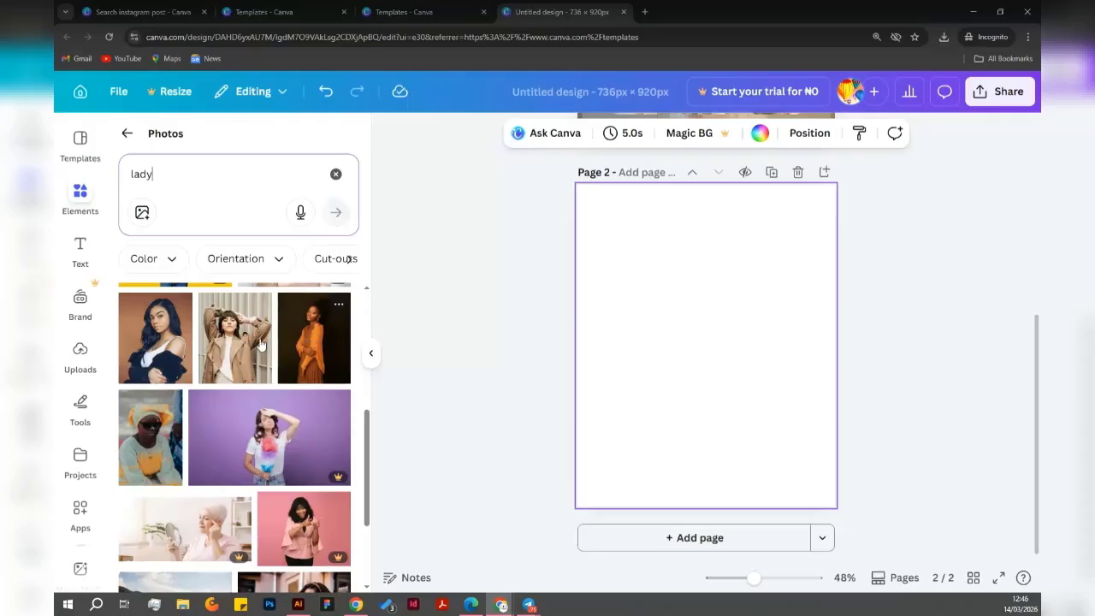
click(166, 347)
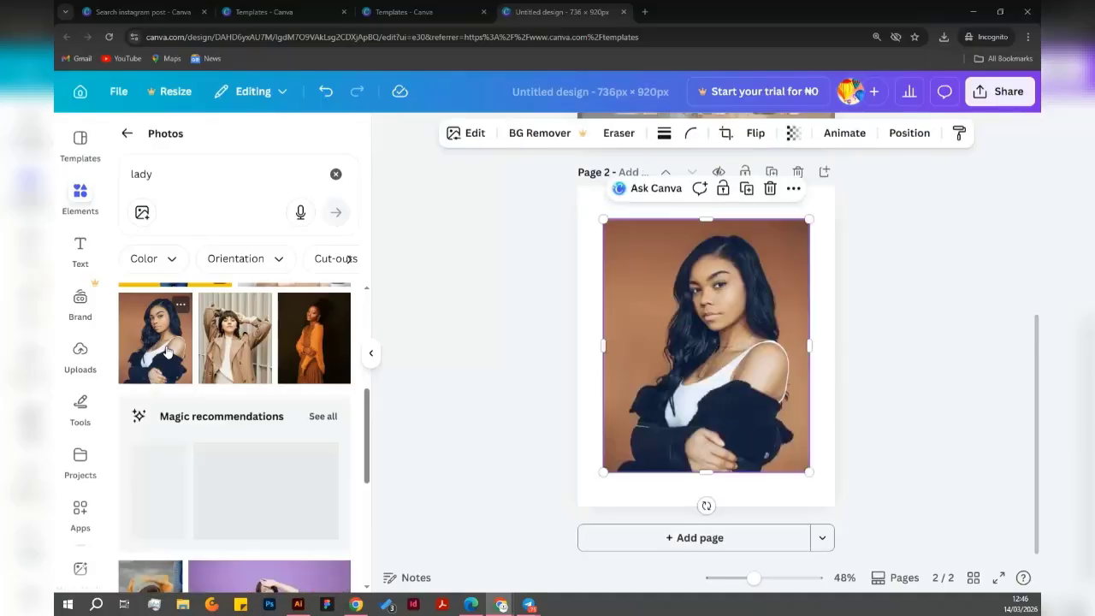
Move the woman's portrait down to the lower edge of page 2, roughly centred across the page.
drag(723, 325, 720, 358)
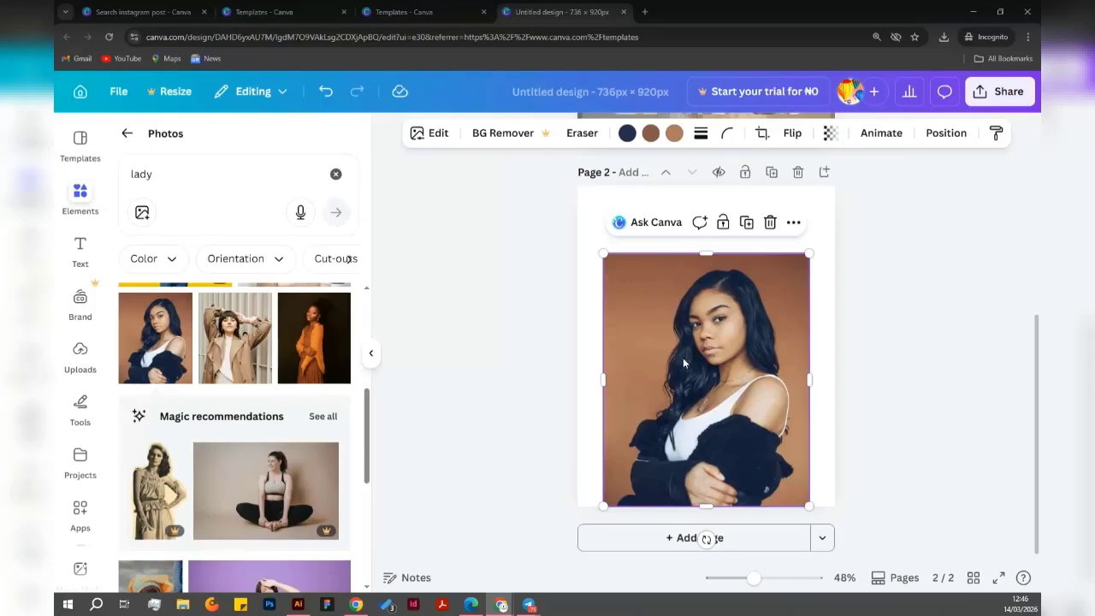
drag(705, 357, 700, 358)
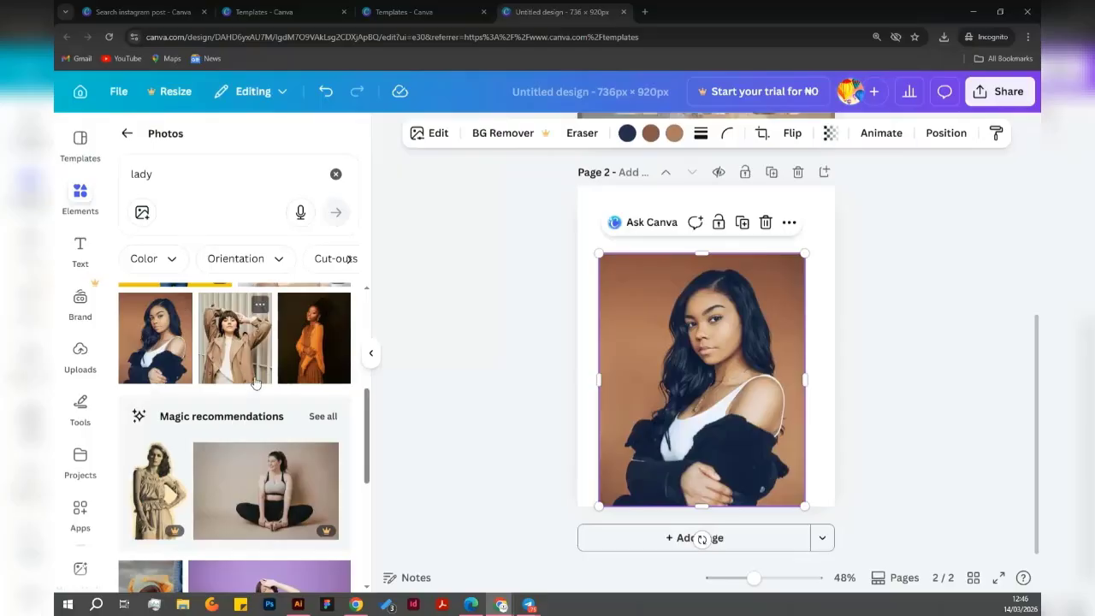
scroll(254, 383, down, 3)
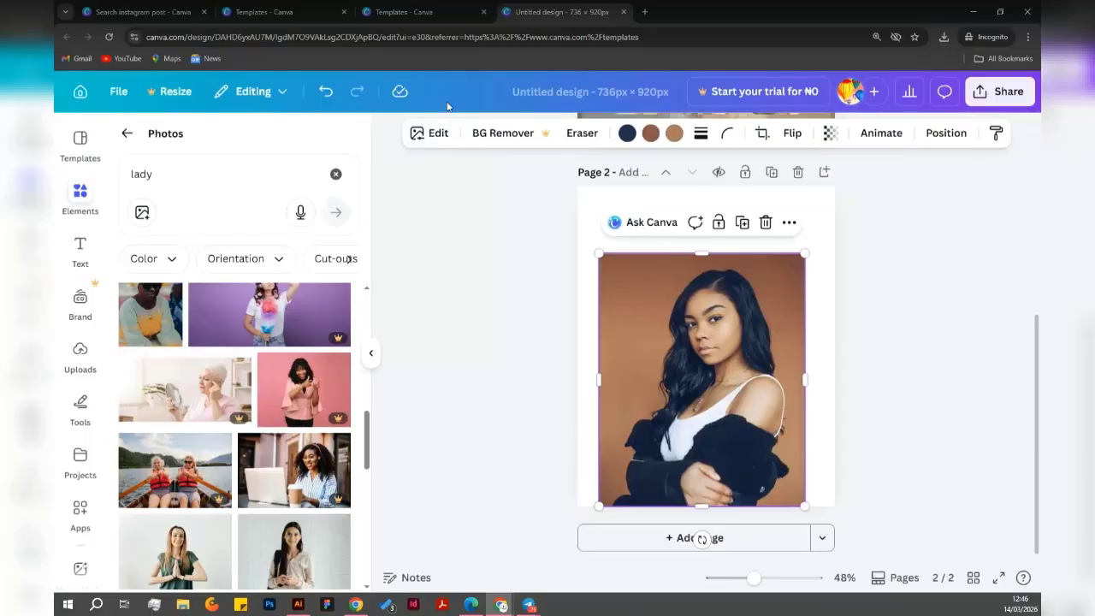
Search the web for "remove bg" in a new browser tab and open the remove.bg website.
click(645, 11)
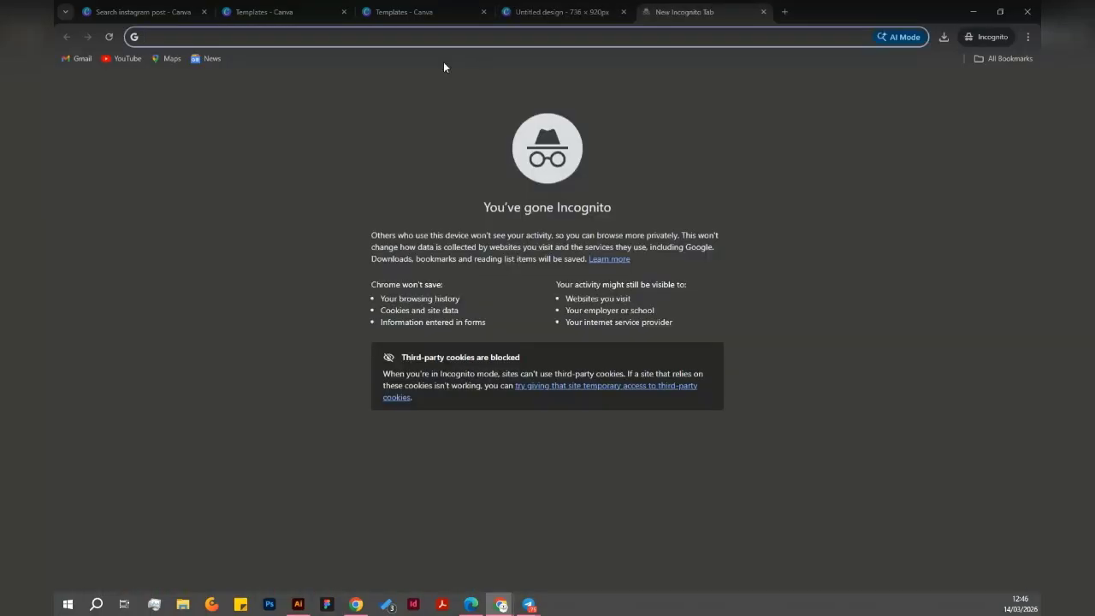
text(remove )
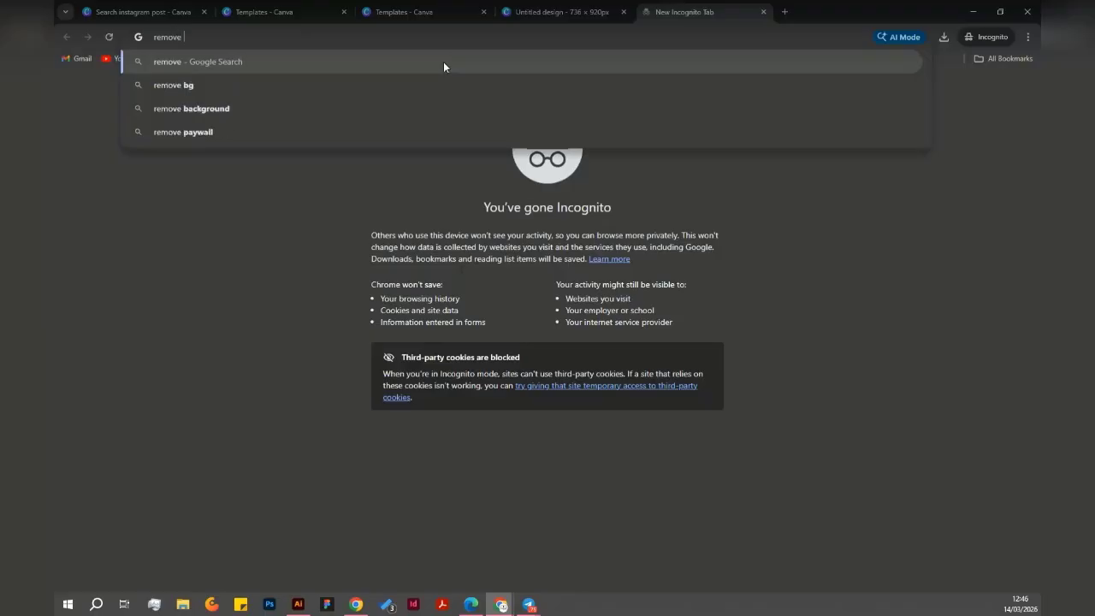
text(bg)
key(Return)
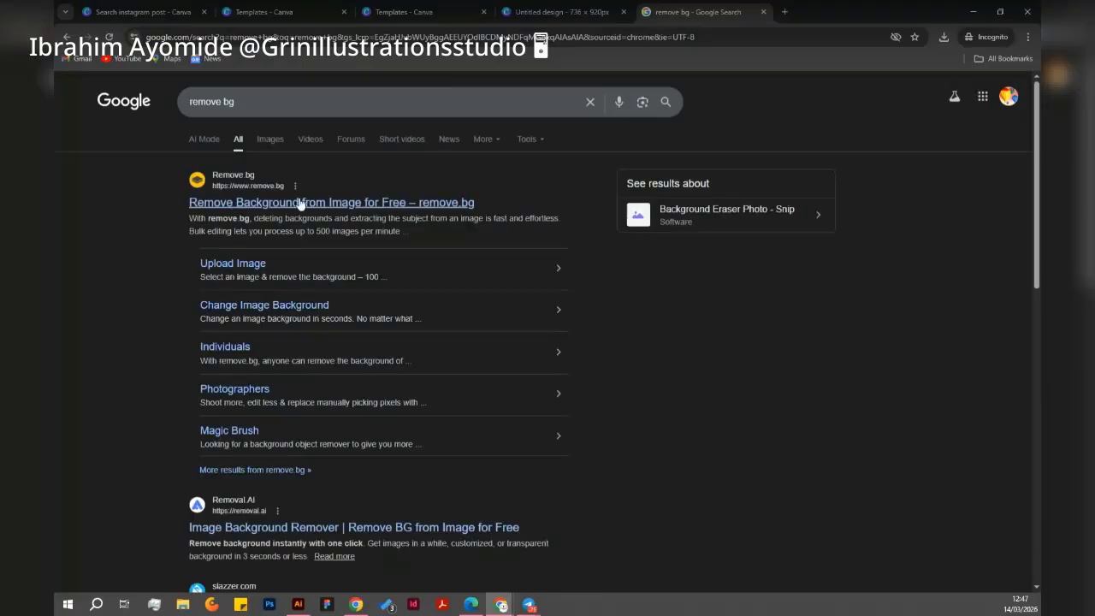
click(300, 203)
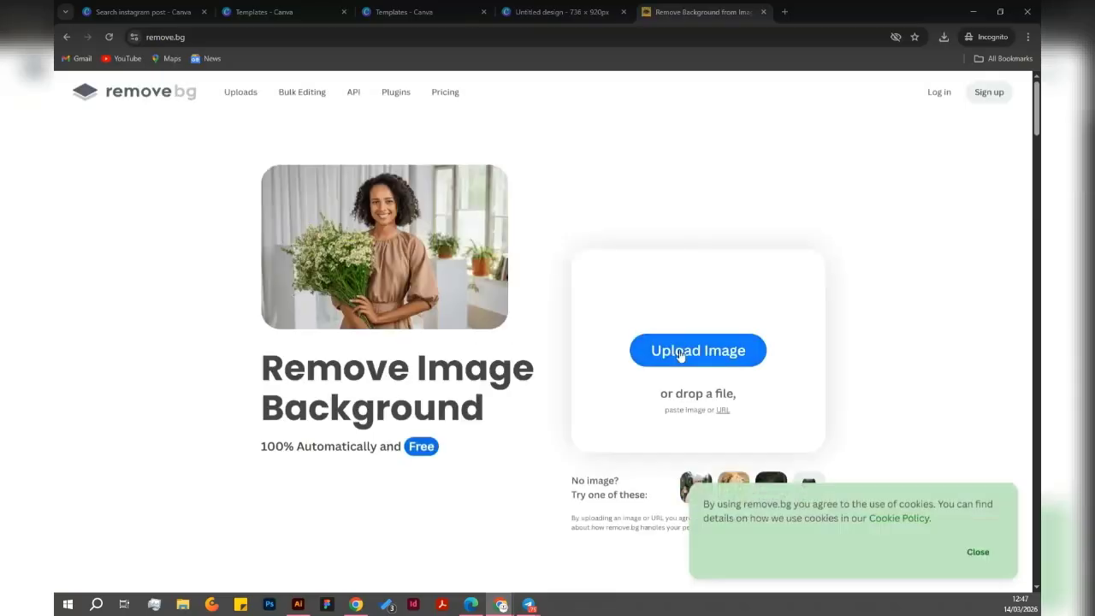
Upload the Downloads photo of the smiling woman in the brown turtleneck to remove.bg for background removal.
click(689, 352)
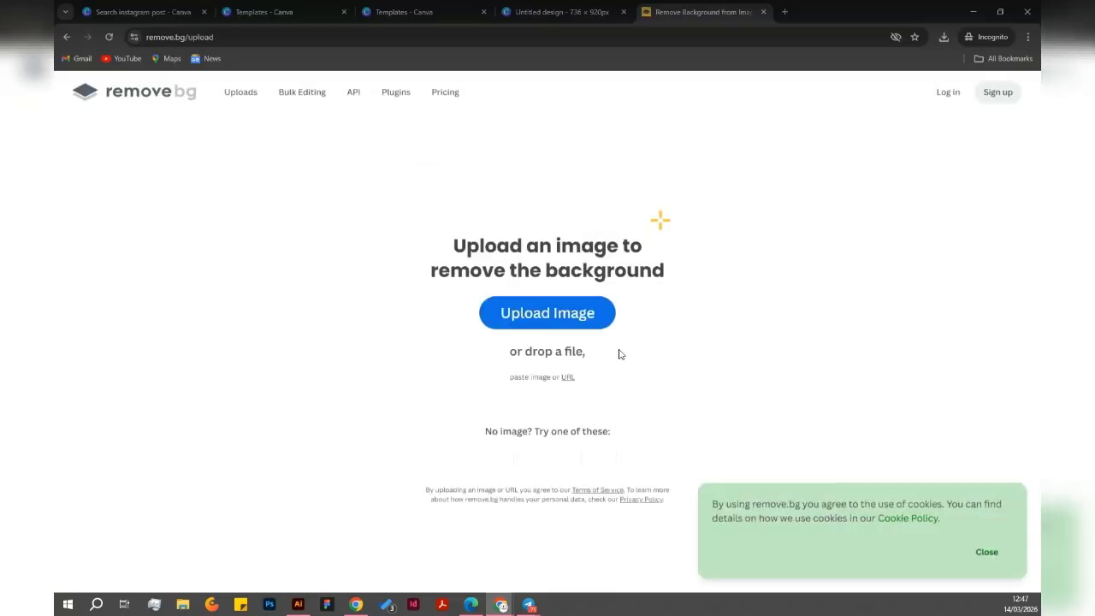
click(557, 315)
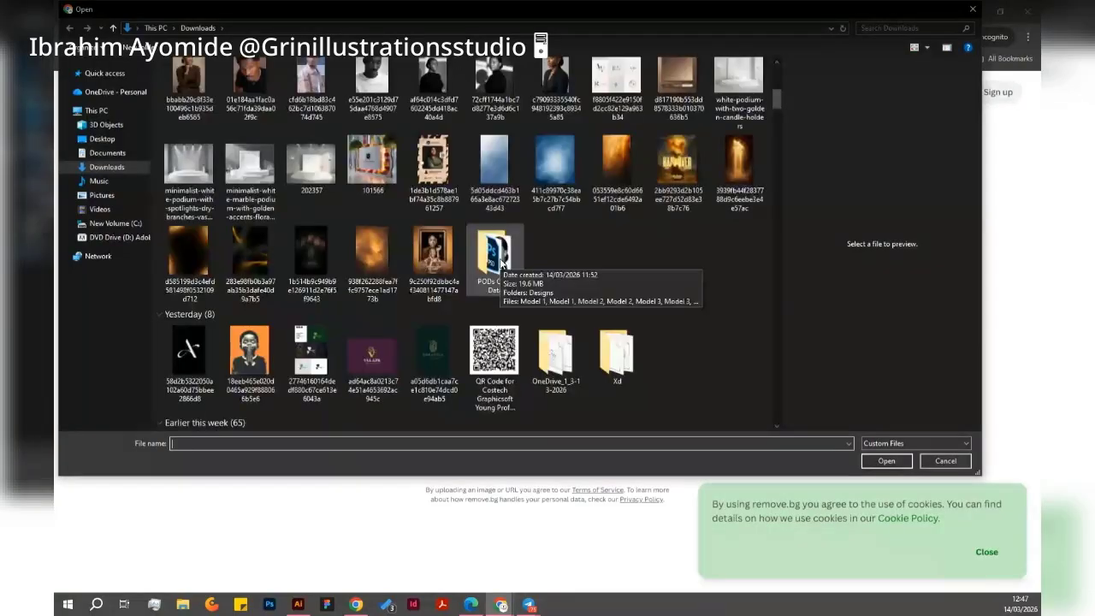
scroll(500, 264, down, 5)
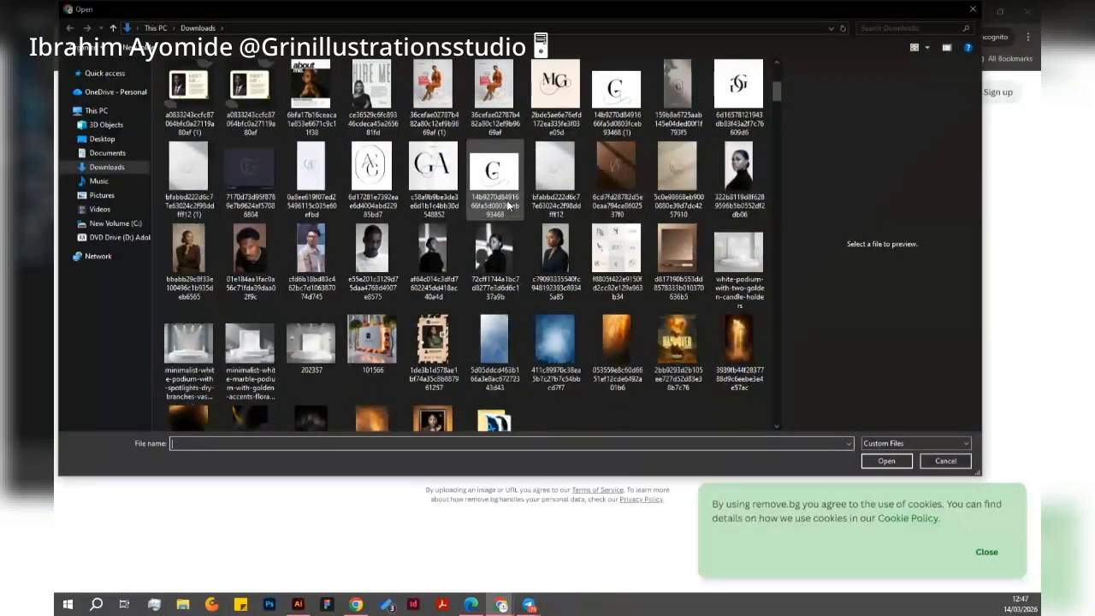
click(189, 260)
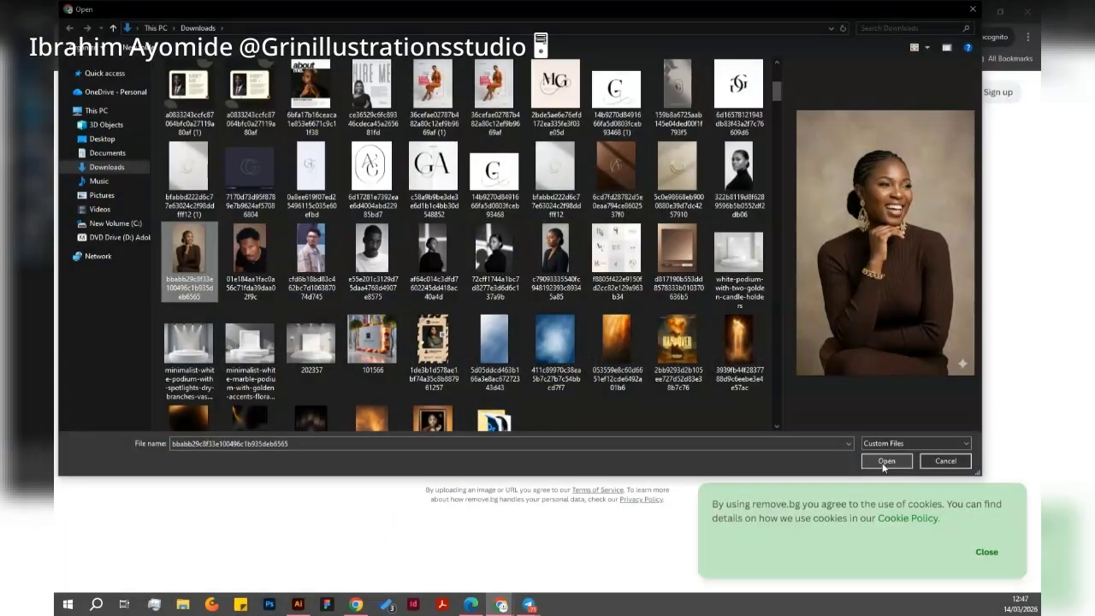
click(885, 460)
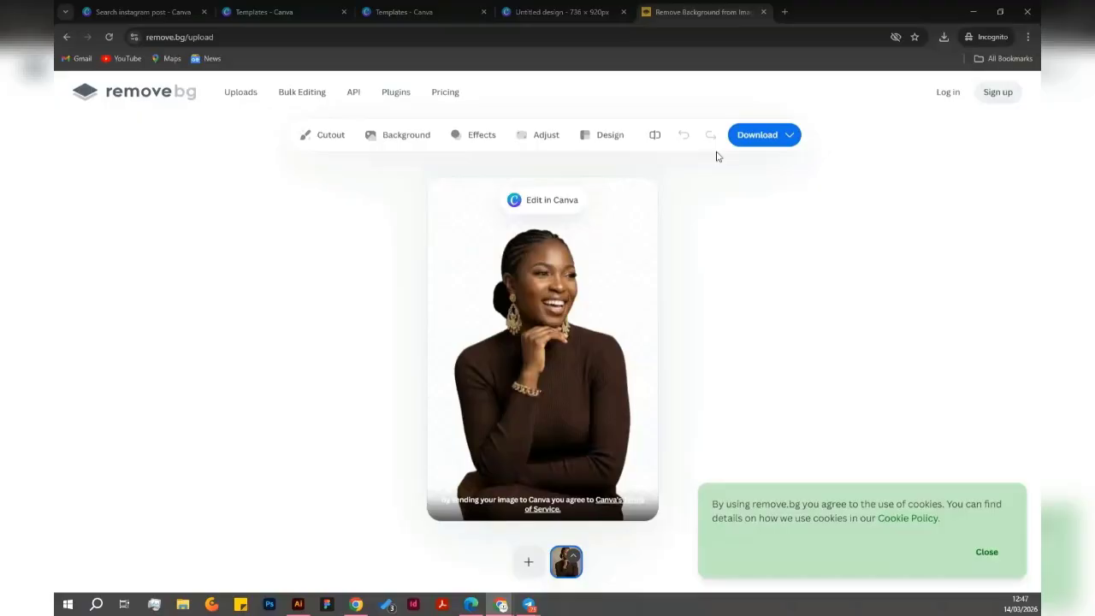
Download the background-free picture as a PNG named "Brown Skin Girl" into the Designs folder of PODs Class Data.
click(744, 144)
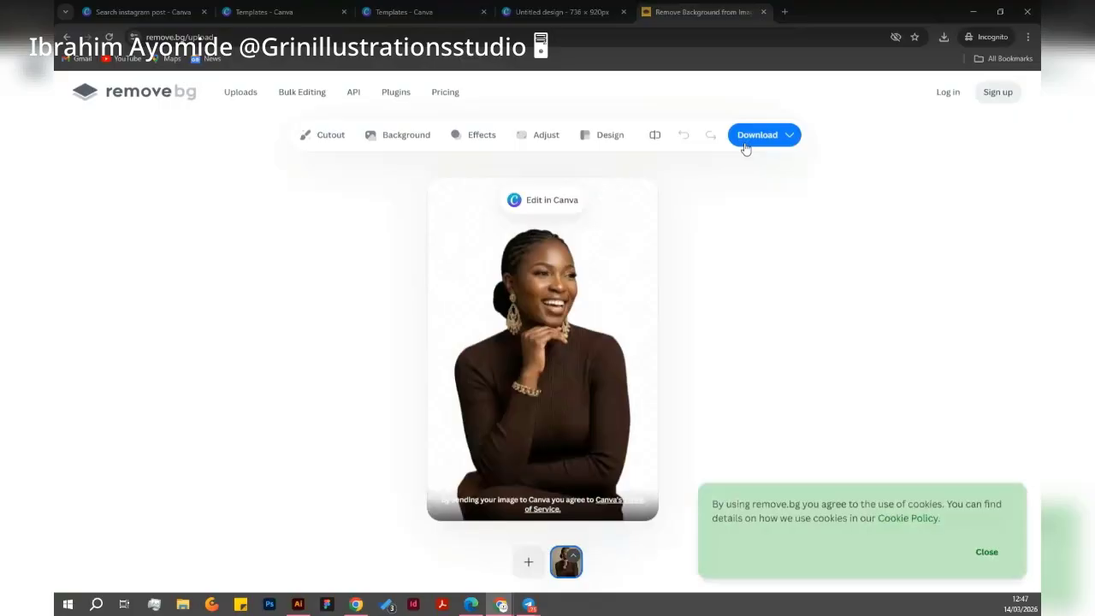
click(741, 147)
click(727, 195)
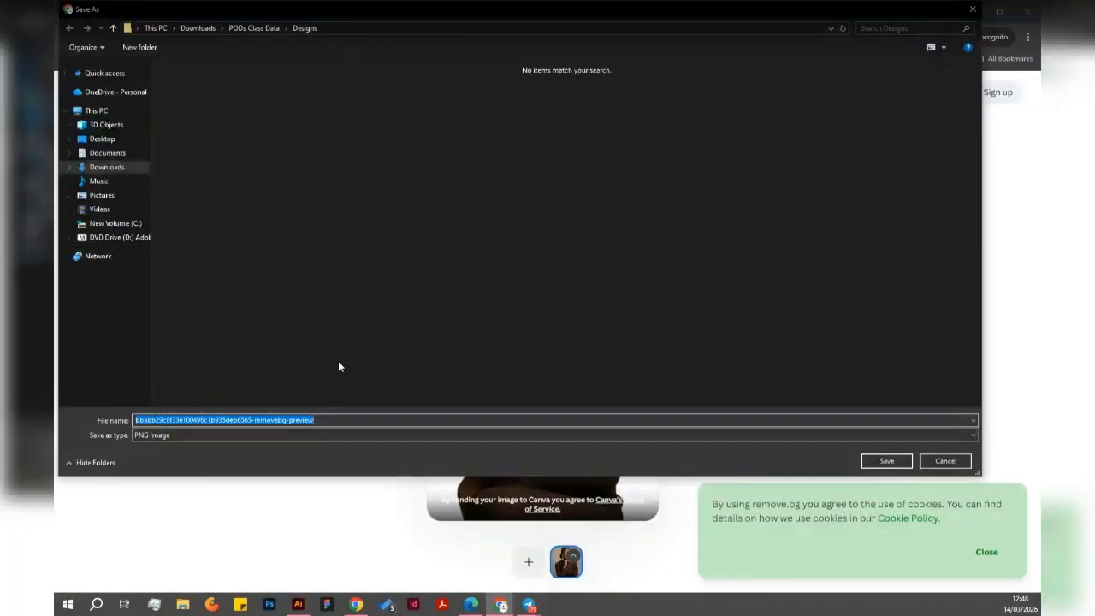
click(254, 419)
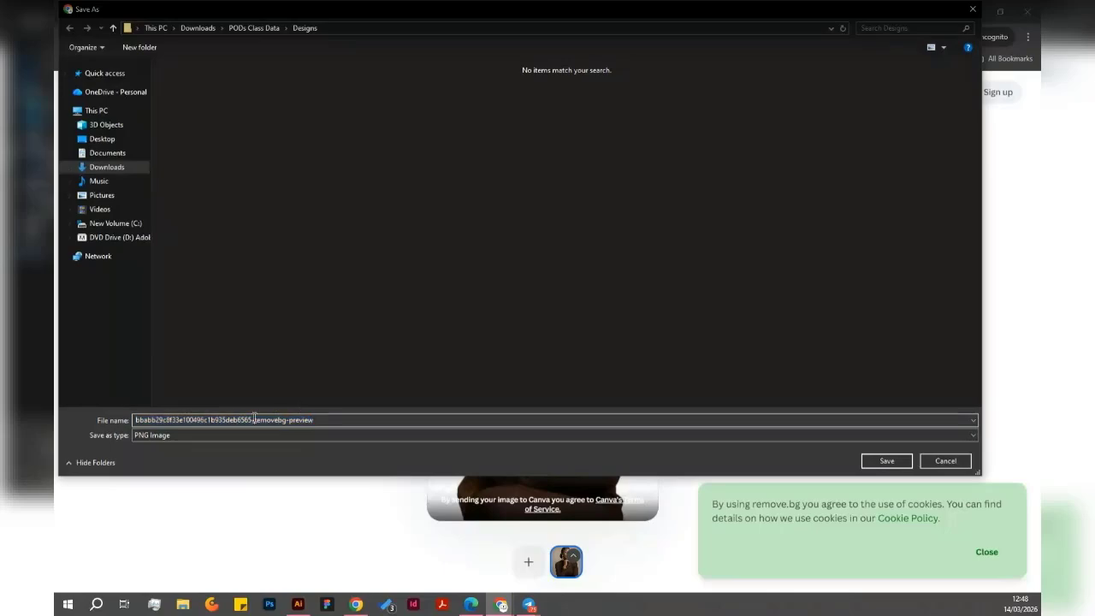
drag(322, 422, 90, 411)
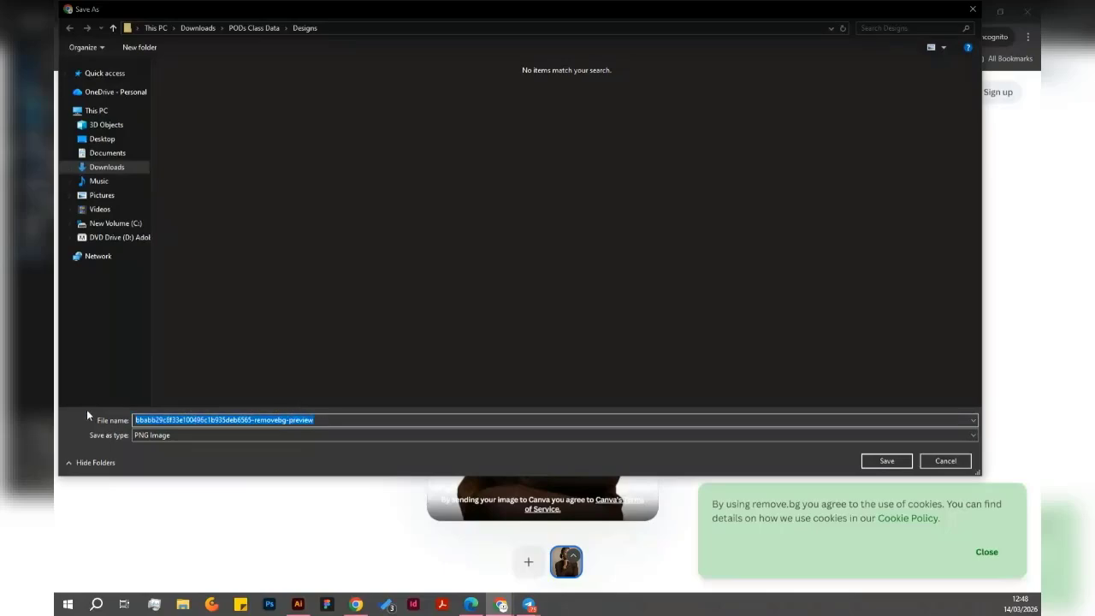
text(Brown Skin)
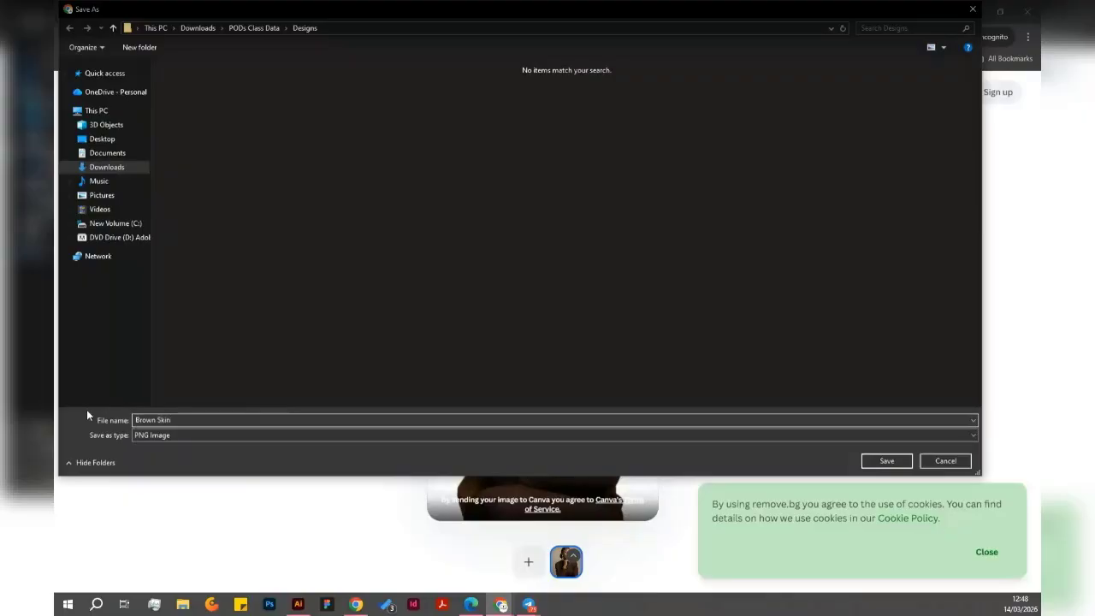
text( Girl)
click(869, 466)
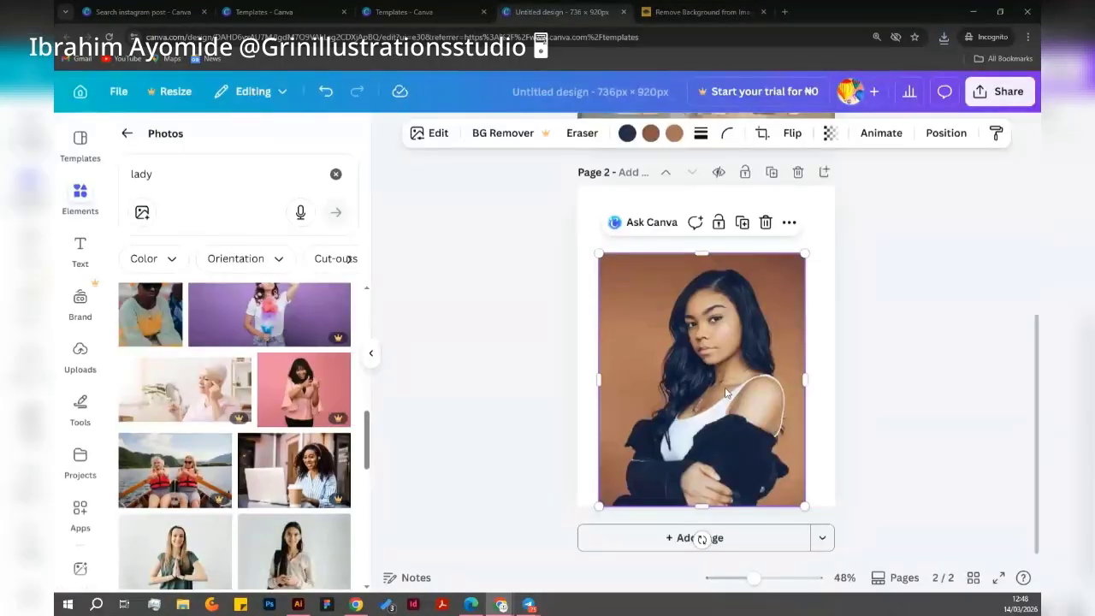
In the Canva design, delete the portrait from page 2 and upload the Model 6 cutout image from Downloads > PODs Class Data.
key(Delete)
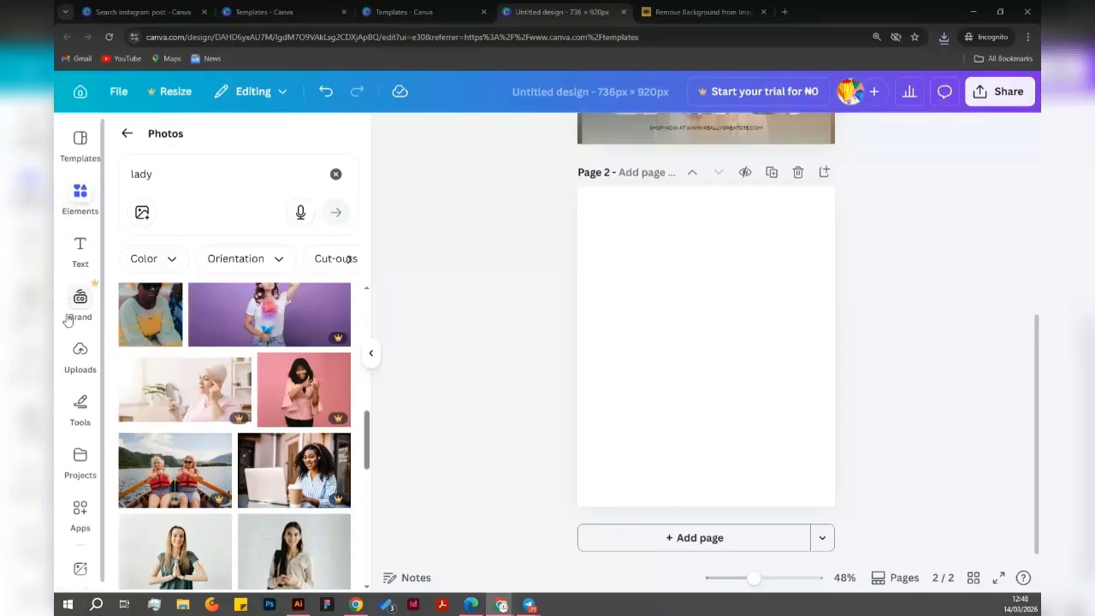
click(80, 352)
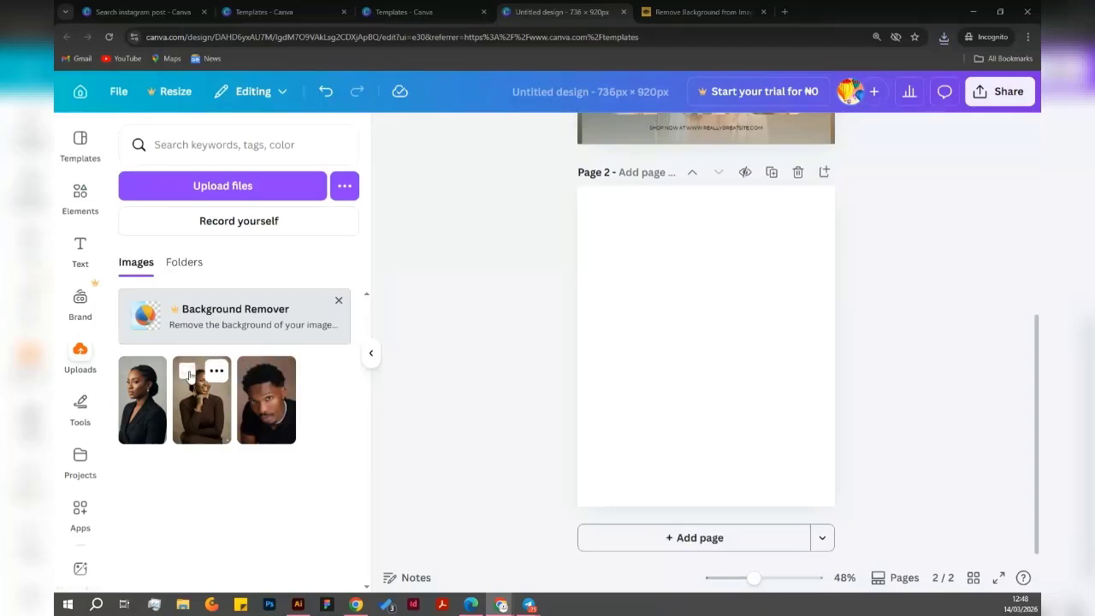
click(263, 190)
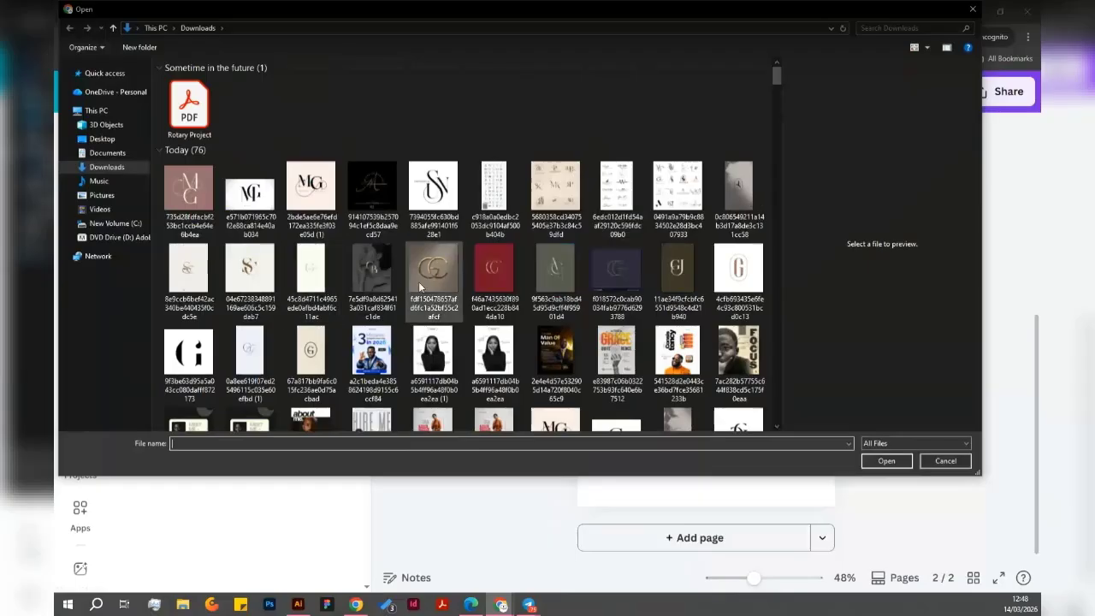
scroll(419, 281, down, 3)
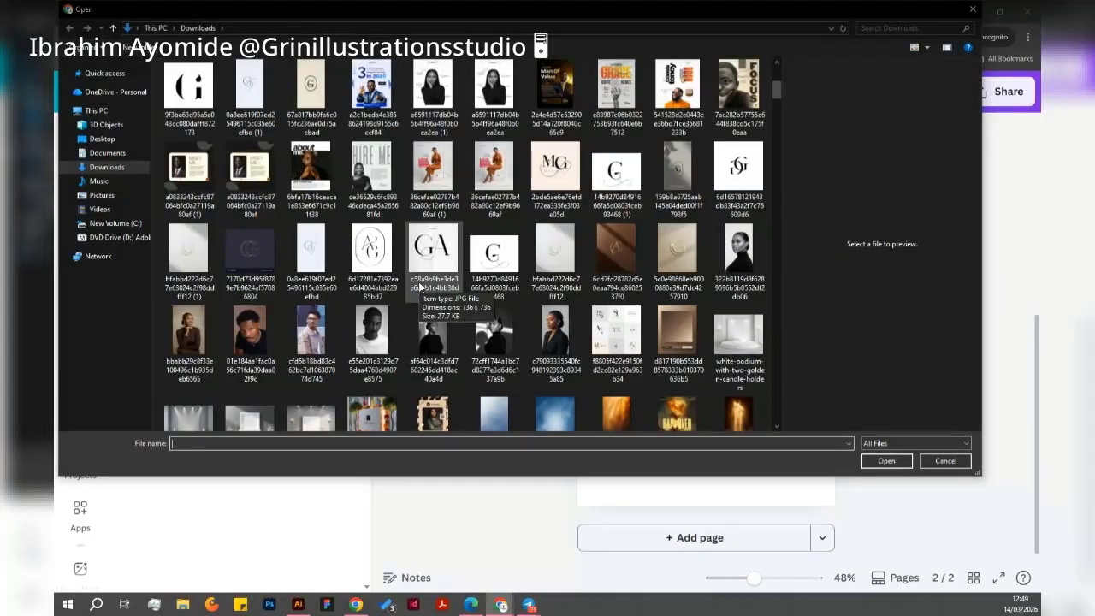
scroll(418, 287, down, 3)
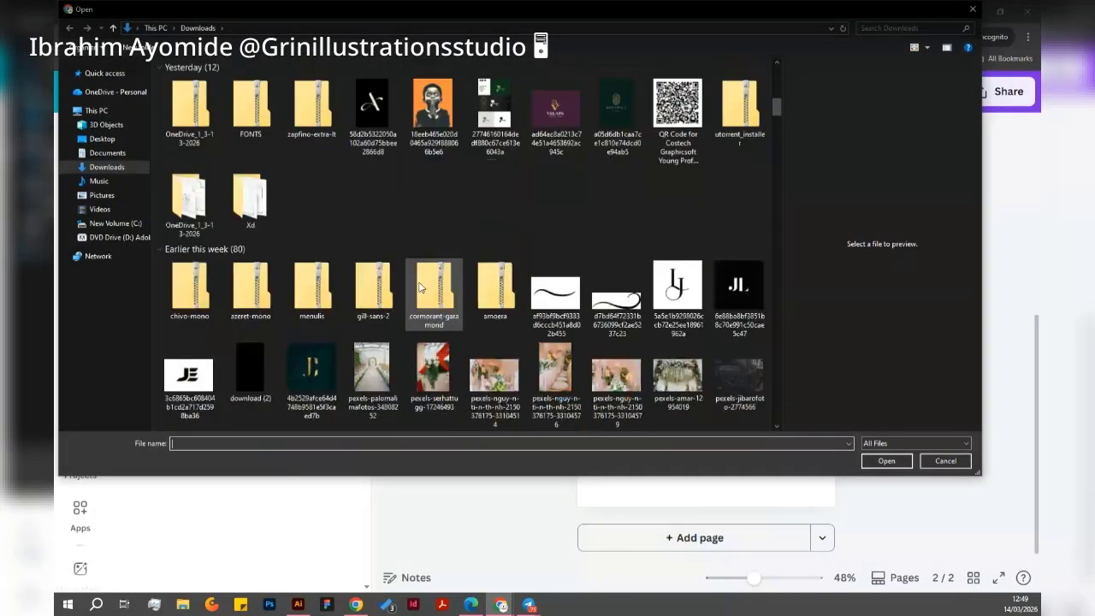
scroll(419, 286, up, 10)
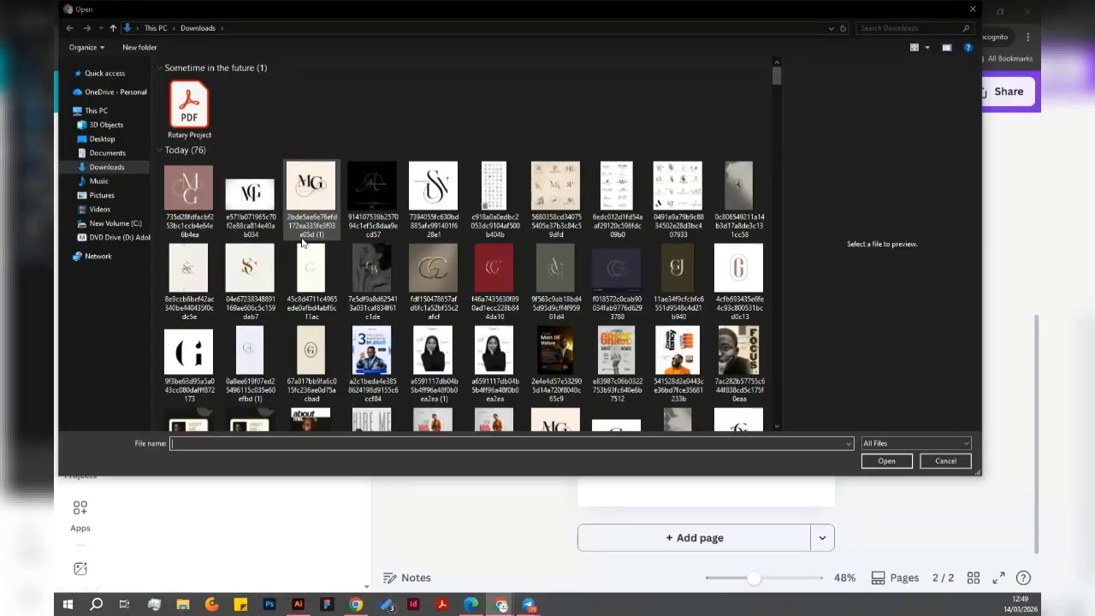
scroll(506, 279, down, 3)
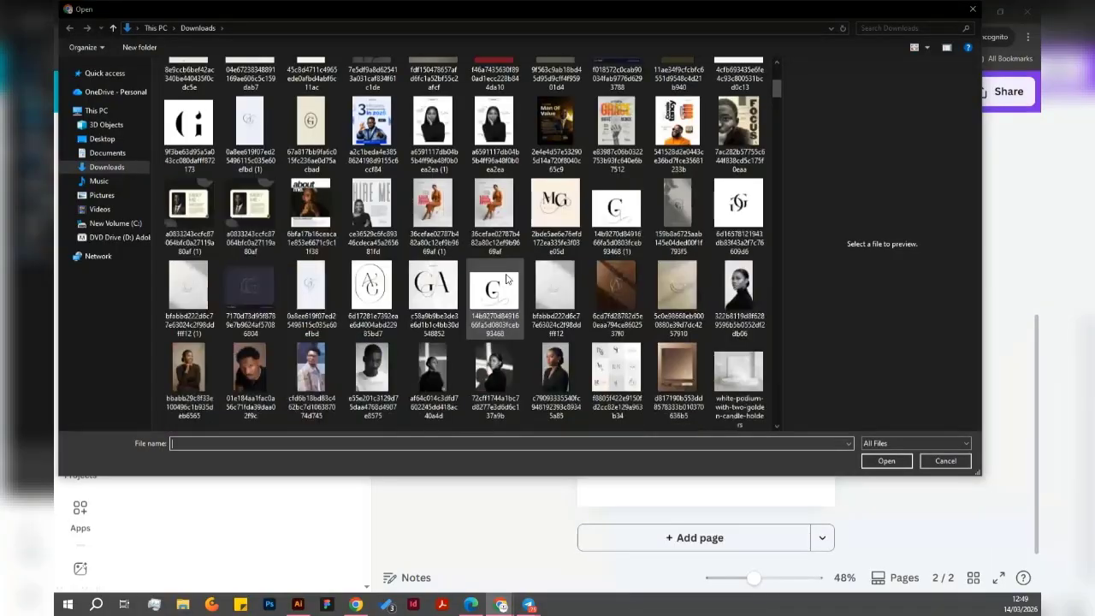
scroll(506, 279, down, 3)
double_click(501, 276)
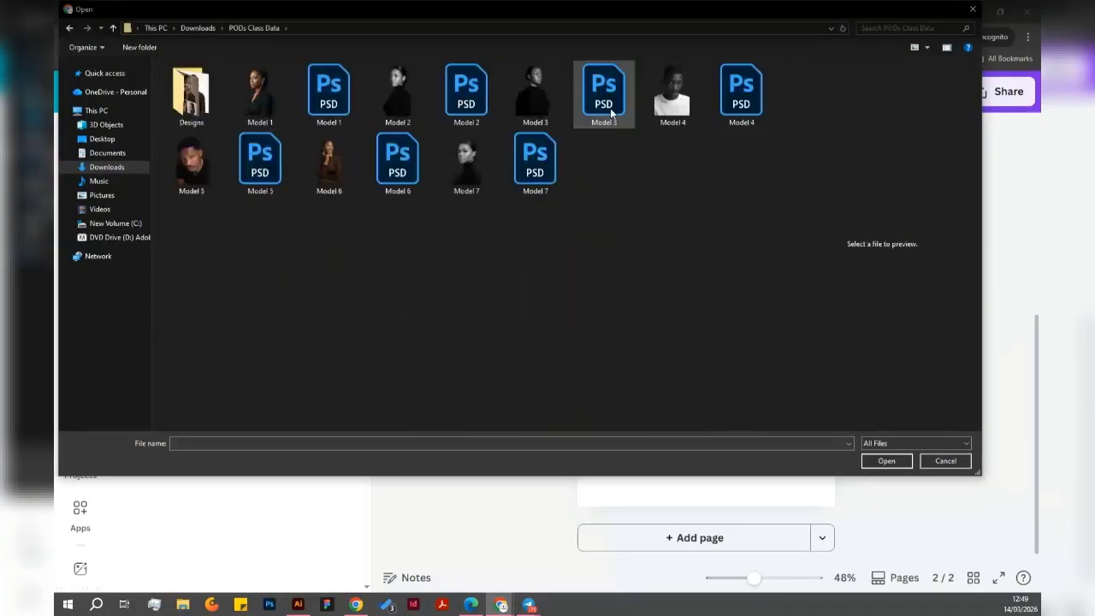
click(326, 177)
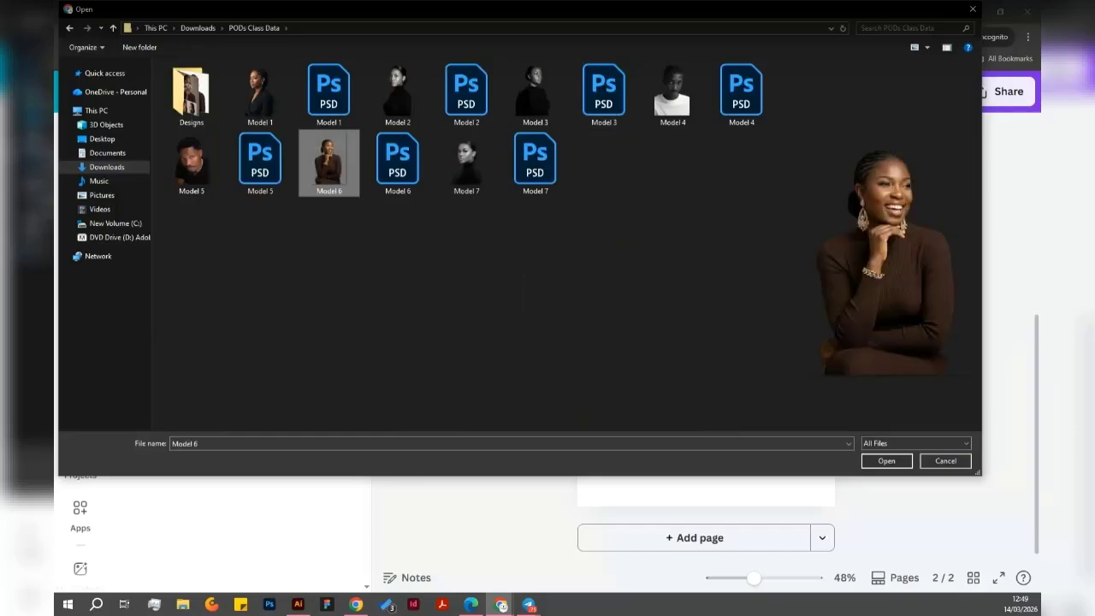
click(885, 462)
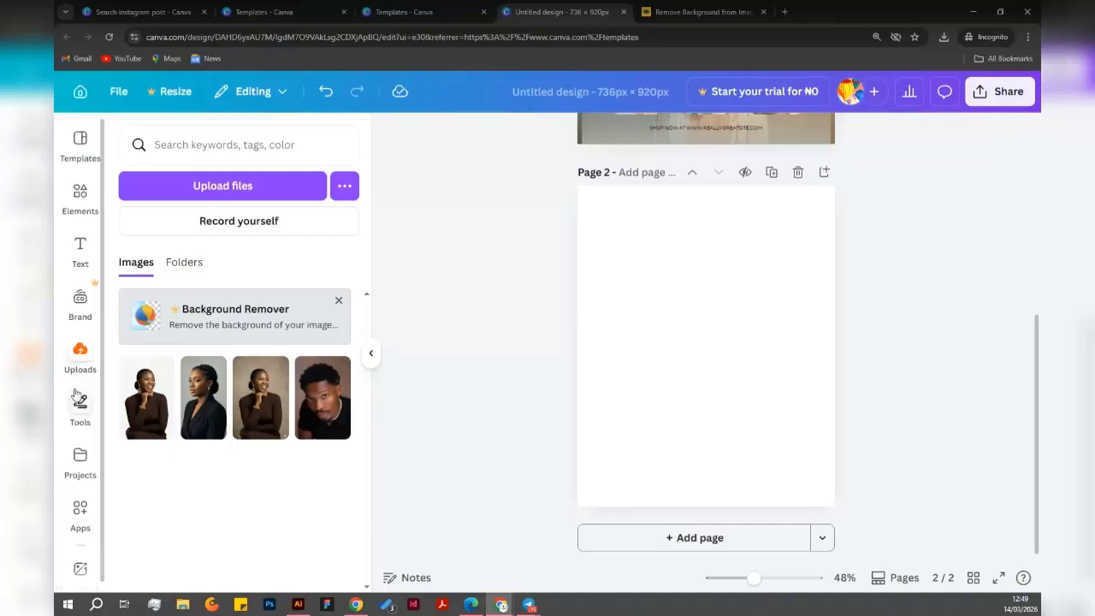
Add the uploaded Model 6 cutout to page 2 and move it down to the page's lower edge, centred horizontally.
click(146, 417)
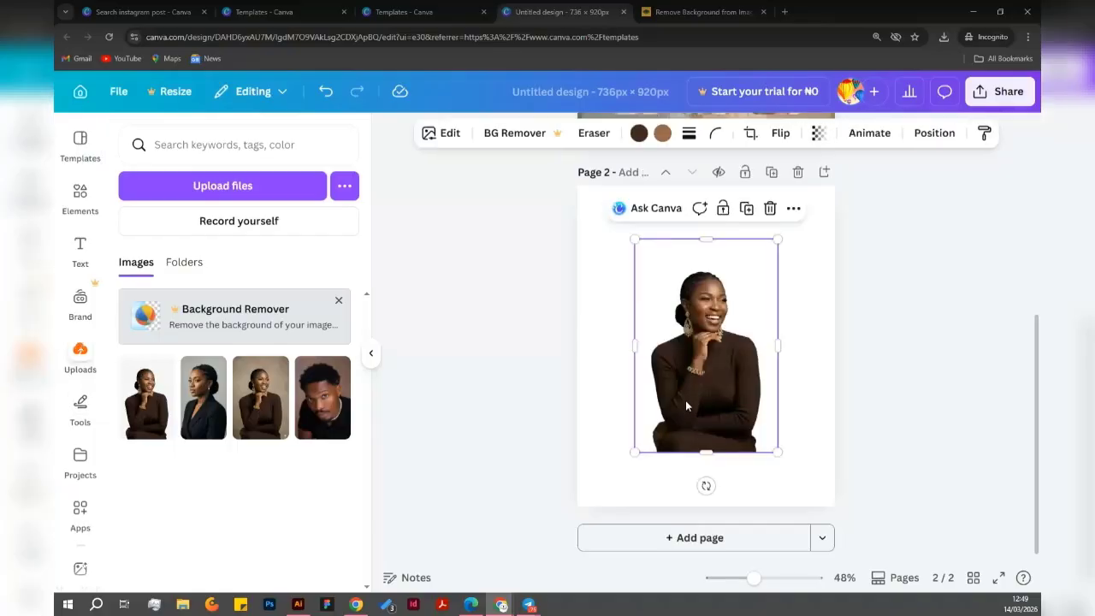
drag(707, 386, 706, 364)
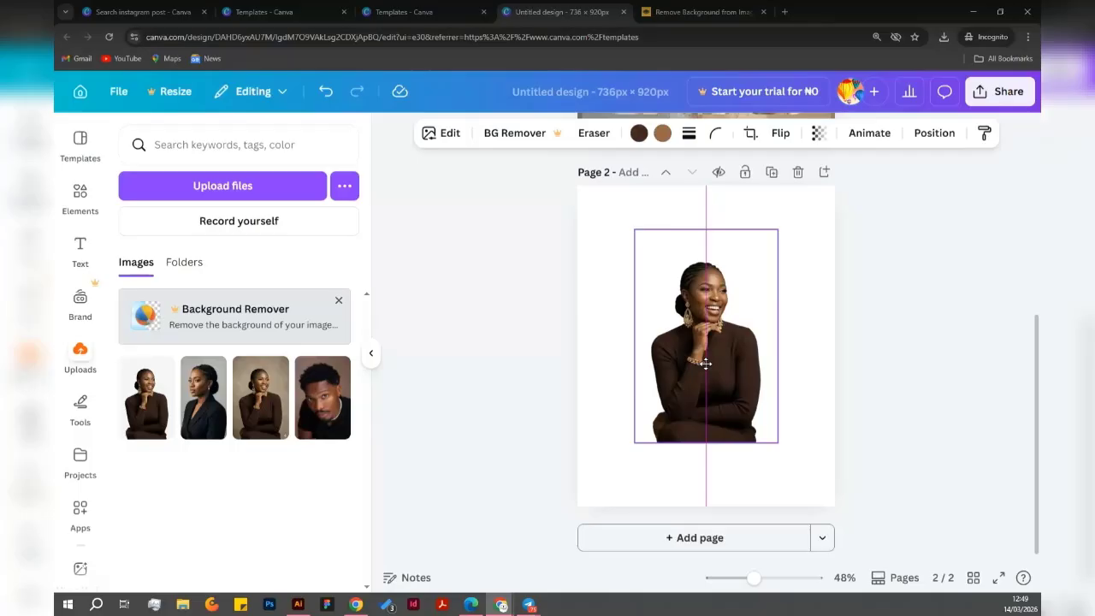
mouse_move(706, 364)
mouse_down()
mouse_move(705, 383)
mouse_move(704, 373)
mouse_up()
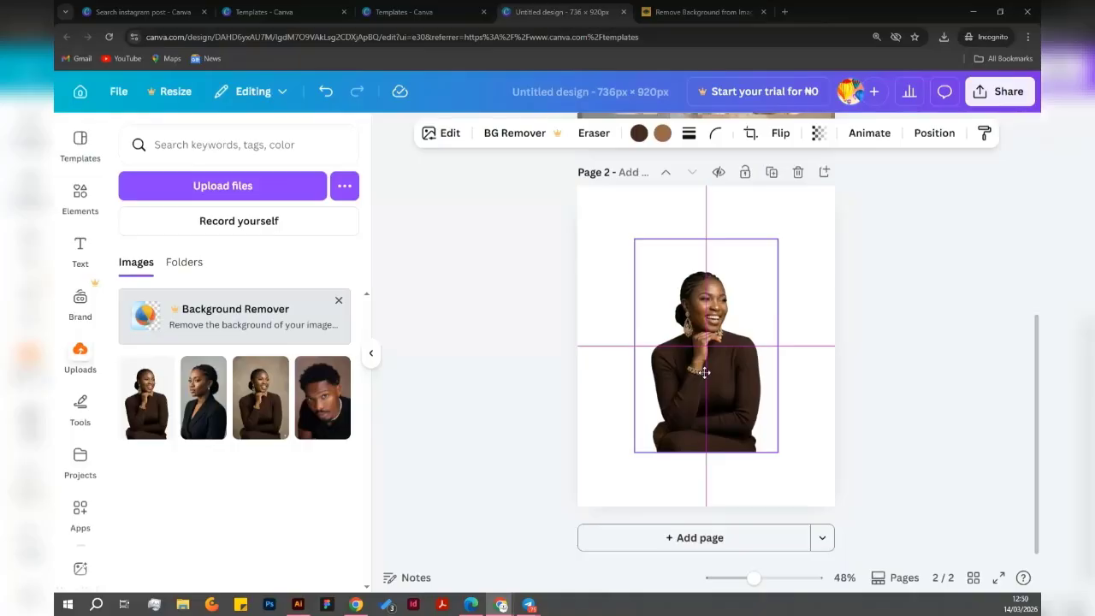
drag(703, 372, 715, 394)
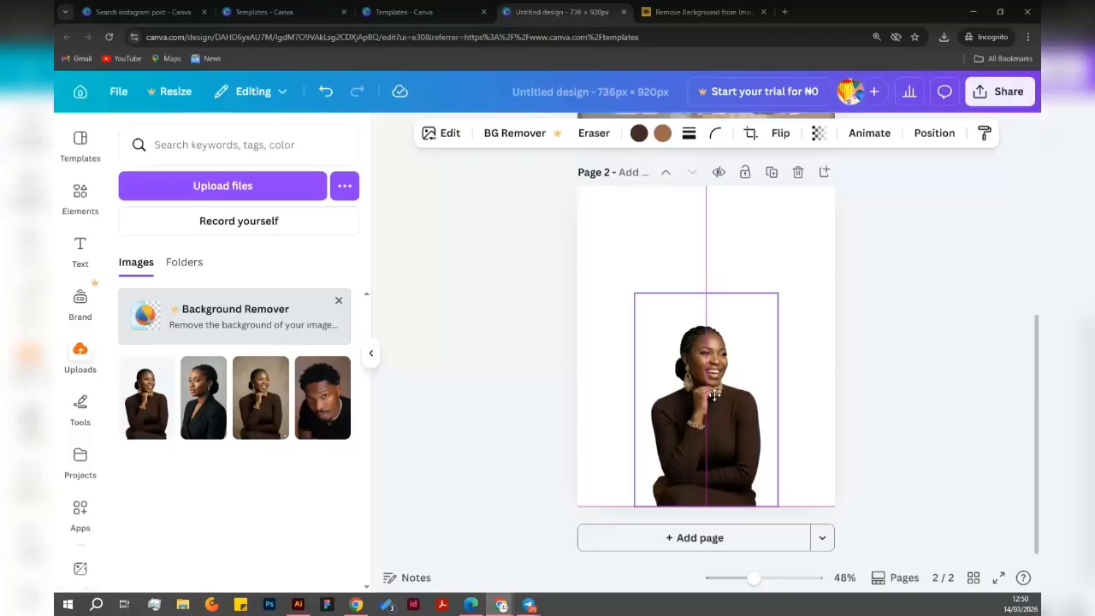
drag(714, 394, 714, 394)
click(804, 372)
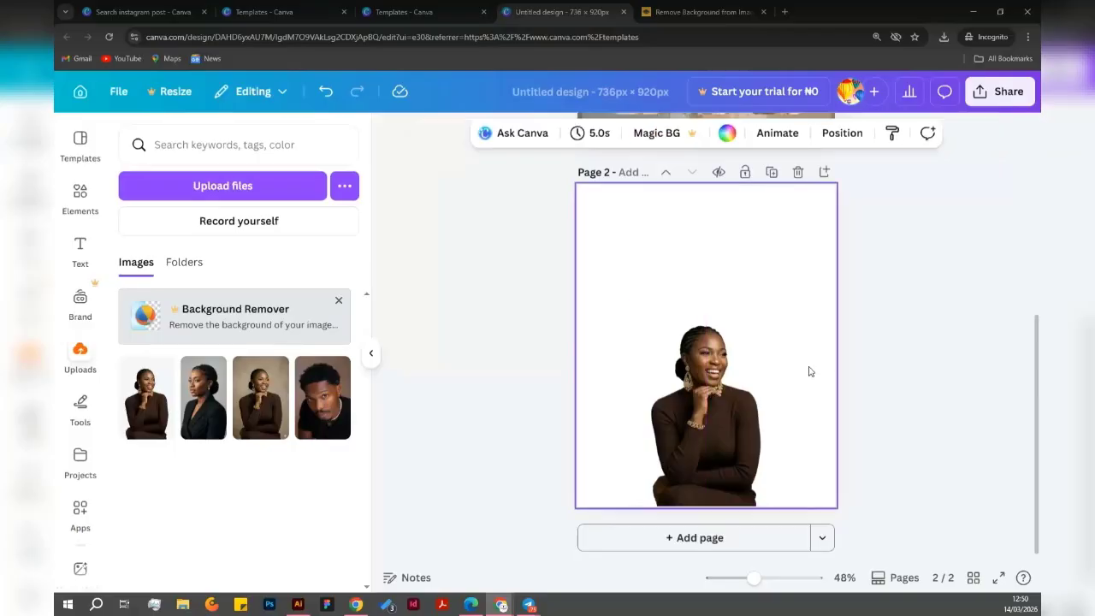
Try to enlarge the woman's cutout on page 2 by extending its upper edge and both side edges.
click(749, 403)
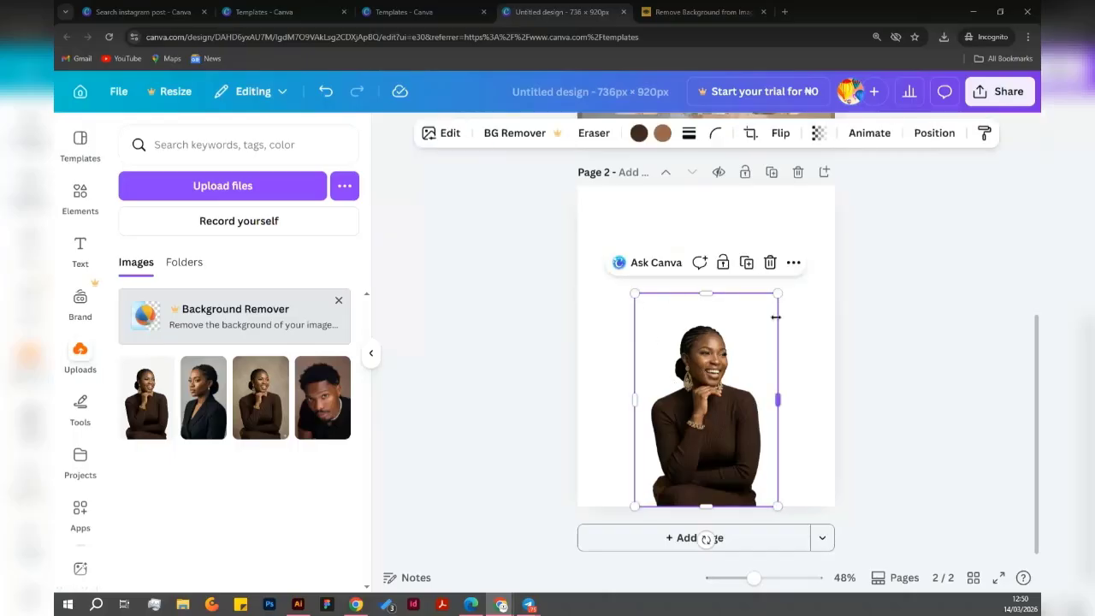
drag(704, 293, 706, 211)
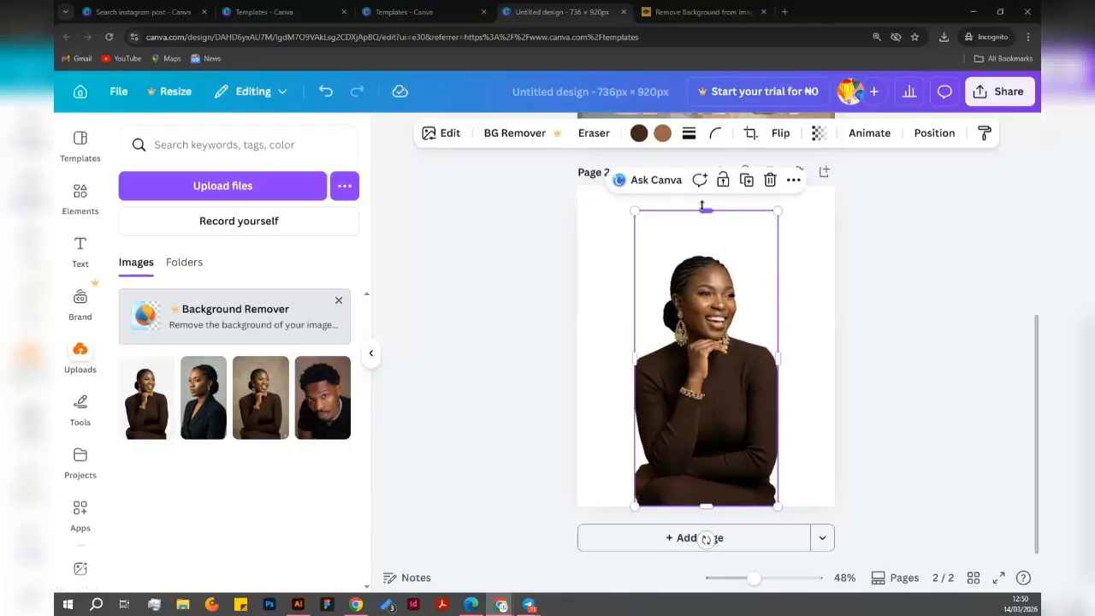
drag(702, 205, 707, 203)
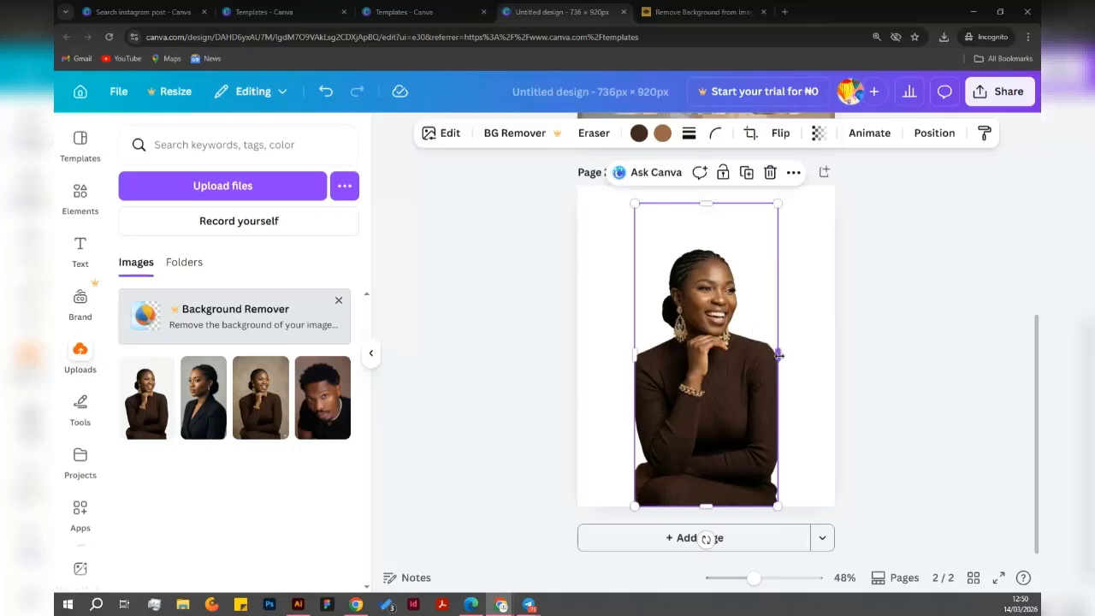
drag(778, 355, 802, 354)
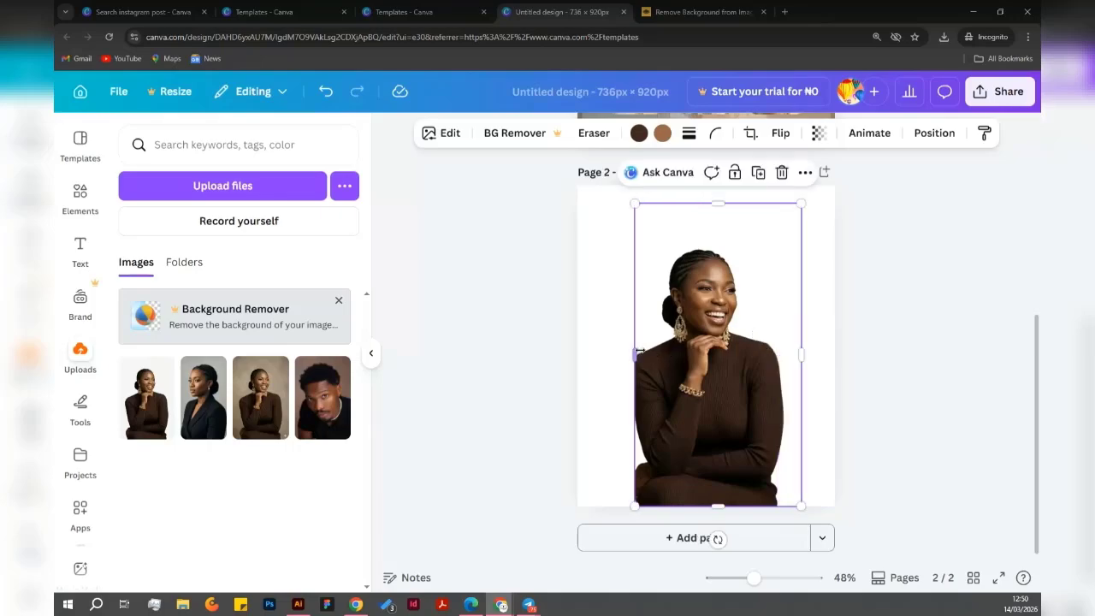
drag(639, 352, 603, 355)
Undo the edge resizing of the woman's cutout on page 2.
key(ctrl+z)
key(ctrl+z)
key(ctrl+z)
key(ctrl+z)
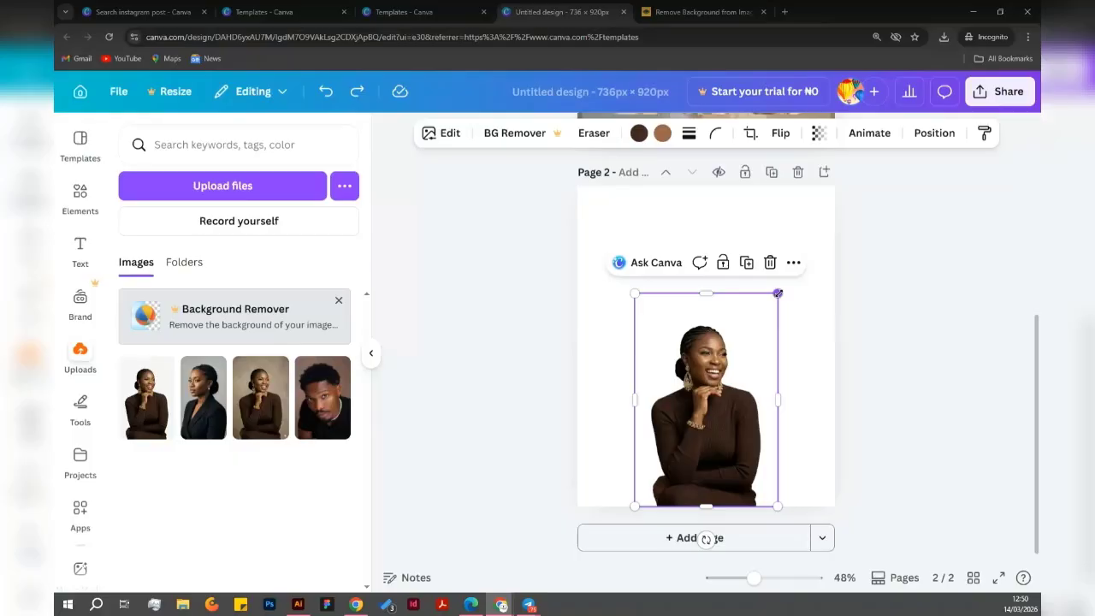
Enlarge the woman's cutout on page 2 proportionally to about 529 × 789 and centre it horizontally on the page.
drag(778, 294, 842, 245)
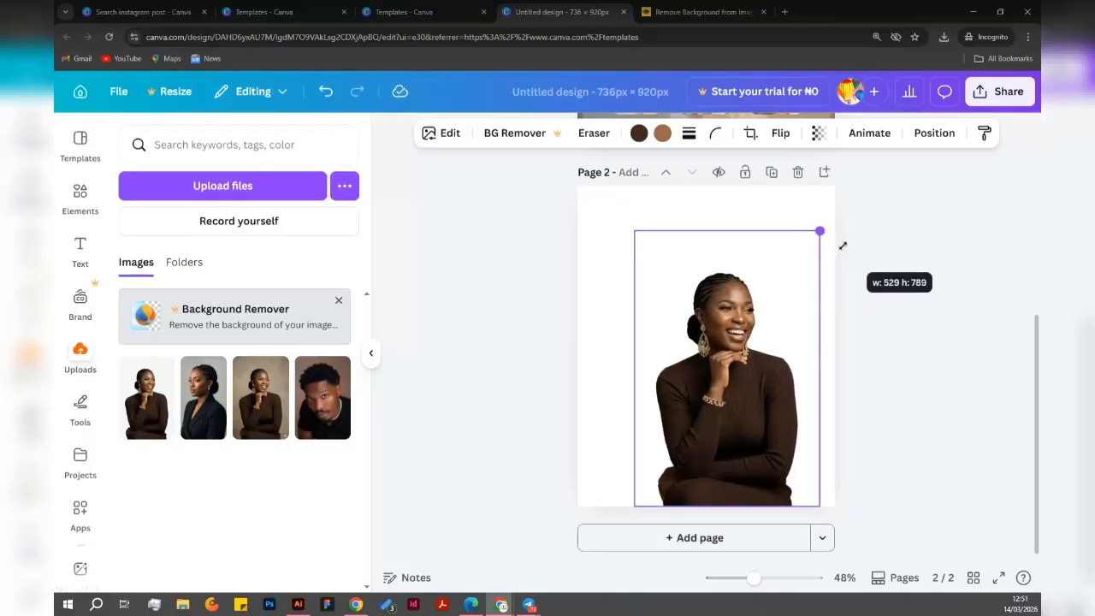
drag(842, 245, 842, 244)
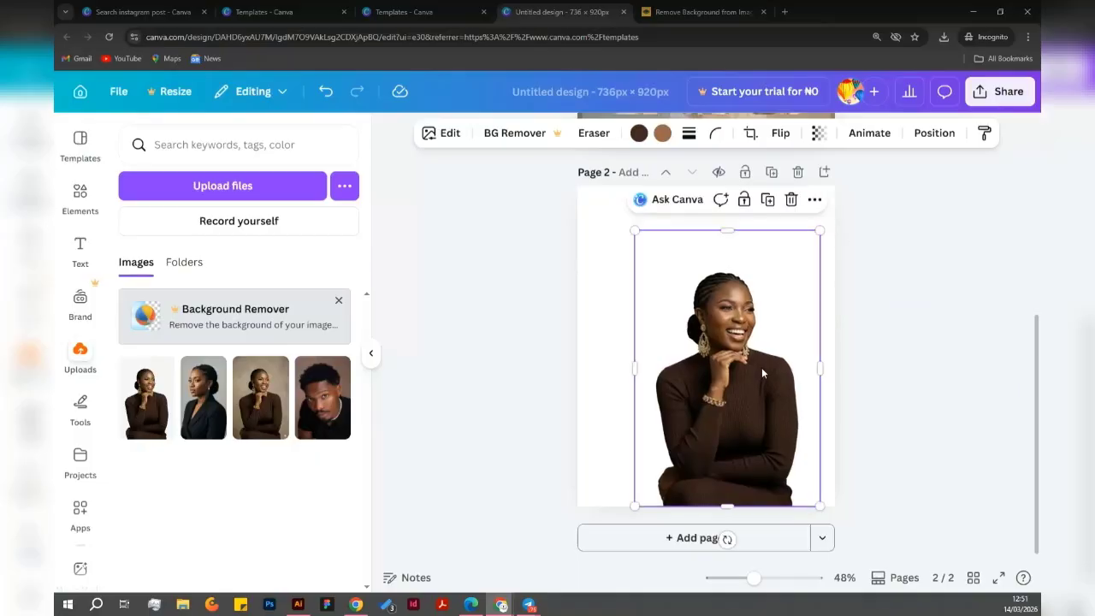
drag(758, 367, 744, 372)
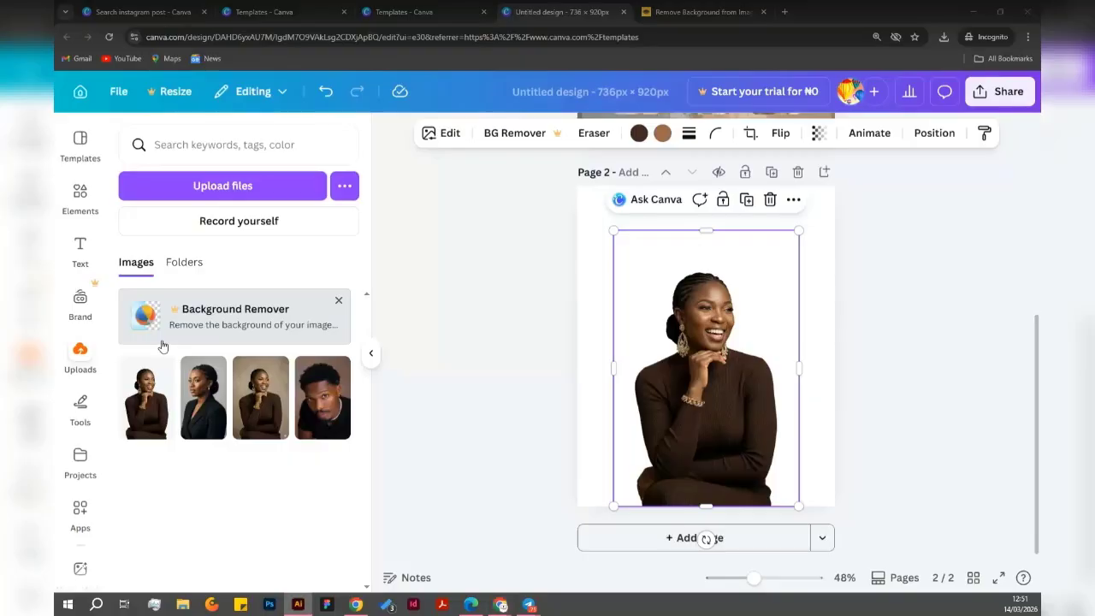
click(869, 376)
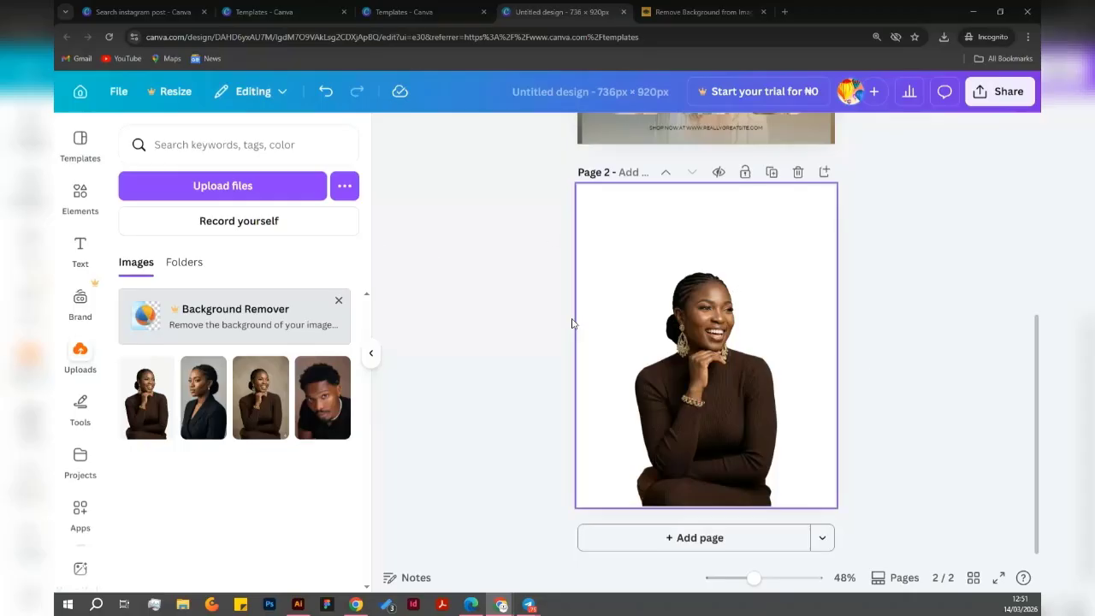
Add a subheading text box to page 2.
click(685, 304)
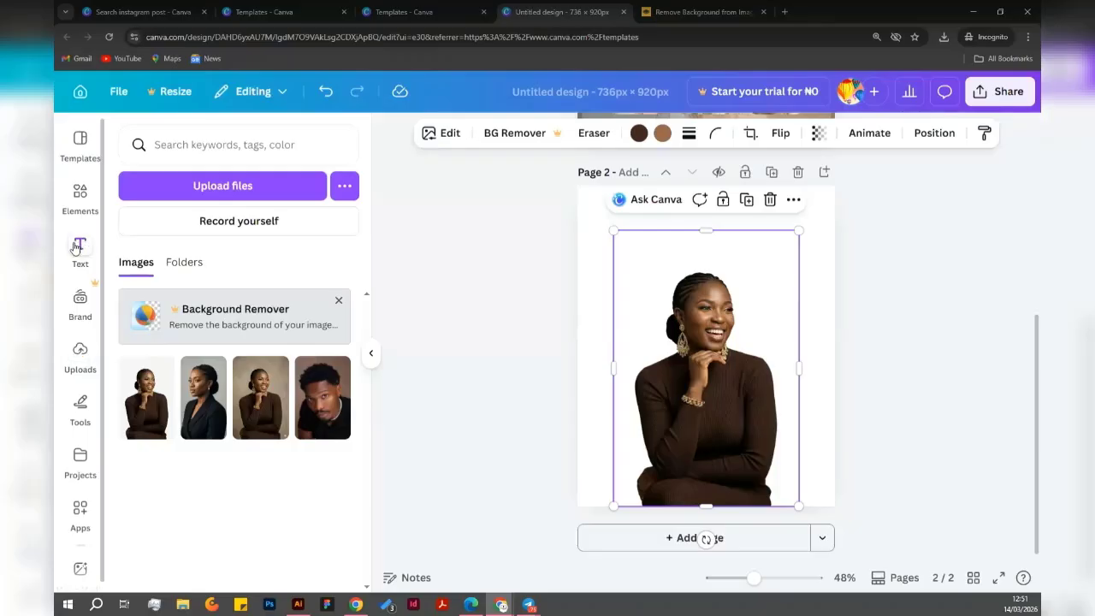
click(77, 248)
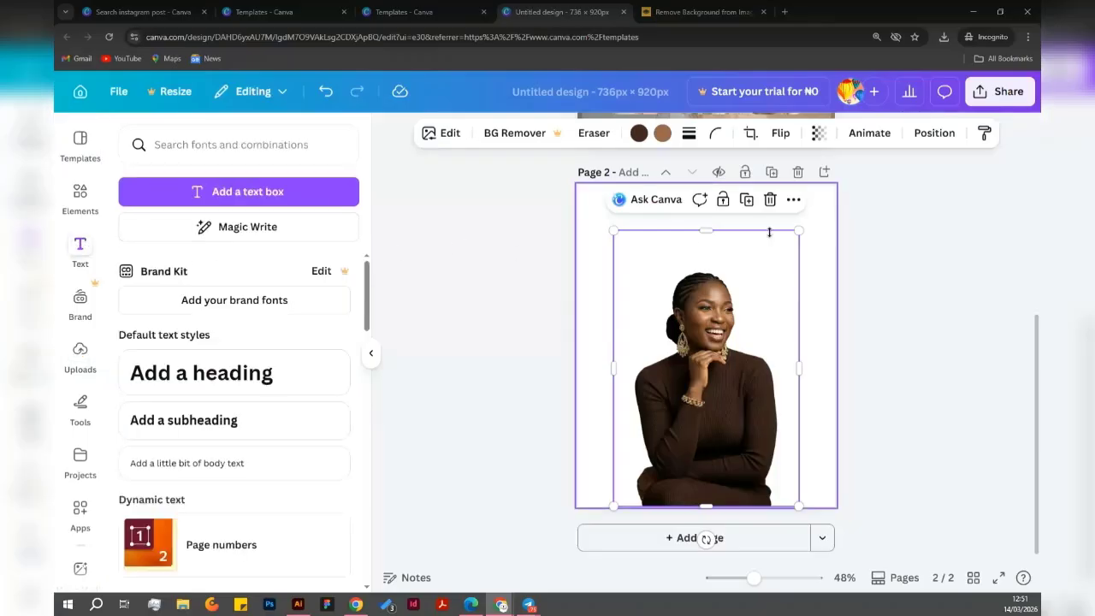
click(77, 250)
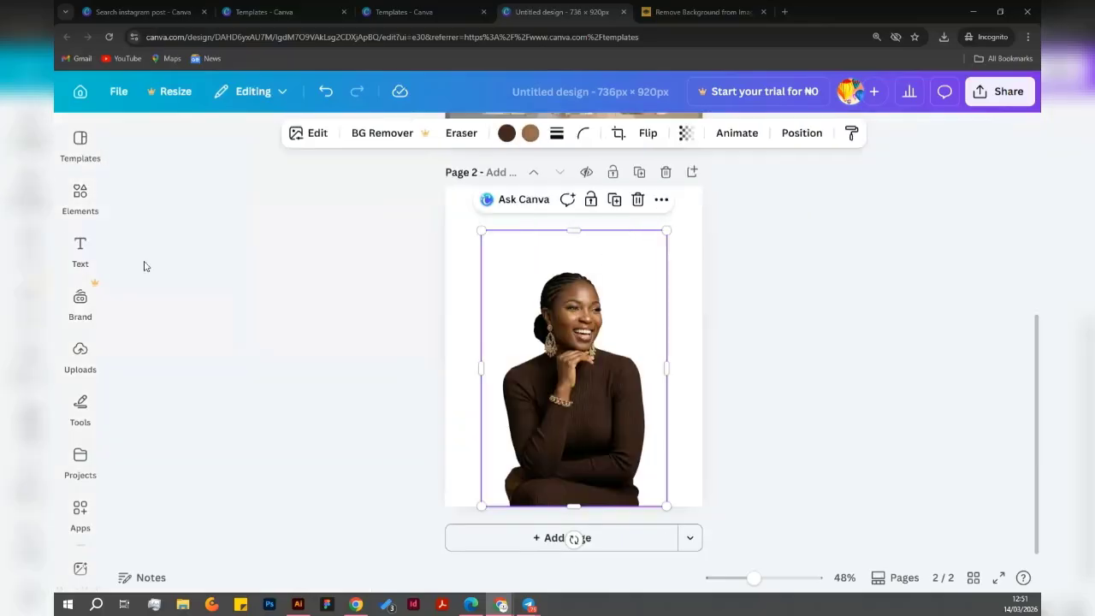
click(80, 250)
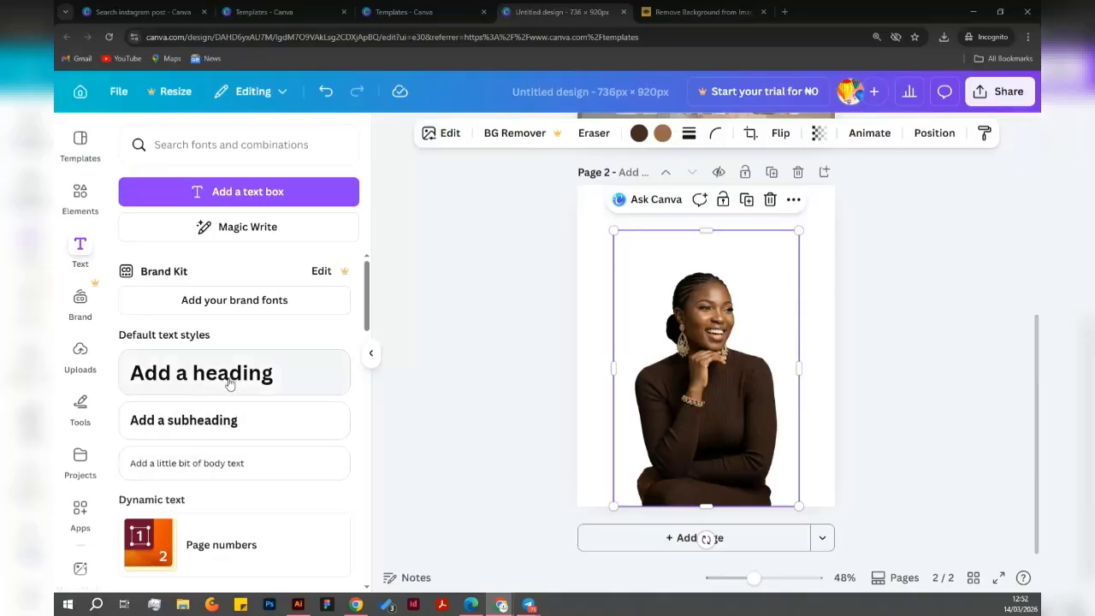
click(206, 422)
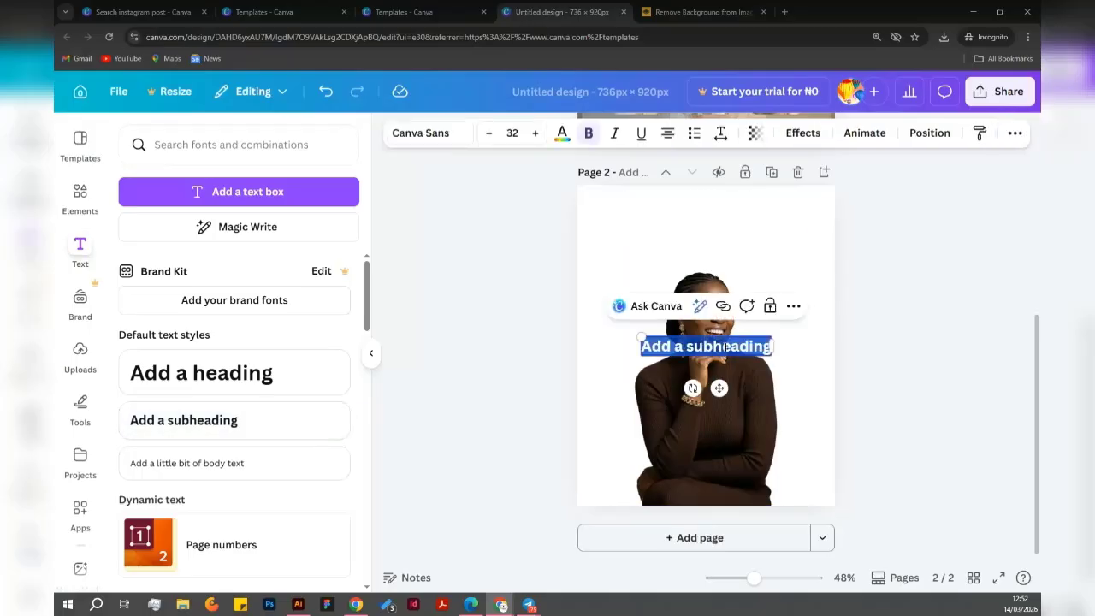
Replace the subheading's placeholder text on page 2 with "Princess".
click(714, 346)
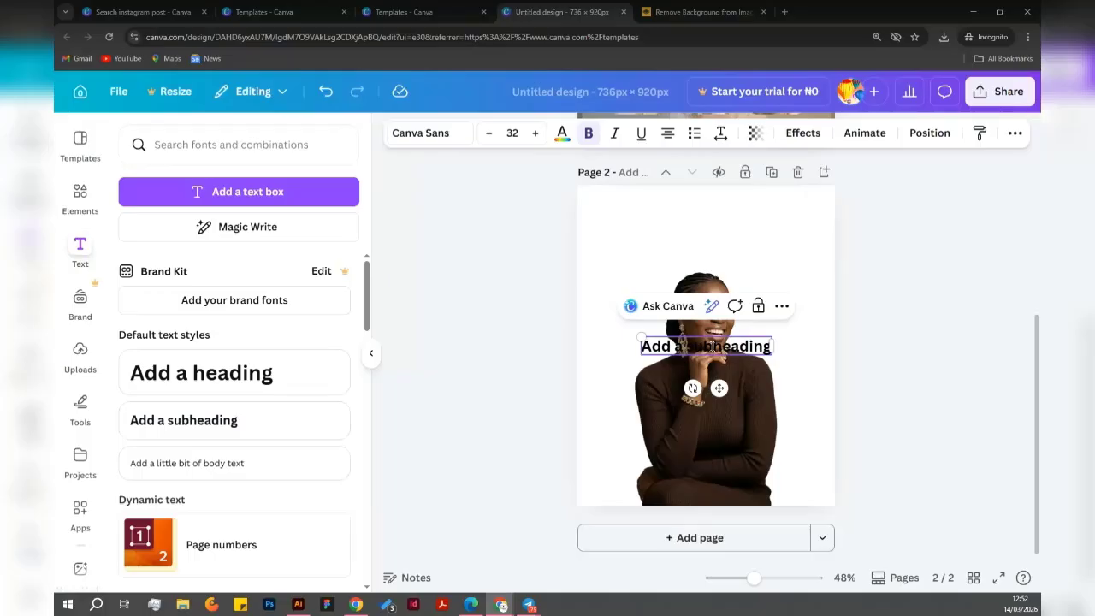
triple_click(714, 345)
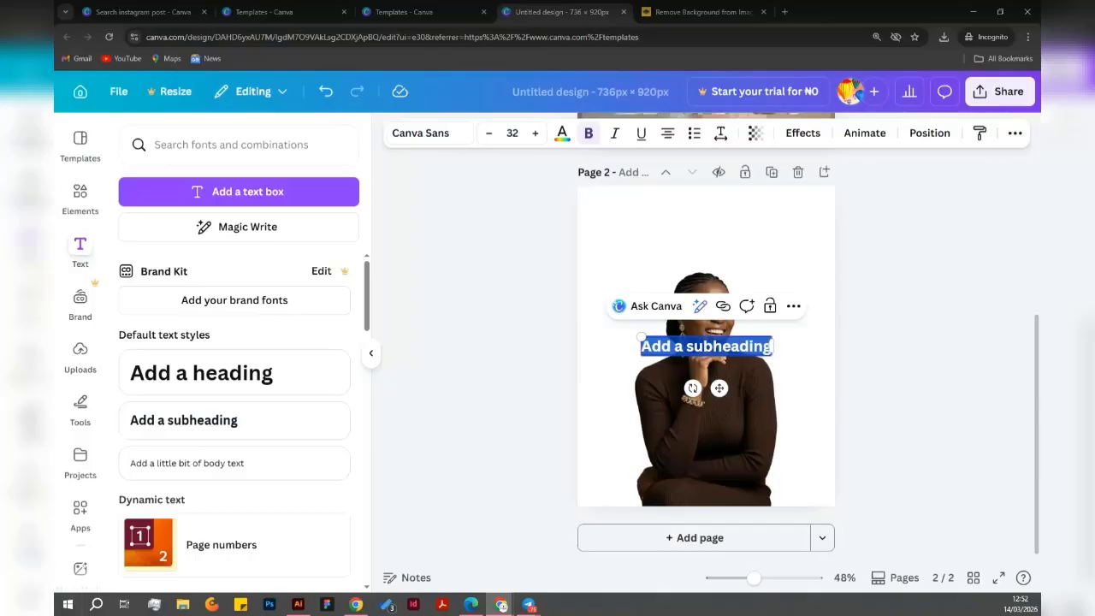
key(alt+Tab)
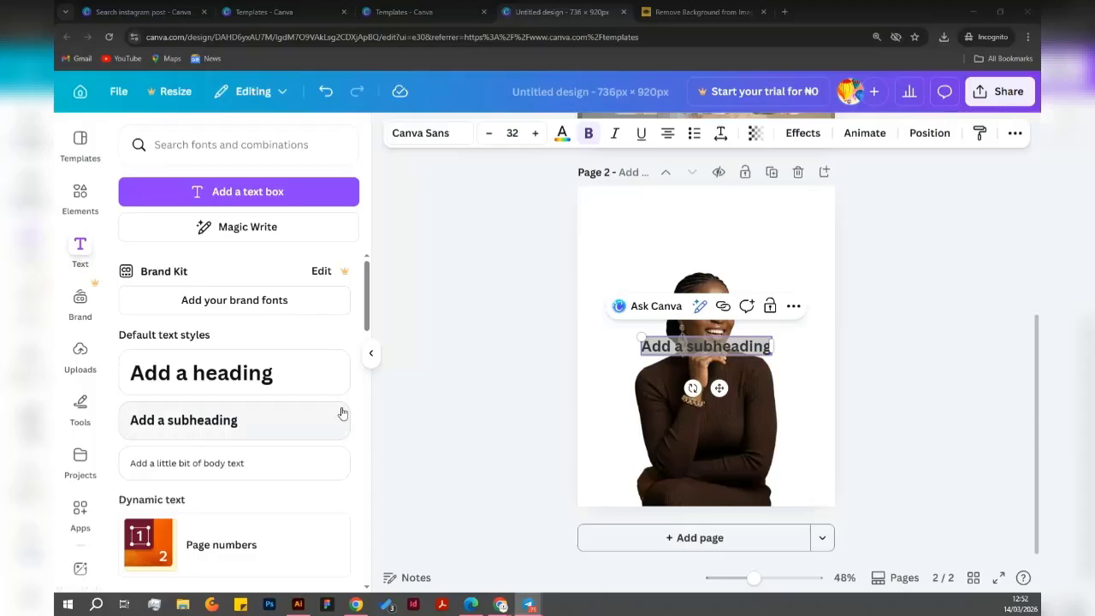
click(701, 345)
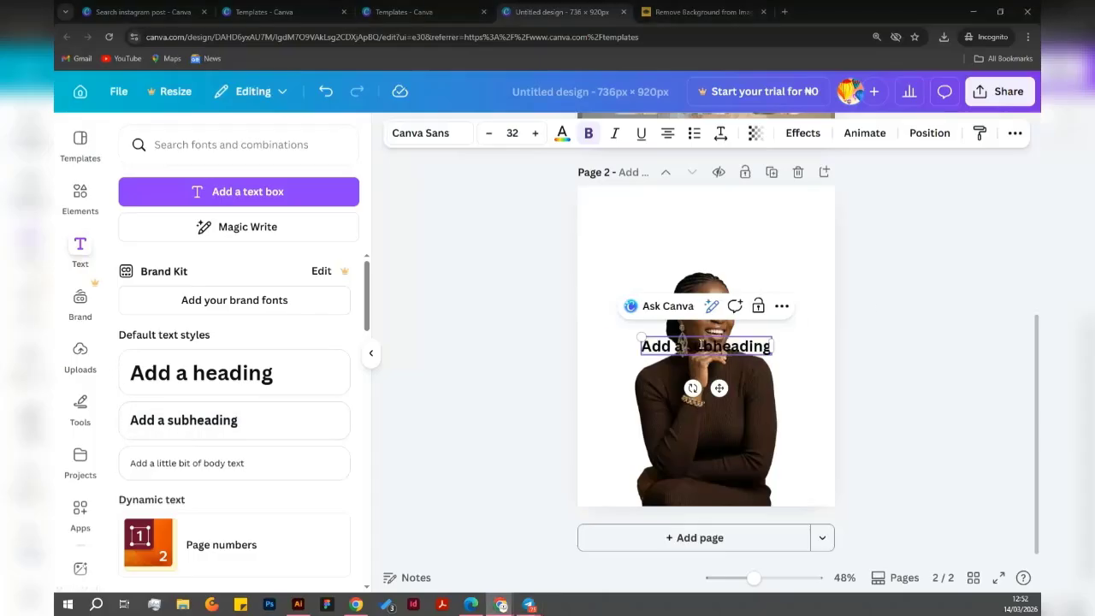
triple_click(700, 344)
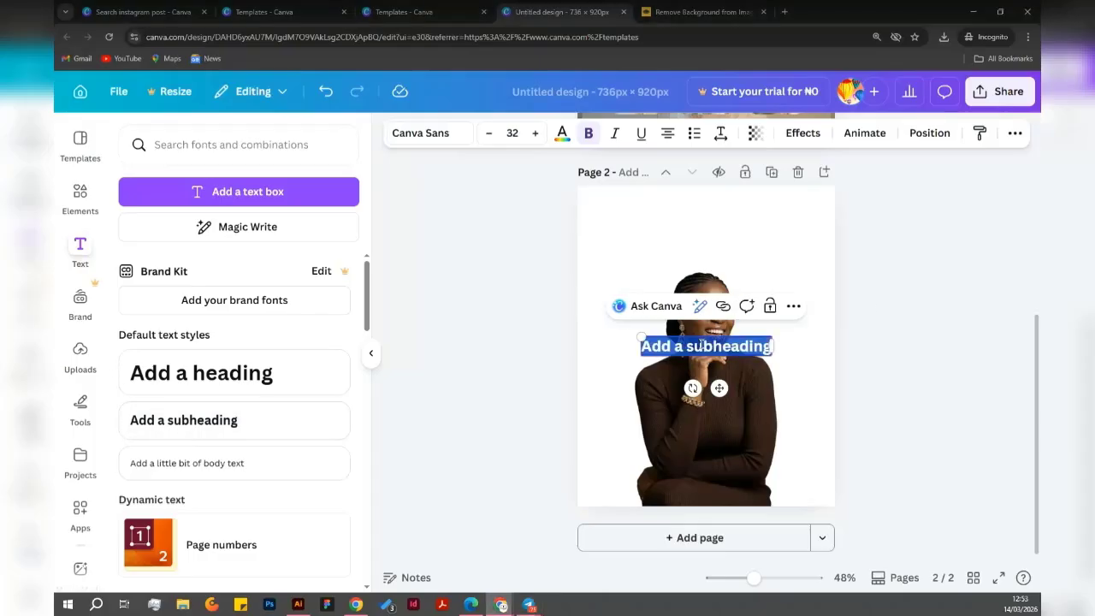
text(Princess)
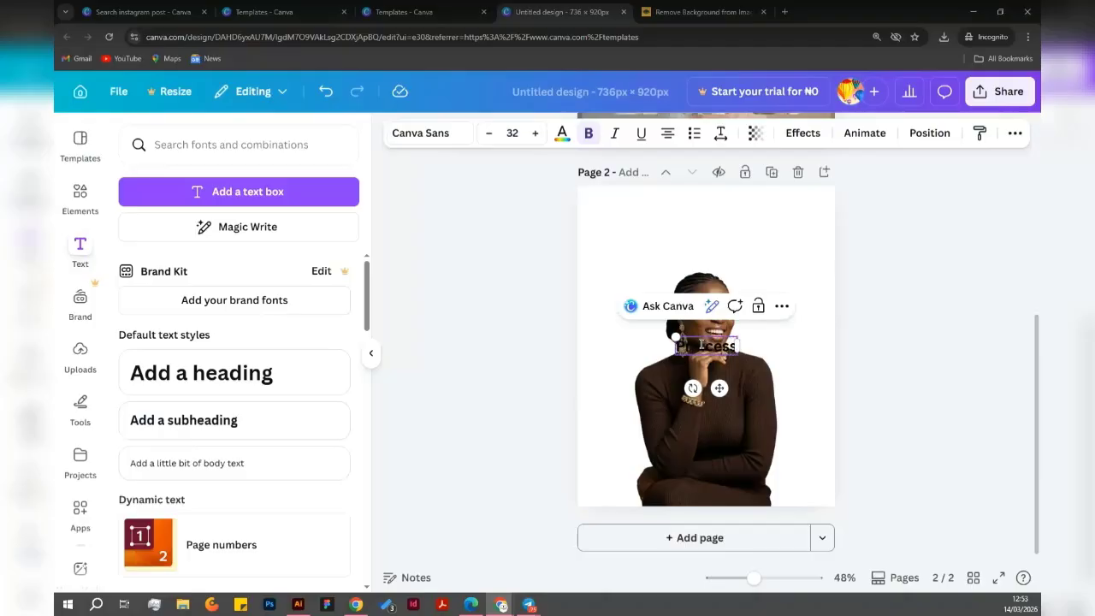
click(526, 336)
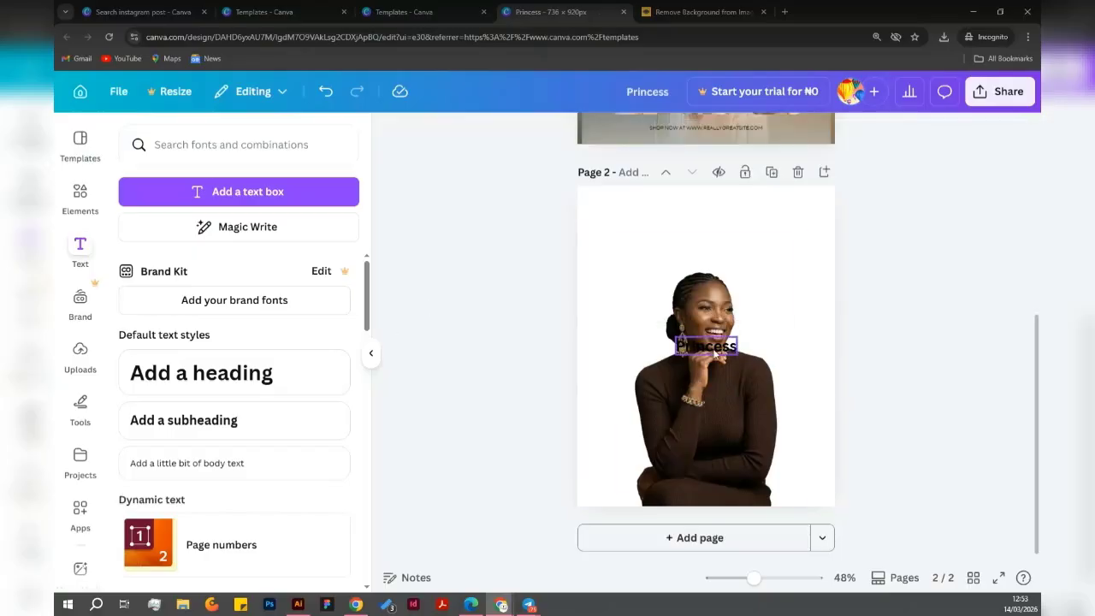
Move the "Princess" text up above the woman's head, keeping it centred horizontally on page 2.
click(701, 350)
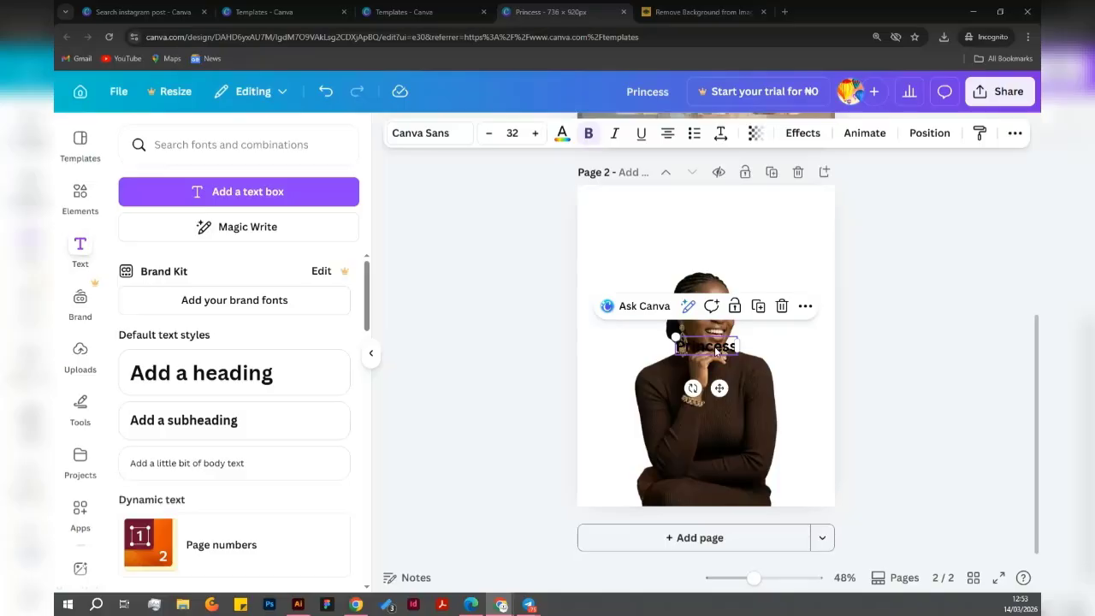
drag(715, 351, 713, 244)
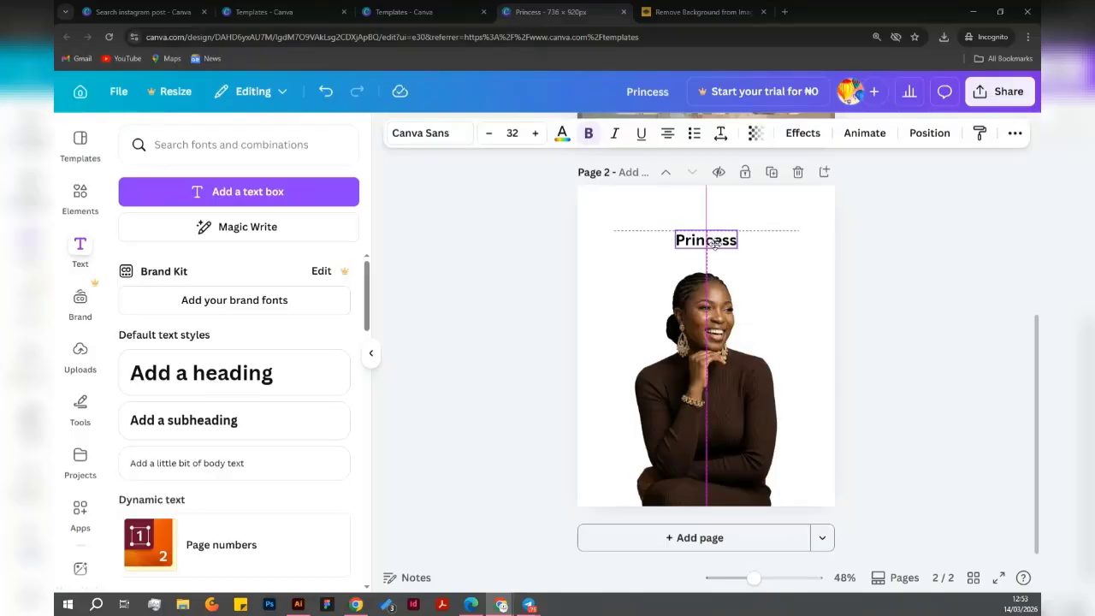
drag(713, 243, 714, 246)
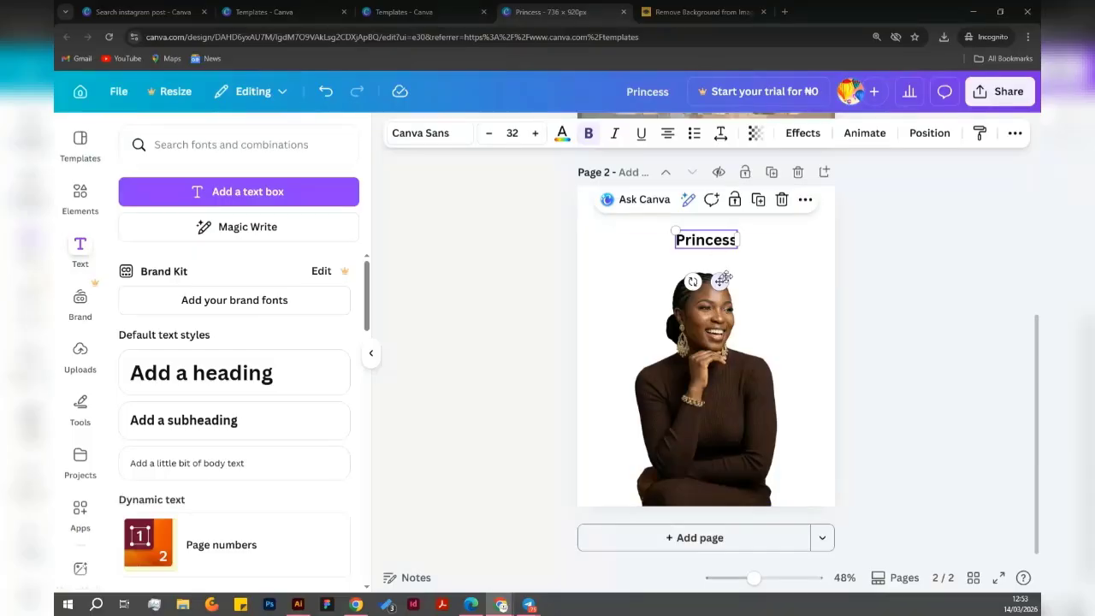
mouse_move(724, 281)
mouse_down()
mouse_move(709, 288)
mouse_move(728, 293)
mouse_move(712, 286)
mouse_move(739, 283)
mouse_move(721, 282)
mouse_up()
mouse_move(720, 282)
mouse_down()
mouse_move(721, 290)
mouse_move(724, 274)
mouse_up()
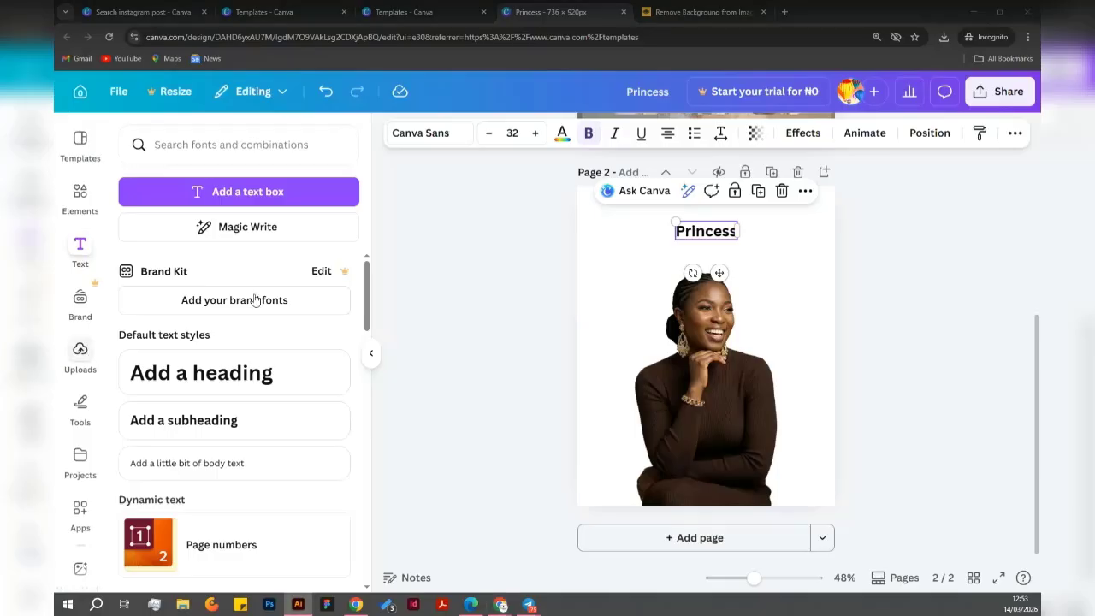
Compare the editing options offered for the "Princess" text with those offered for the woman's cutout.
click(812, 255)
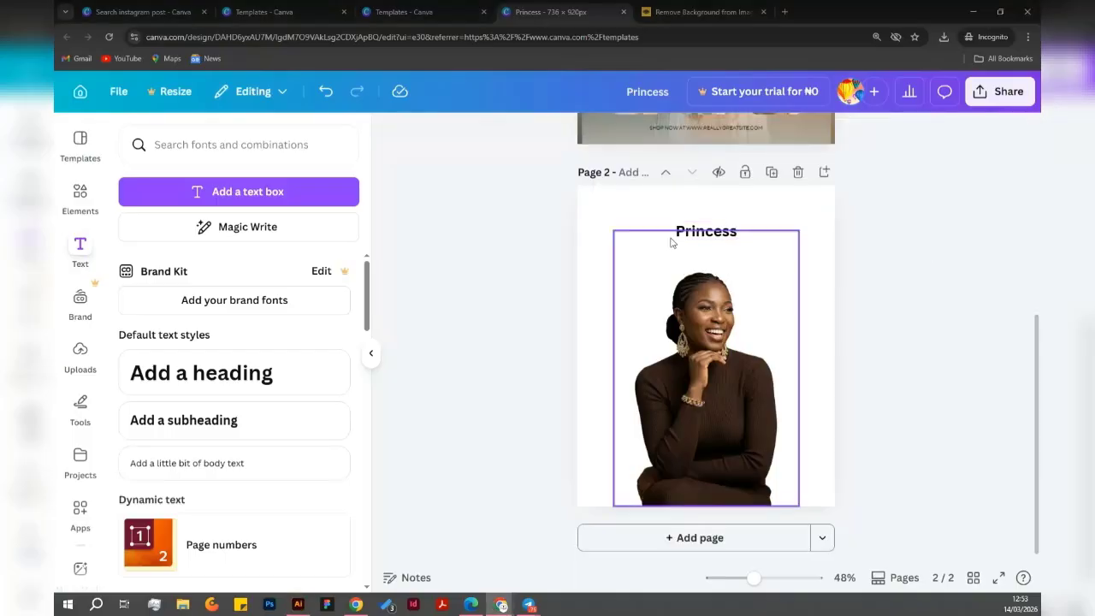
click(721, 240)
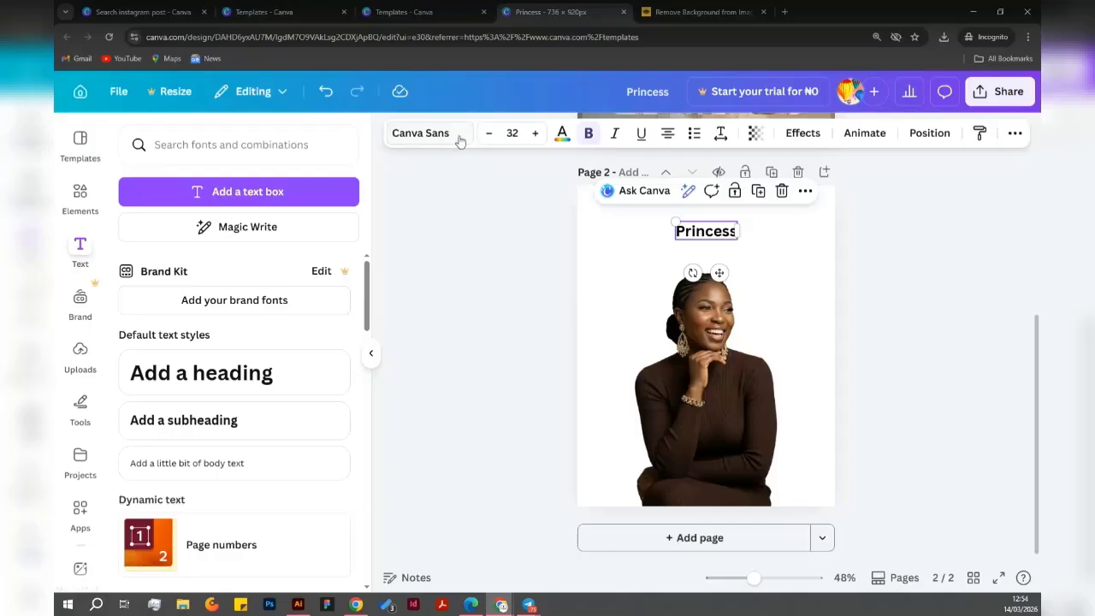
click(715, 422)
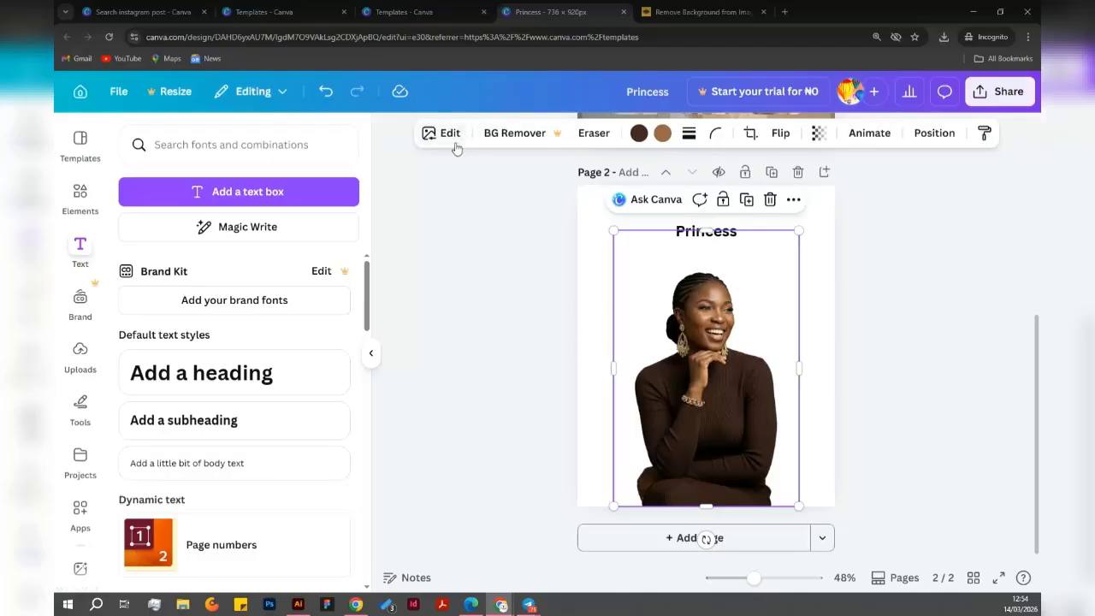
click(707, 233)
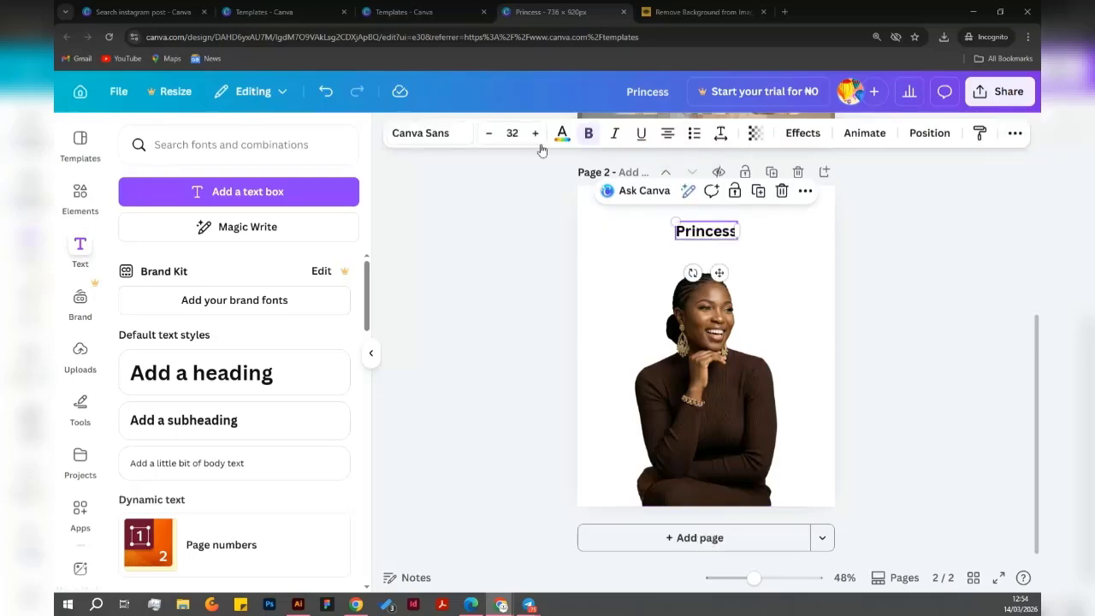
click(700, 451)
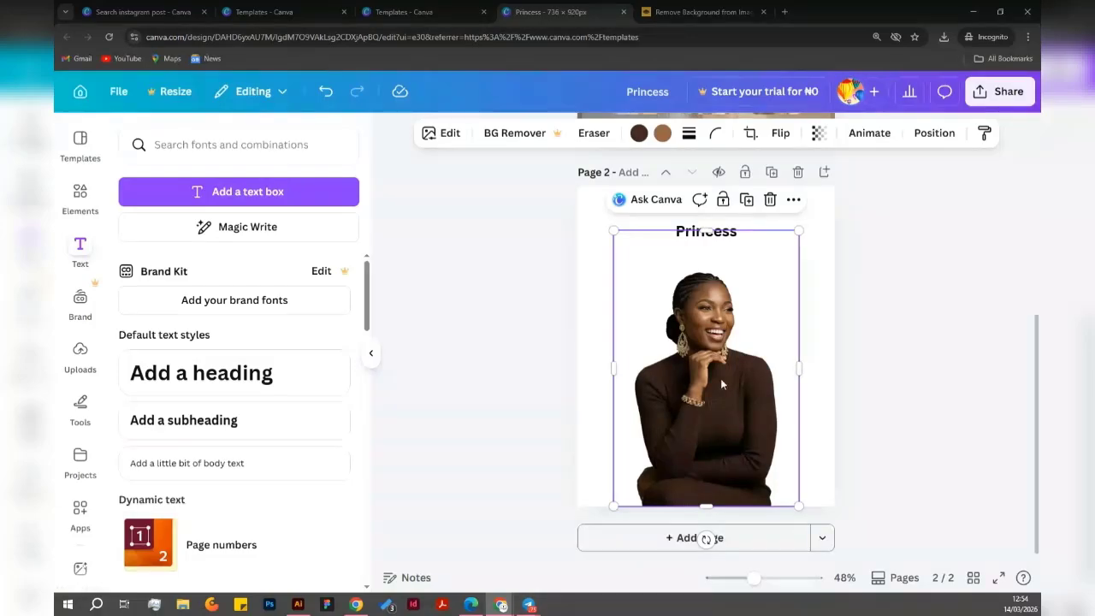
click(875, 388)
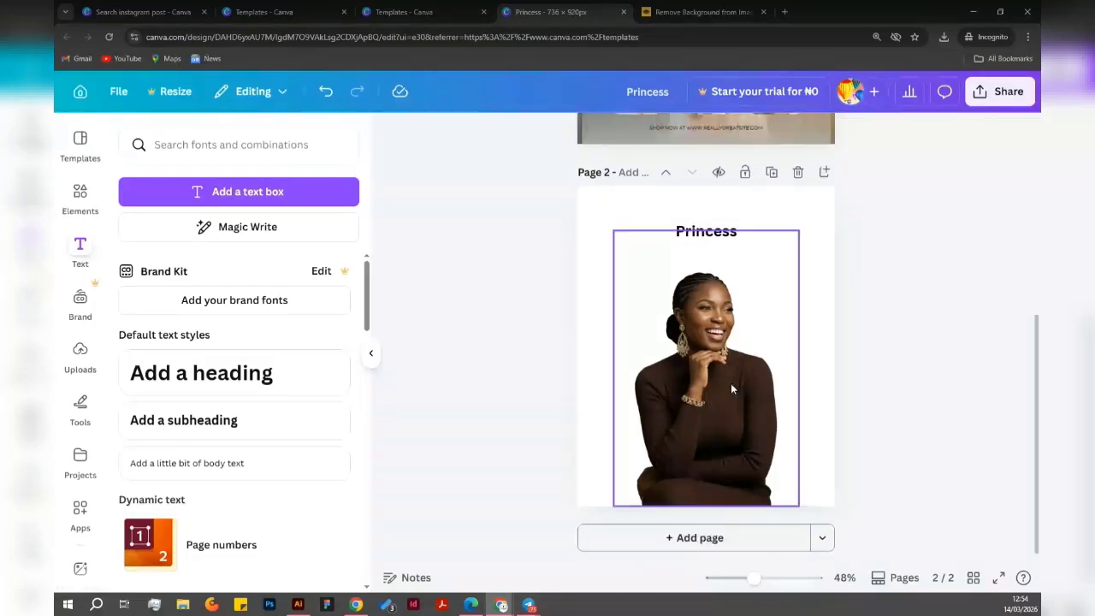
click(710, 345)
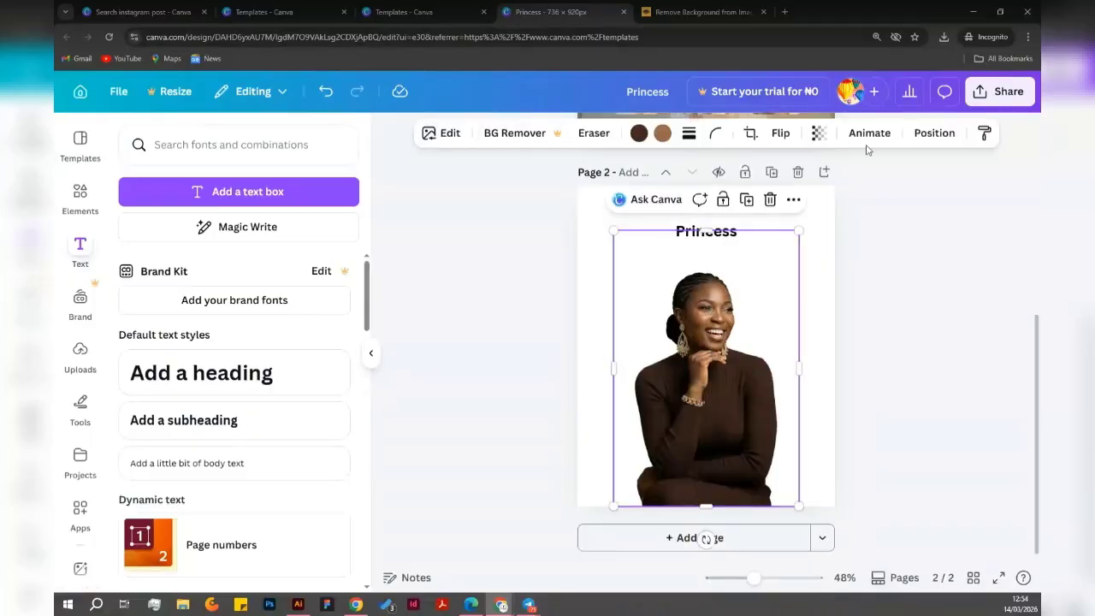
click(723, 241)
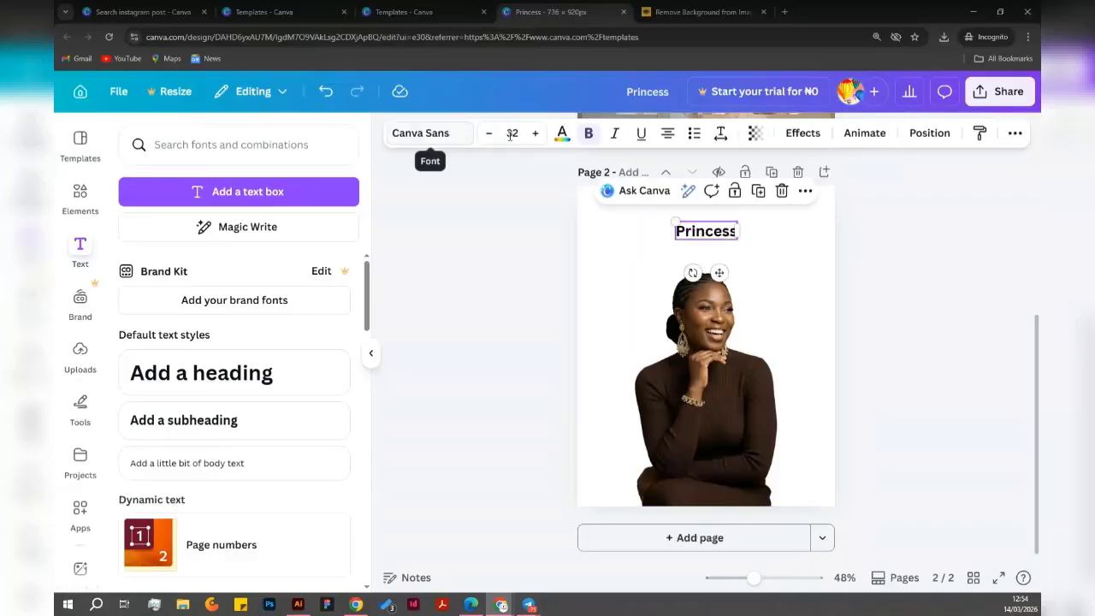
click(708, 421)
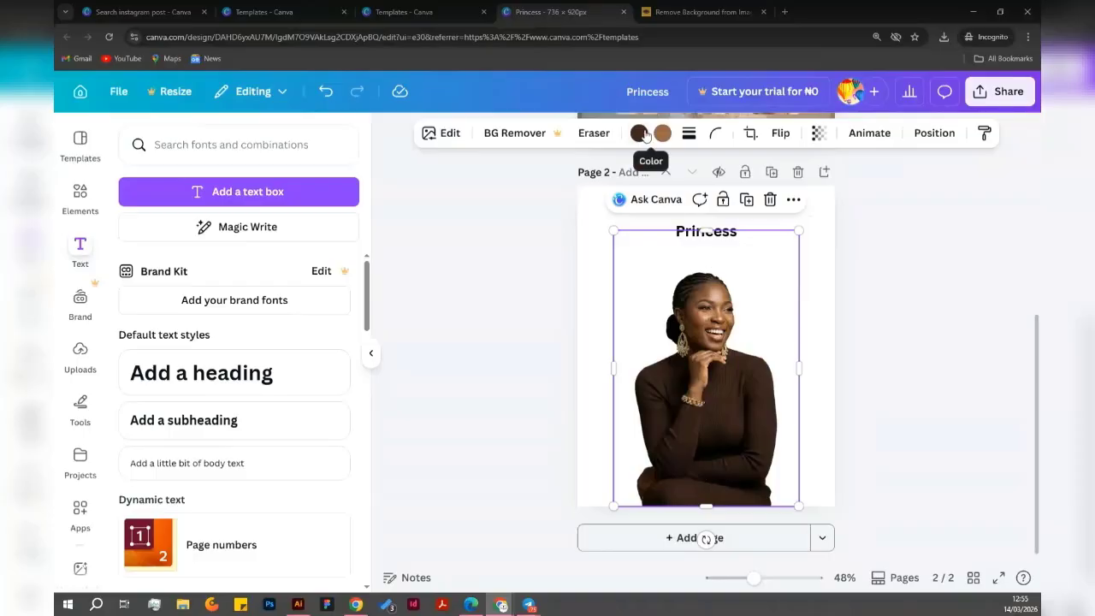
click(865, 263)
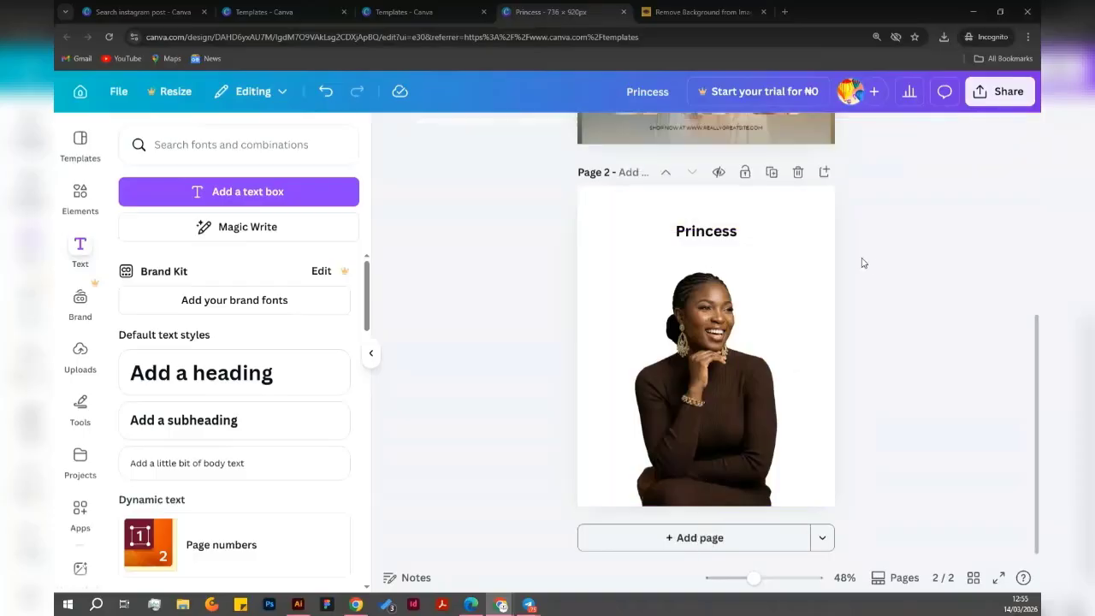
Search the fonts for "comi" and set the "Princess" text on page 2 to the Comica font.
click(723, 238)
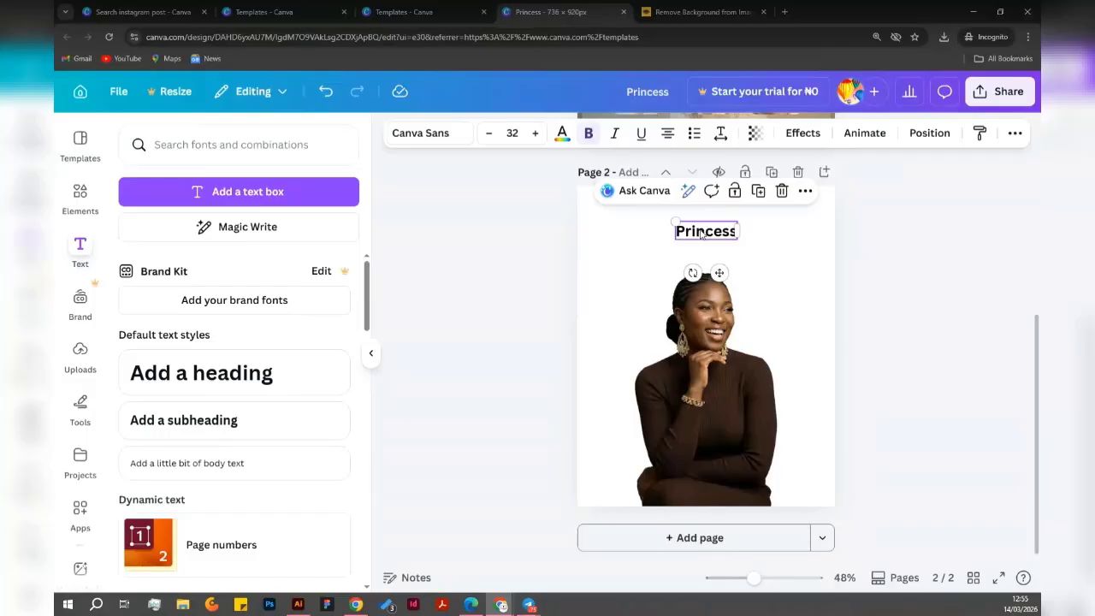
click(443, 140)
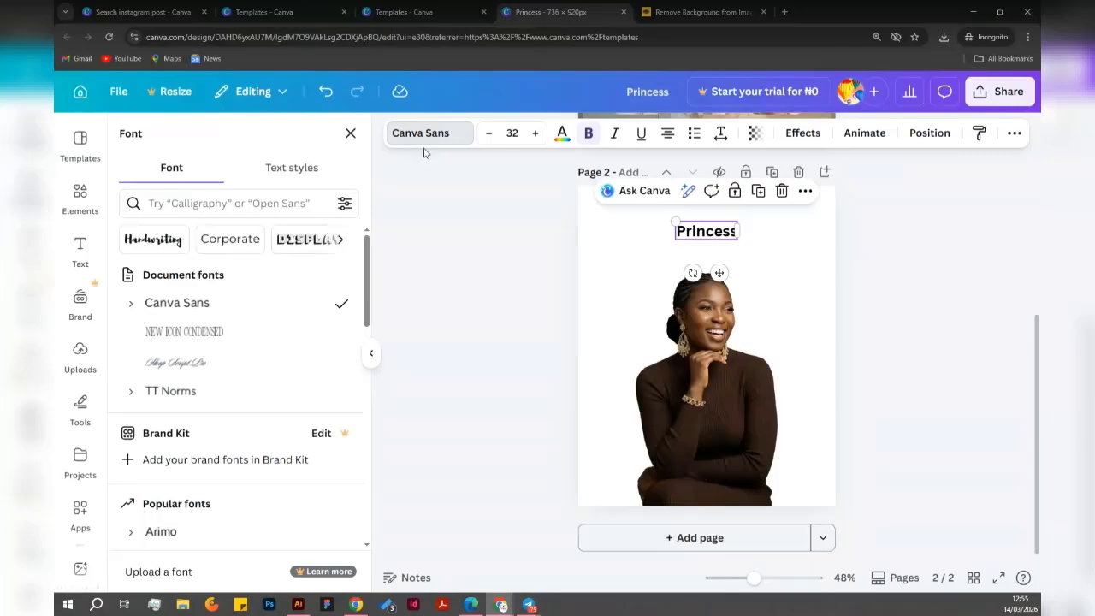
click(249, 203)
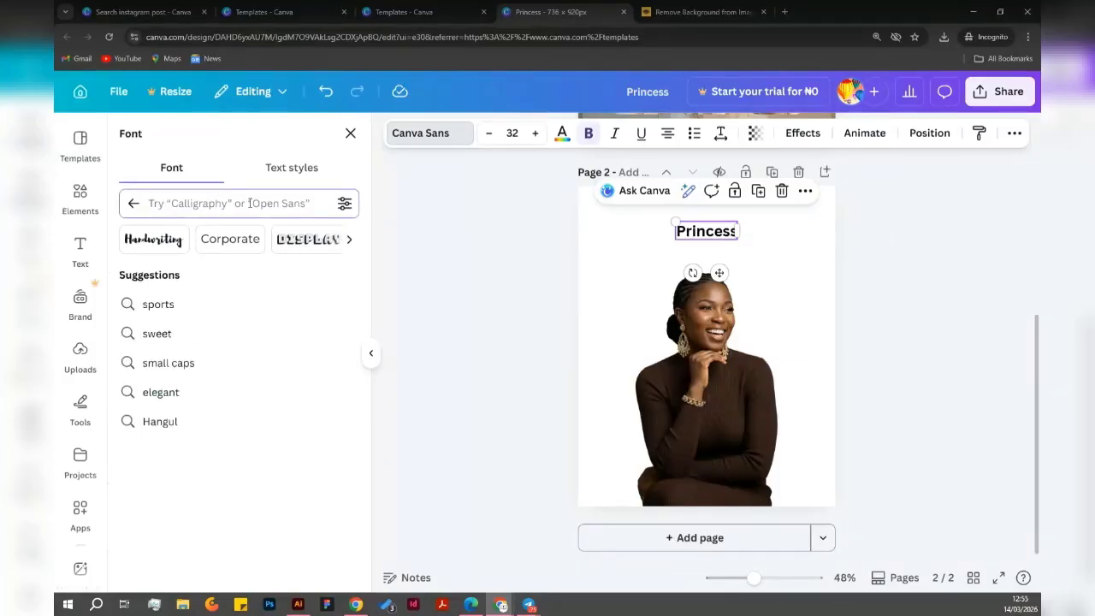
text(co)
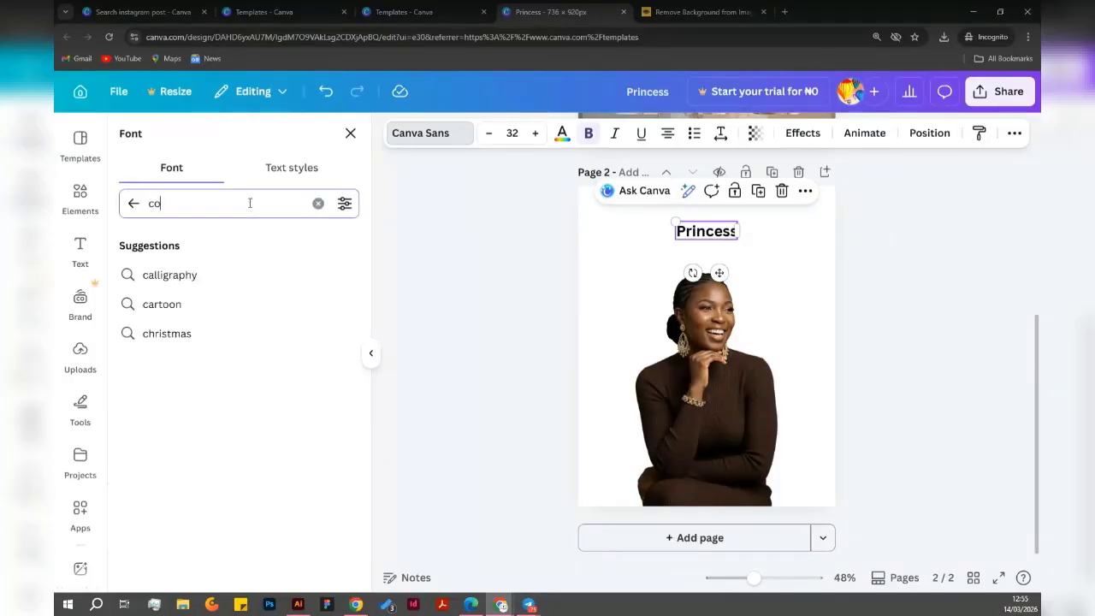
text(mi)
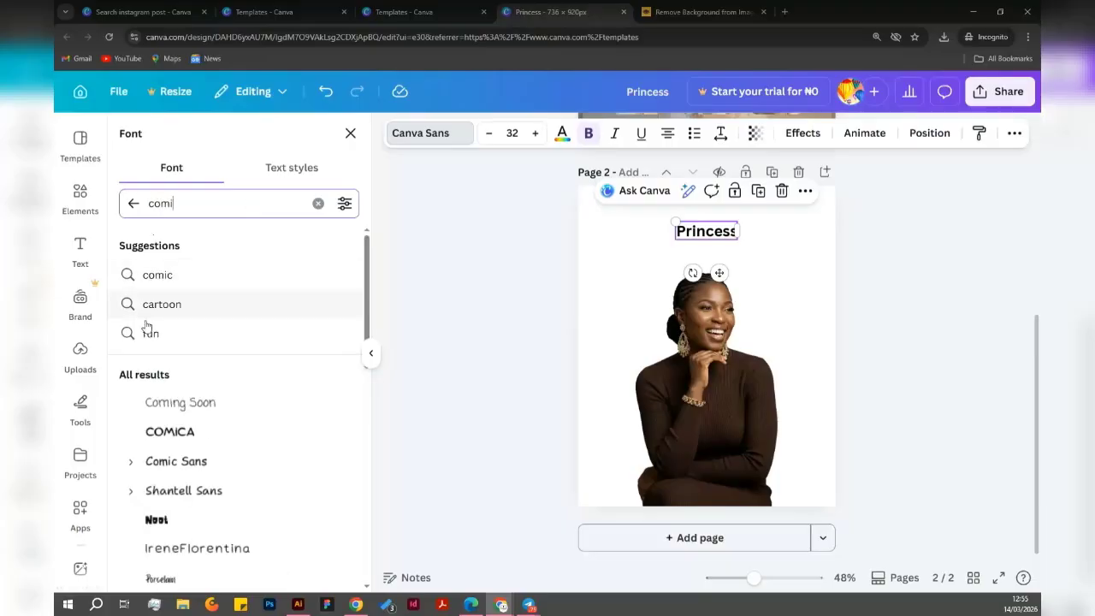
click(181, 431)
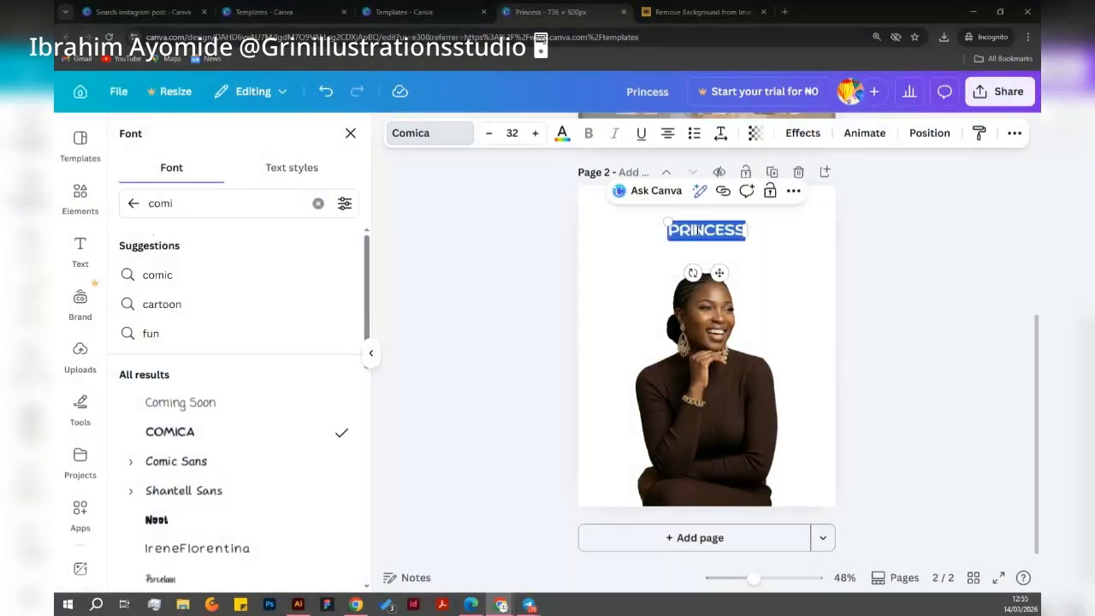
Replace the lowercase "i" in the "Princess" text with a capital "I".
drag(745, 229, 697, 229)
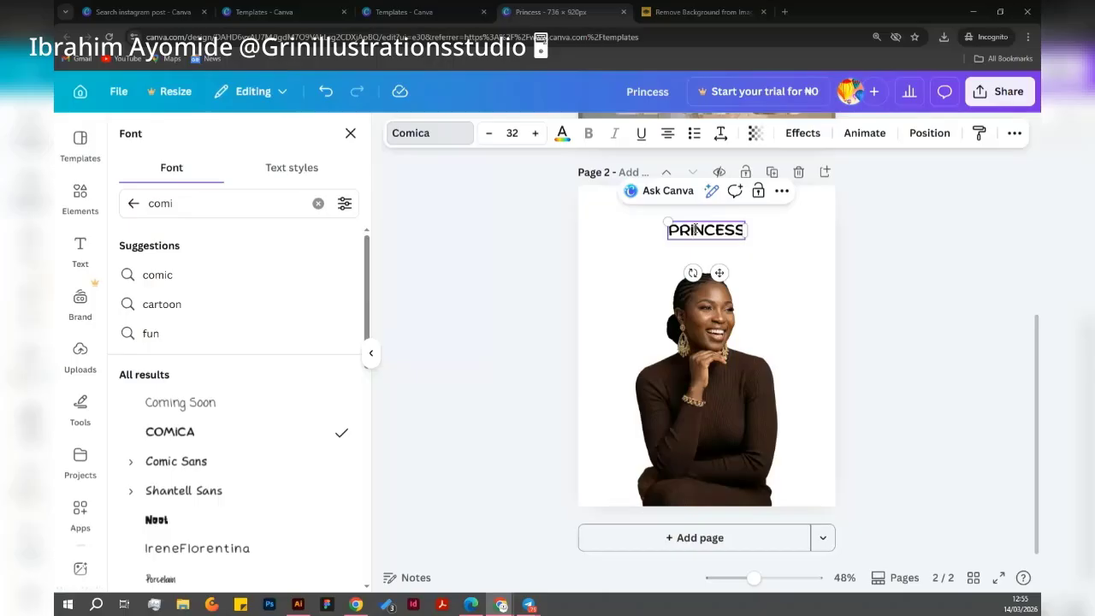
click(693, 229)
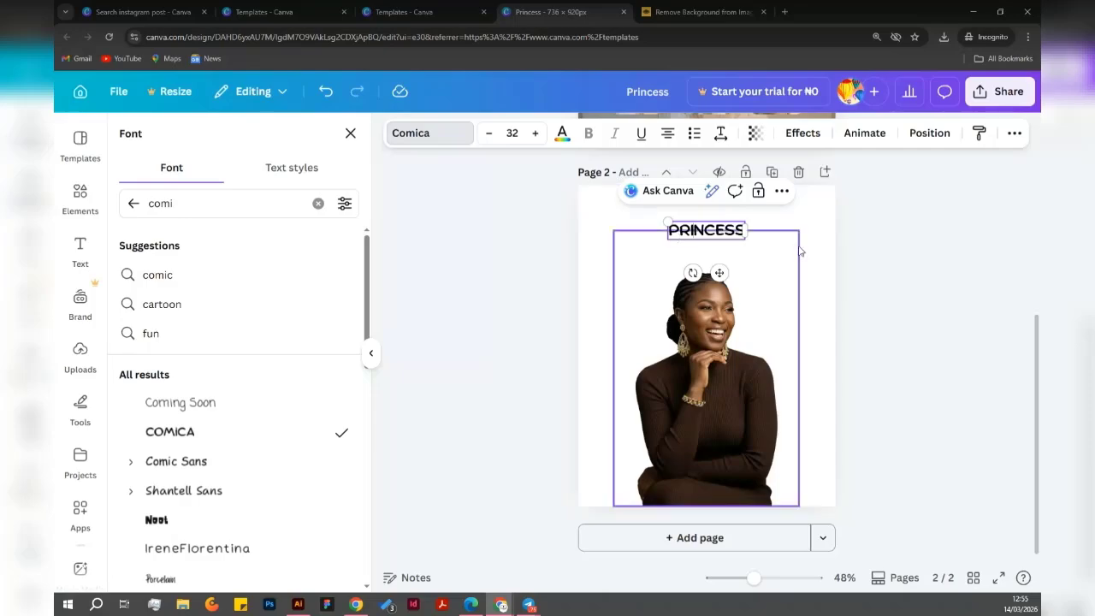
key(Escape)
click(911, 256)
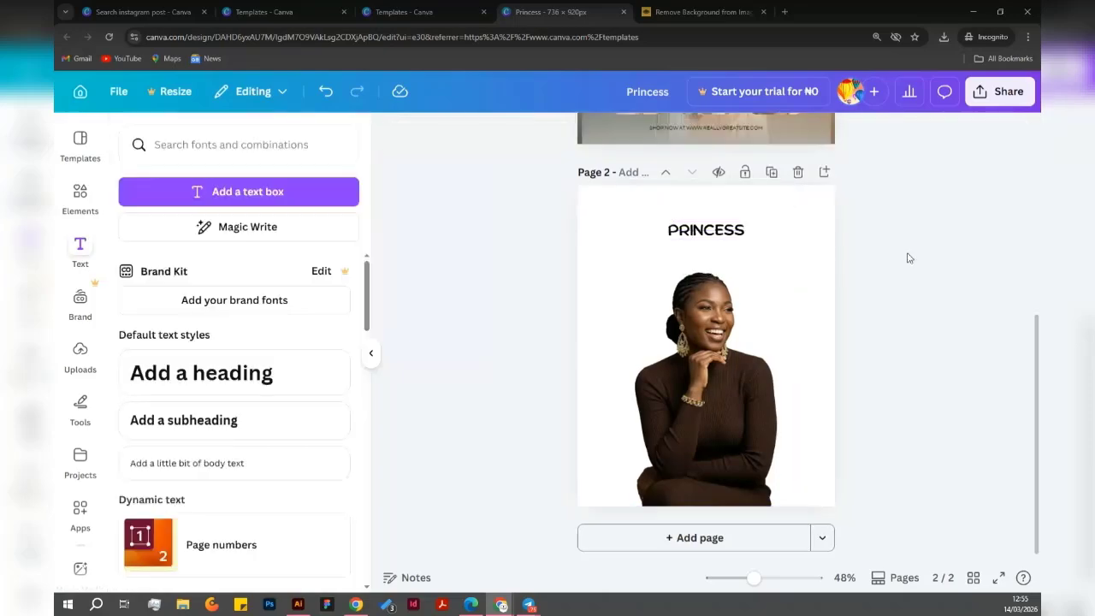
Try the Comic Sans and Shantell Sans fonts on the text above the woman's head.
click(712, 236)
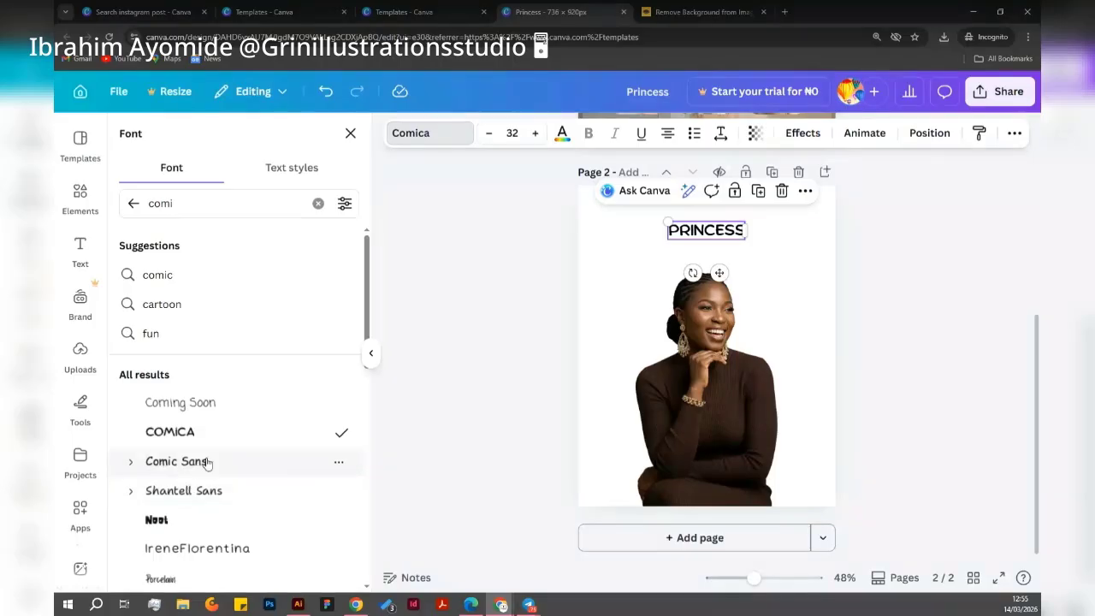
click(208, 462)
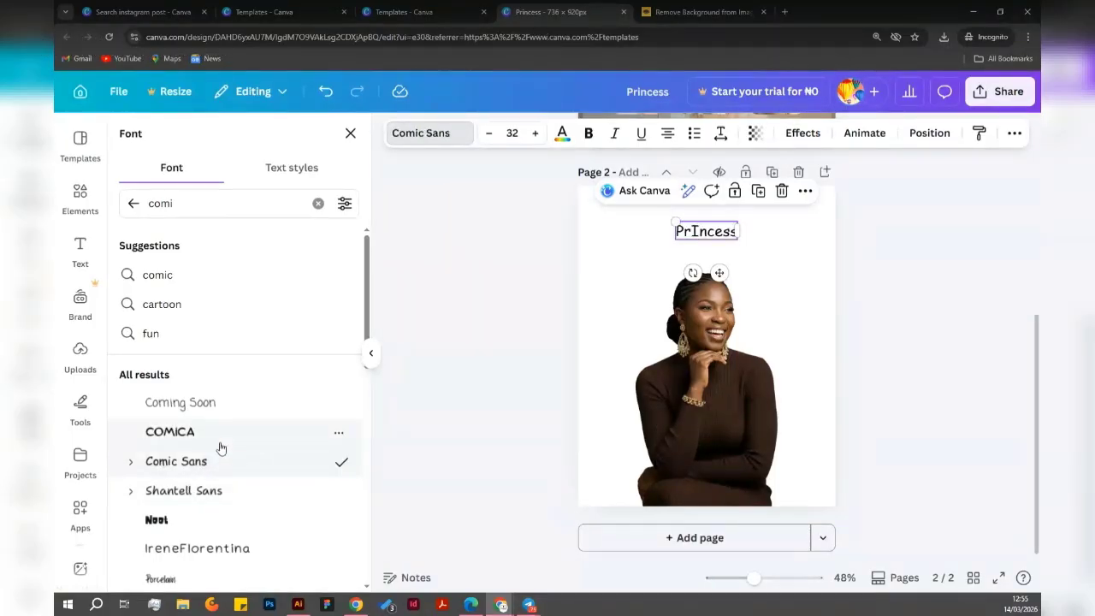
click(210, 492)
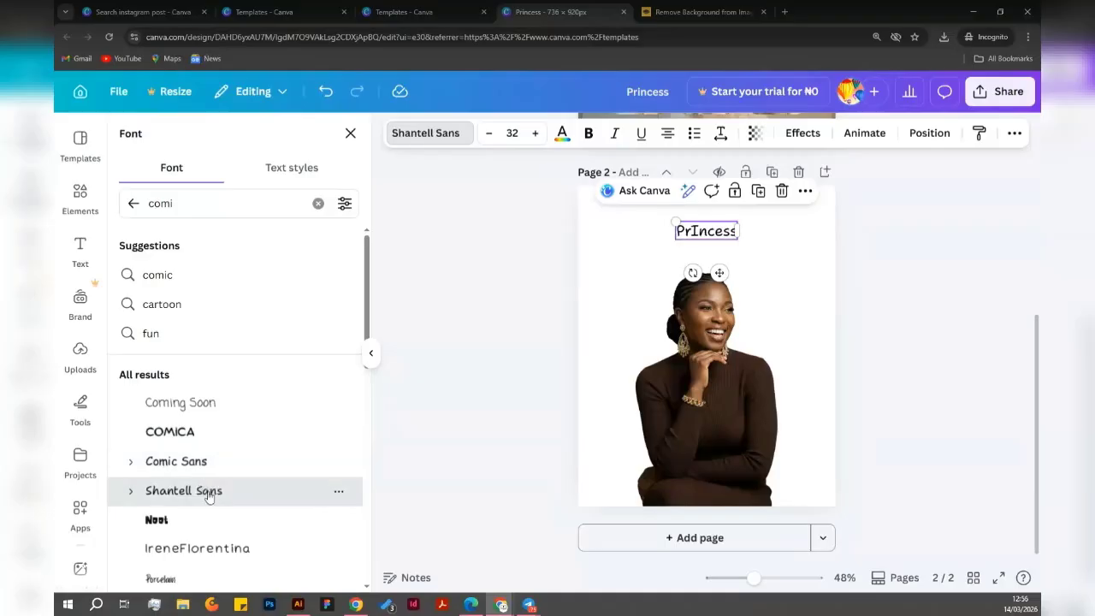
Retype the text in capitals as "PRINCESS", try the IreneFlorentina font on it and settle on Comica.
double_click(706, 233)
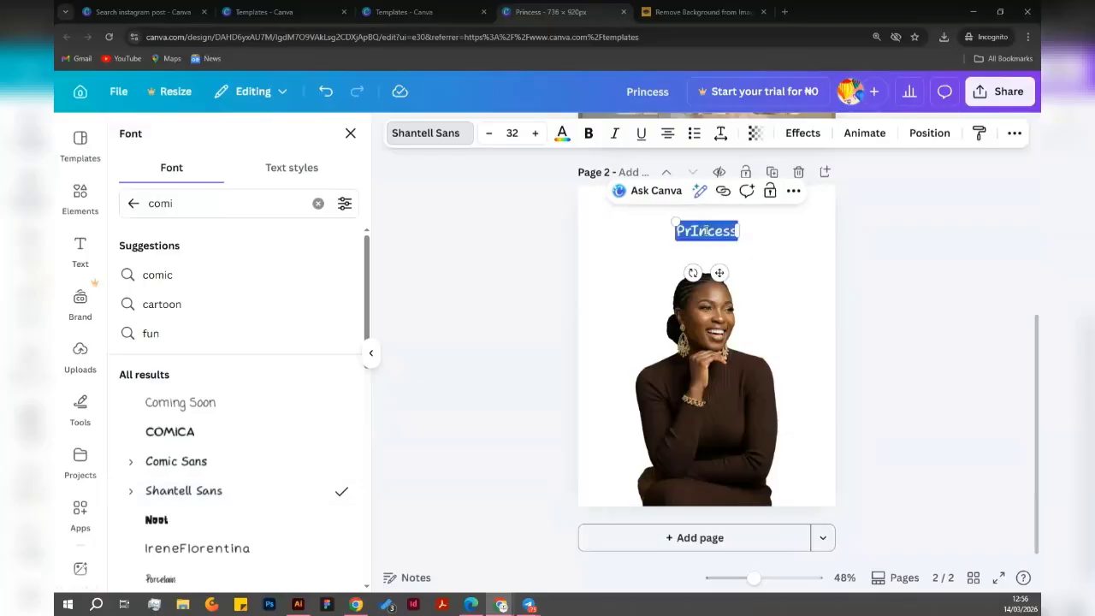
text(PRINCESS)
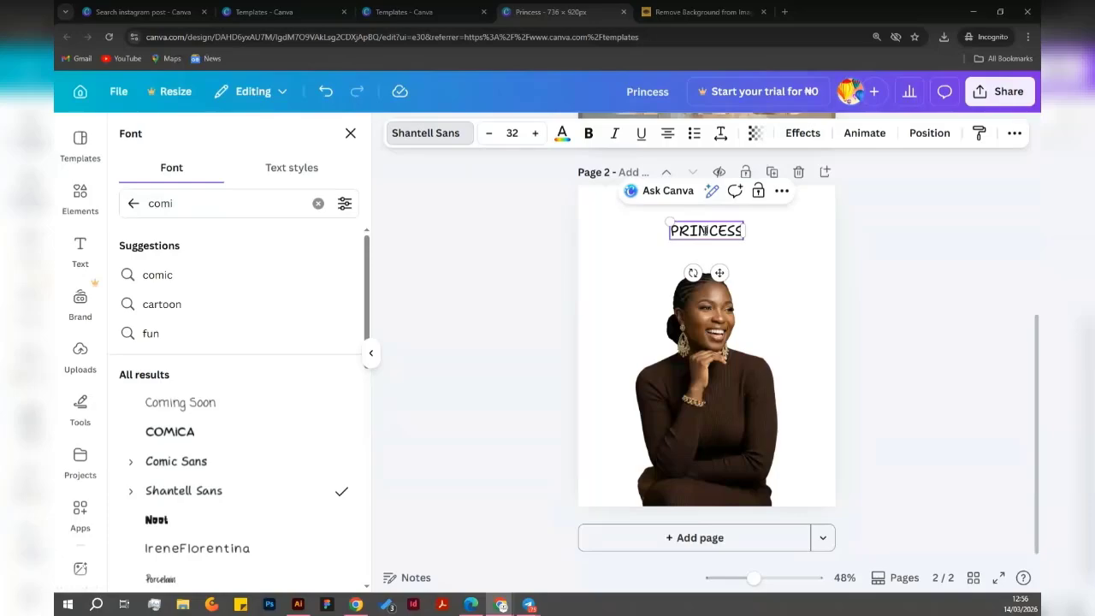
click(243, 556)
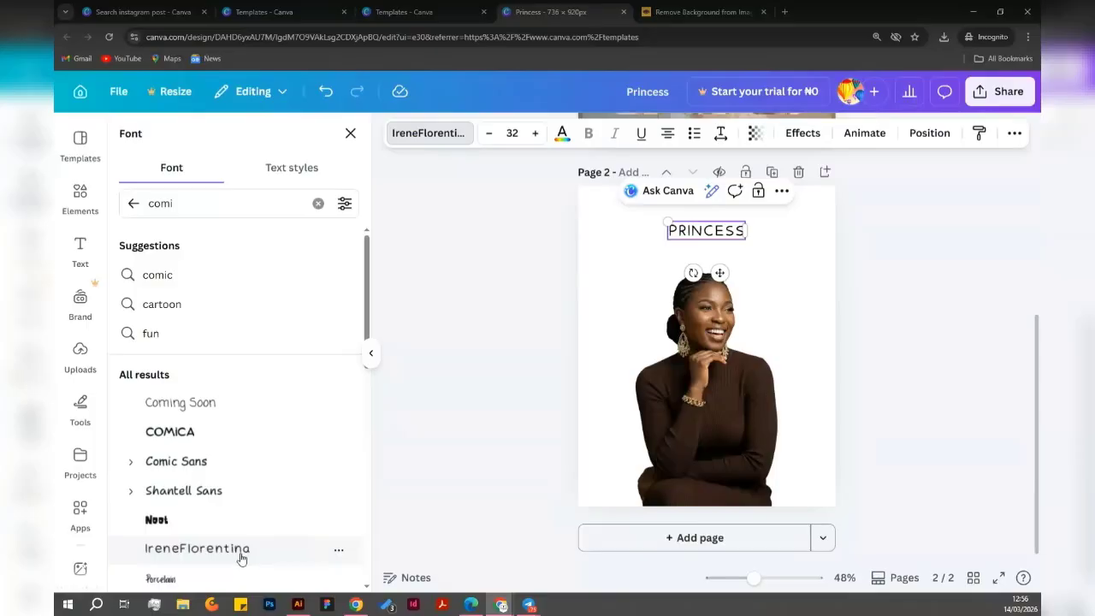
click(190, 432)
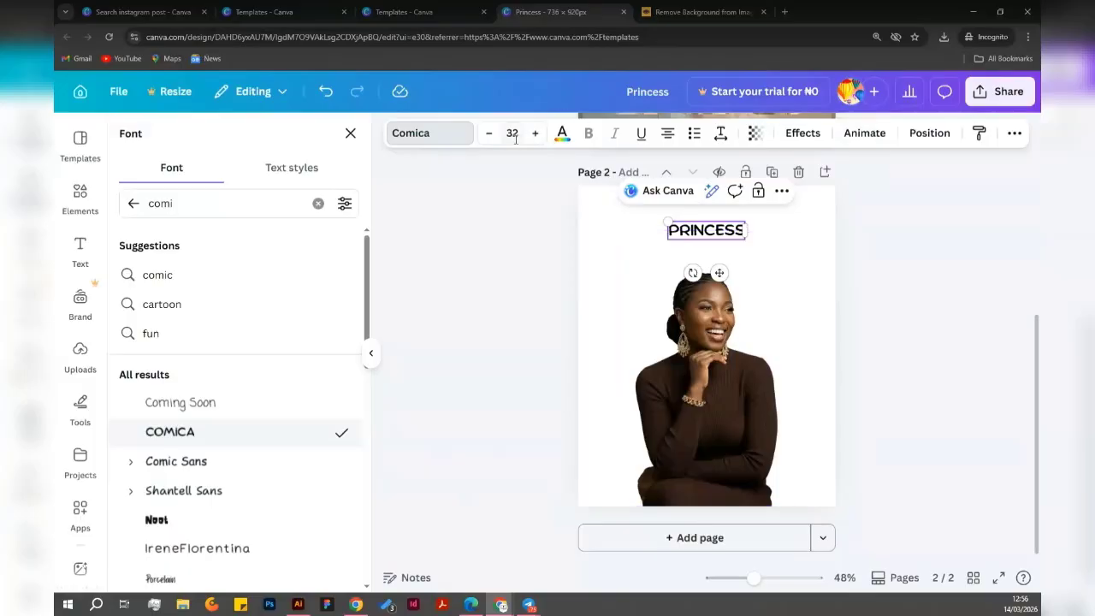
Reduce the font size of the "PRINCESS" text on page 2 to 21.
click(489, 135)
click(489, 135)
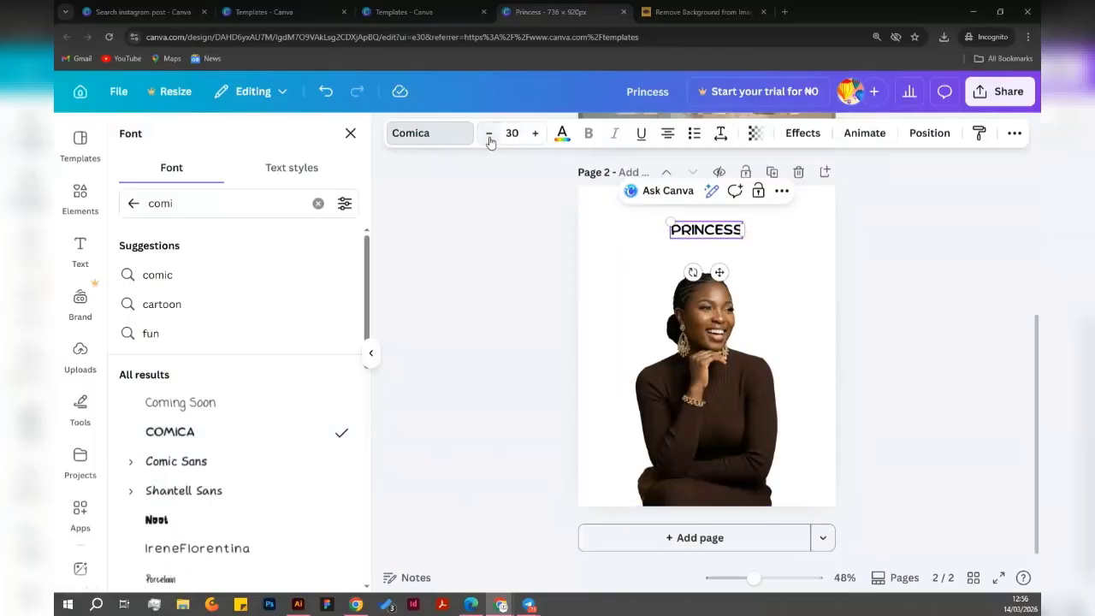
click(489, 134)
click(489, 134)
click(489, 134)
click(489, 135)
click(490, 135)
click(489, 134)
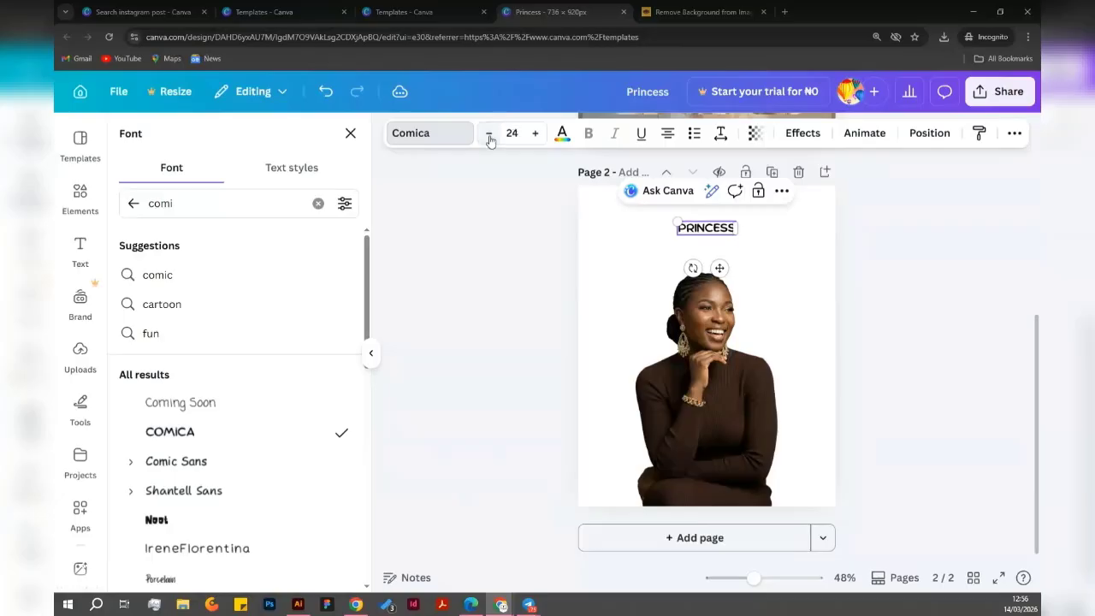
click(490, 134)
click(489, 134)
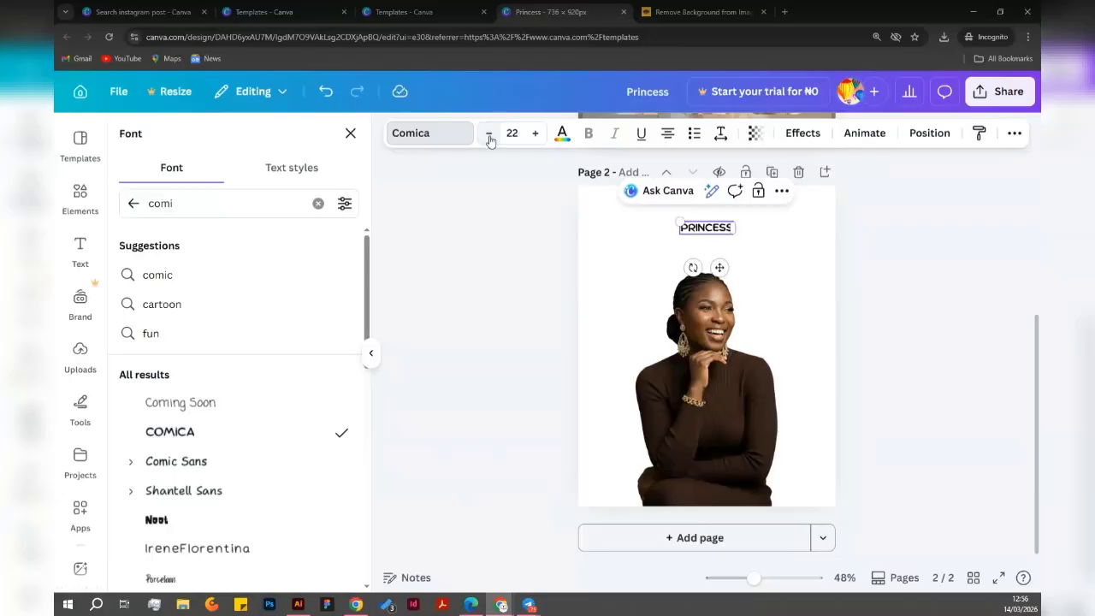
click(490, 137)
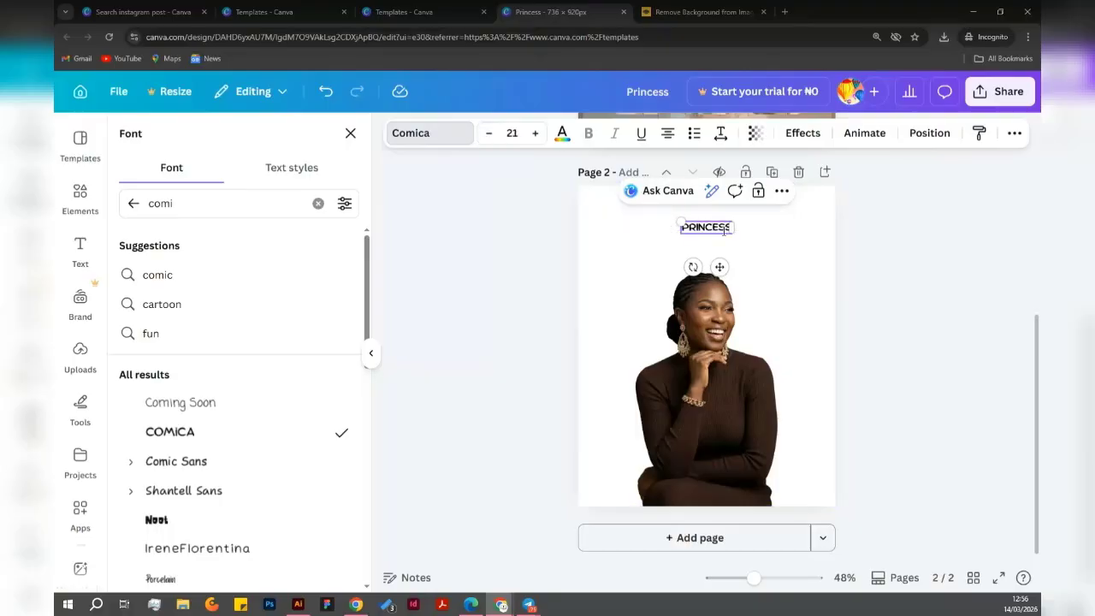
Move the "PRINCESS" text slightly down towards the woman's head, keeping it horizontally centred, and deselect it.
drag(719, 267, 719, 269)
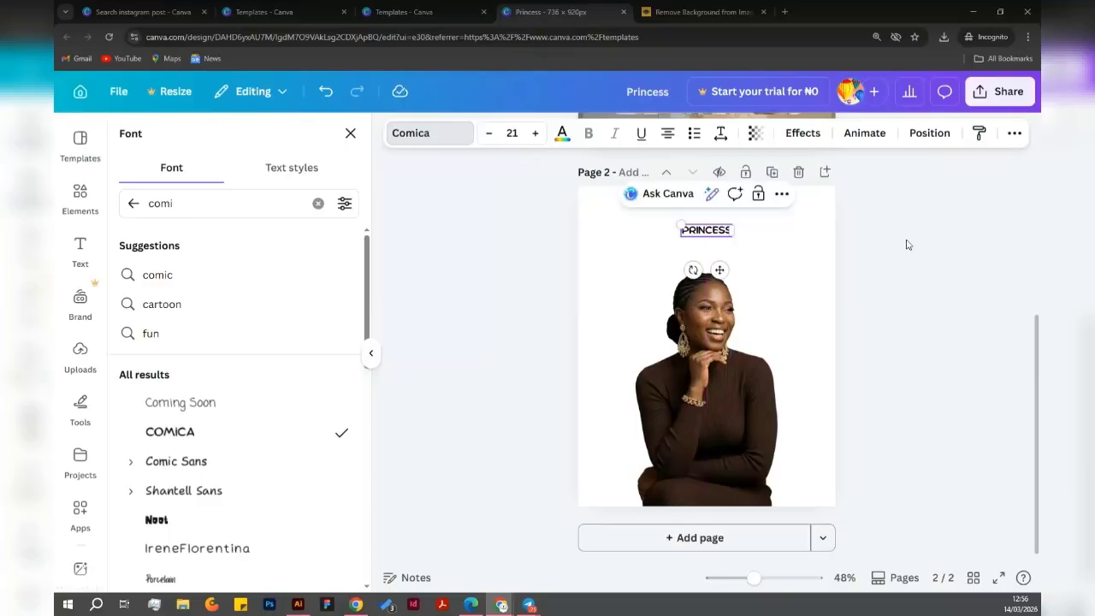
click(921, 247)
click(879, 260)
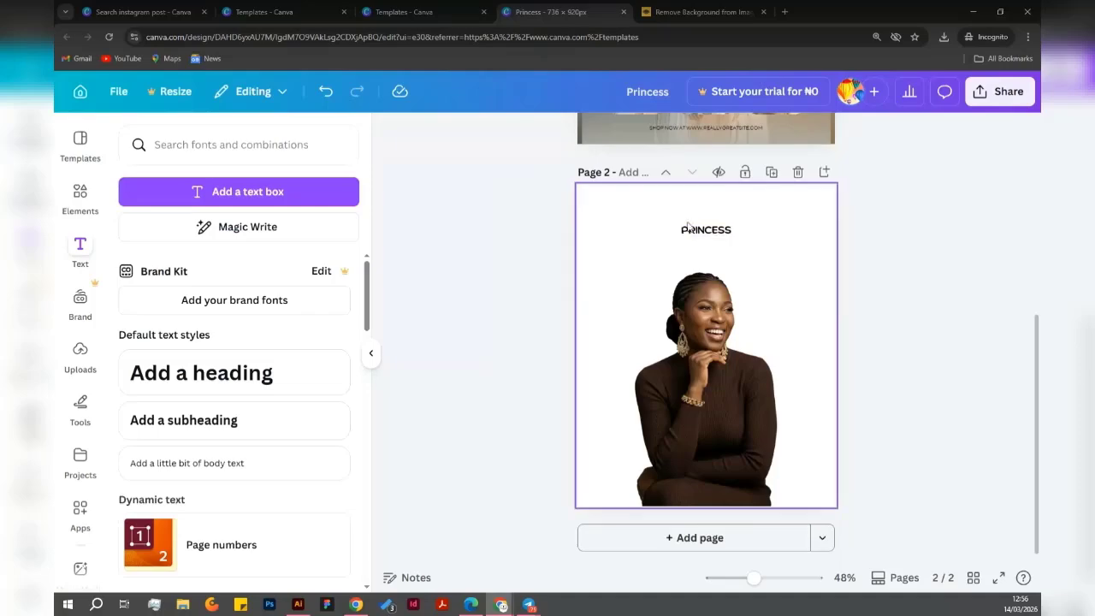
Leave the "lady" photo results for the main elements library and look through its categories.
click(92, 202)
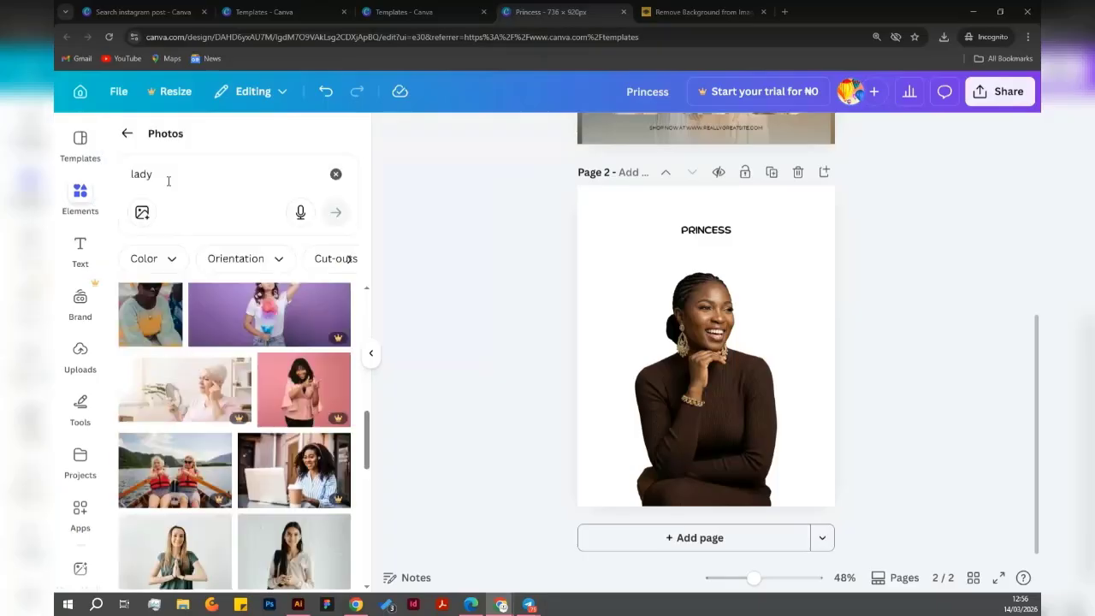
click(134, 161)
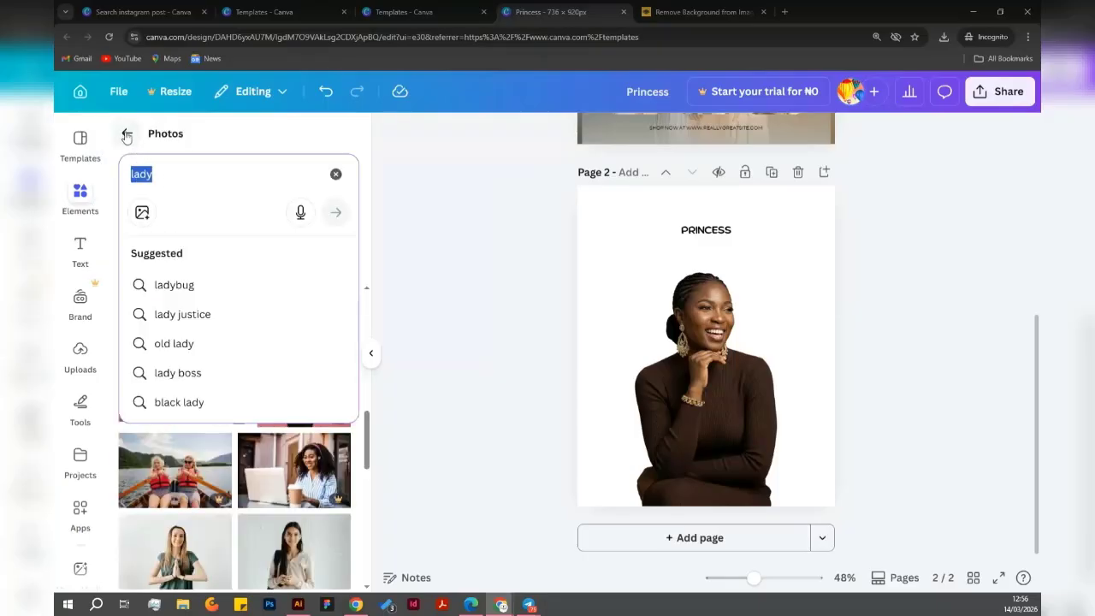
click(127, 134)
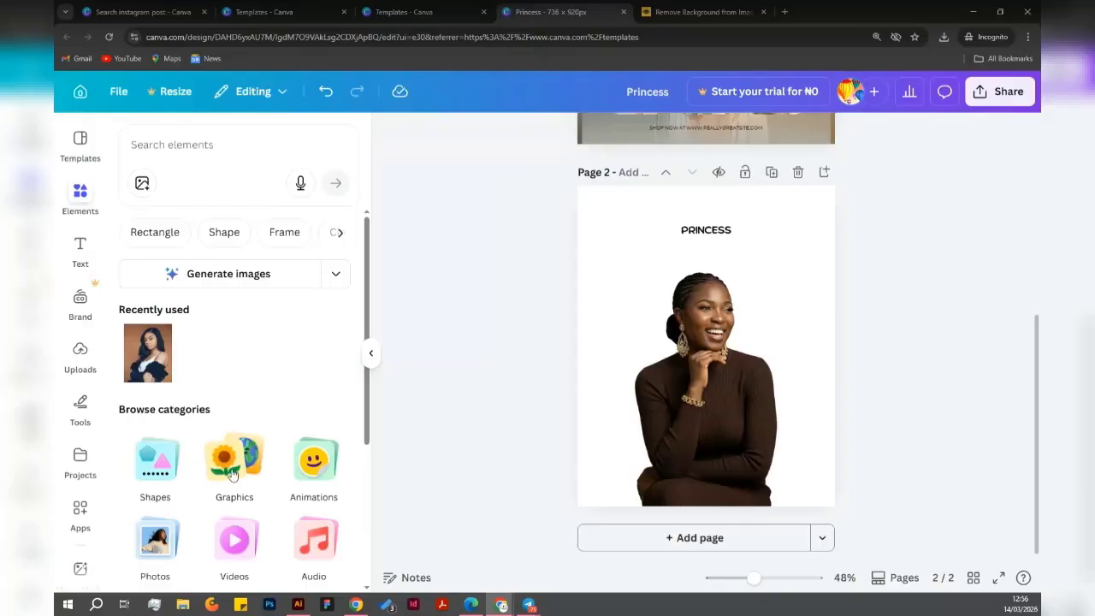
click(158, 145)
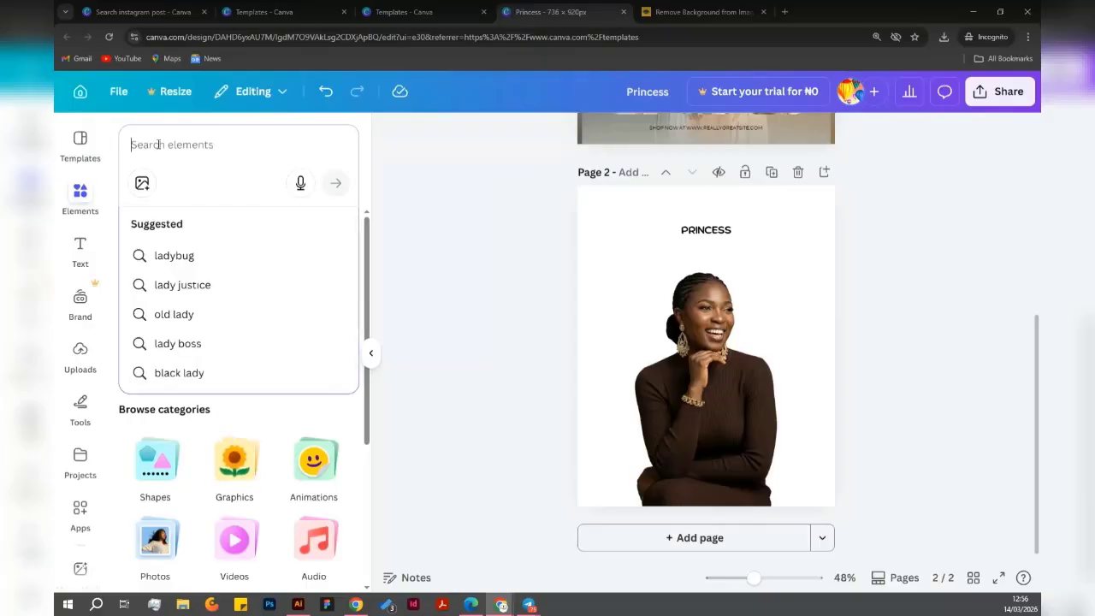
click(466, 193)
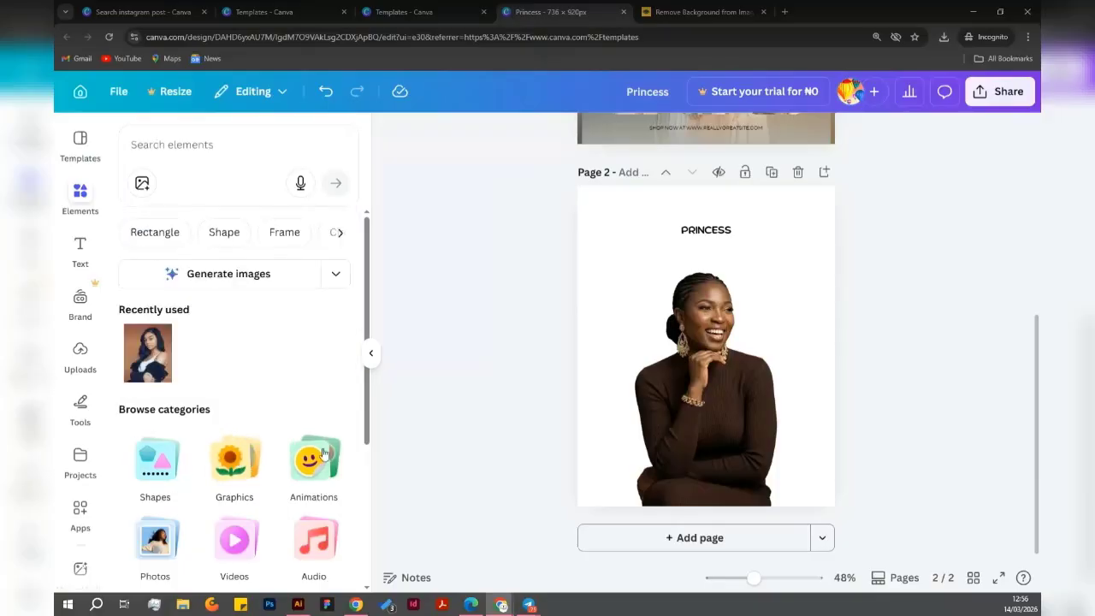
scroll(232, 458, down, 3)
scroll(239, 401, up, 3)
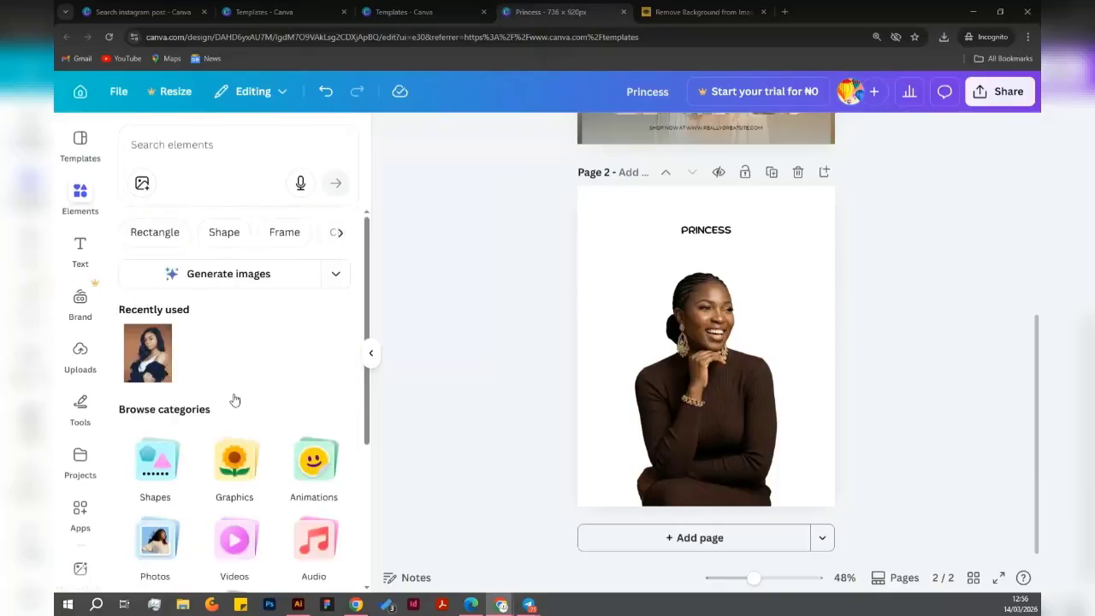
Search the elements library for "SPARCLE" and look through the graphics, photos, 3D, videos, frames and shapes offered.
click(161, 154)
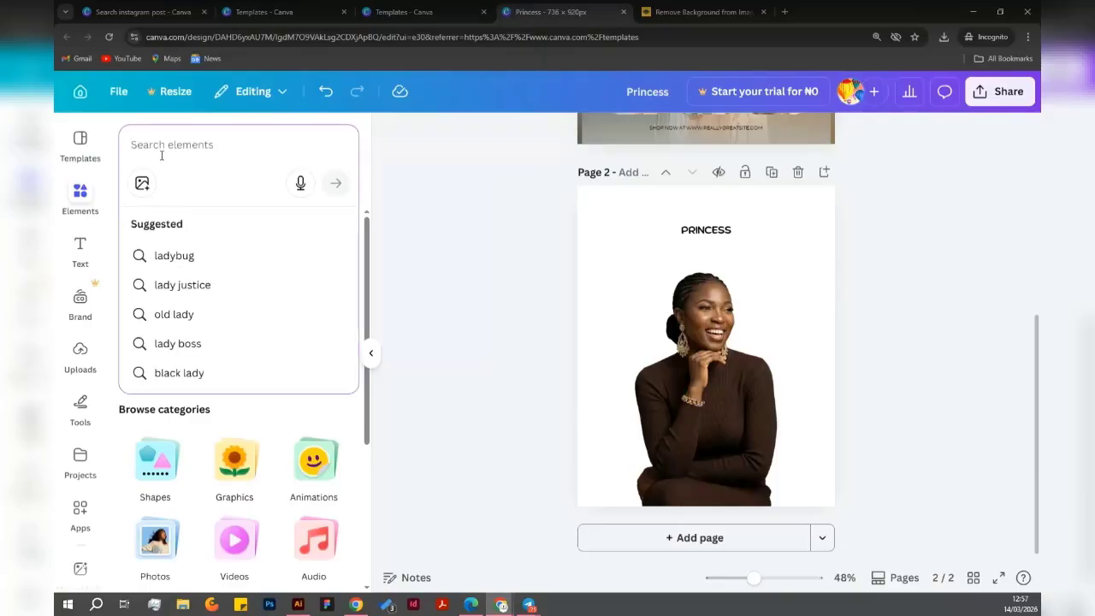
text(SPAR)
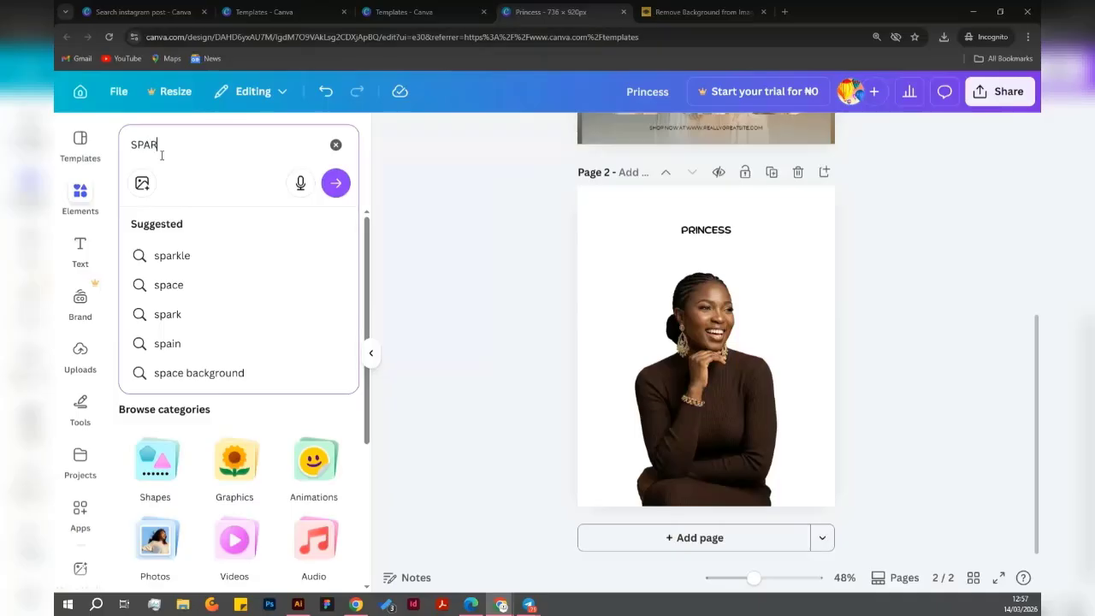
text(CLE)
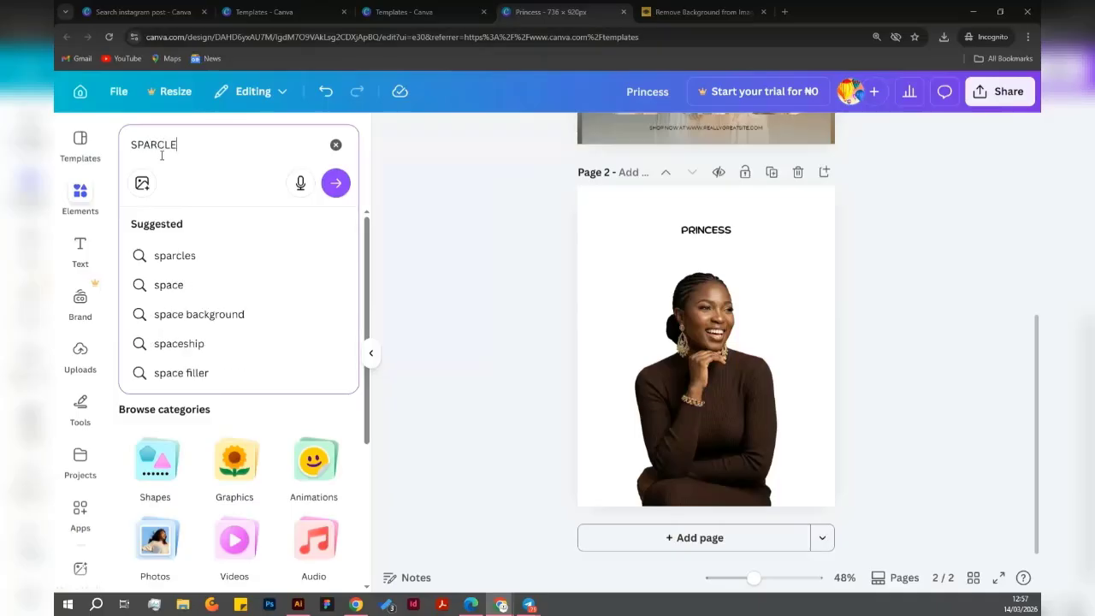
key(Return)
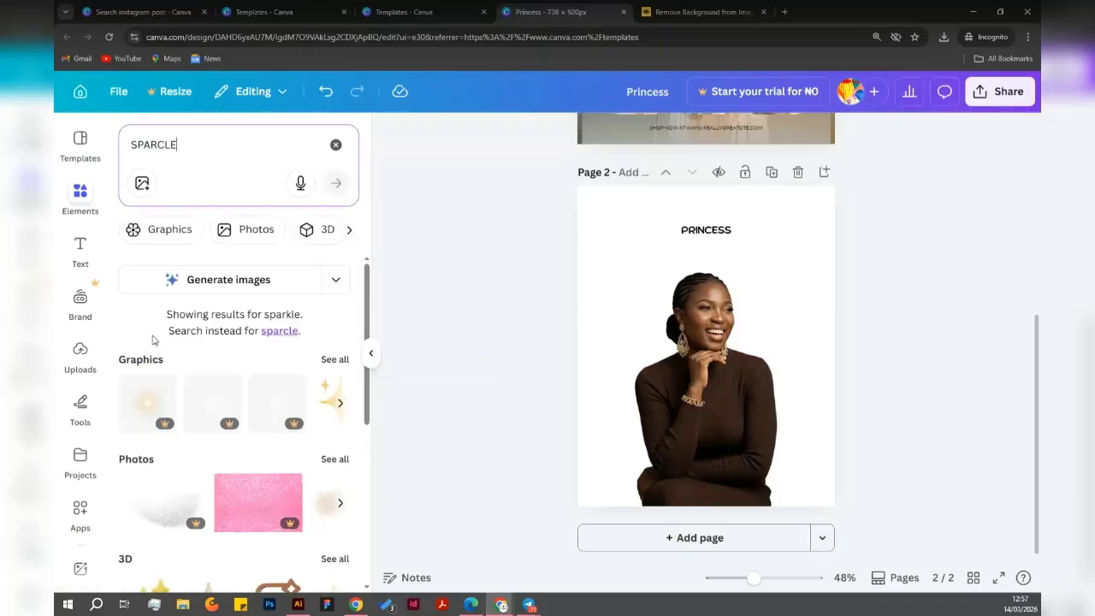
scroll(199, 369, down, 5)
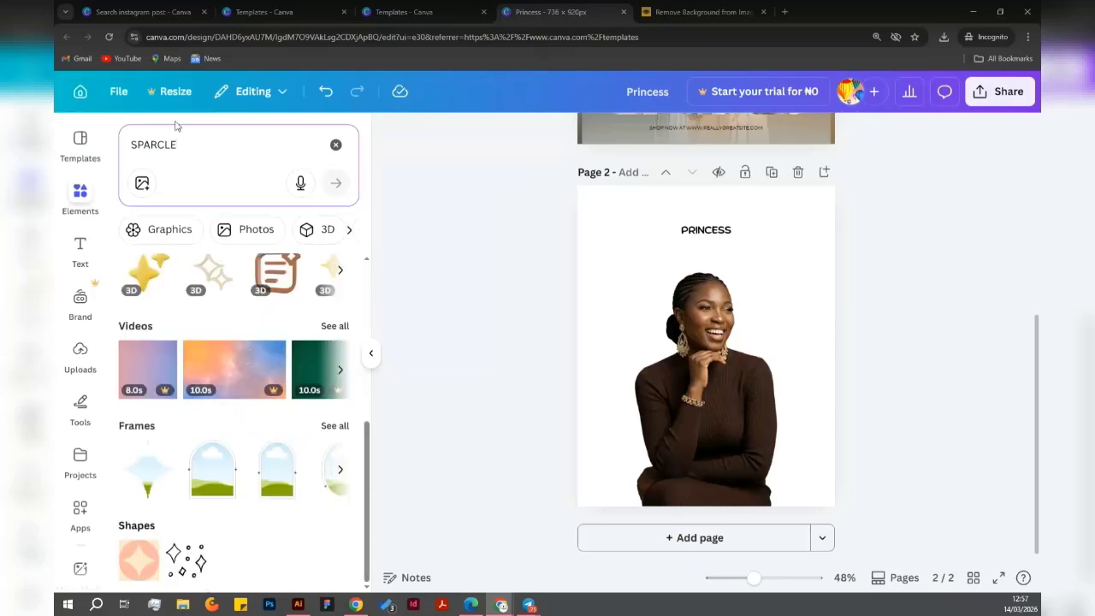
Search the elements library for "SWIRLS" and look through the graphics, photos, 3D, frames, videos and audio offered.
drag(180, 142, 108, 146)
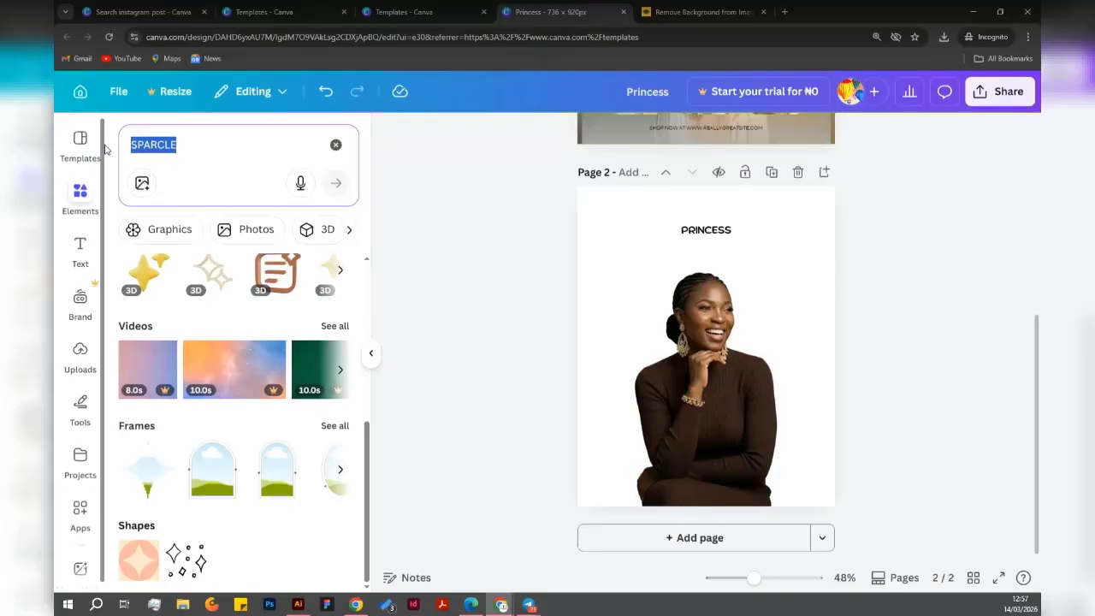
text(SWIRLS)
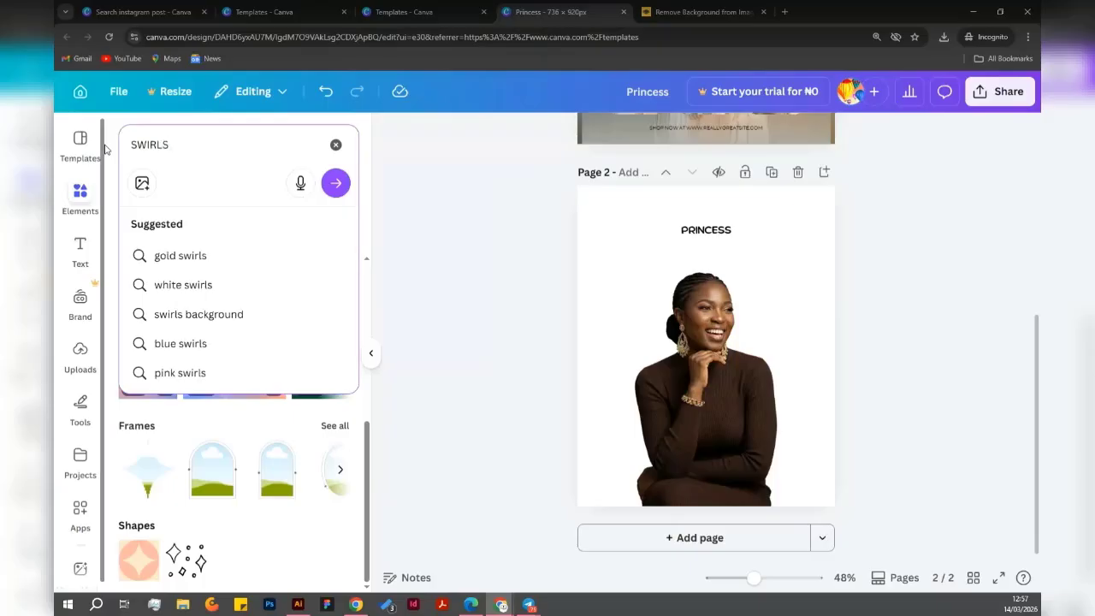
key(Return)
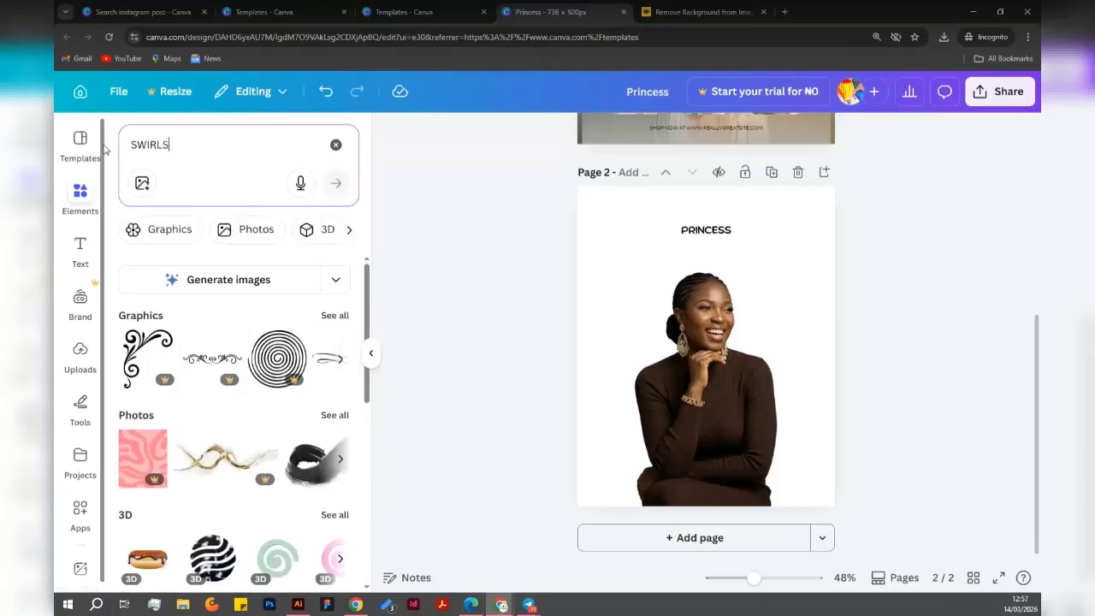
scroll(175, 309, down, 5)
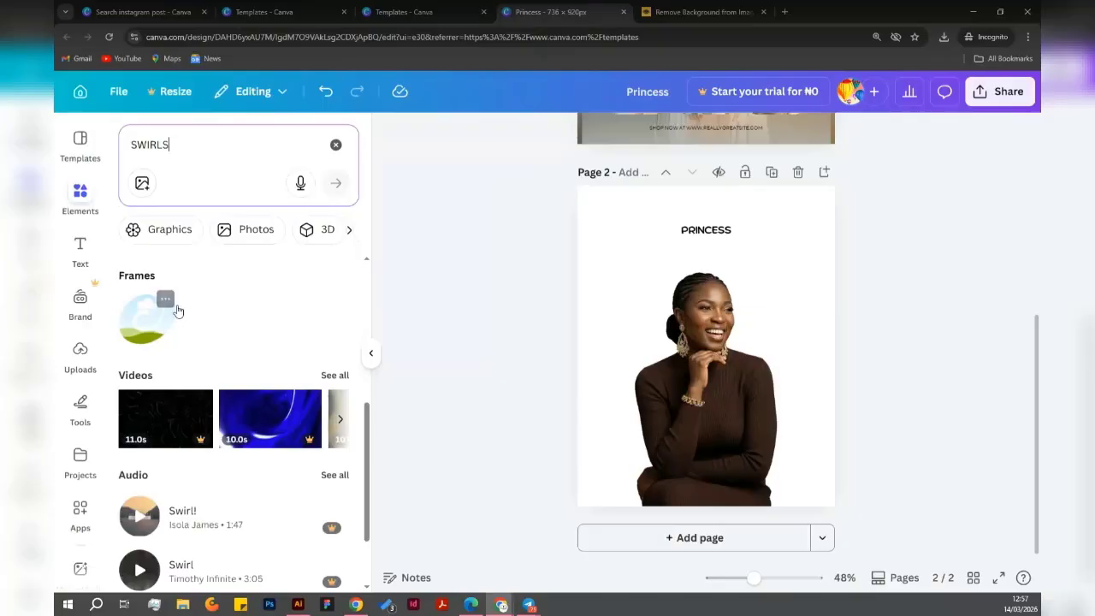
scroll(180, 273, up, 5)
Search the elements library for "SPLASH" and look through the graphics, 3D, photos and frames offered.
drag(177, 145, 111, 149)
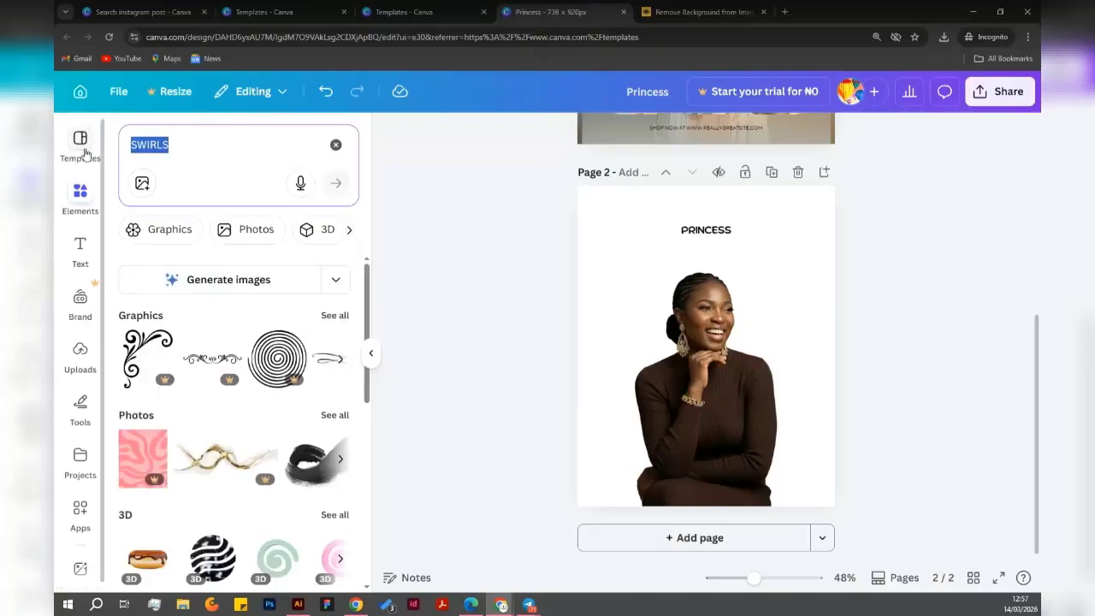
text(SPA)
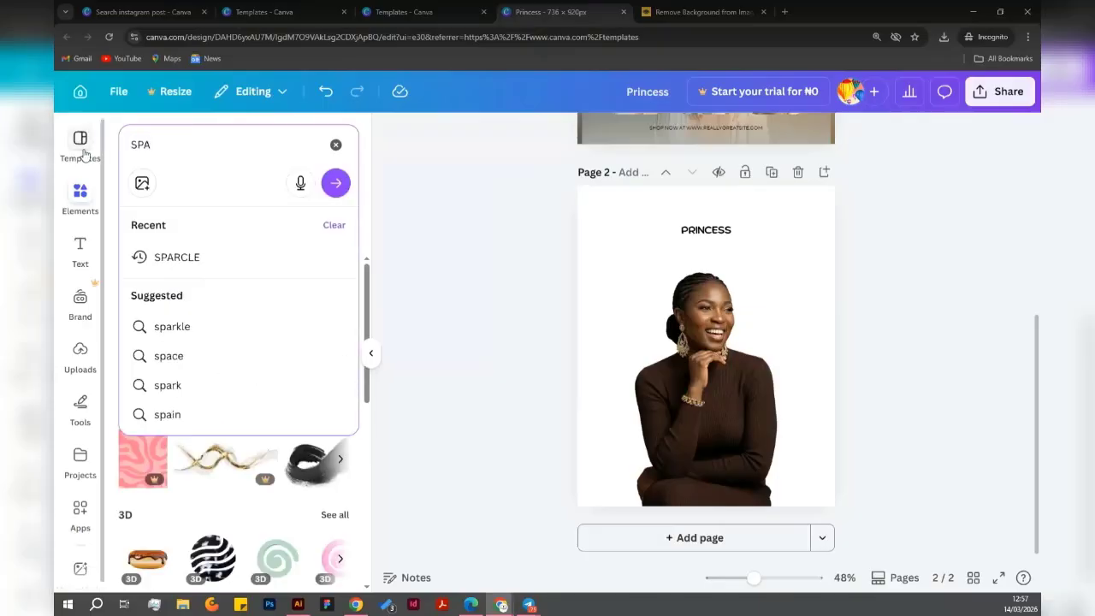
key(BackSpace)
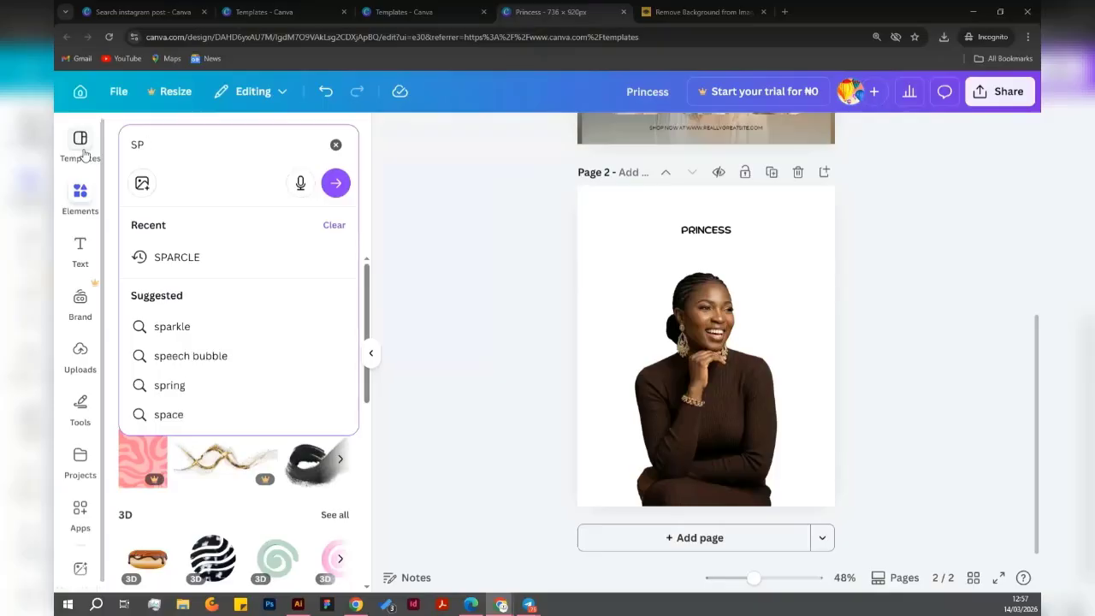
text(LAST)
key(BackSpace)
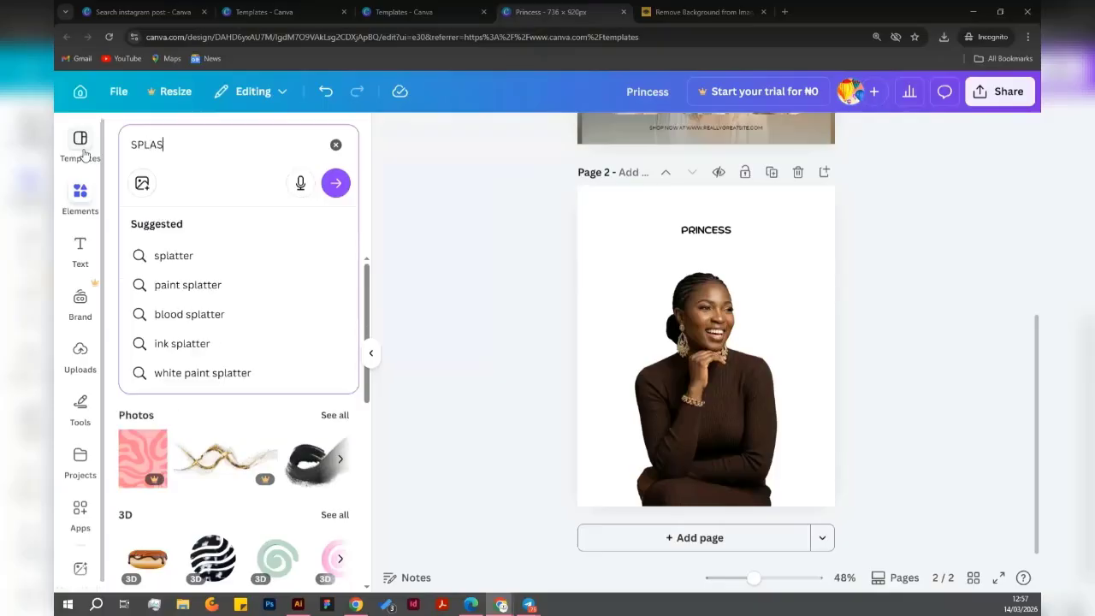
text(H)
key(Return)
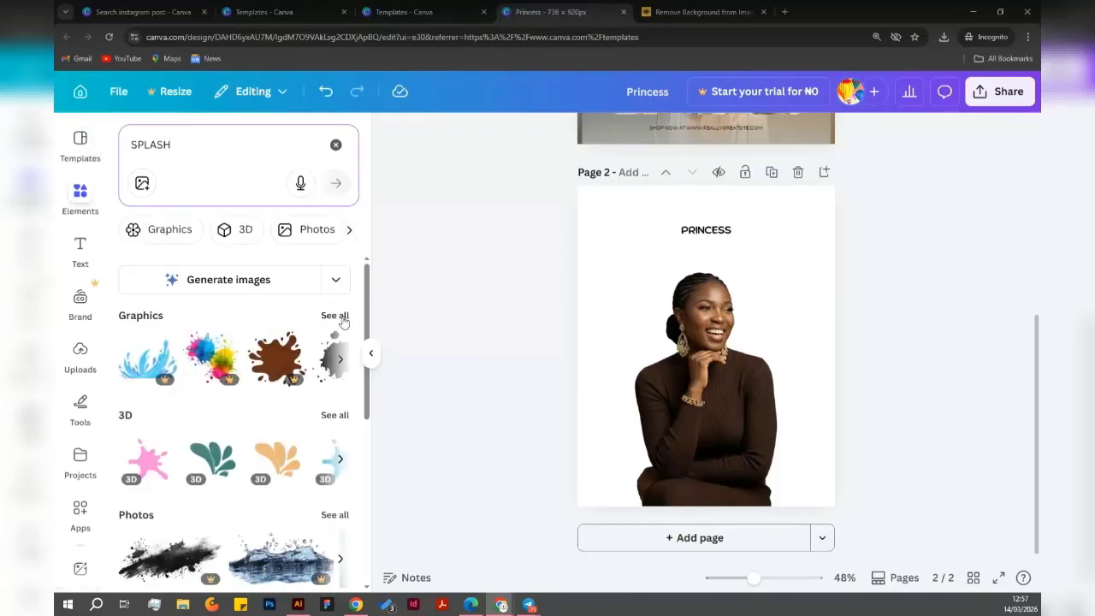
scroll(355, 386, down, 2)
scroll(356, 368, up, 1)
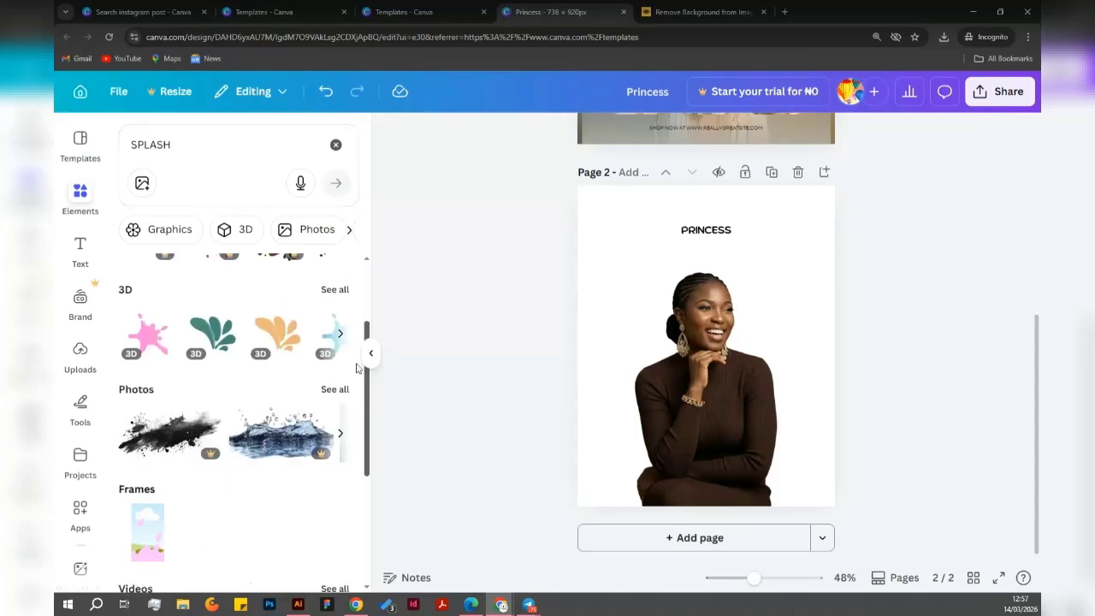
scroll(357, 368, up, 3)
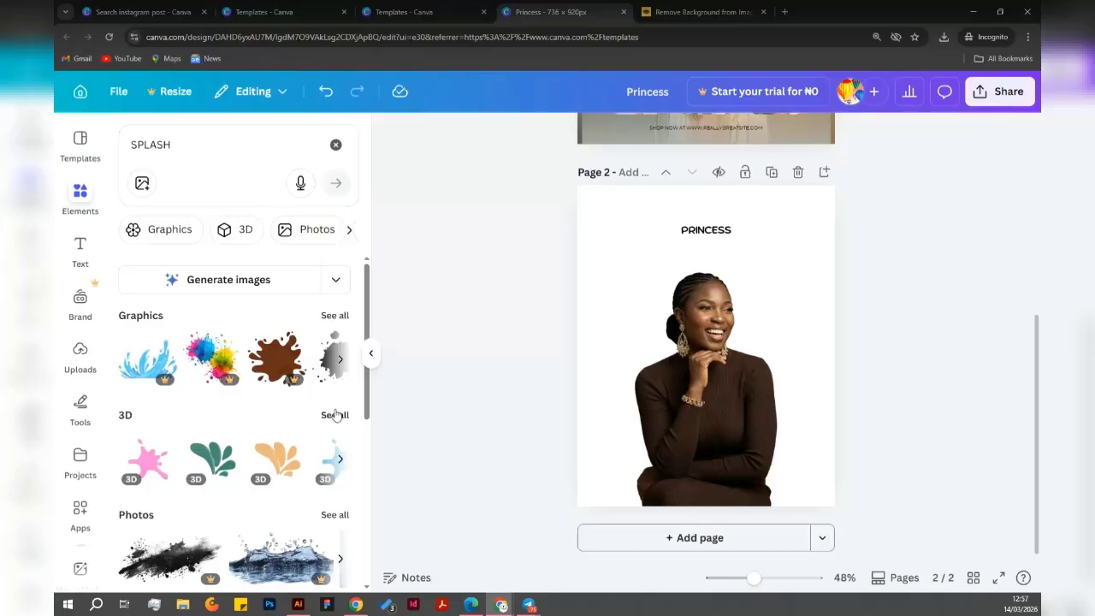
Browse all the splash graphics and add the light-blue graphic with three tapered strokes to page 2.
click(334, 315)
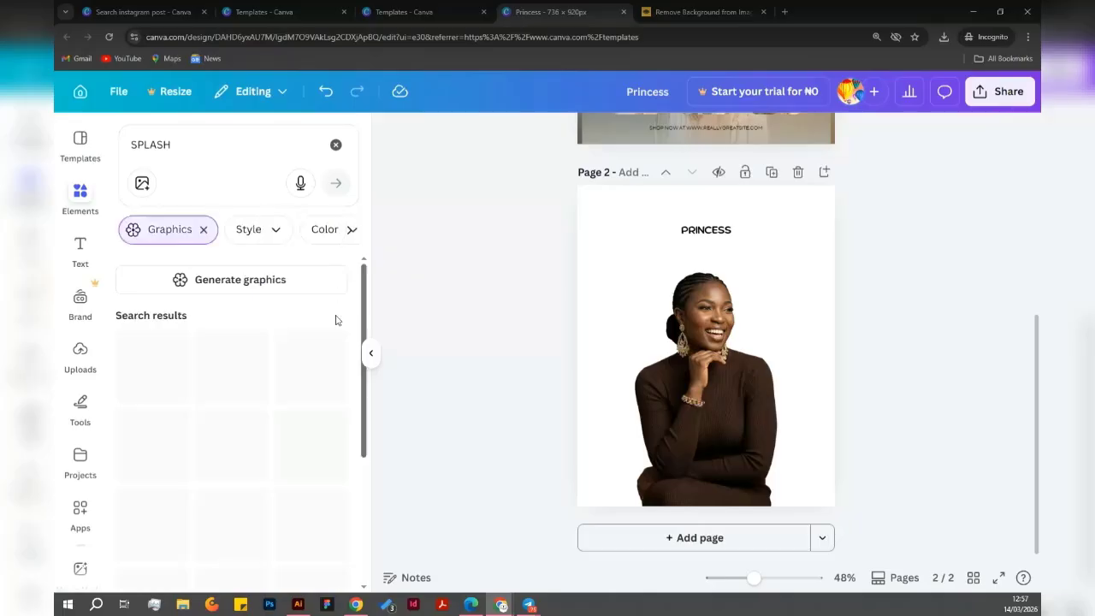
scroll(370, 311, down, 3)
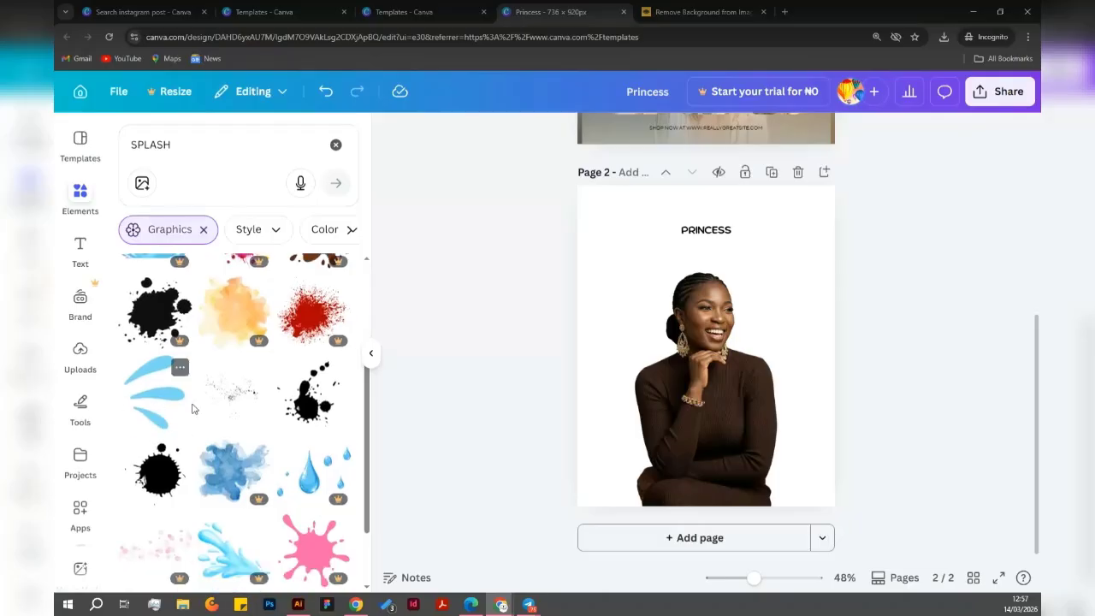
drag(366, 396, 355, 547)
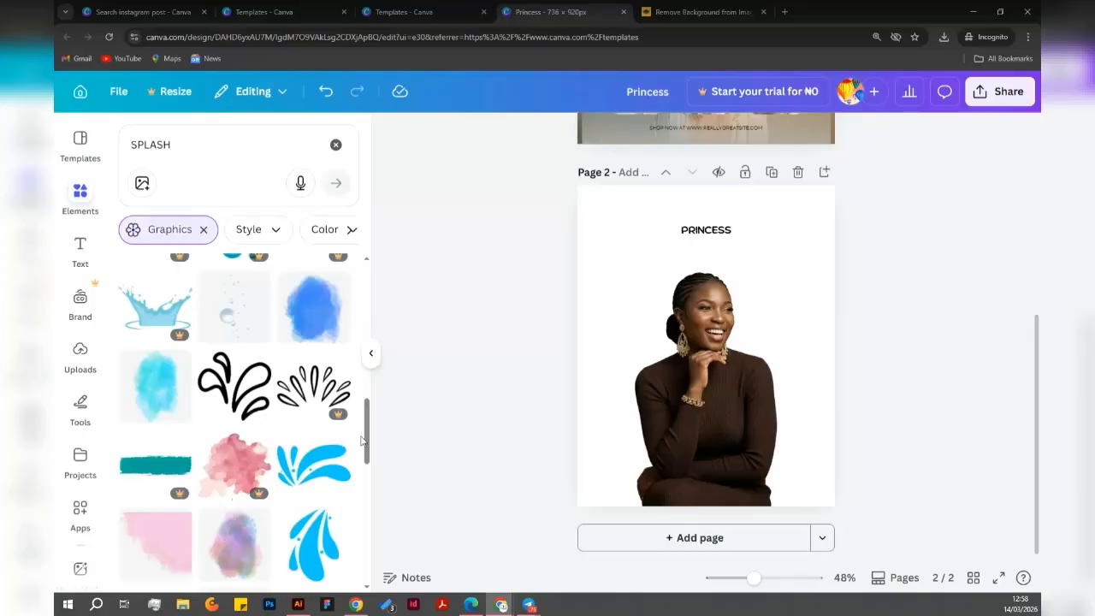
drag(366, 429, 374, 268)
scroll(257, 368, down, 2)
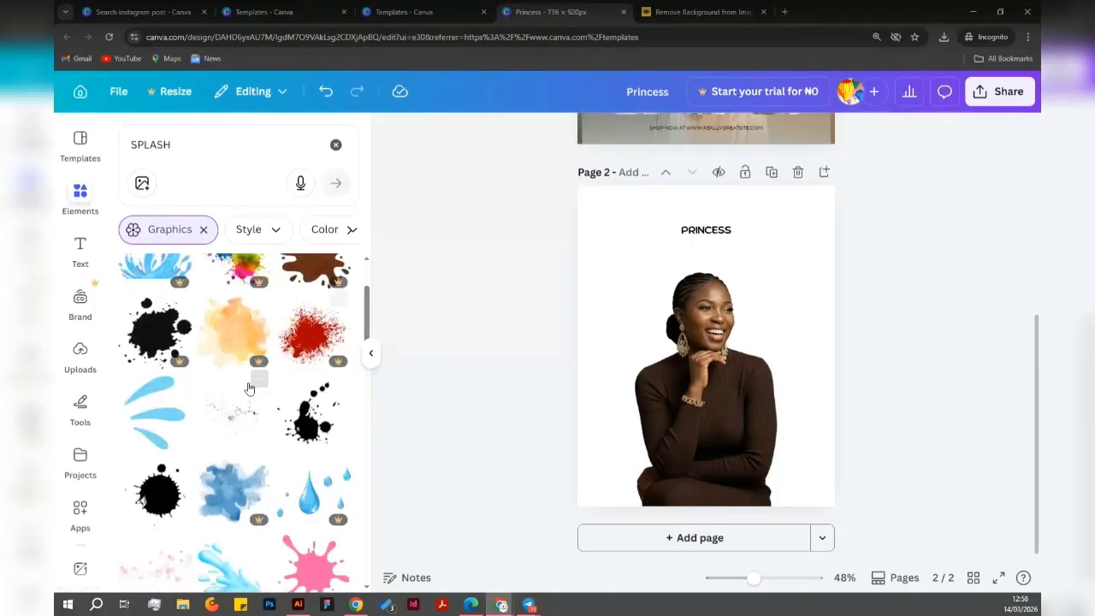
click(137, 413)
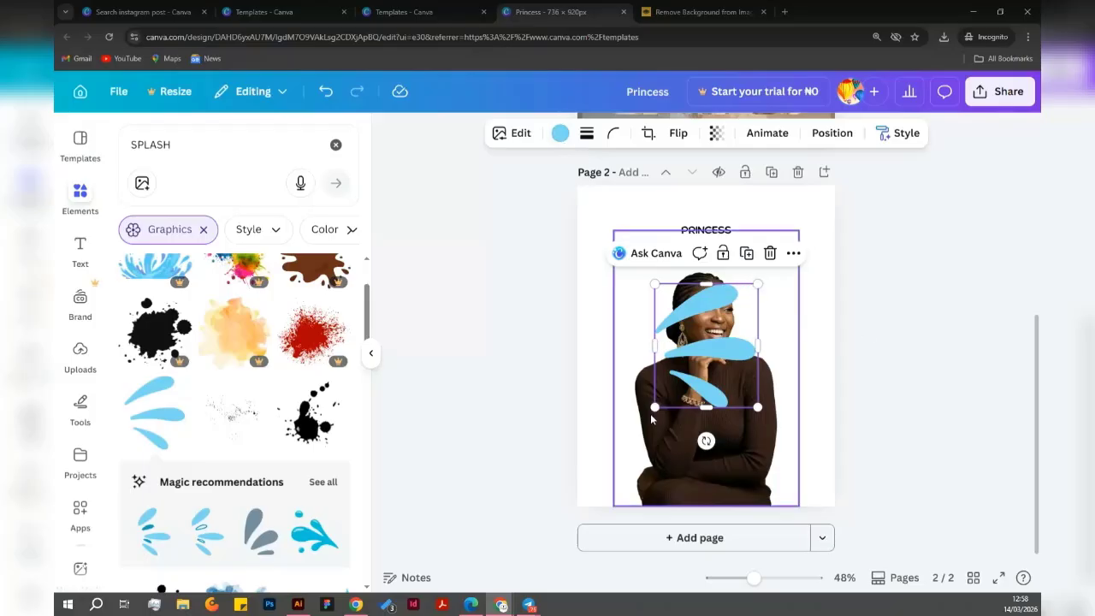
Shrink the light-blue splash to about the height of the "PRINCESS" text, place it just after the word and deselect it.
drag(656, 404, 745, 294)
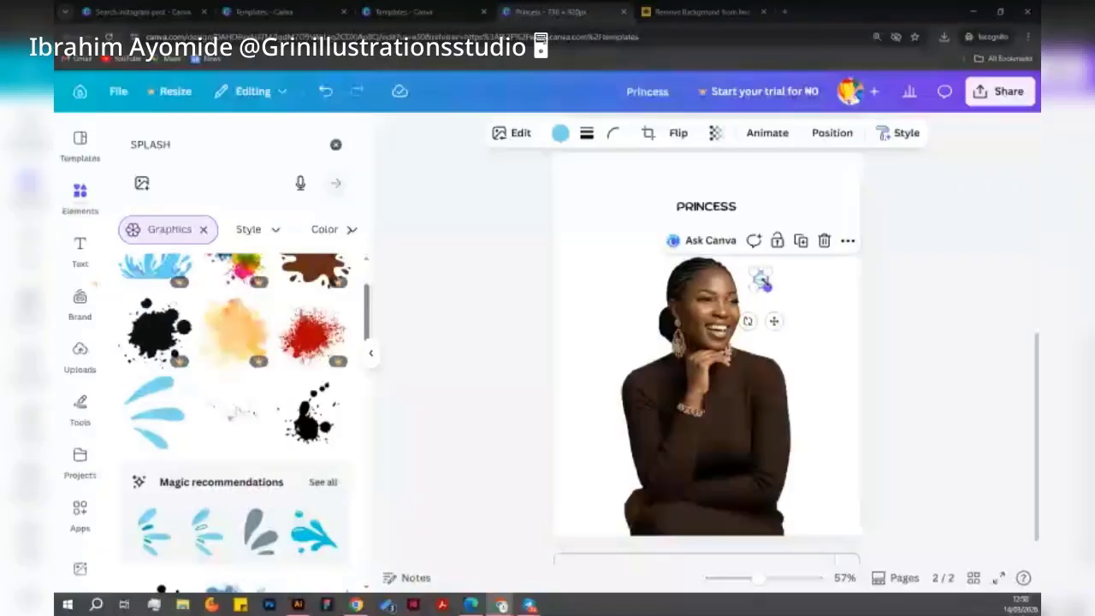
drag(760, 282, 751, 206)
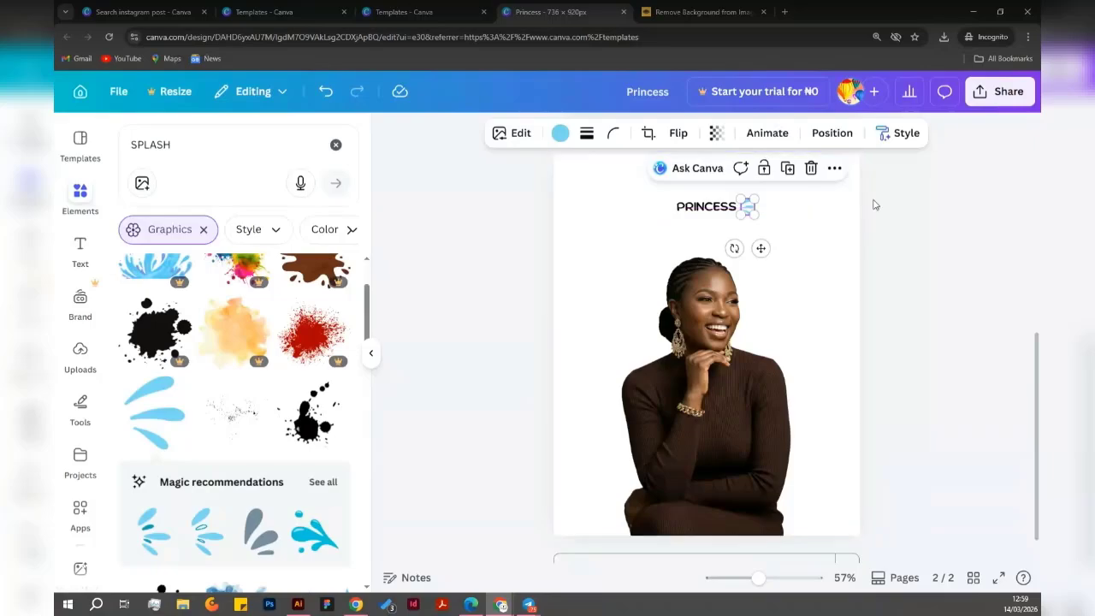
click(814, 205)
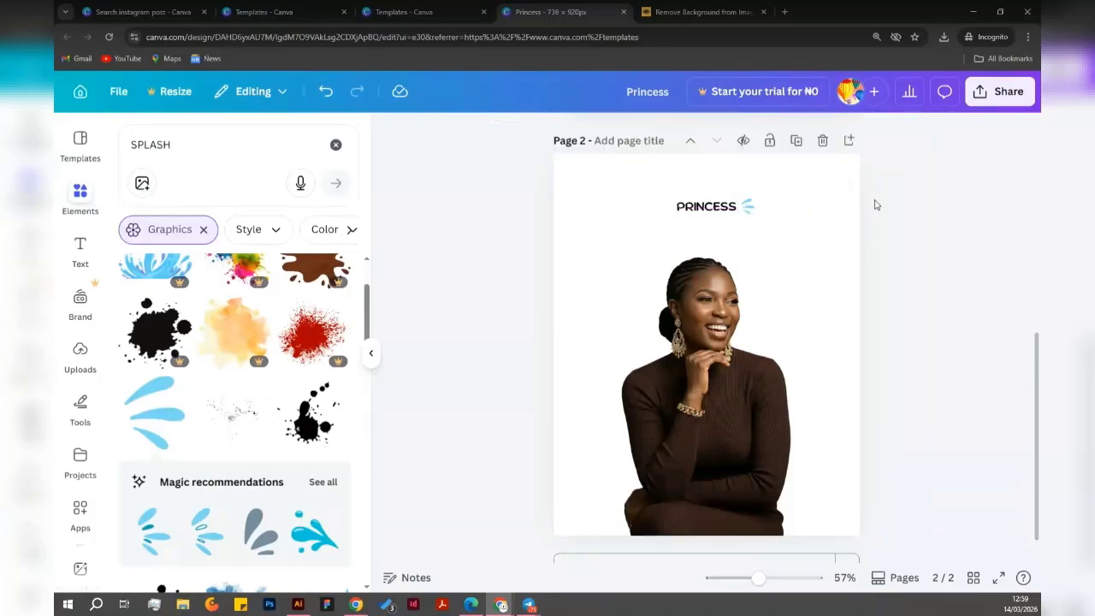
Duplicate the small splash, align the copy just before the "PRINCESS" text, flip it horizontally and deselect it.
click(748, 209)
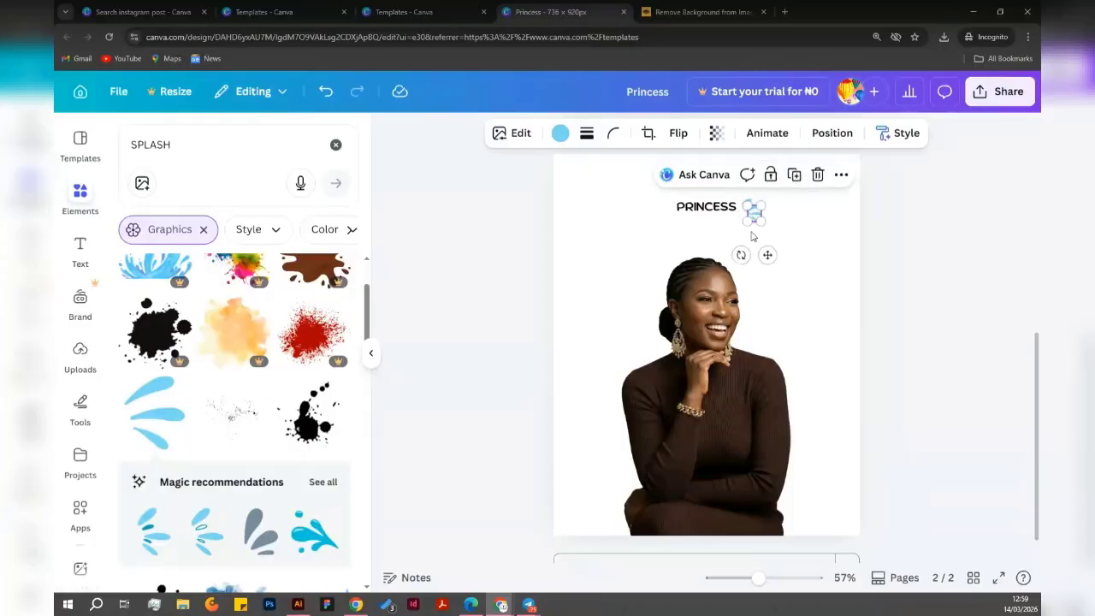
drag(767, 255, 677, 253)
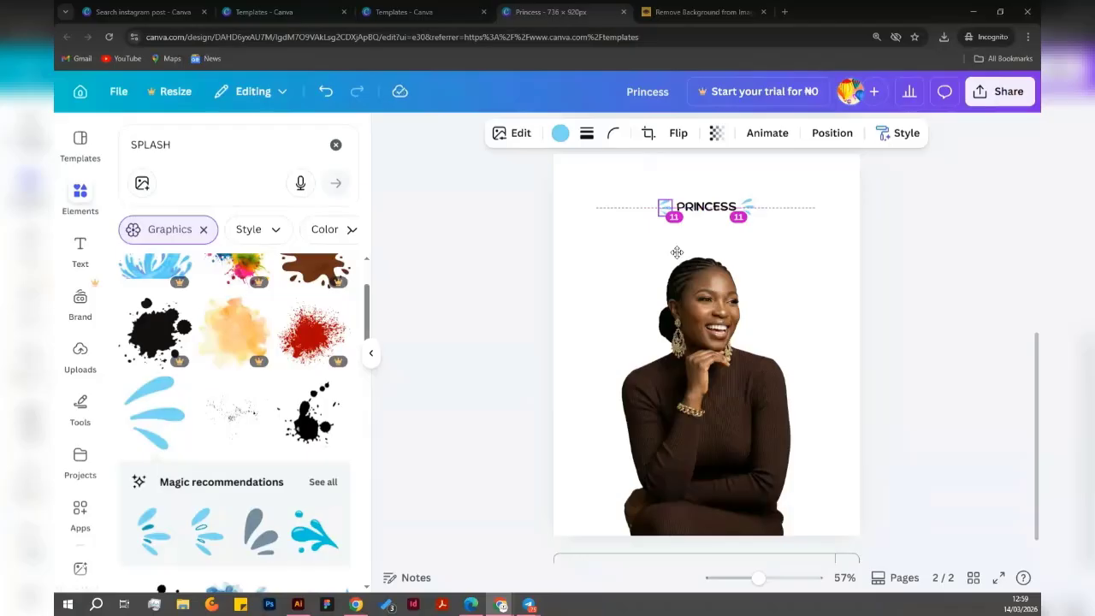
drag(677, 252, 677, 250)
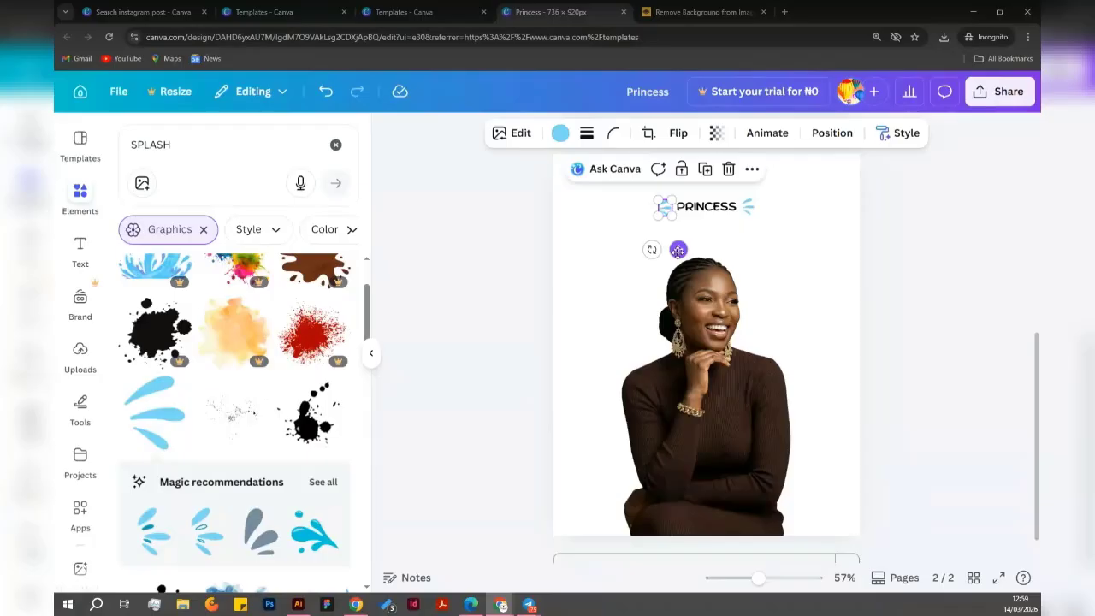
click(678, 137)
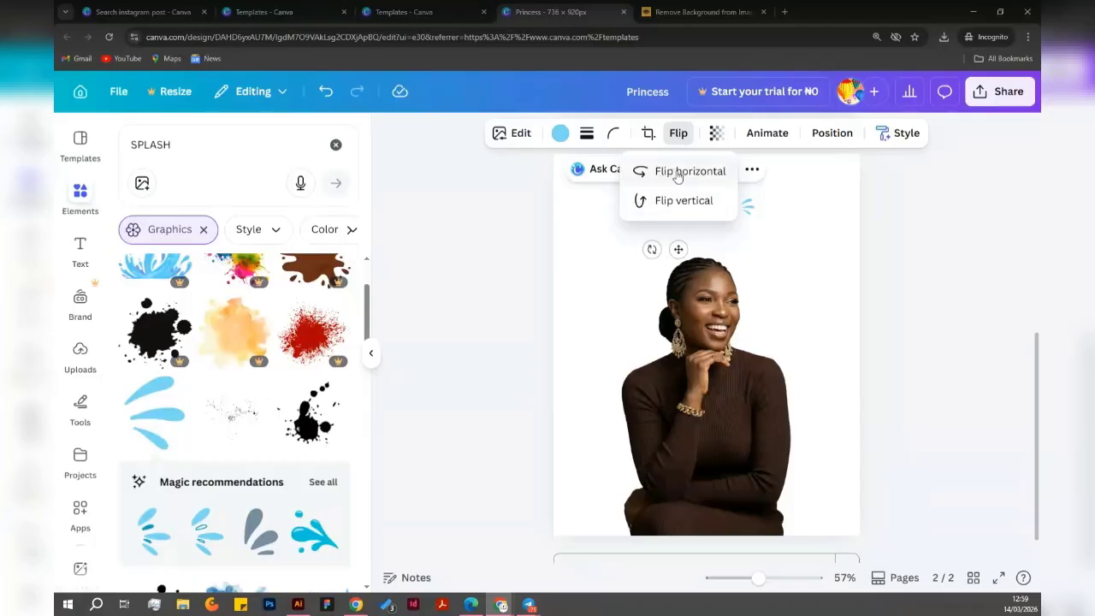
click(792, 208)
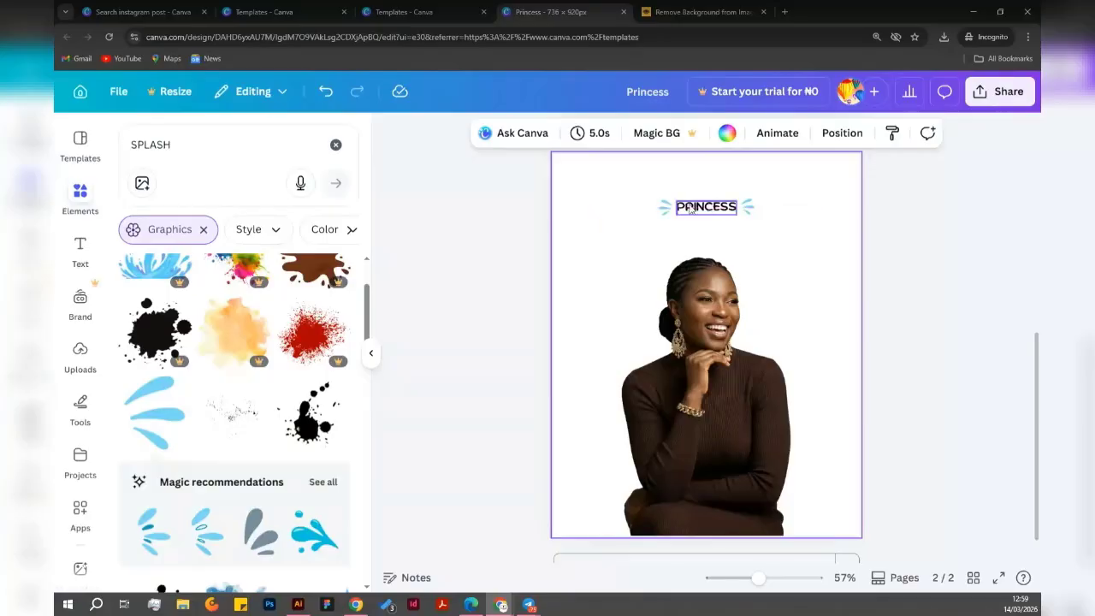
click(700, 297)
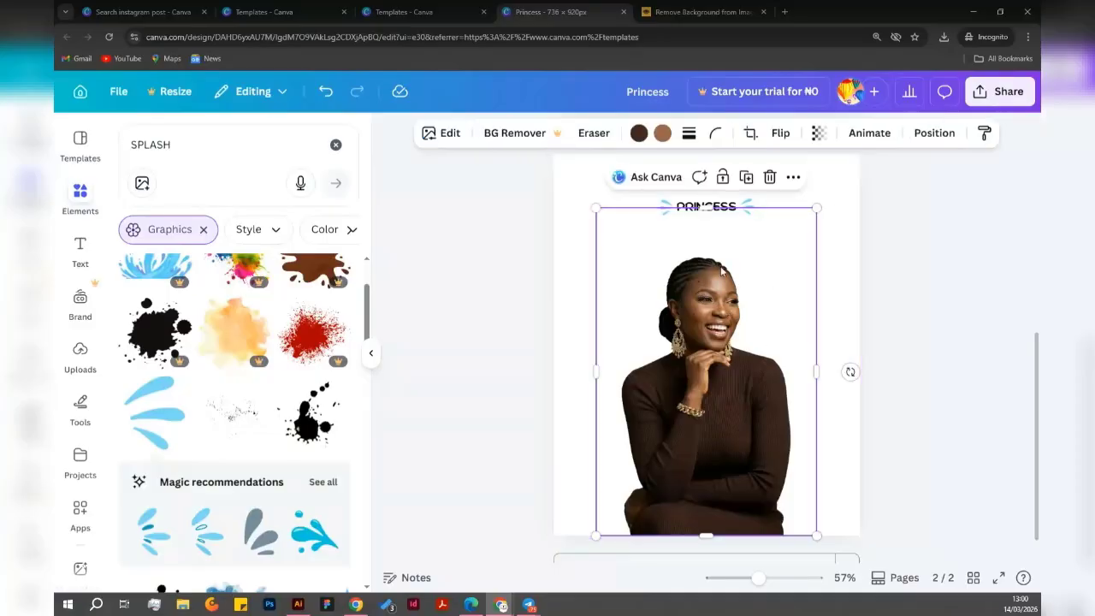
click(927, 241)
Select the "PRINCESS" text and look over its text color choices, including the custom solid color picker.
click(715, 212)
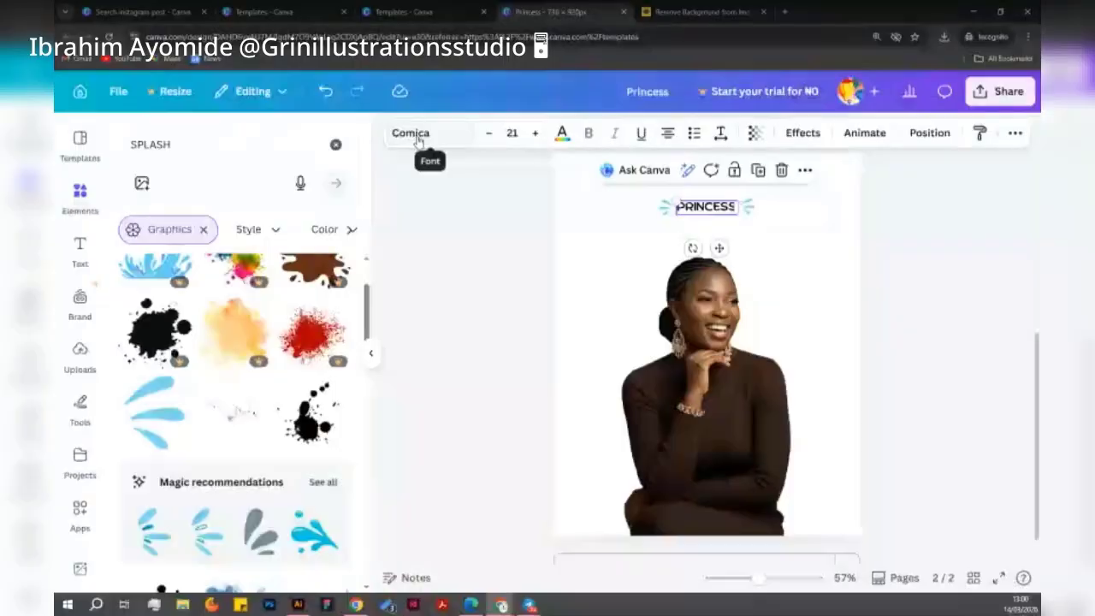
click(493, 145)
click(531, 141)
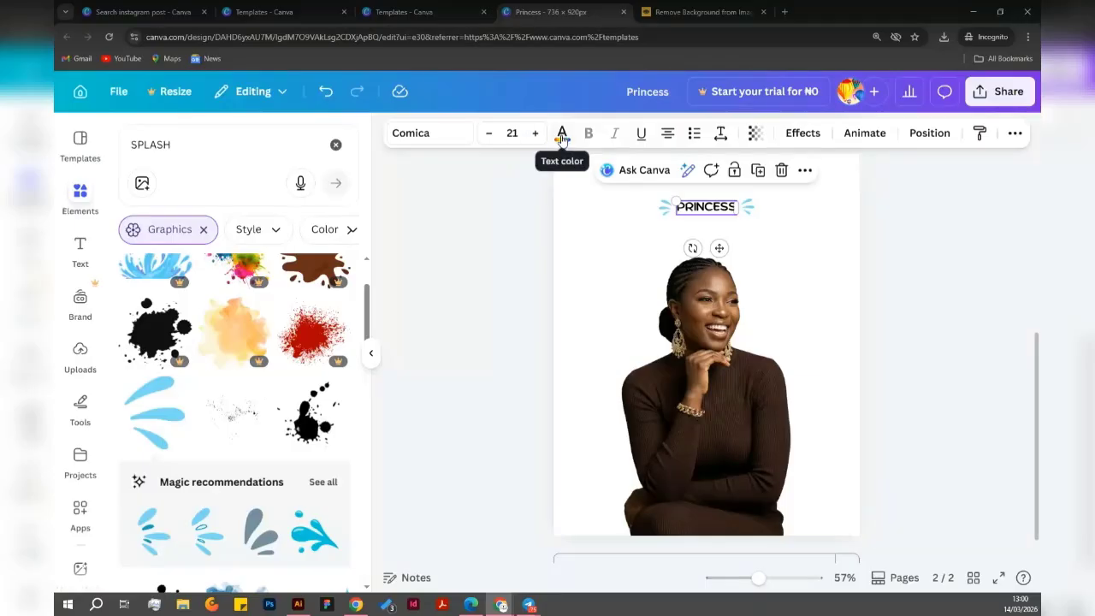
click(562, 137)
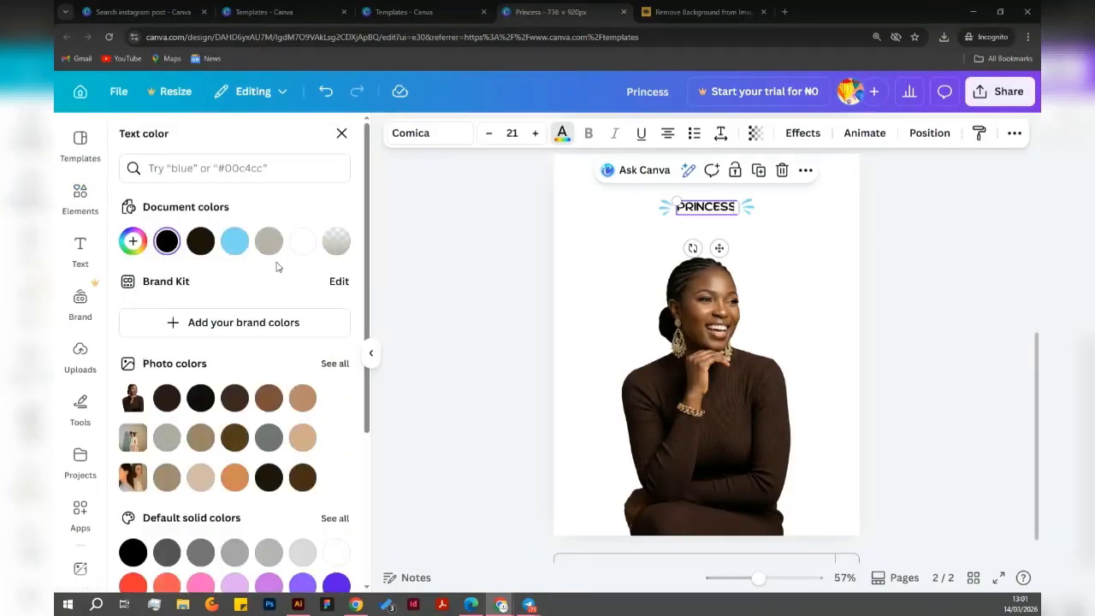
click(134, 242)
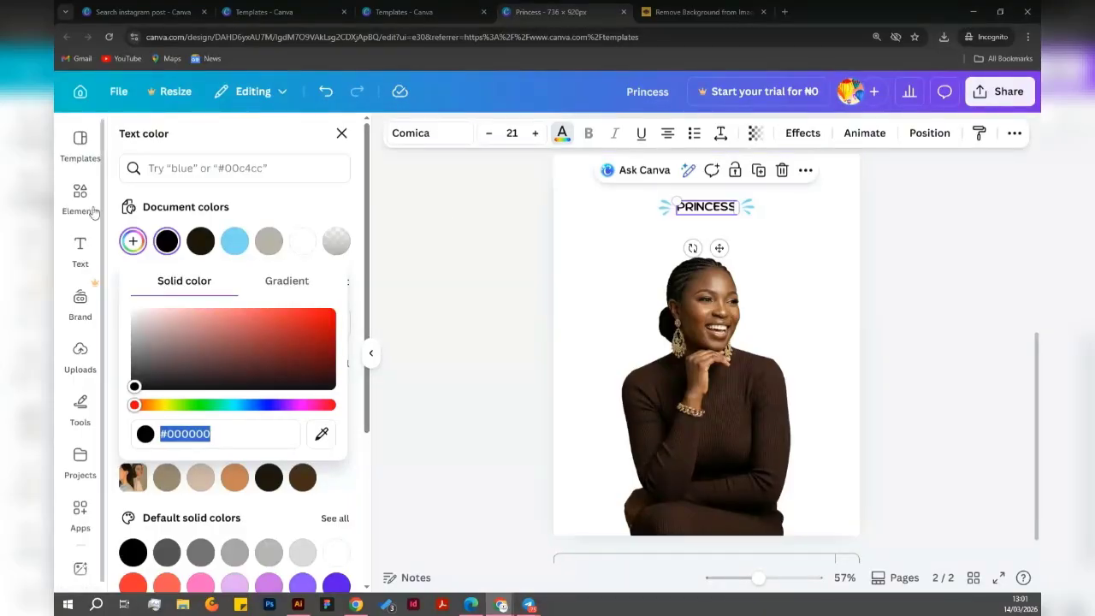
click(339, 135)
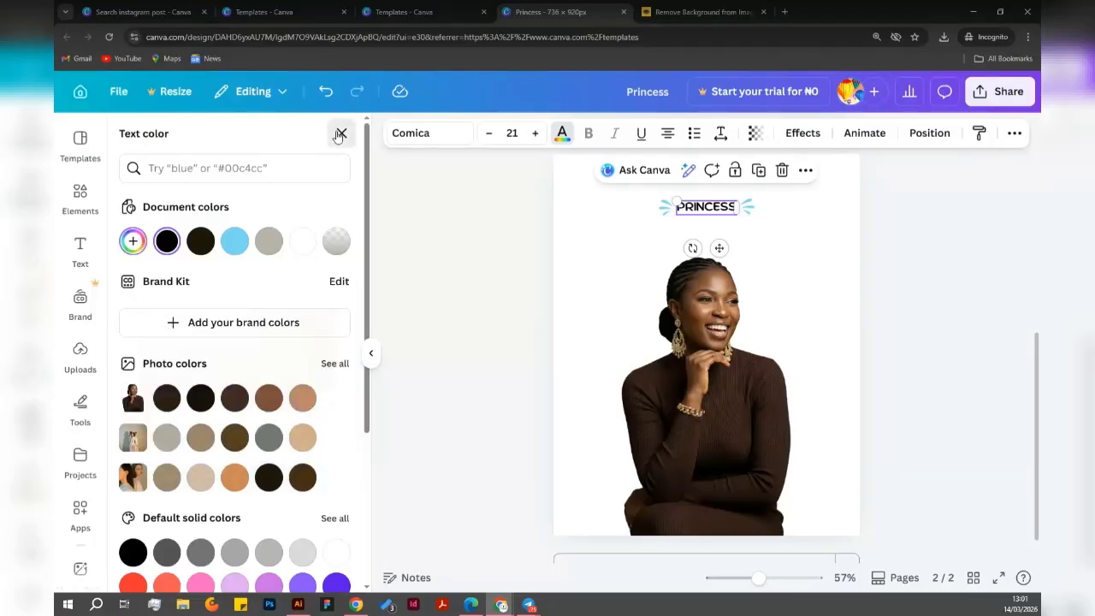
click(340, 135)
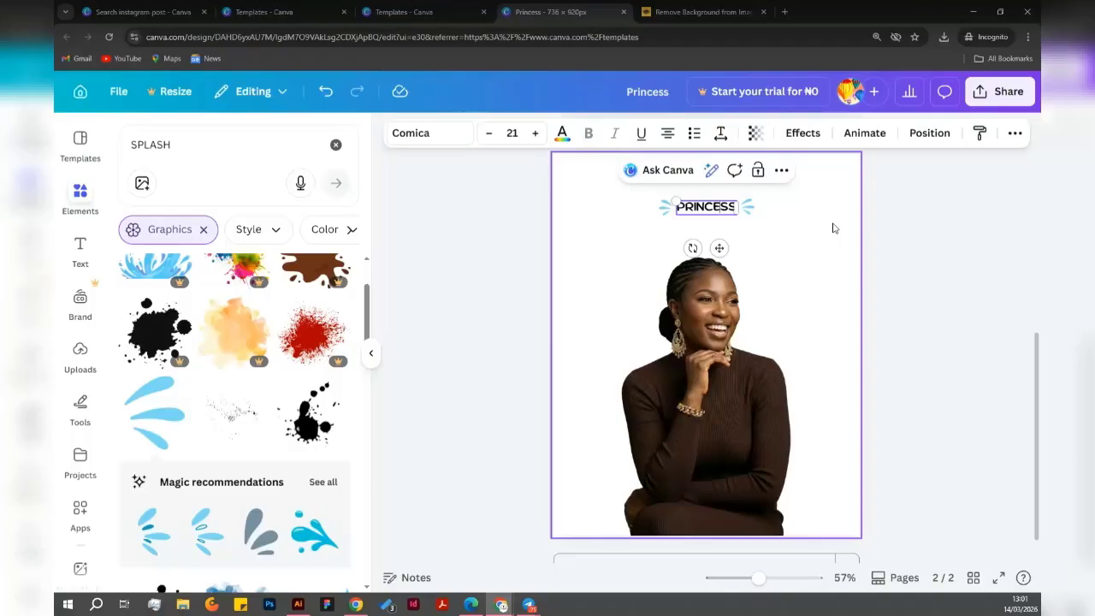
Apply the light-blue document color to the "PRINCESS" text and undo the last resizing of its text box.
click(562, 135)
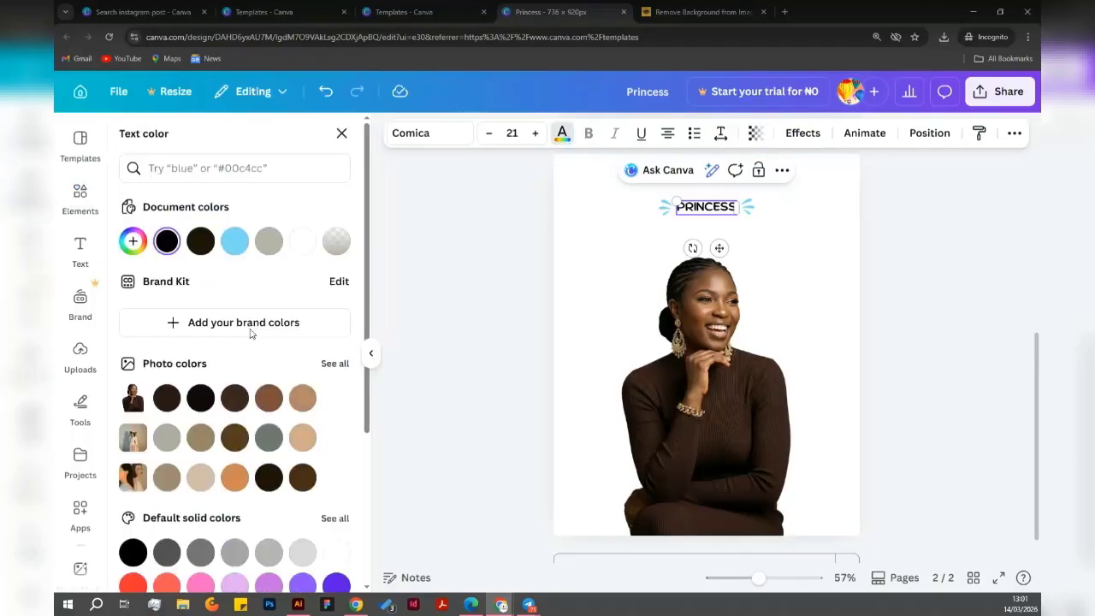
click(236, 242)
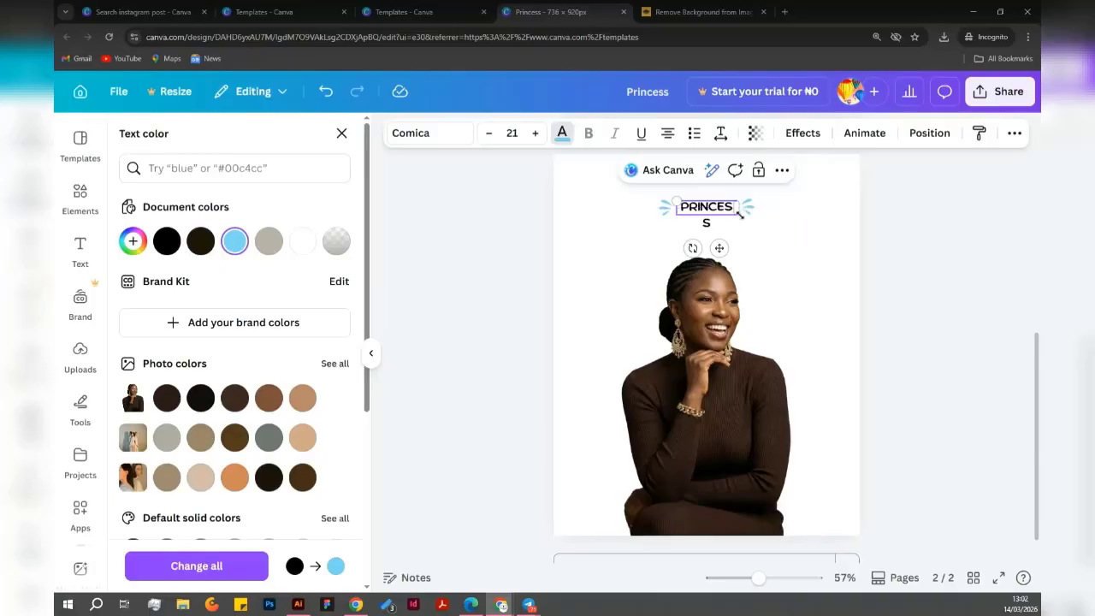
key(ctrl+z)
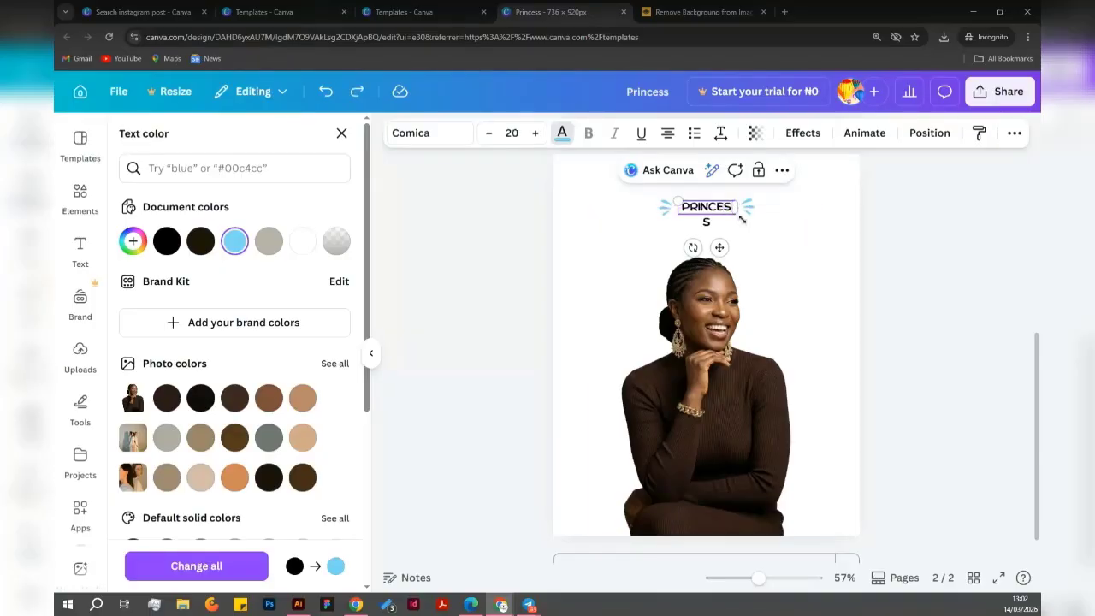
key(ctrl+y)
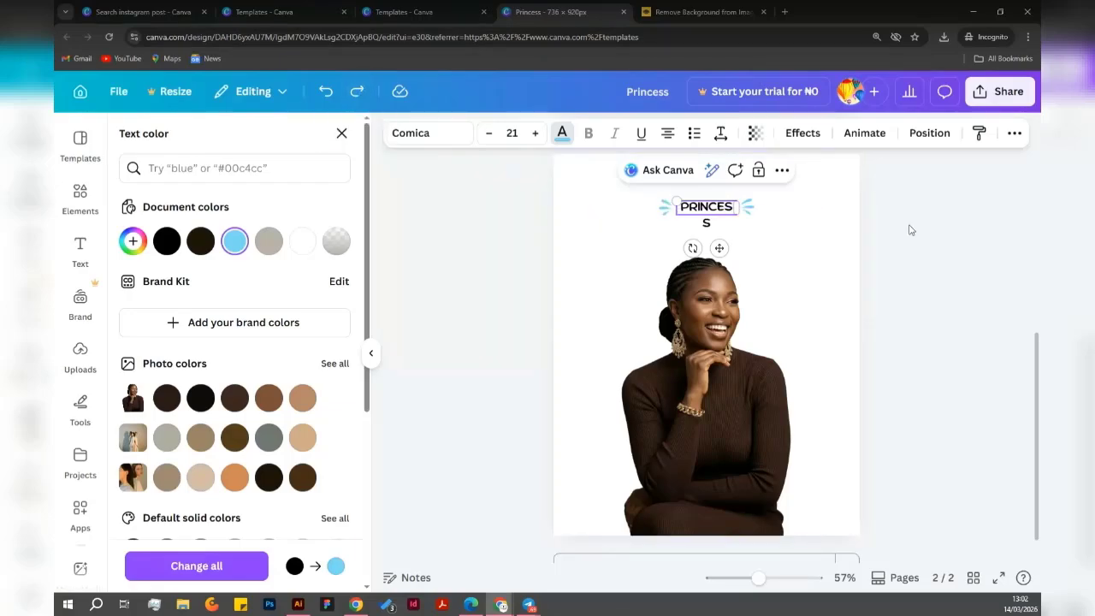
Widen the "PRINCESS" text box so the word fits on one line and center it between the two splashes.
click(937, 232)
drag(745, 204, 752, 207)
click(956, 247)
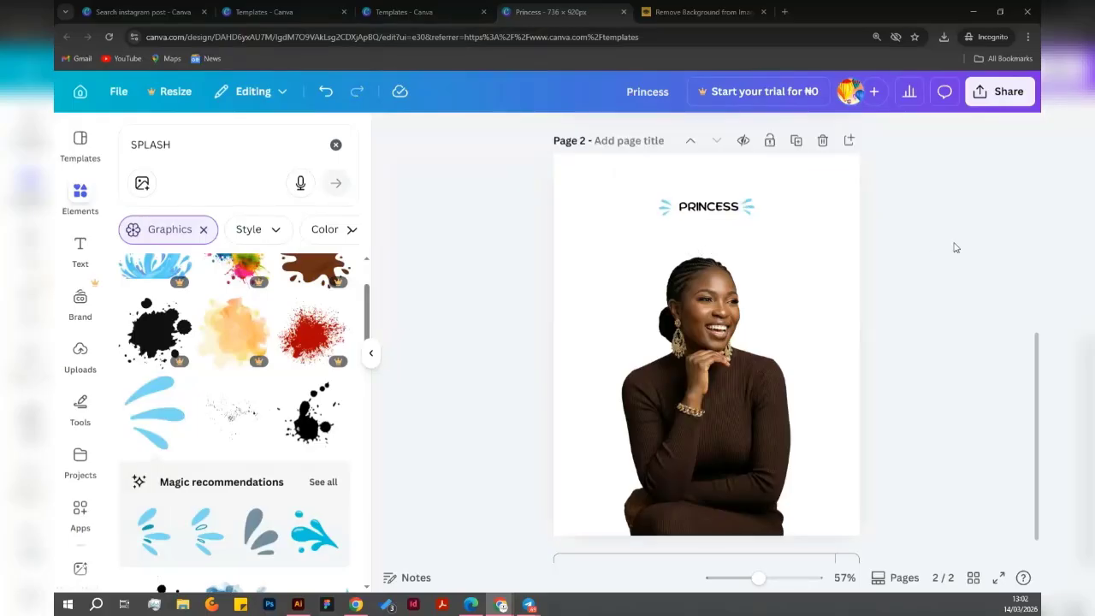
click(709, 207)
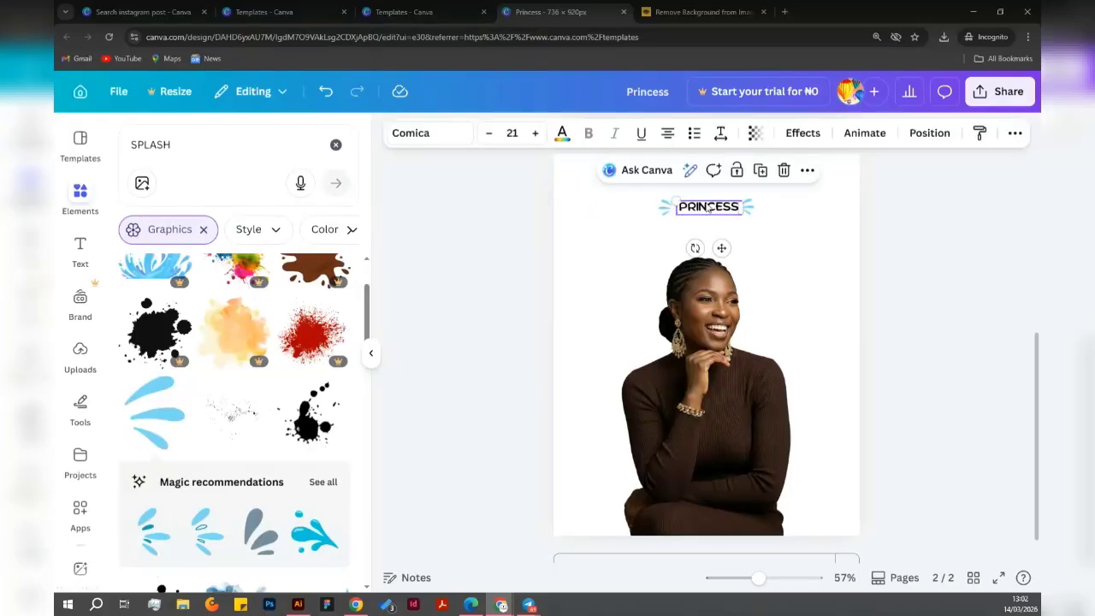
drag(708, 208, 706, 208)
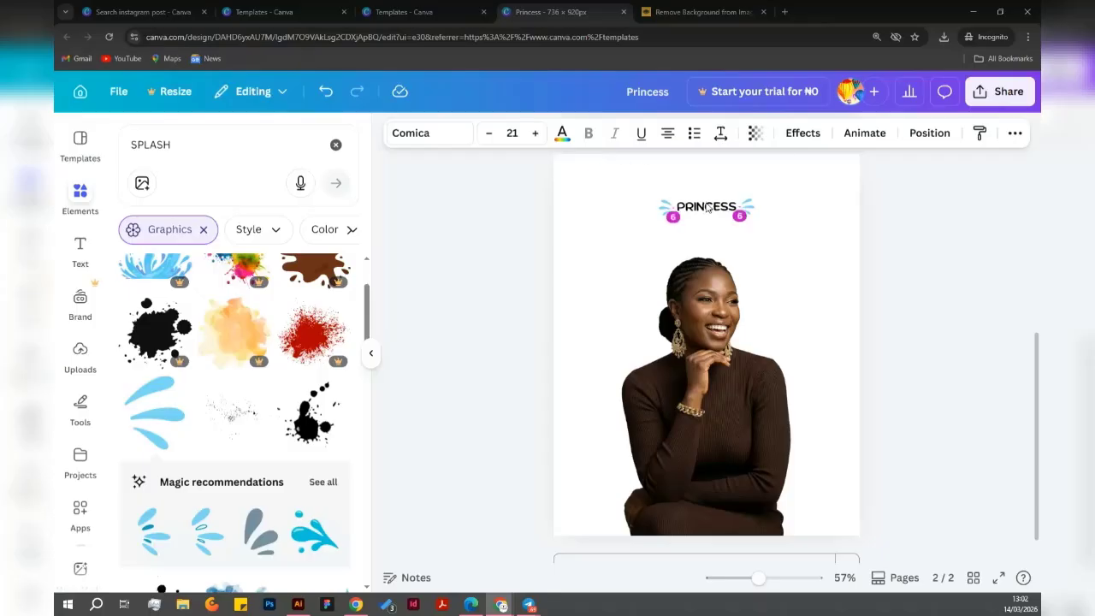
click(886, 237)
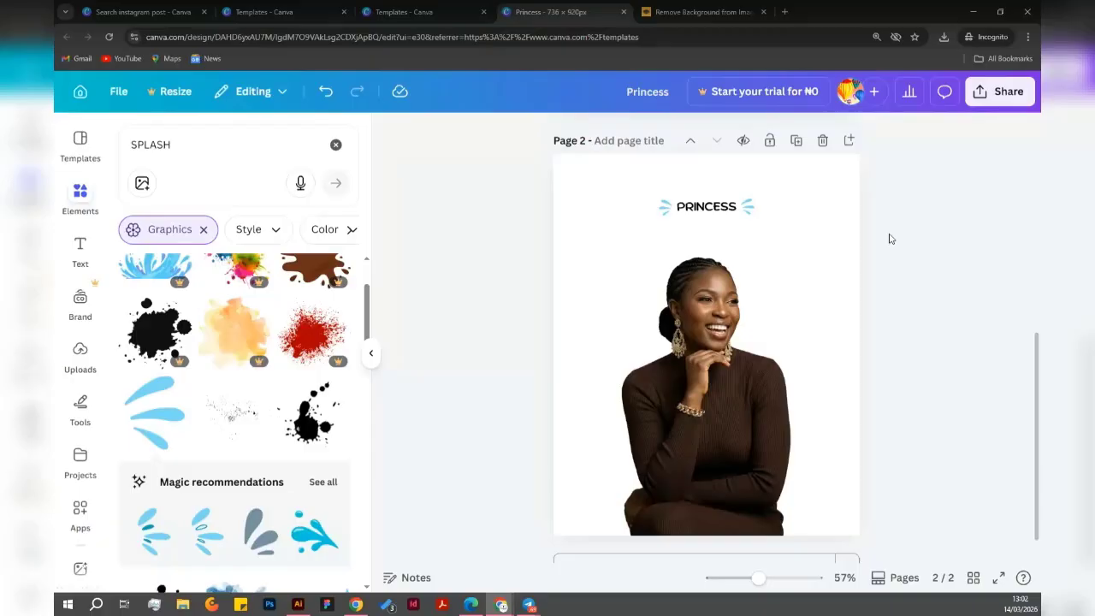
Try the light-blue document color and the medium-brown photo color on the "PRINCESS" text.
click(706, 209)
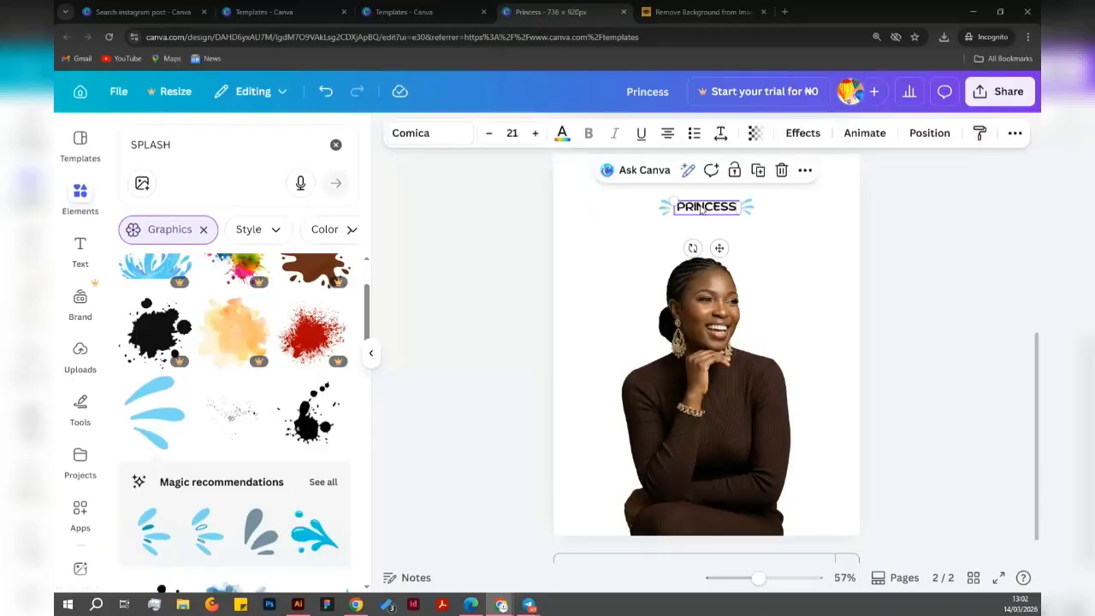
click(561, 134)
click(235, 242)
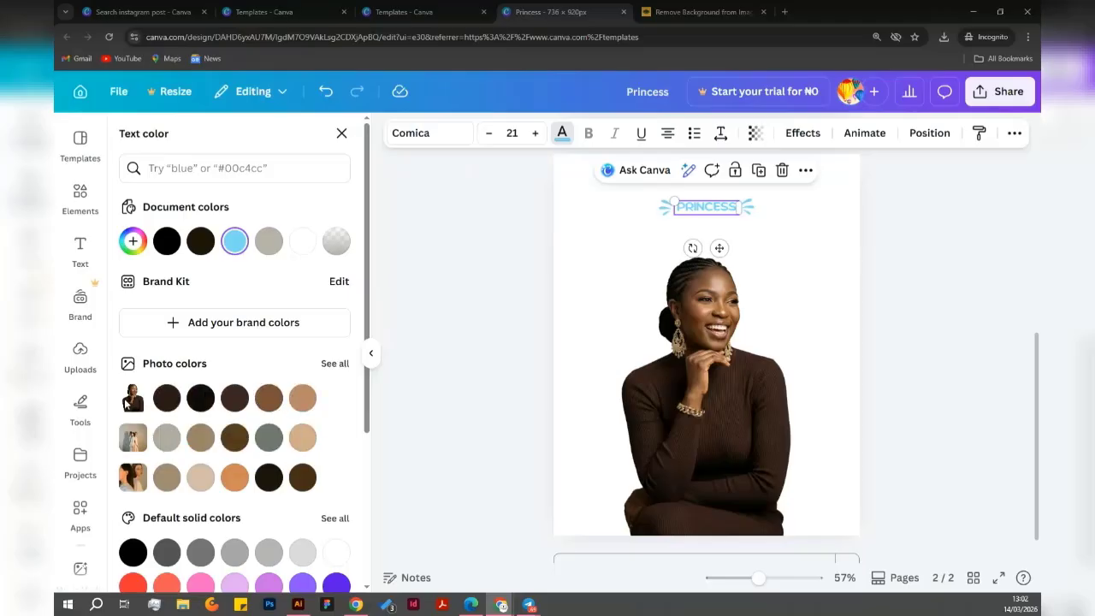
click(264, 400)
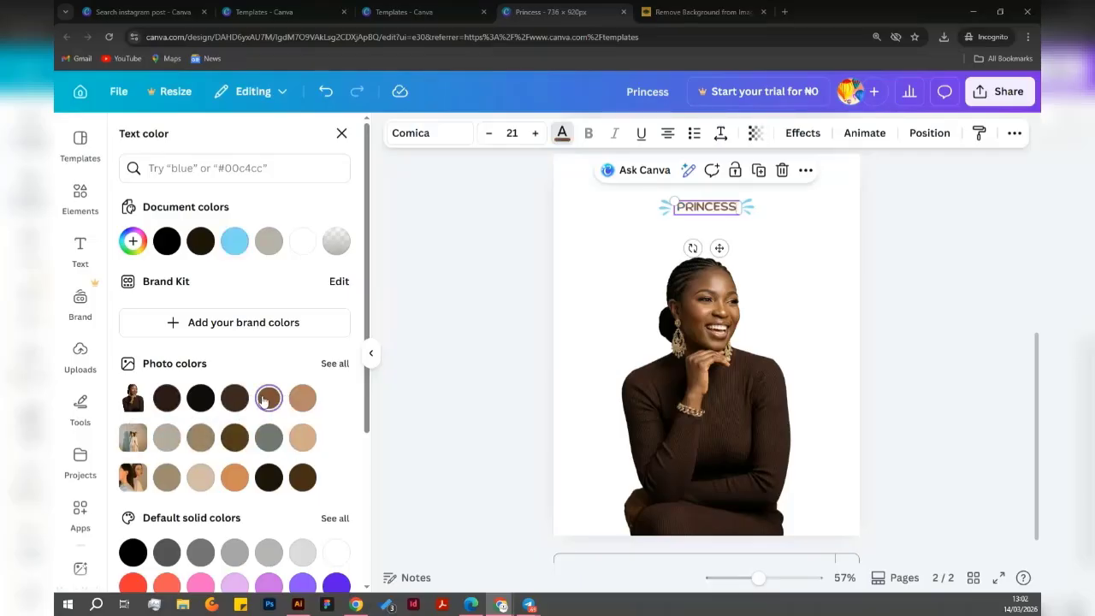
Recolor both splashes beside the "PRINCESS" text with the Gray orange #b98969 photo color and deselect them.
click(751, 209)
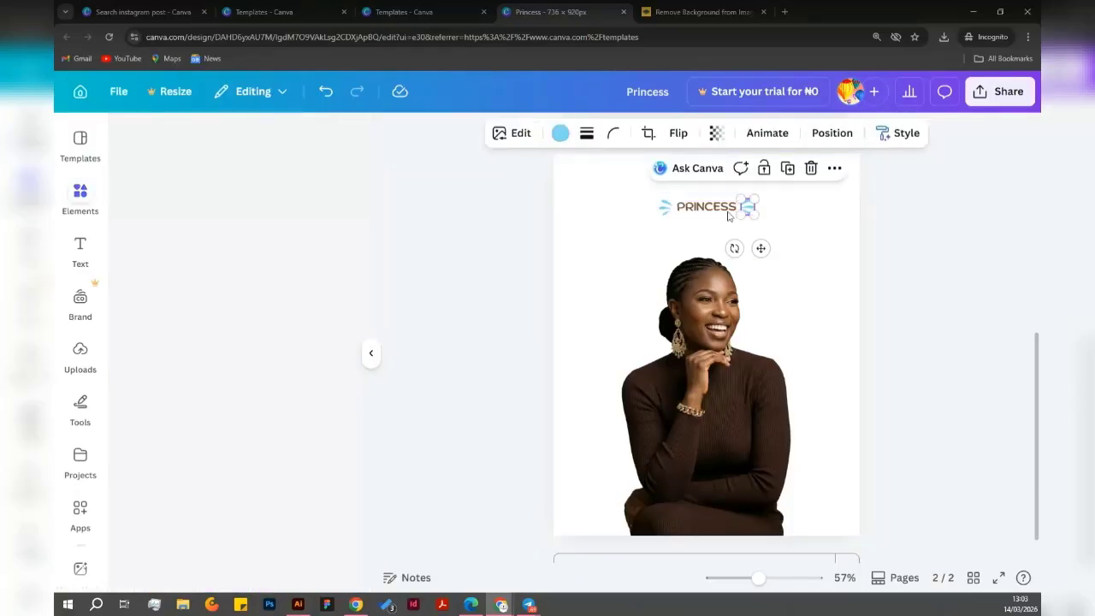
click(560, 132)
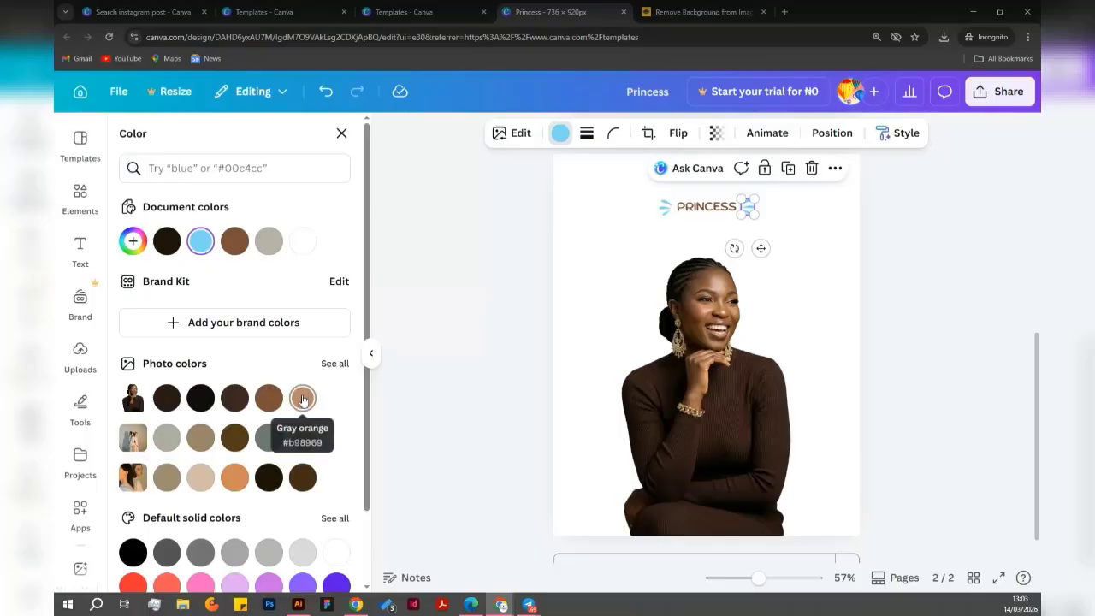
click(302, 397)
click(658, 232)
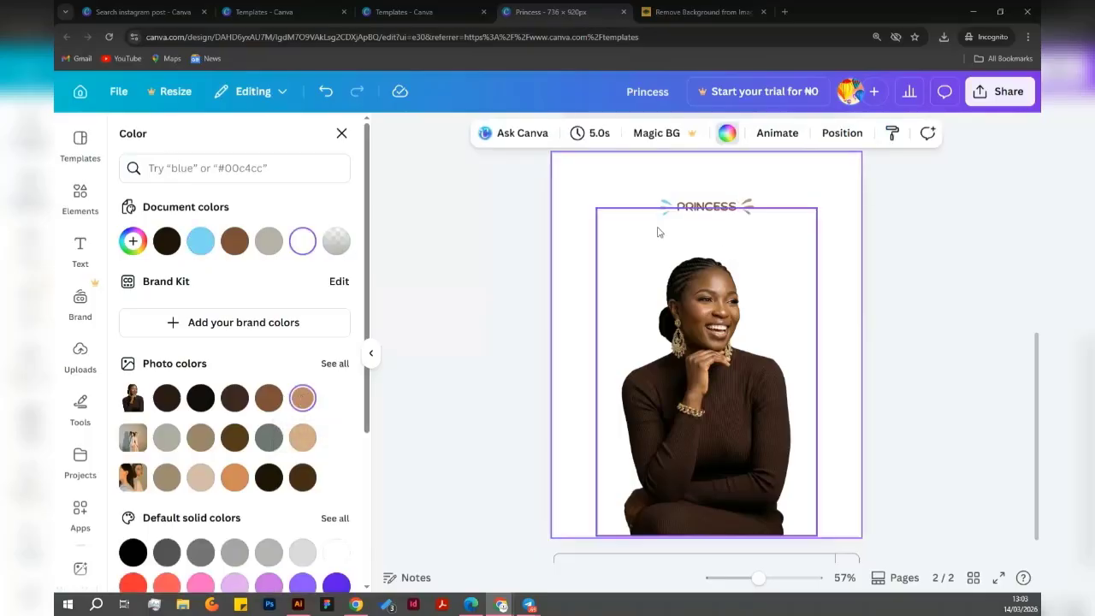
click(666, 207)
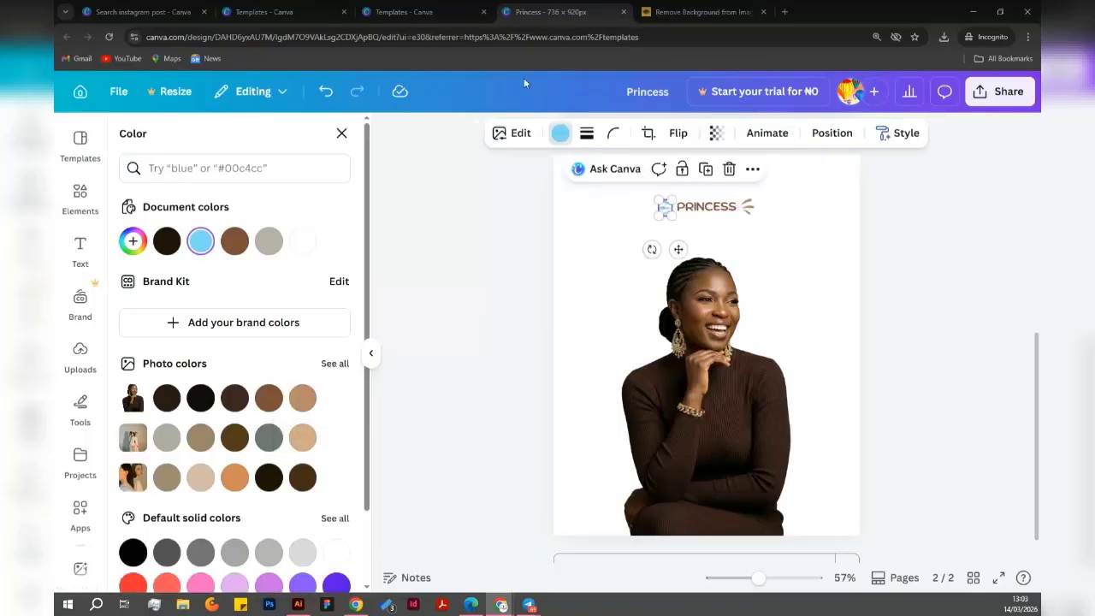
click(301, 397)
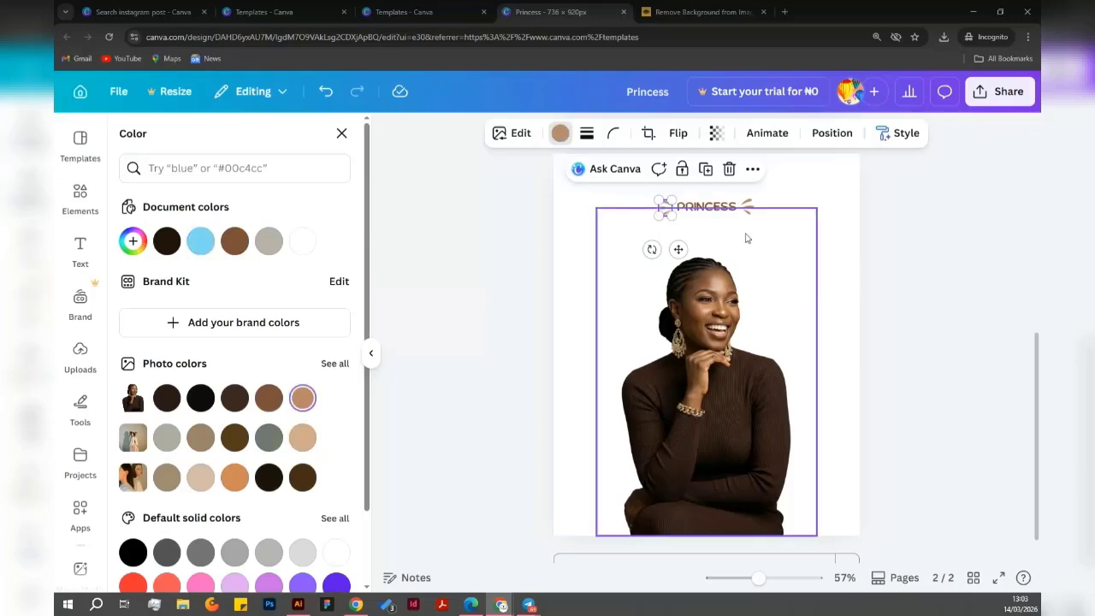
click(850, 188)
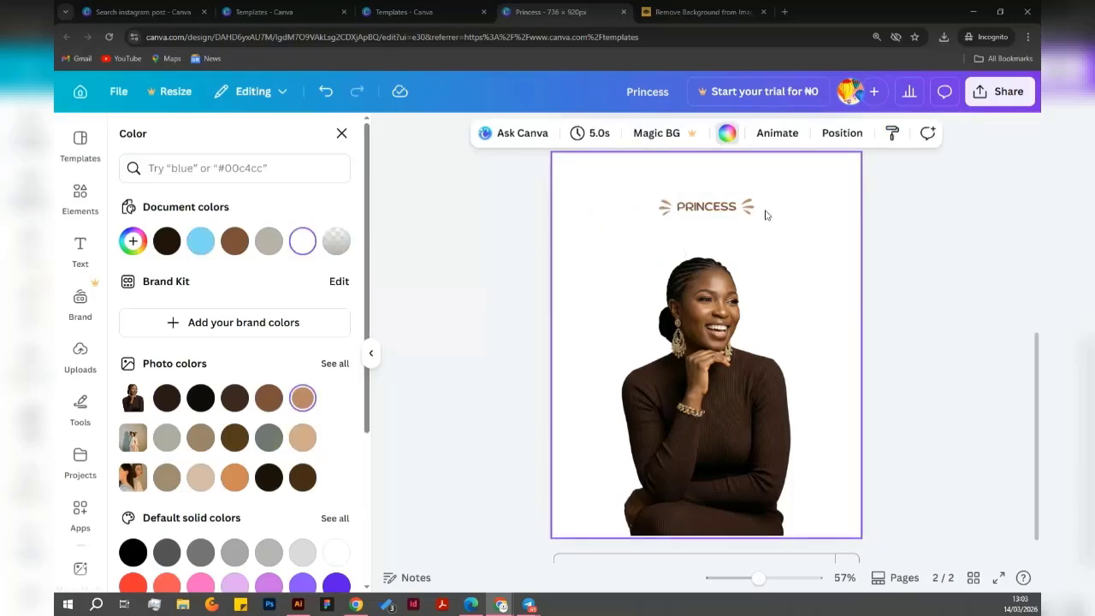
Apply the dark-brown color from the woman's photo to the "PRINCESS" text and deselect it.
click(710, 212)
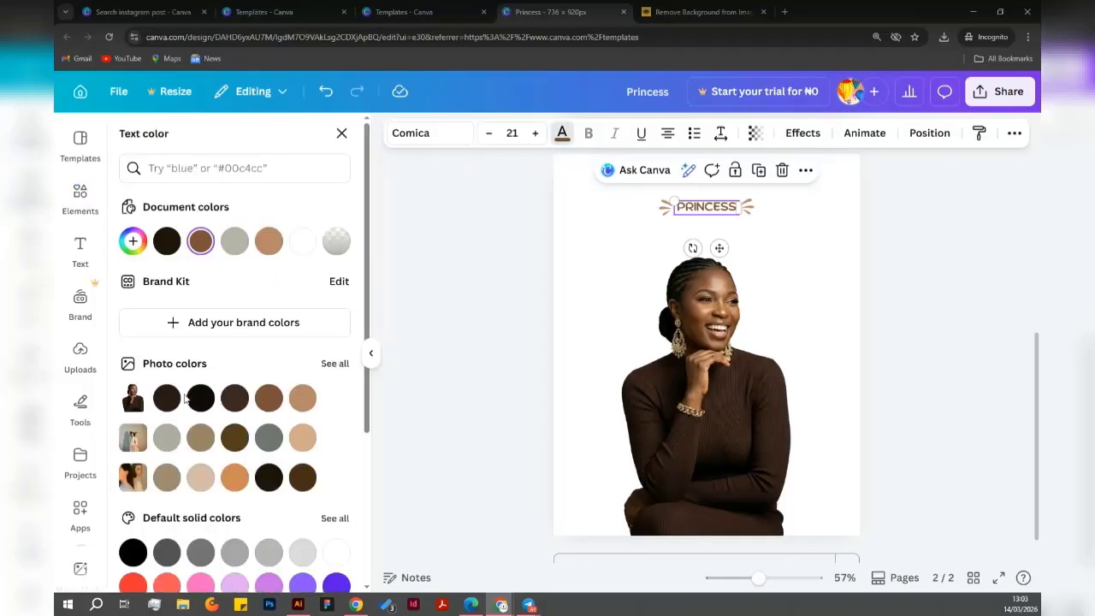
click(235, 399)
click(560, 322)
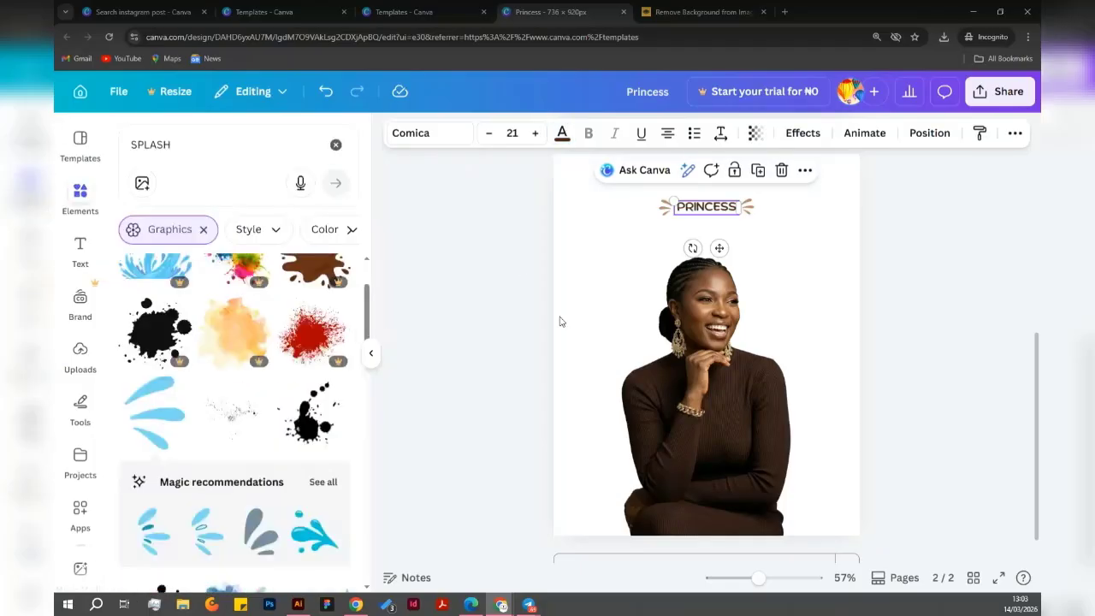
click(560, 322)
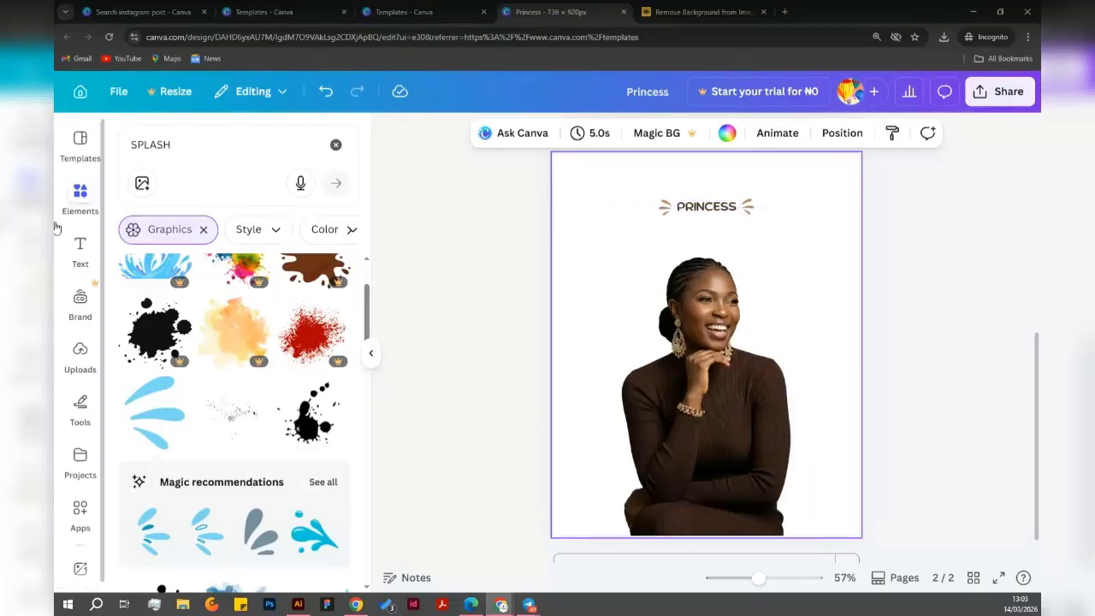
Add a text box reading "SOCIAL MEDIA MANAGER" just above and to the left of the woman's head.
click(78, 250)
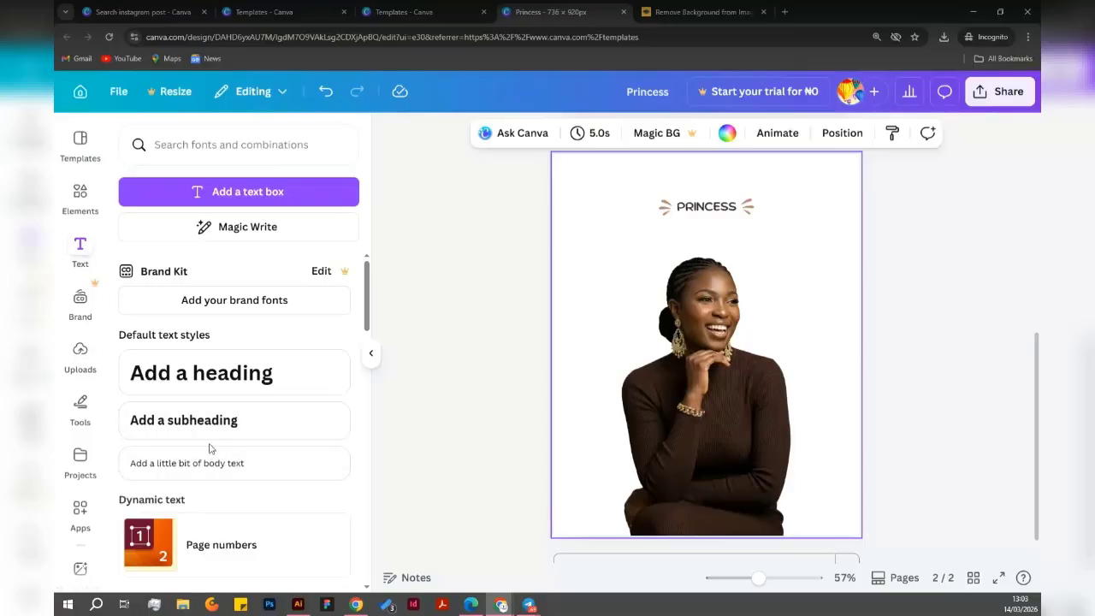
click(236, 193)
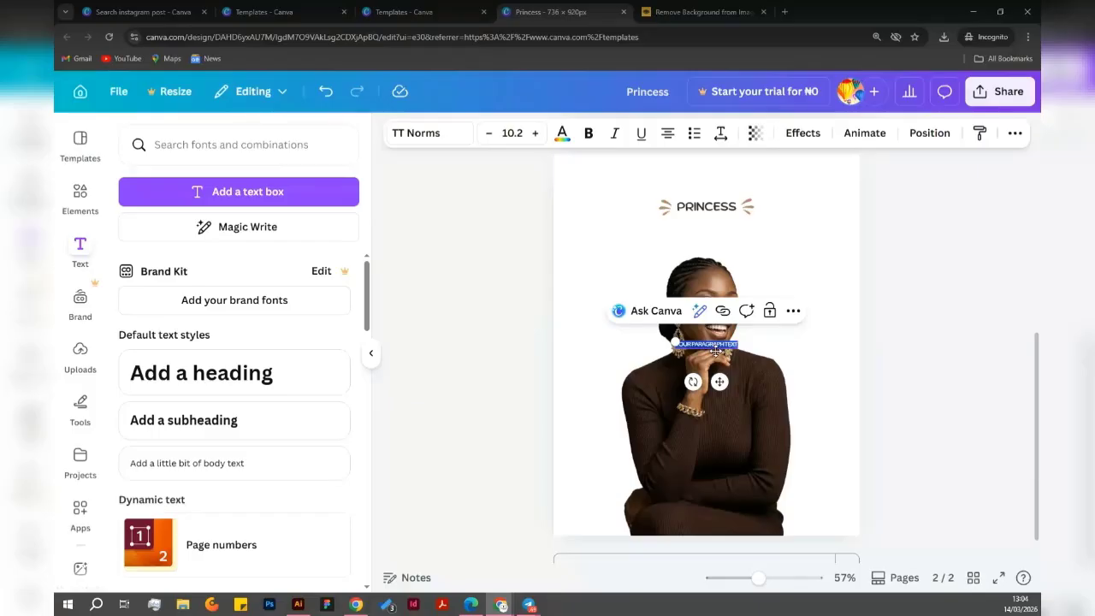
drag(719, 382, 638, 291)
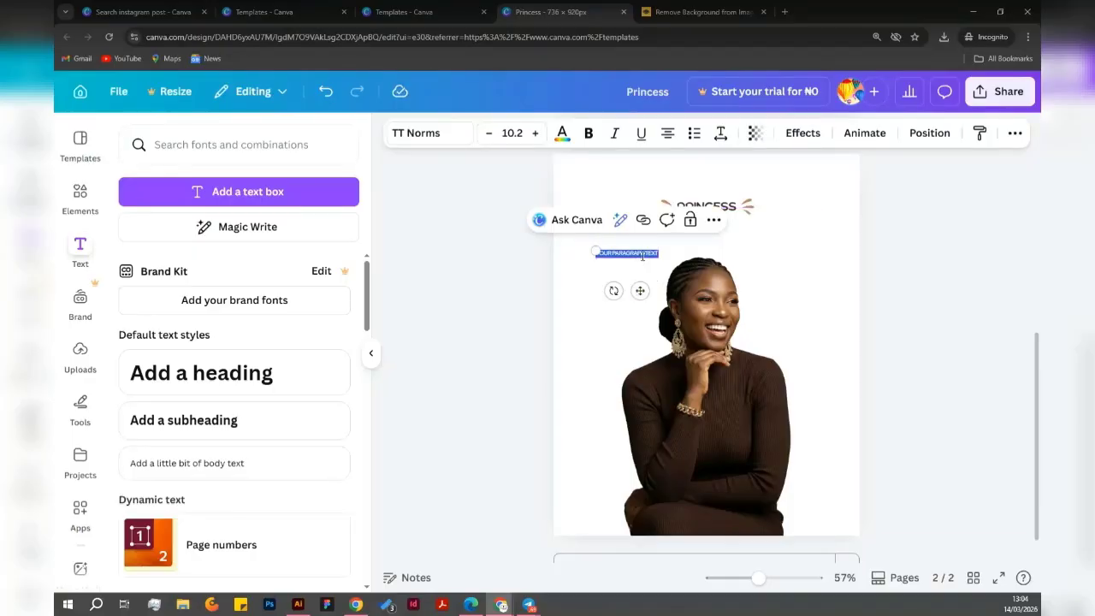
key(BackSpace)
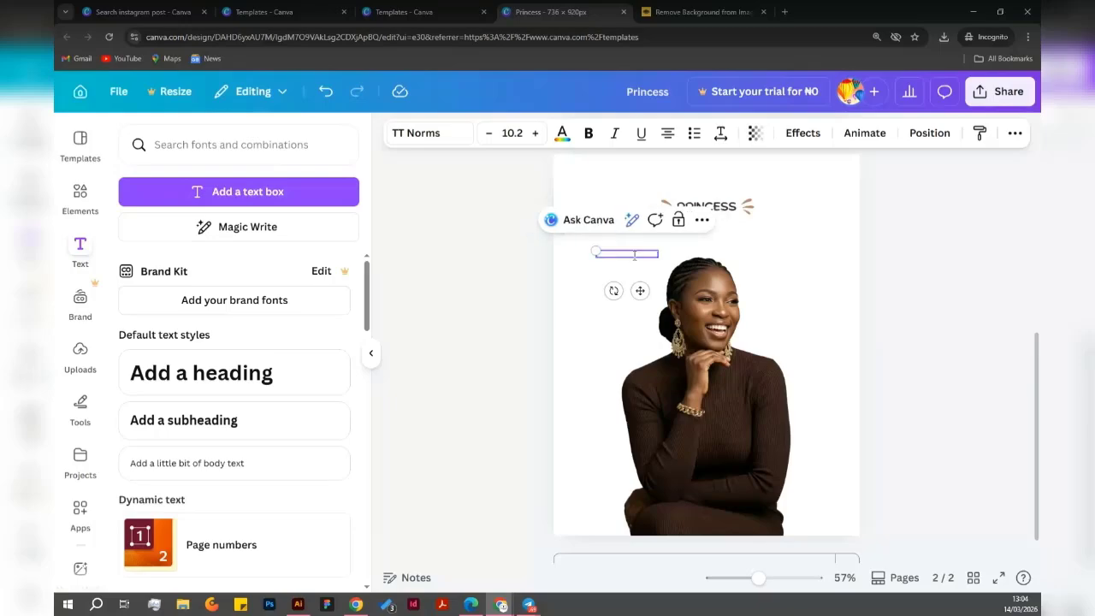
key(ctrl+z)
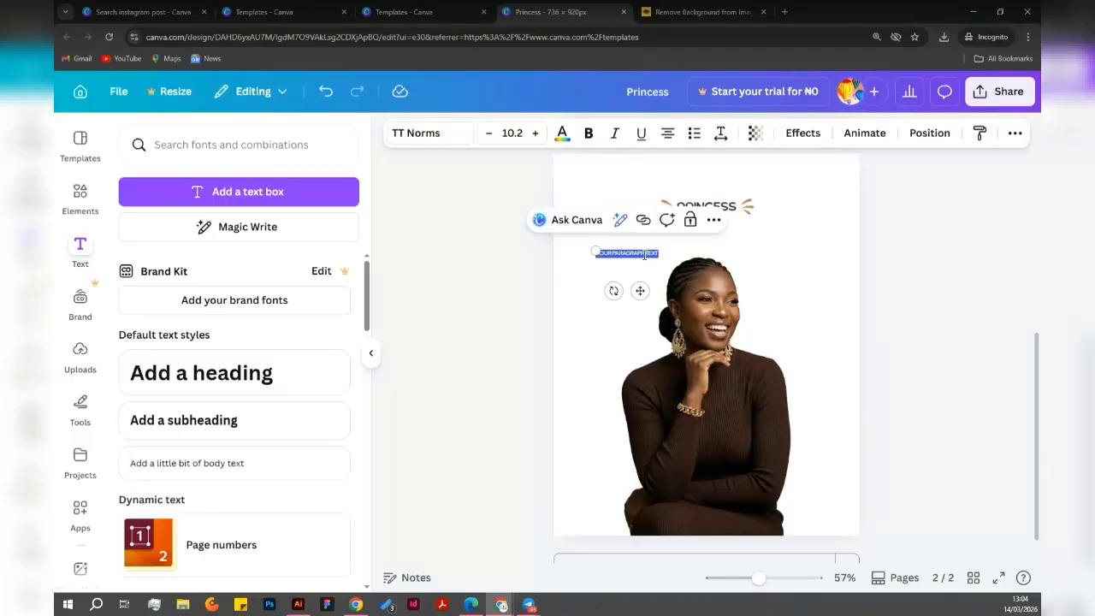
key(BackSpace)
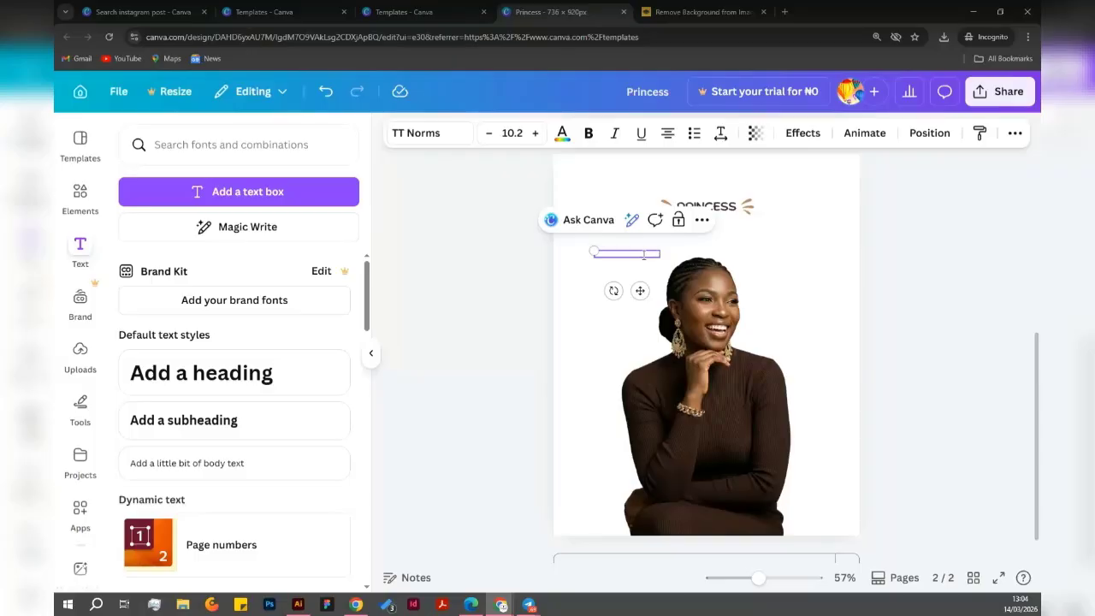
click(523, 275)
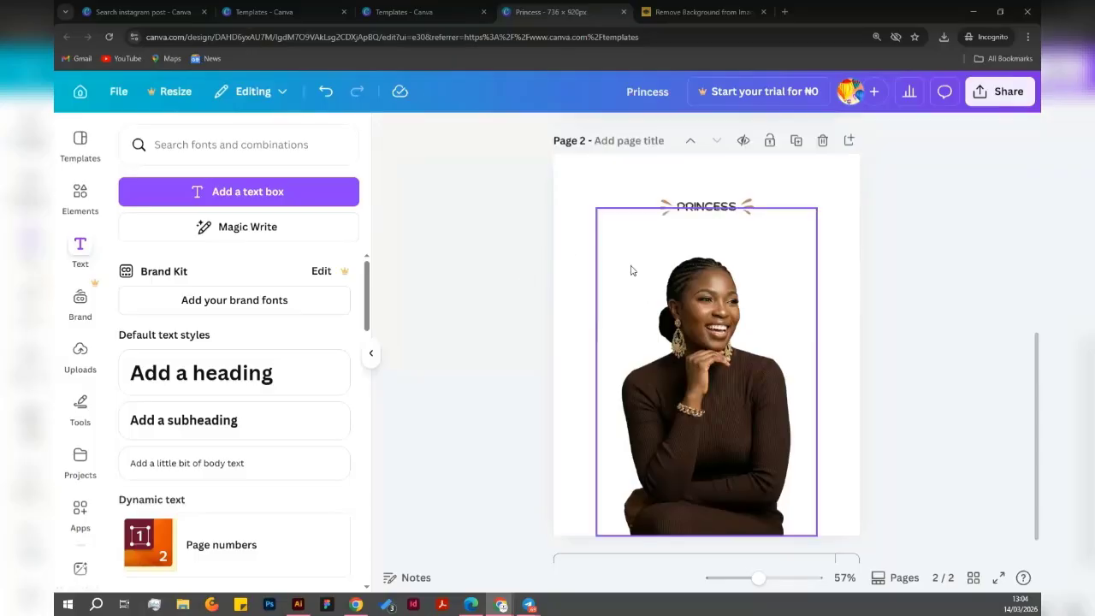
Color the "SOCIAL MEDIA MANAGER" text with the dark-brown photo color and deselect it.
click(612, 254)
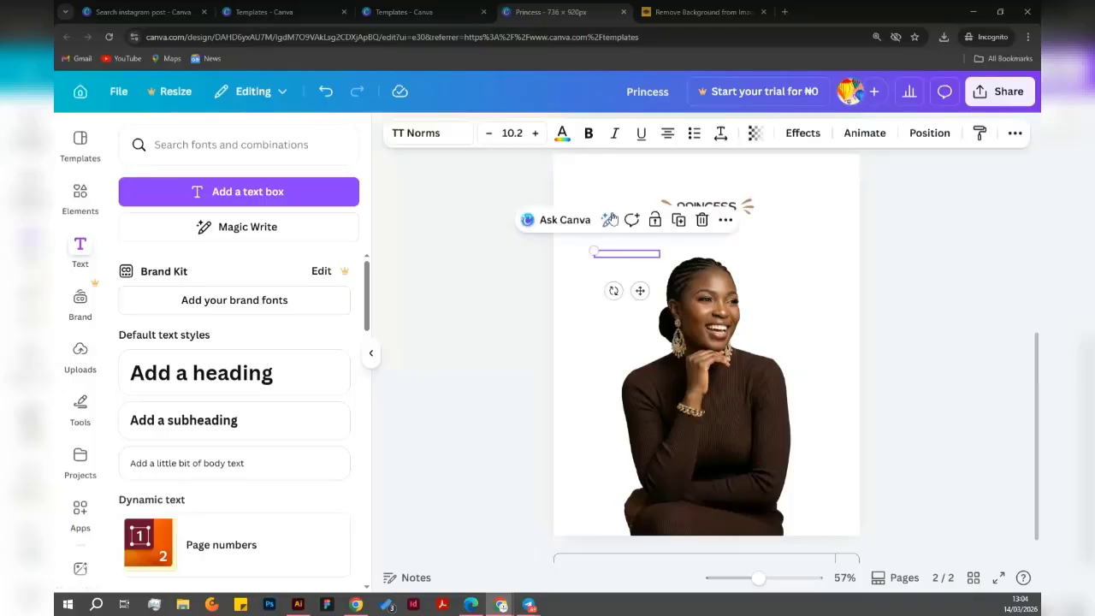
click(562, 132)
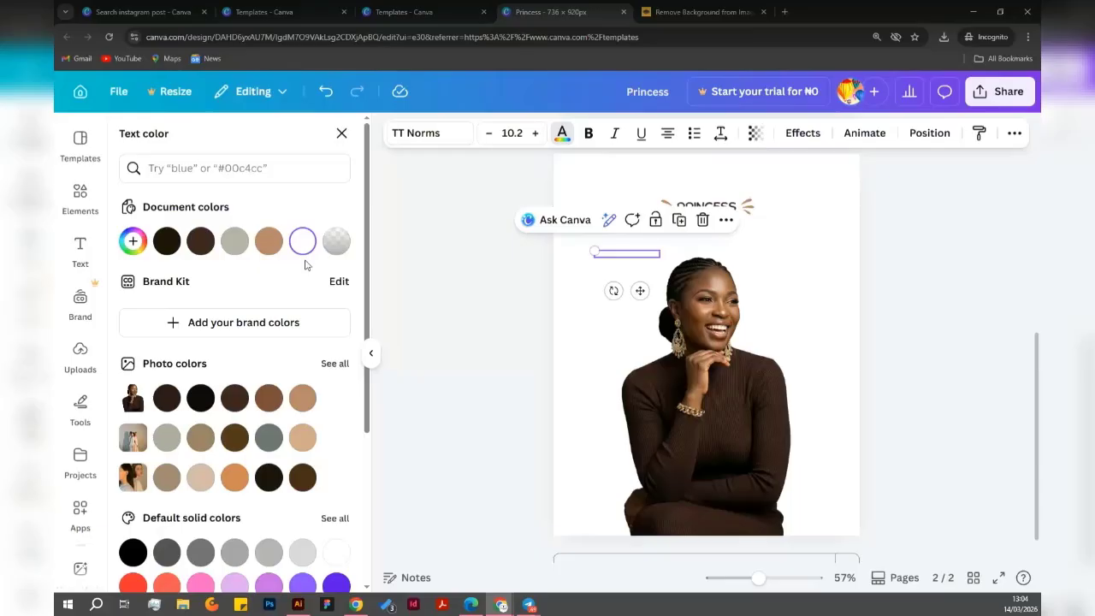
click(233, 401)
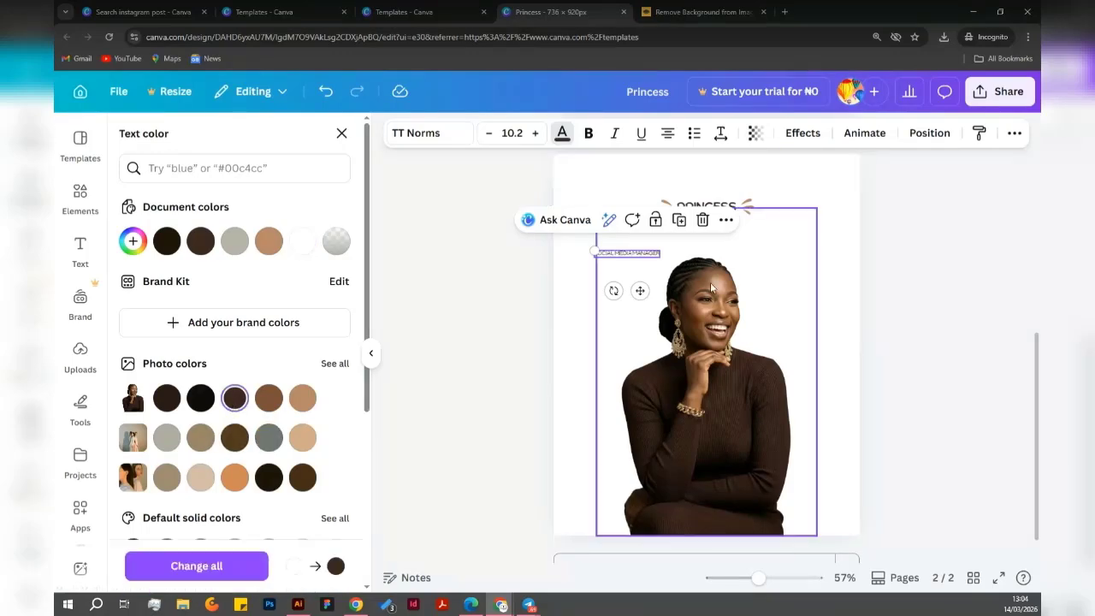
click(941, 318)
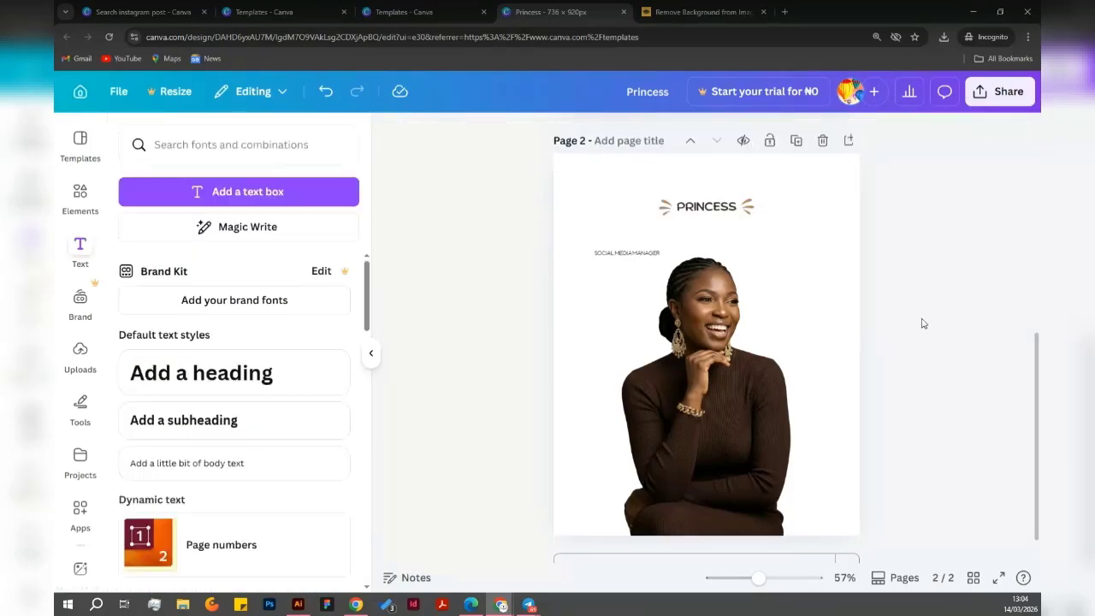
Replace the whole "SOCIAL MEDIA MANAGER" text with "SOCIAL" and keep its text box selected.
click(637, 257)
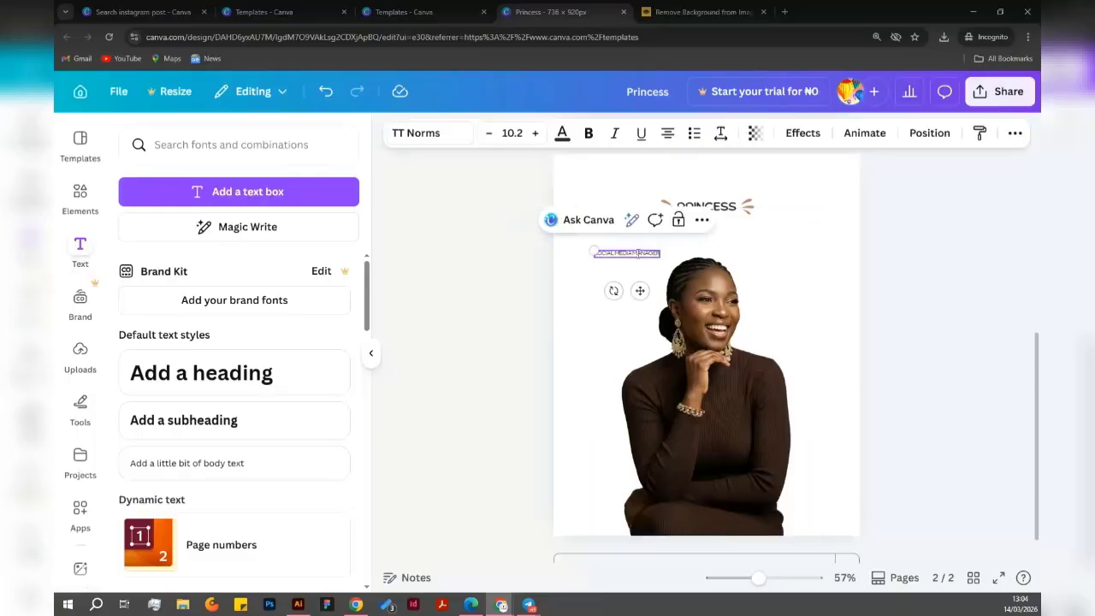
double_click(637, 253)
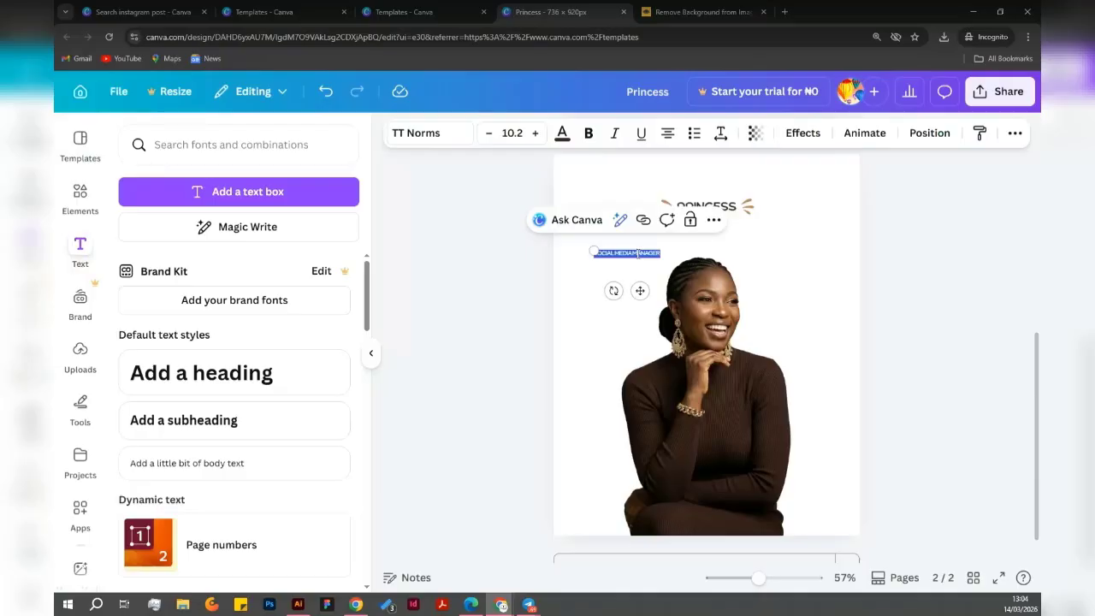
text(SOCIAL)
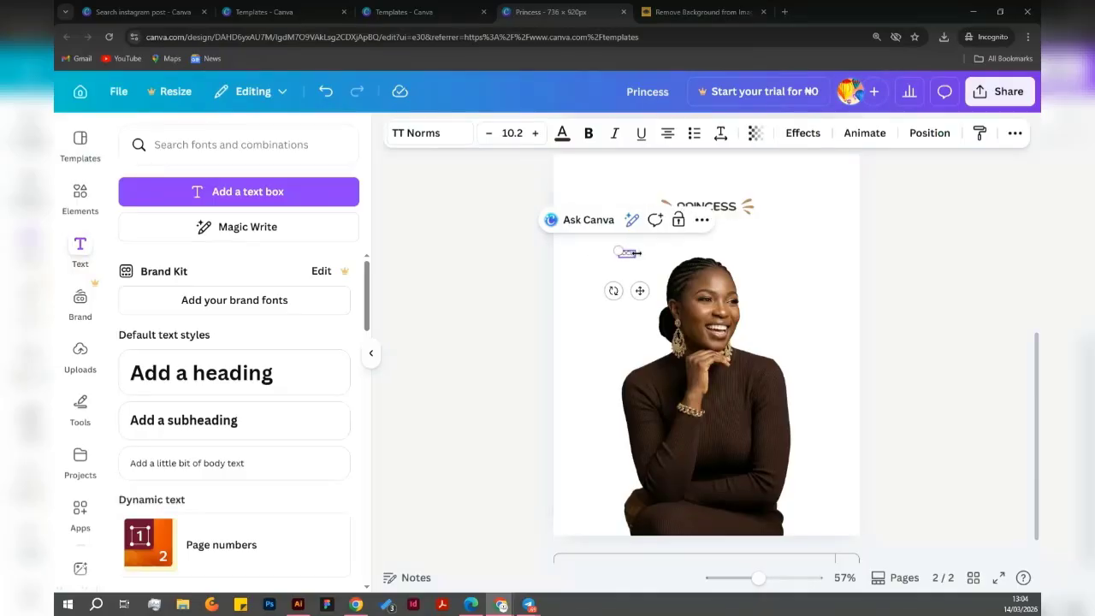
double_click(635, 253)
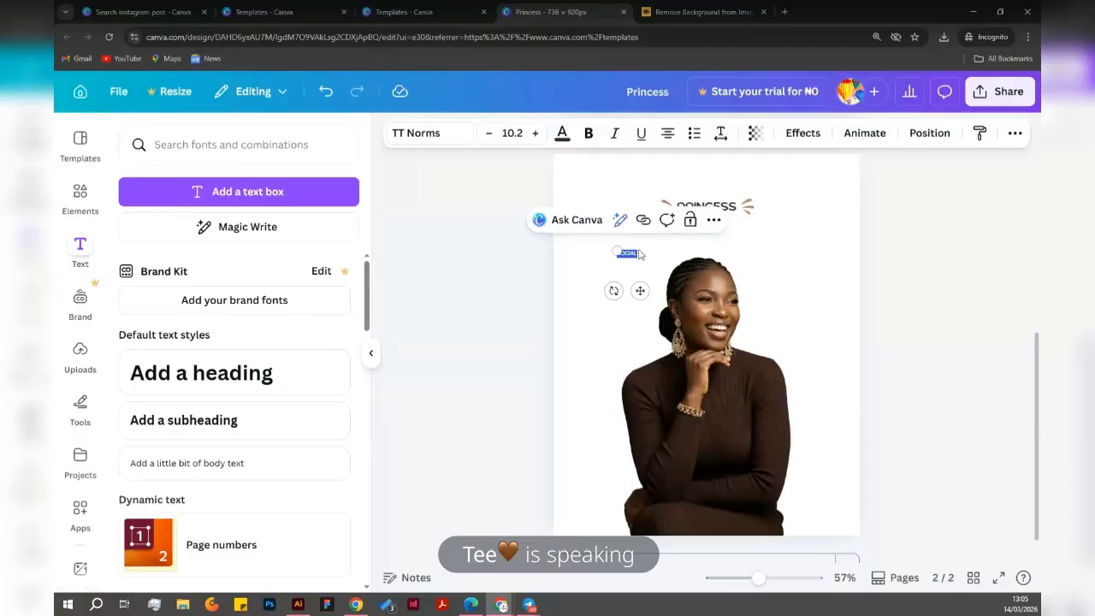
click(635, 255)
click(627, 254)
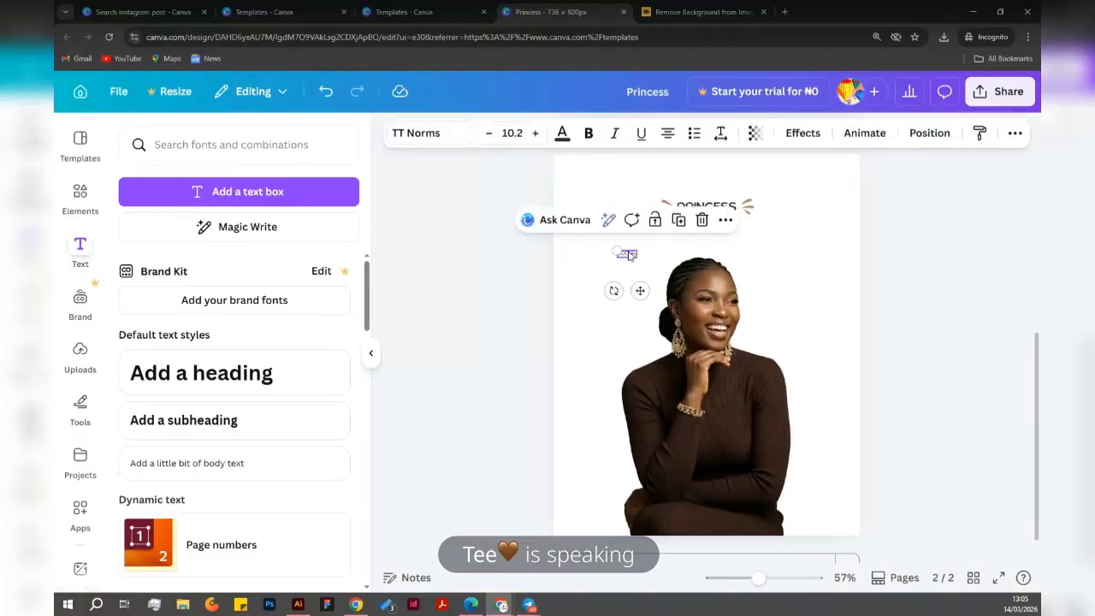
scroll(725, 242, up, 1)
scroll(725, 242, down, 2)
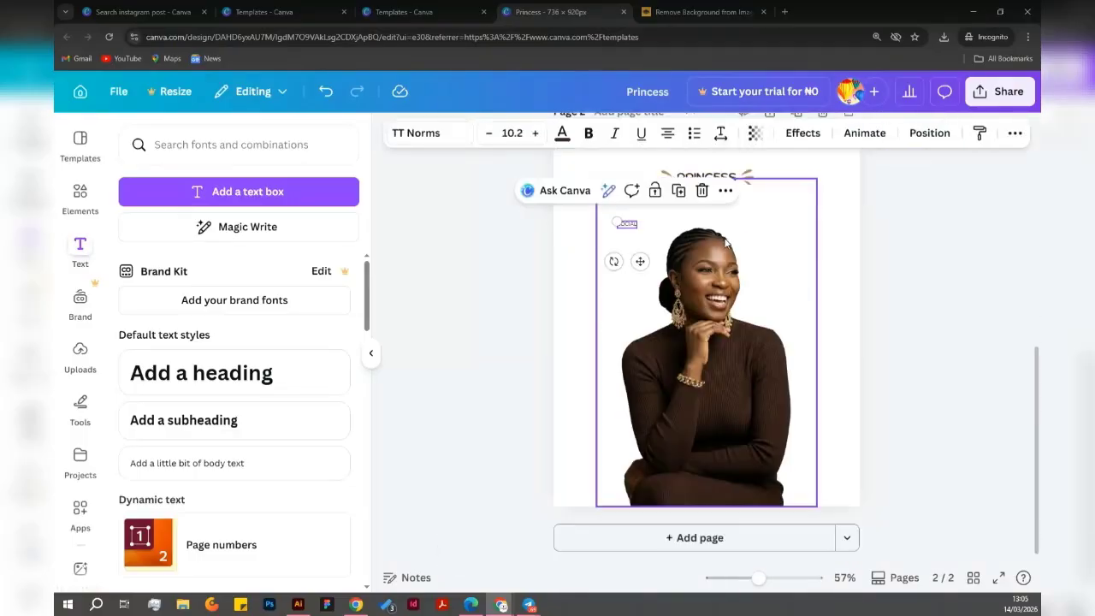
scroll(699, 248, up, 2)
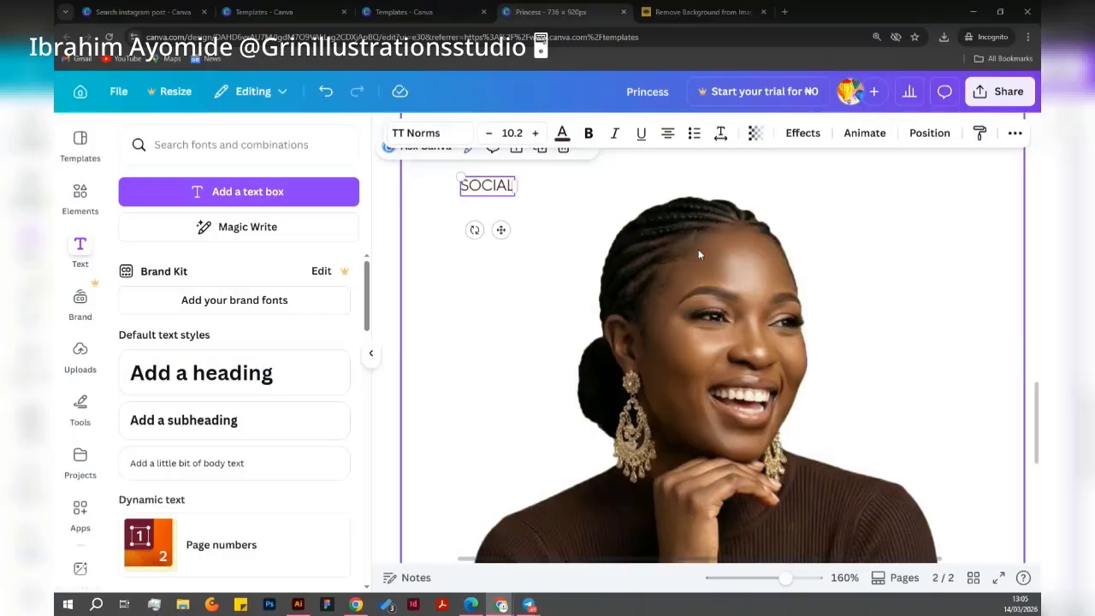
scroll(698, 249, up, 5)
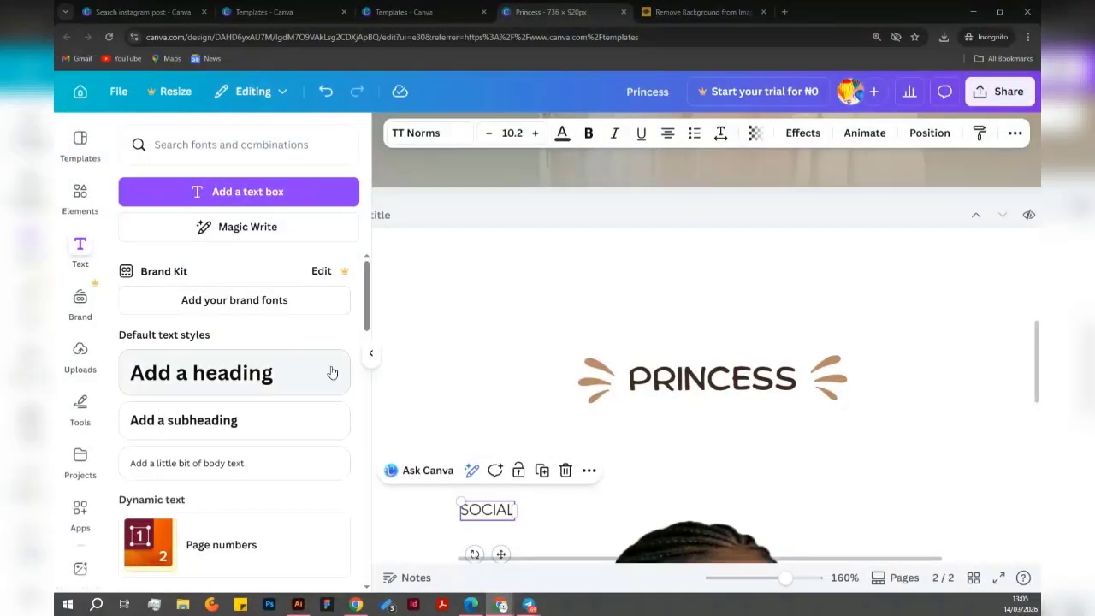
Replace the selected "SOCIAL" text with "SOCIAL MEDIA MANGER".
click(371, 353)
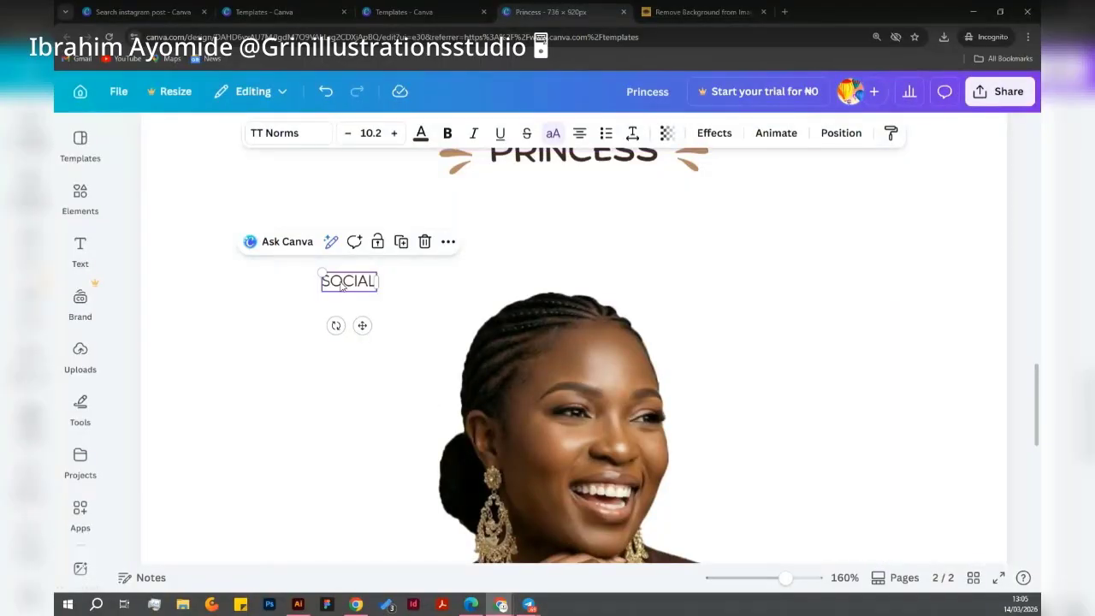
double_click(342, 282)
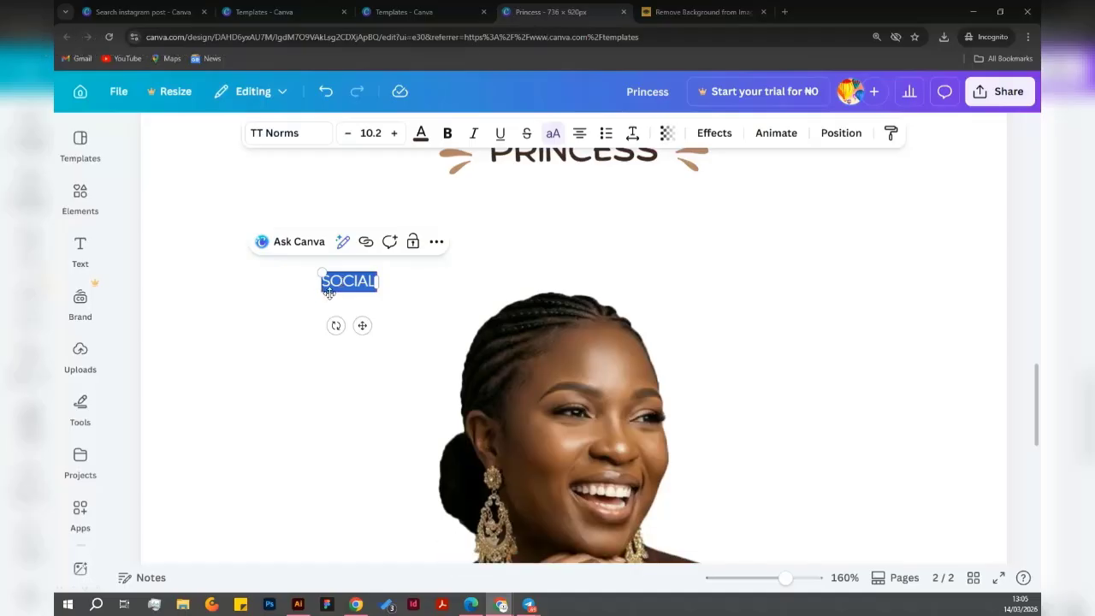
text(SC)
text(CIAL)
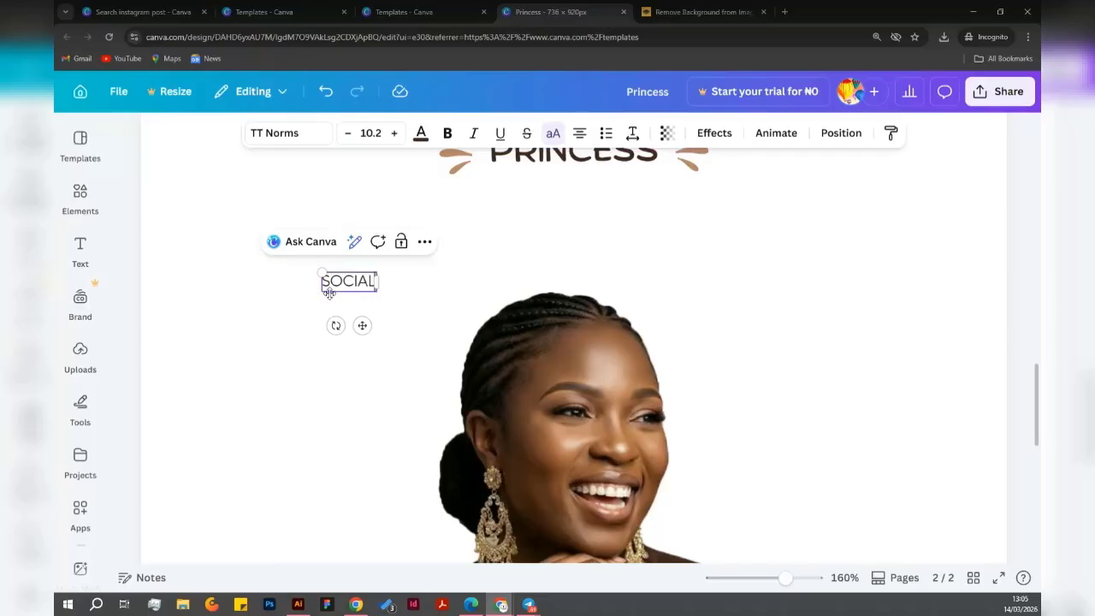
text(MED)
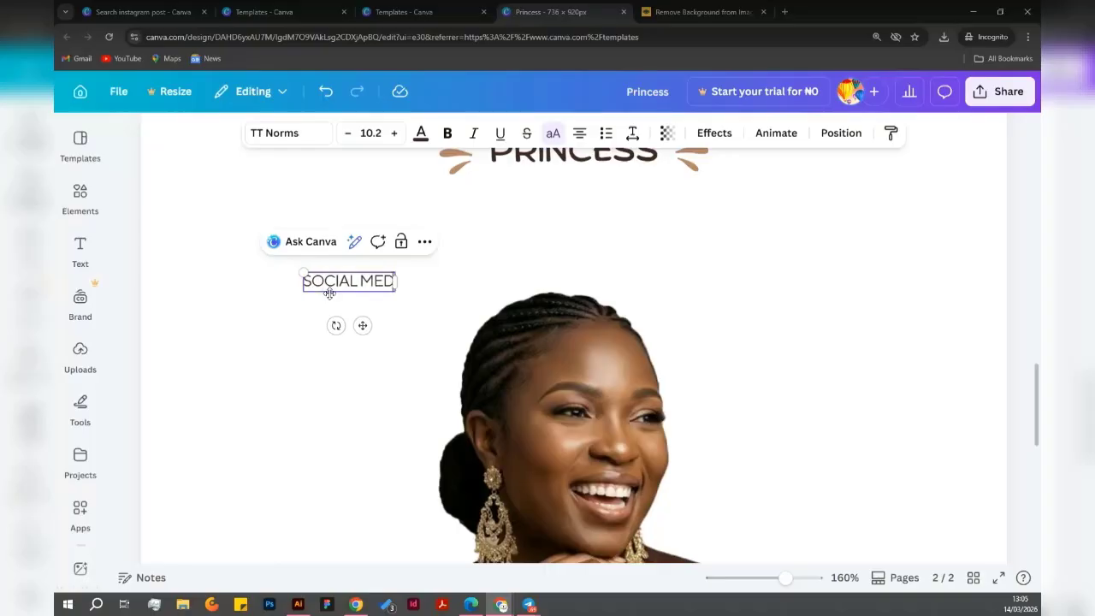
text(IA MANGER)
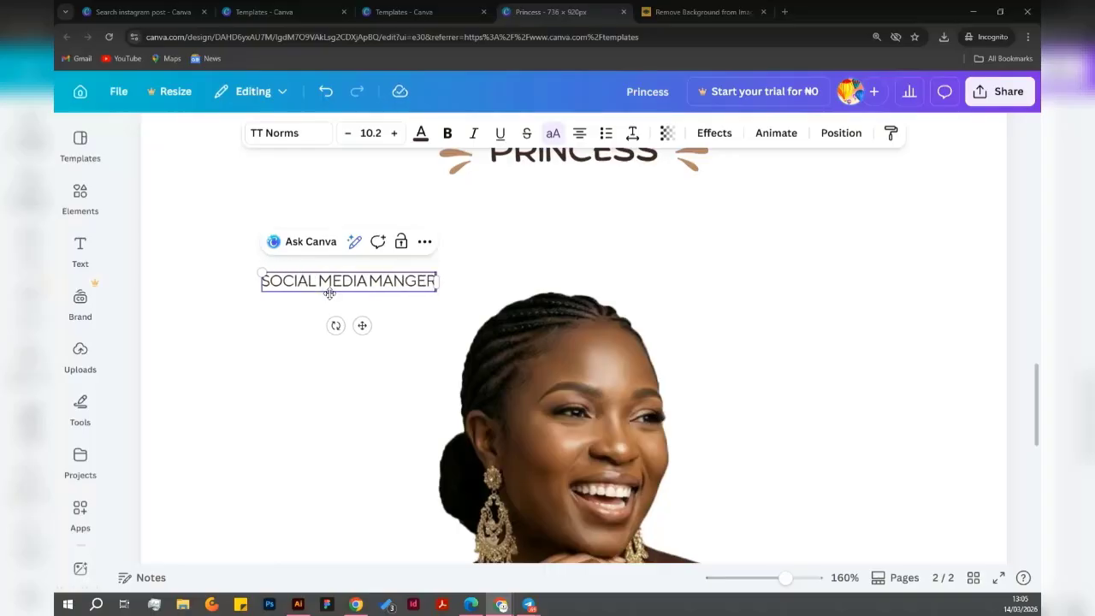
Add a second line reading "AI VIDEO CREATOR" below "SOCIAL MEDIA MANGER" in the same text box.
key(Return)
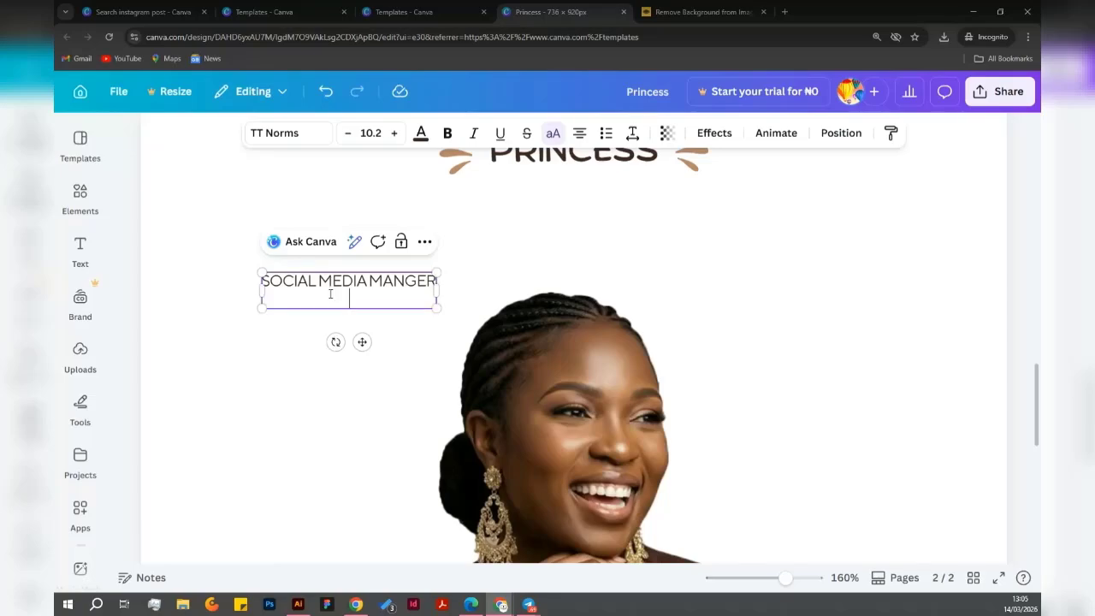
text(AI VIDEO CREAT)
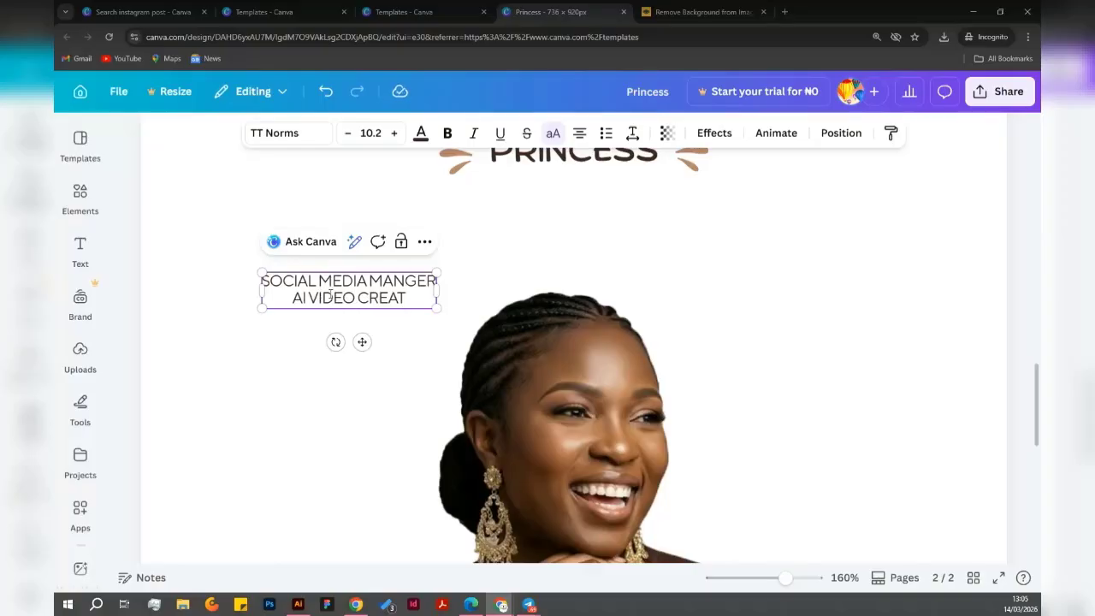
text(OR)
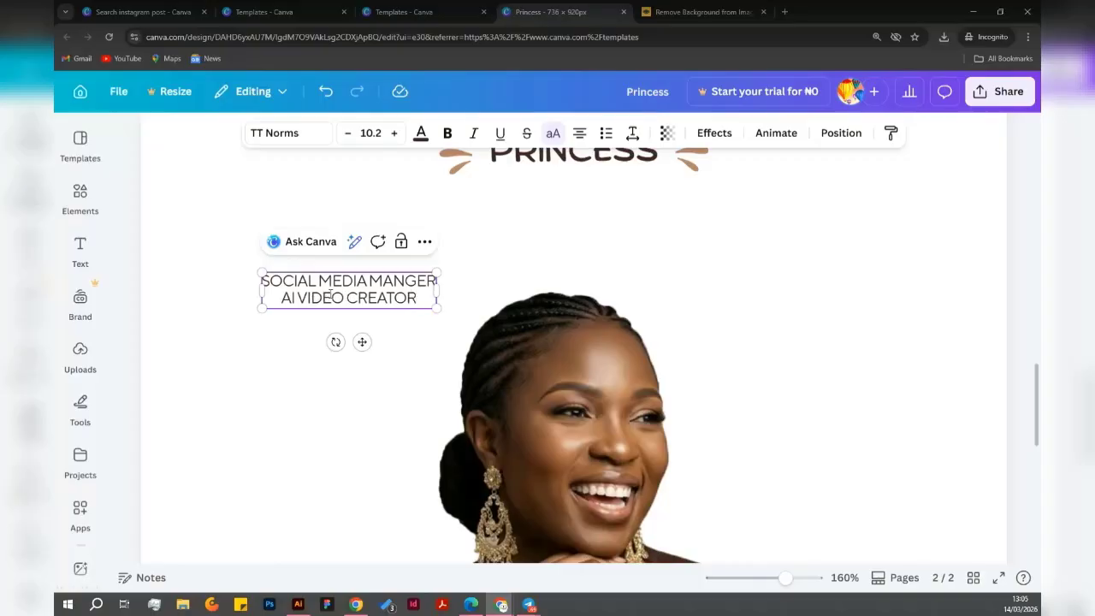
Add a third line reading "GRAPHICS DESIGNER" to the same text box.
key(Return)
text(GRAPHI)
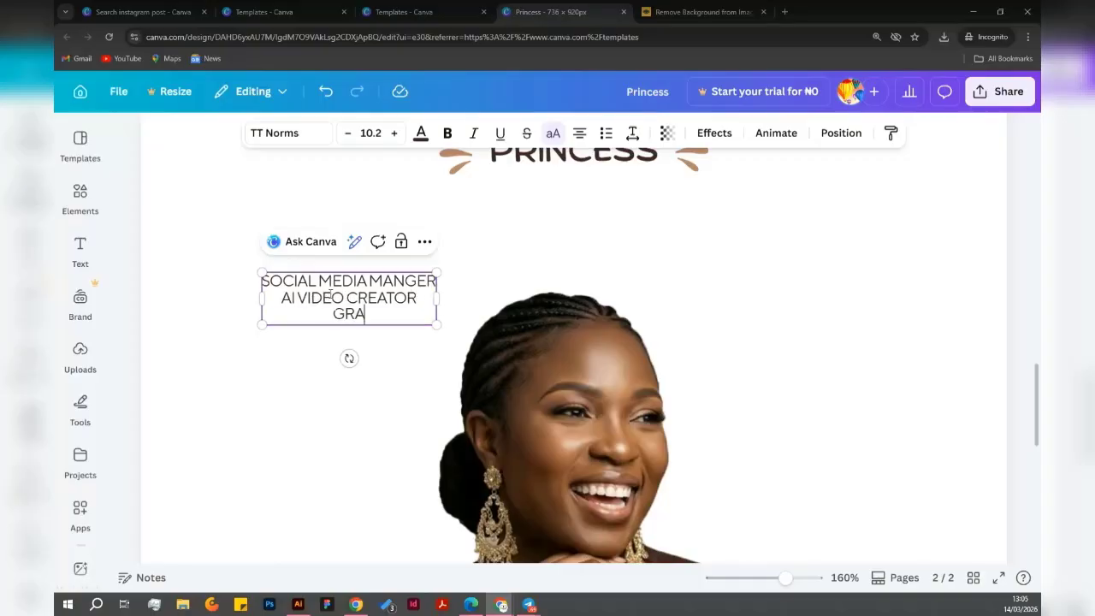
key(BackSpace)
key(BackSpace)
key(BackSpace)
key(BackSpace)
key(BackSpace)
key(BackSpace)
text(GRAPHIS)
key(BackSpace)
text(CS)
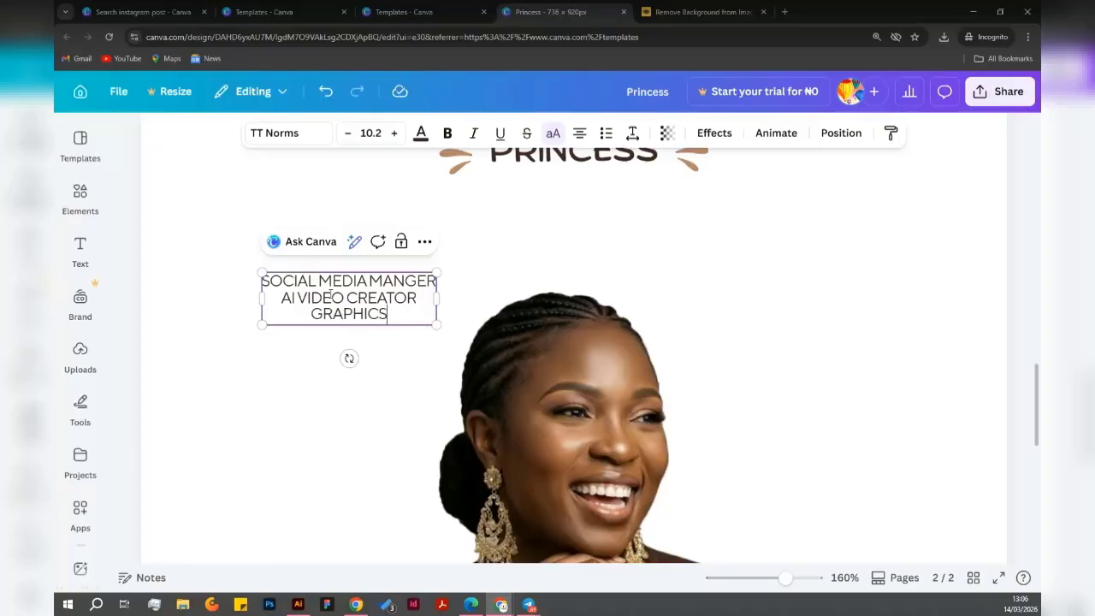
text( DESIGNER)
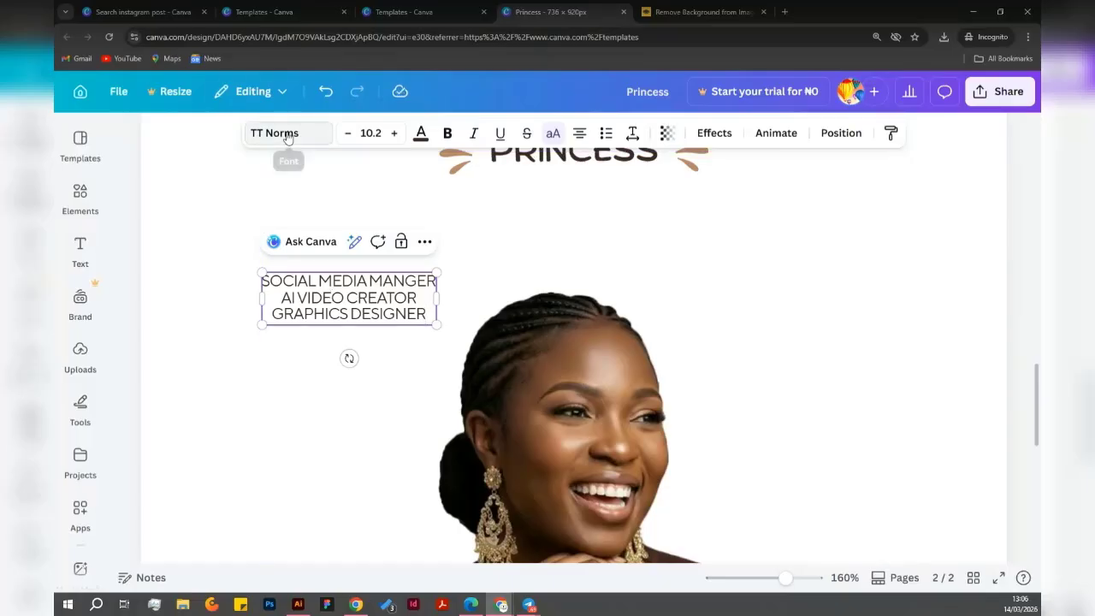
Try the Coming Soon font on the "GRAPHICS DESIGNER" line.
click(287, 135)
click(220, 444)
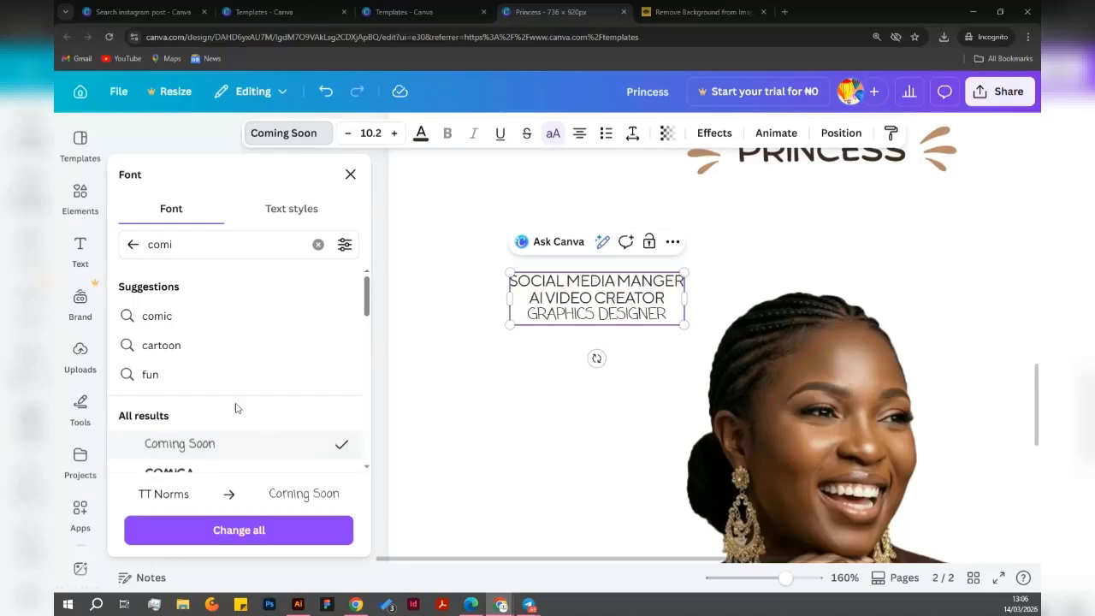
click(493, 378)
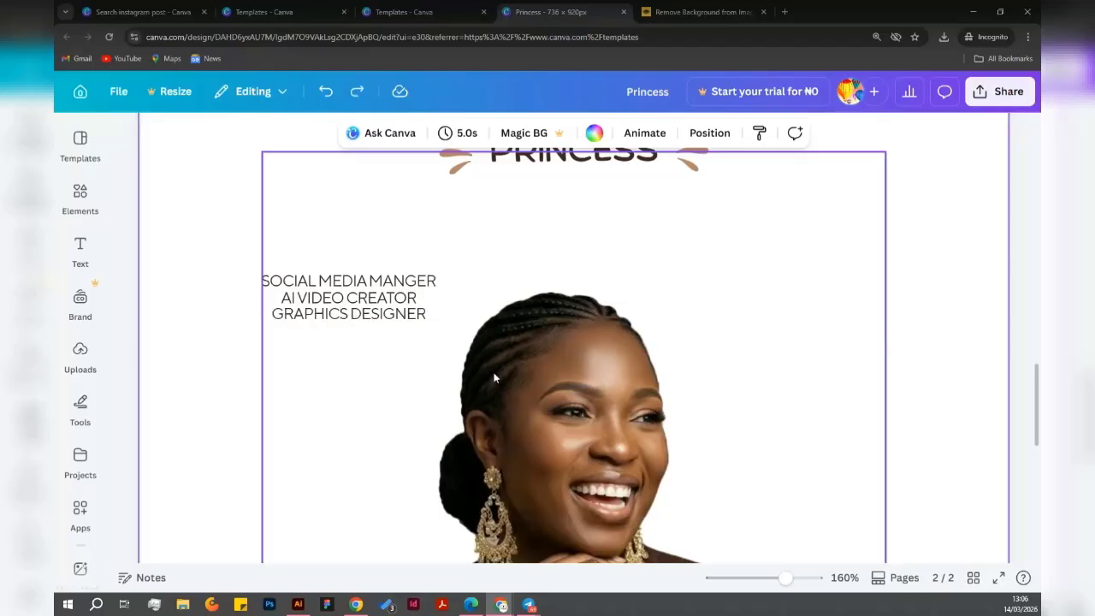
Find comic fonts and apply Shantell Sans to the whole three-line text box.
click(342, 305)
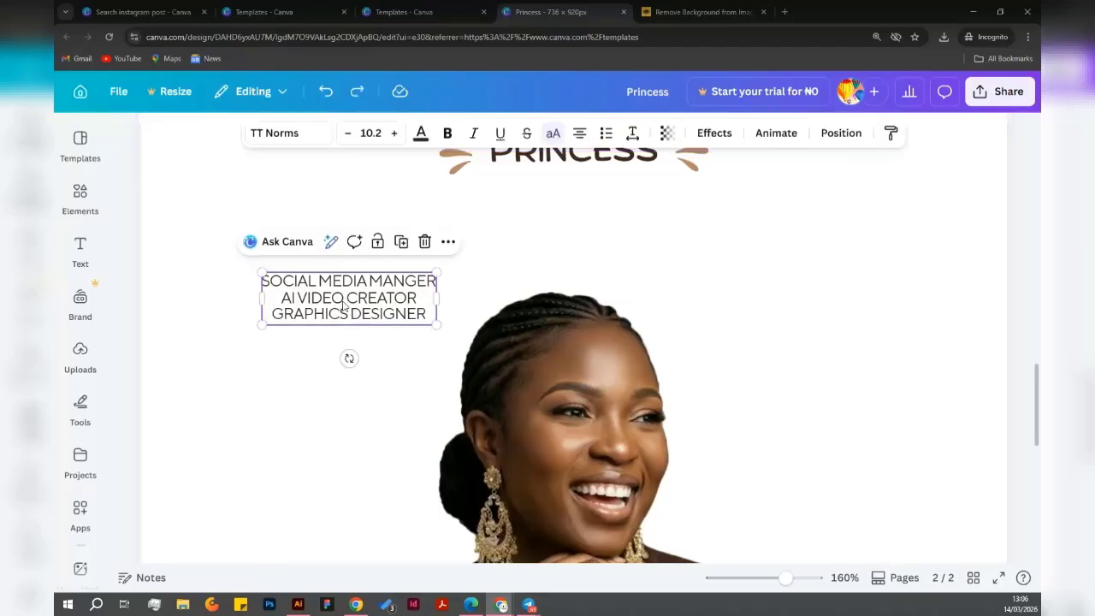
click(256, 134)
click(176, 318)
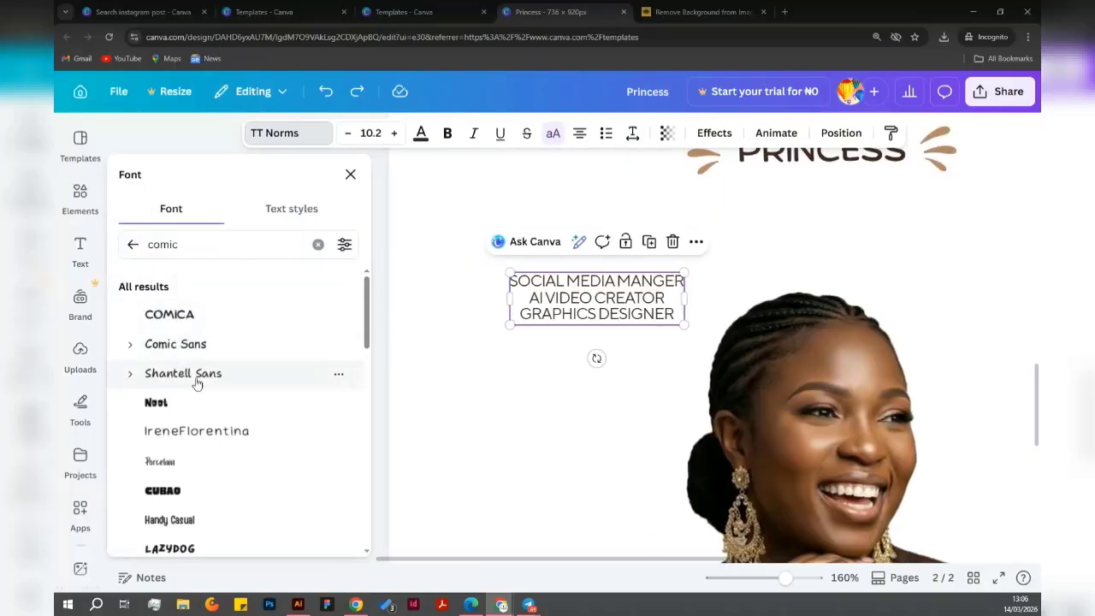
click(206, 379)
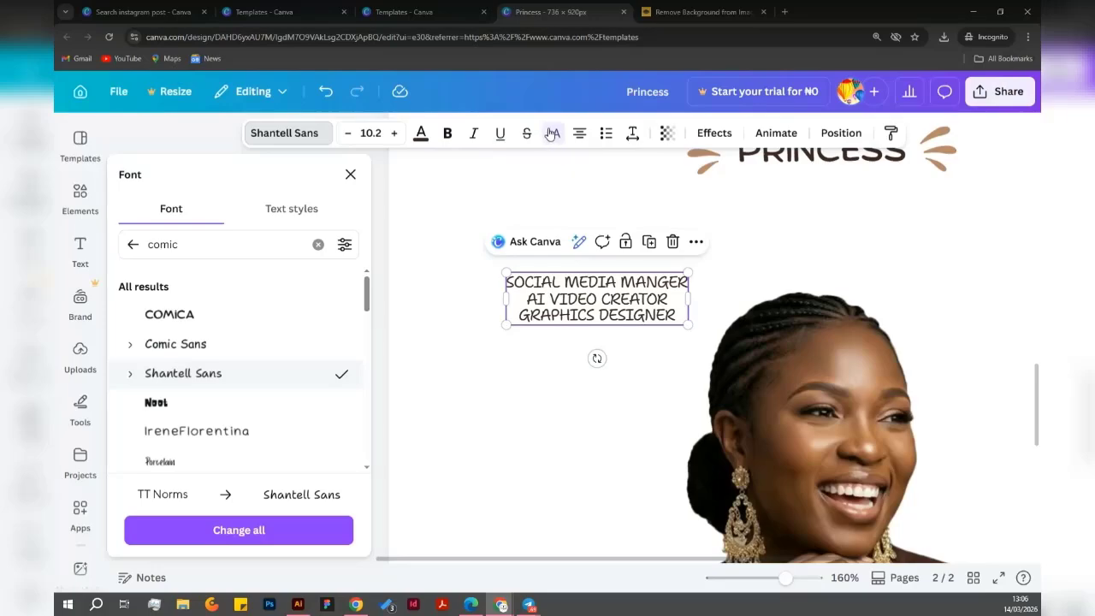
Switch the three-line job titles from all uppercase to normal sentence case.
click(550, 134)
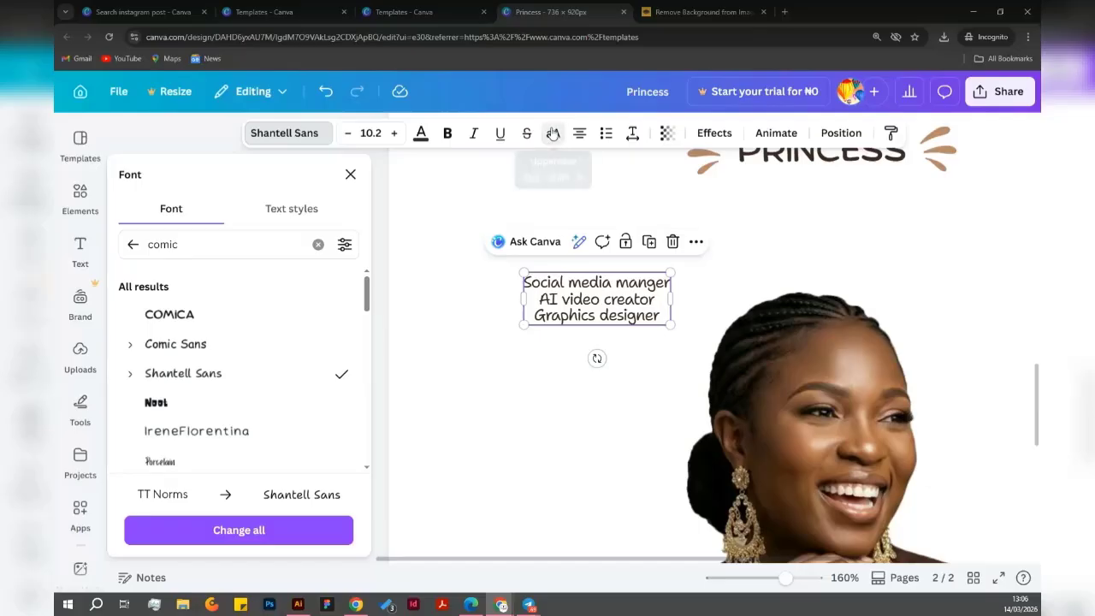
click(553, 135)
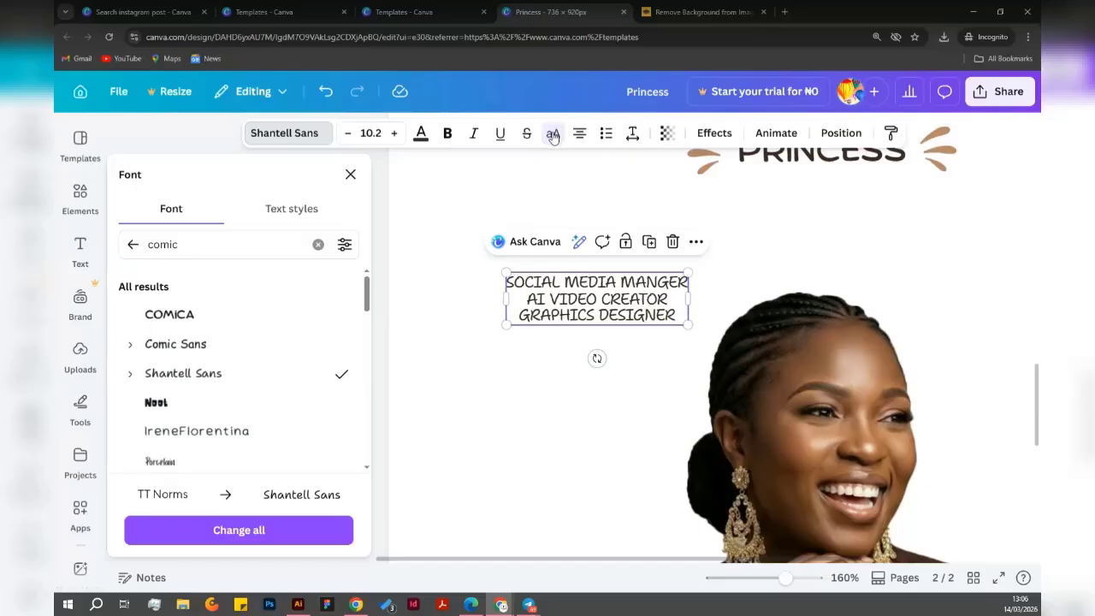
click(553, 135)
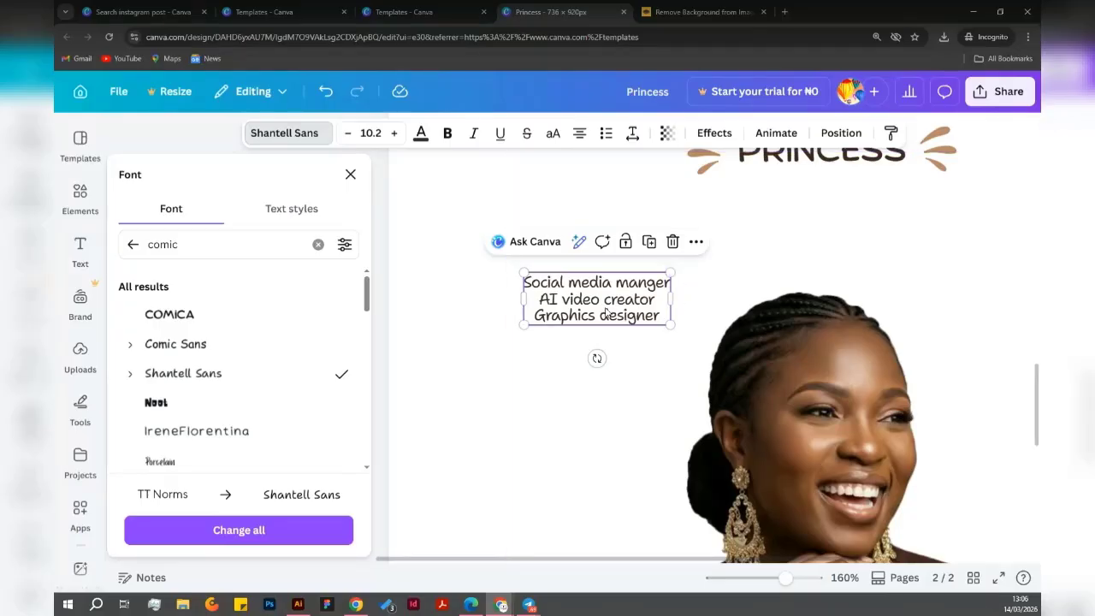
Tilt the job-titles text counterclockwise and move it to the left of the woman's head, slightly lower than before.
drag(622, 304, 600, 309)
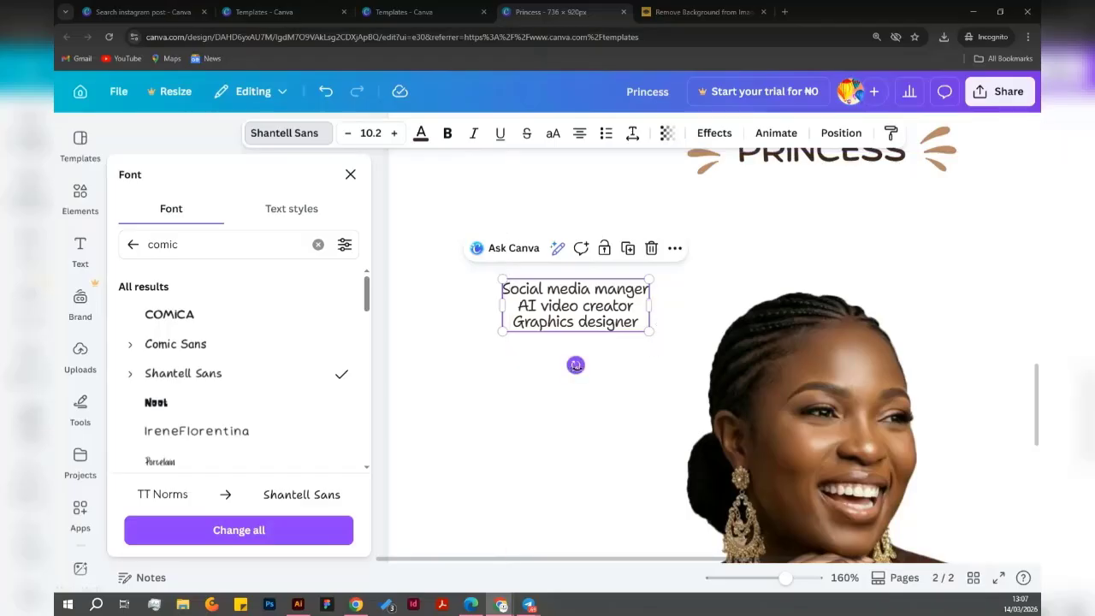
drag(575, 365, 594, 367)
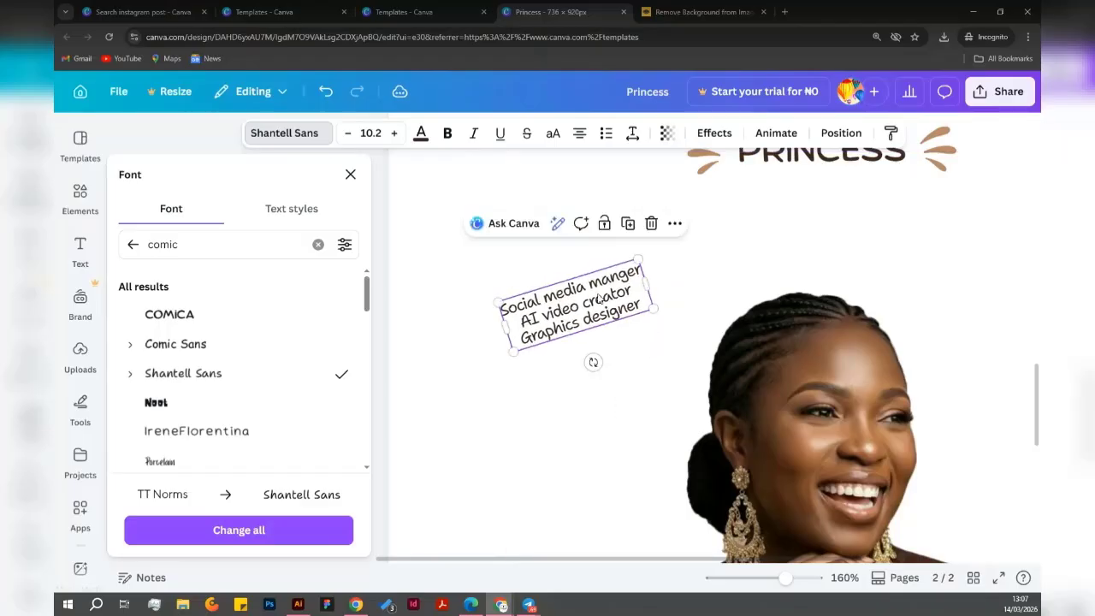
drag(594, 291, 589, 343)
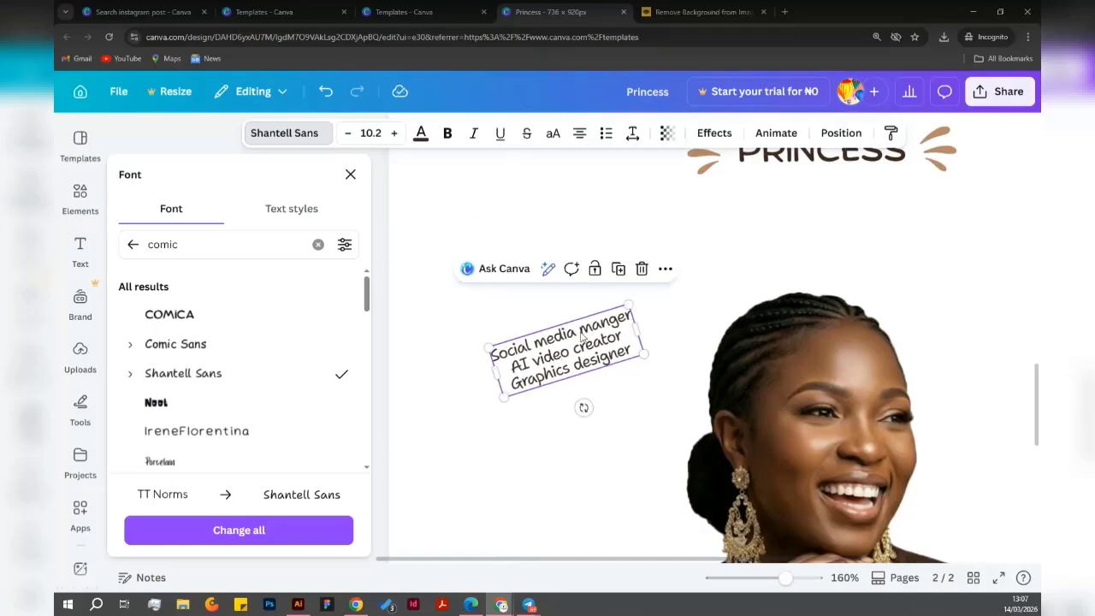
Reduce the tilt of the job-titles text and move it slightly up and closer to the woman's head.
click(650, 324)
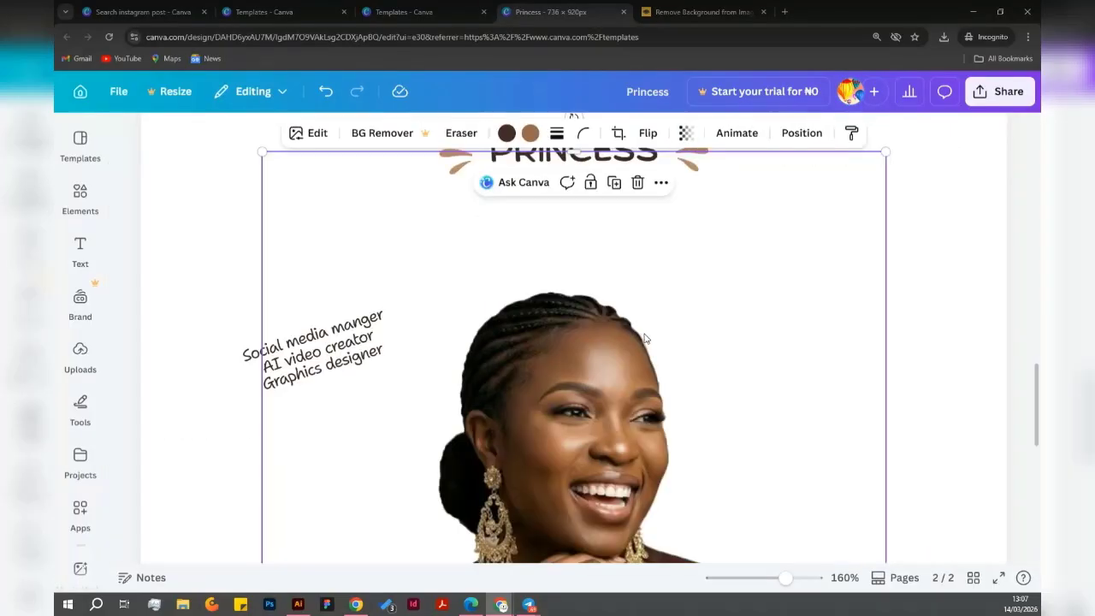
scroll(620, 336, down, 2)
scroll(620, 336, down, 2)
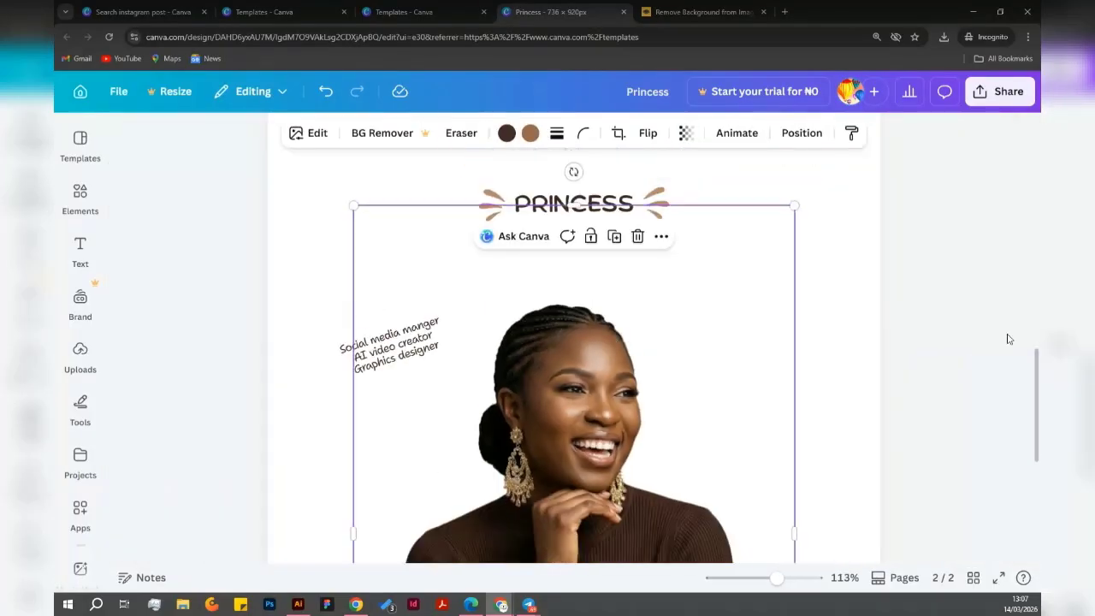
click(1008, 339)
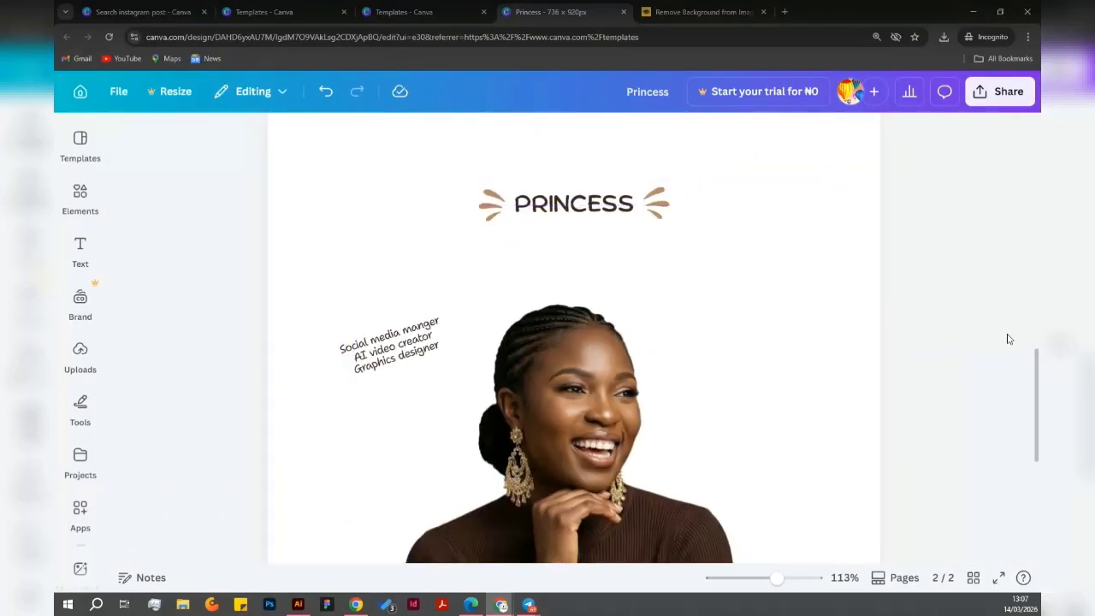
click(389, 338)
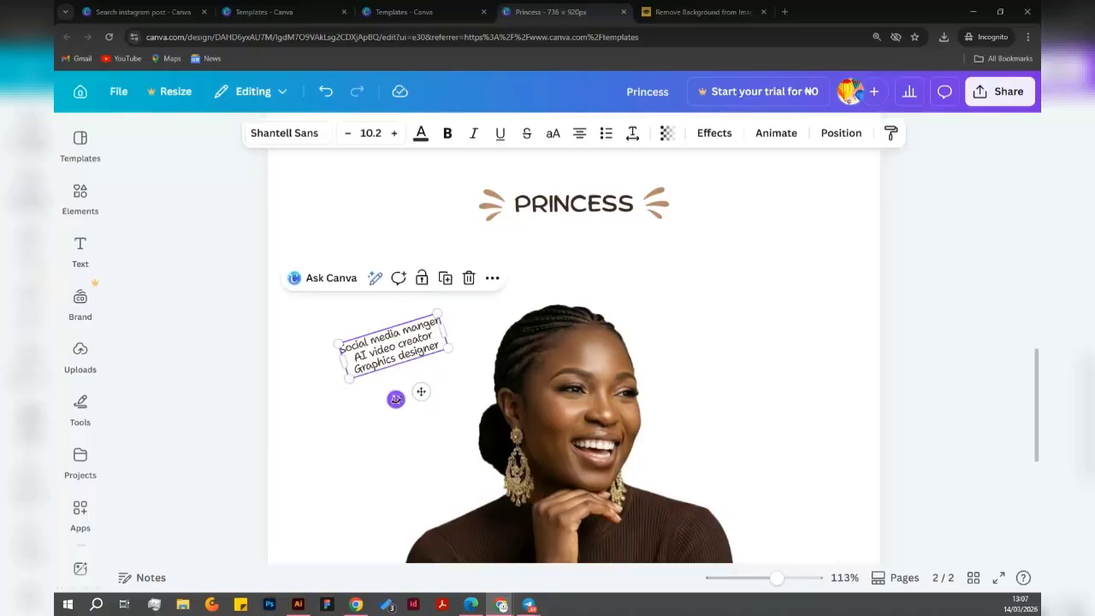
drag(395, 399, 388, 396)
drag(408, 341, 416, 324)
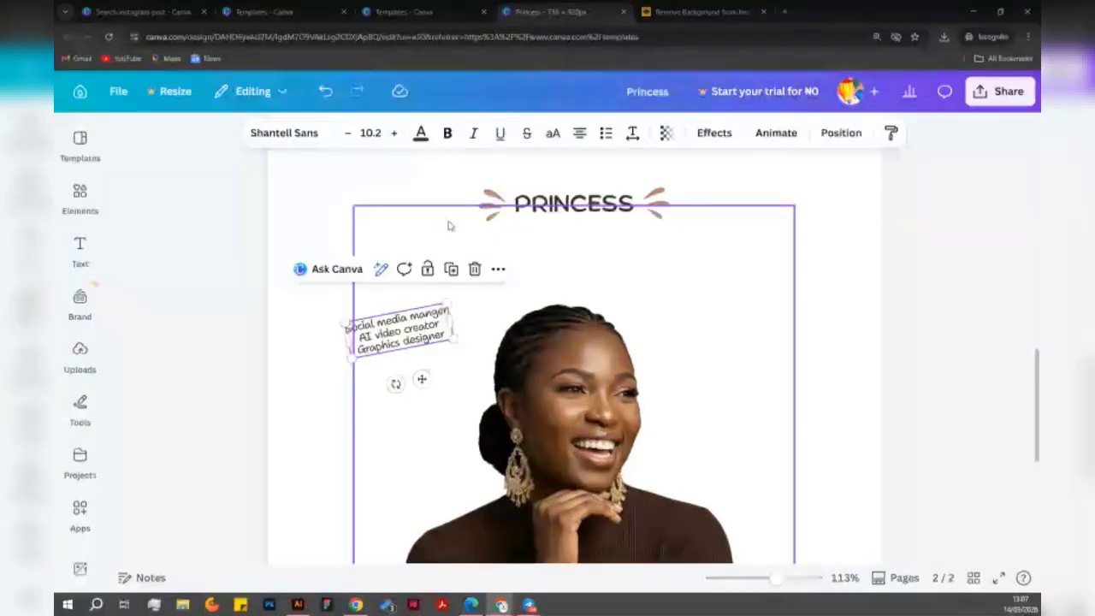
Search the graphics elements for "arrow" in place of the earlier splash search.
click(80, 195)
click(79, 243)
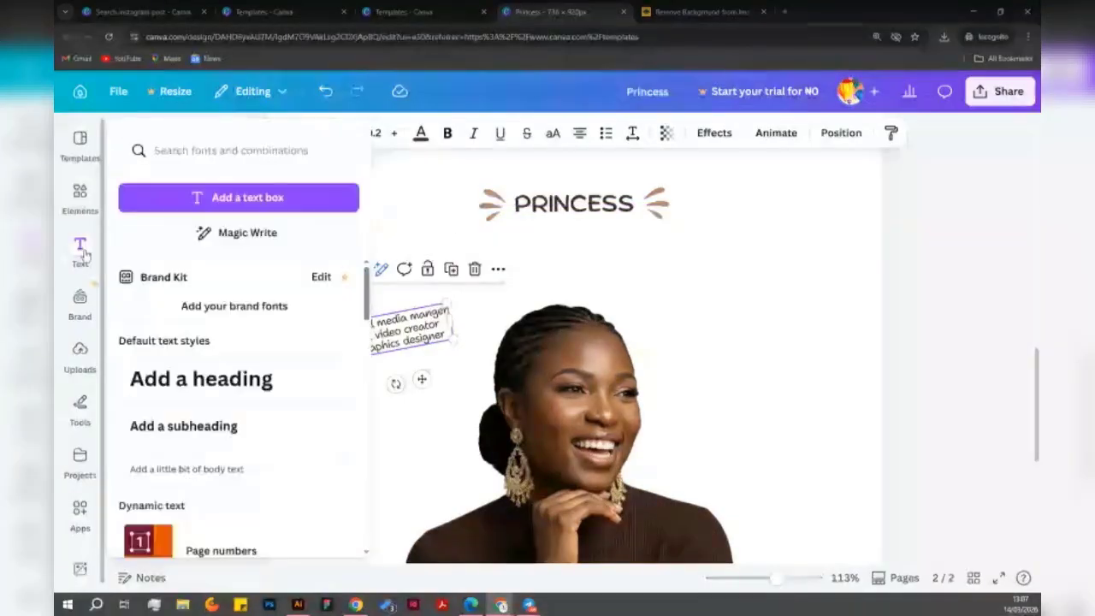
click(80, 299)
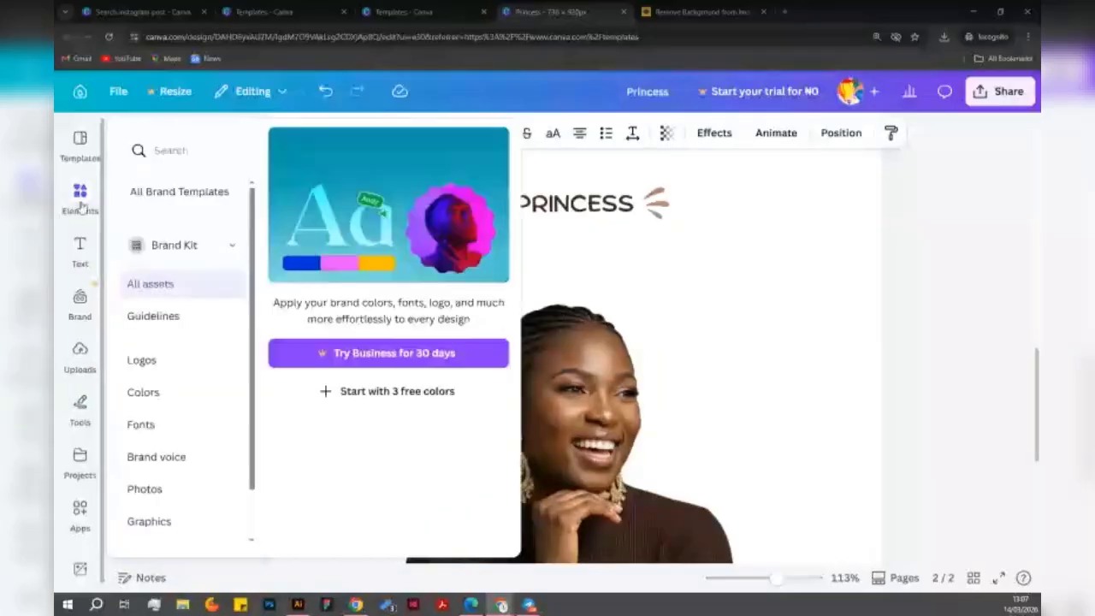
click(80, 198)
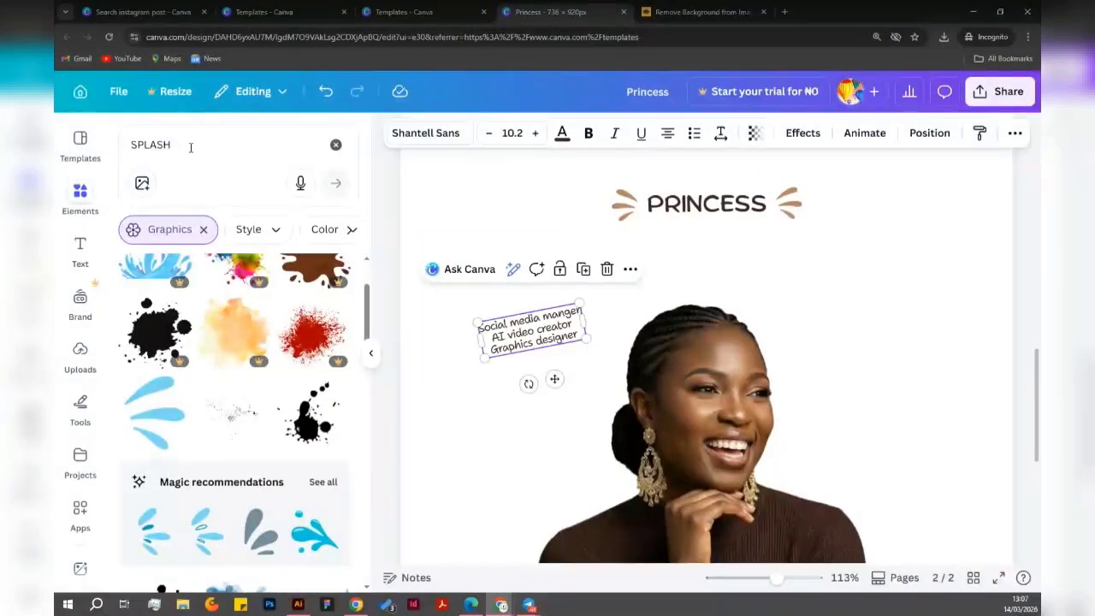
click(190, 147)
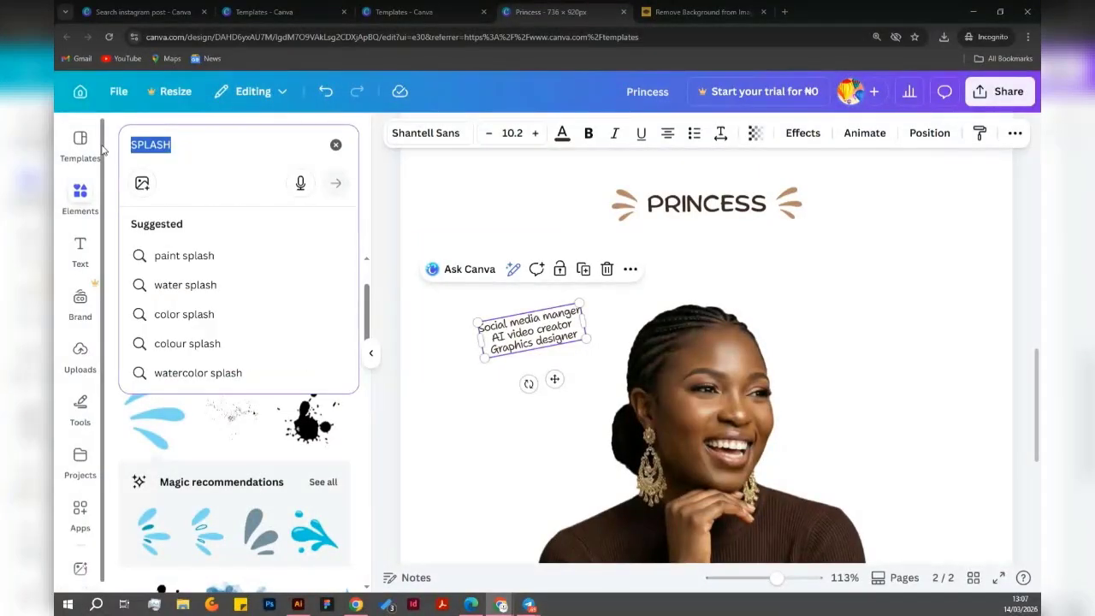
text(arra)
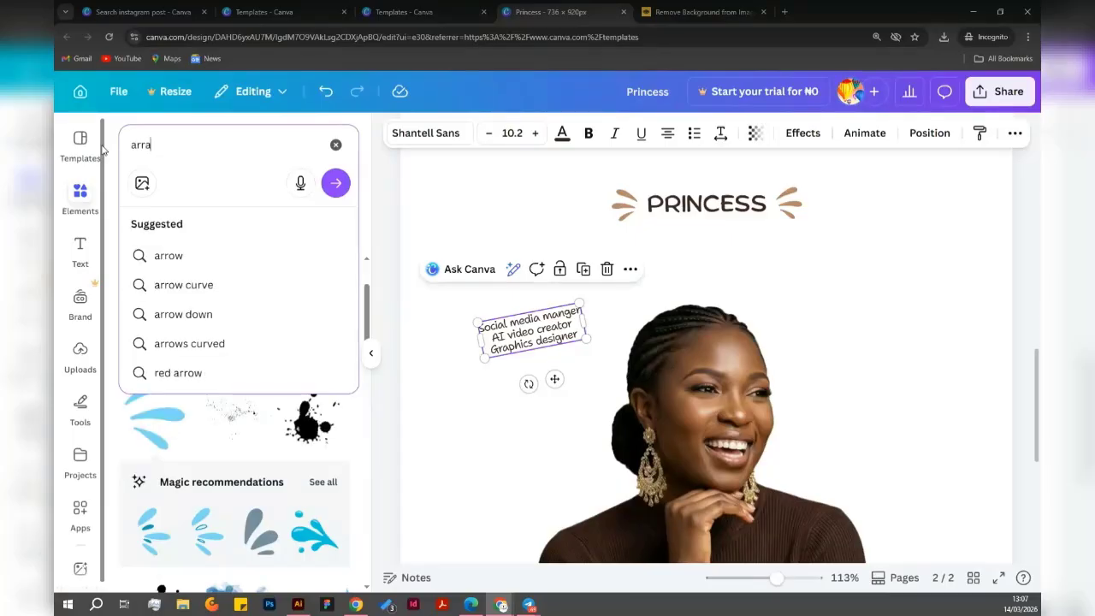
key(BackSpace)
text(ow)
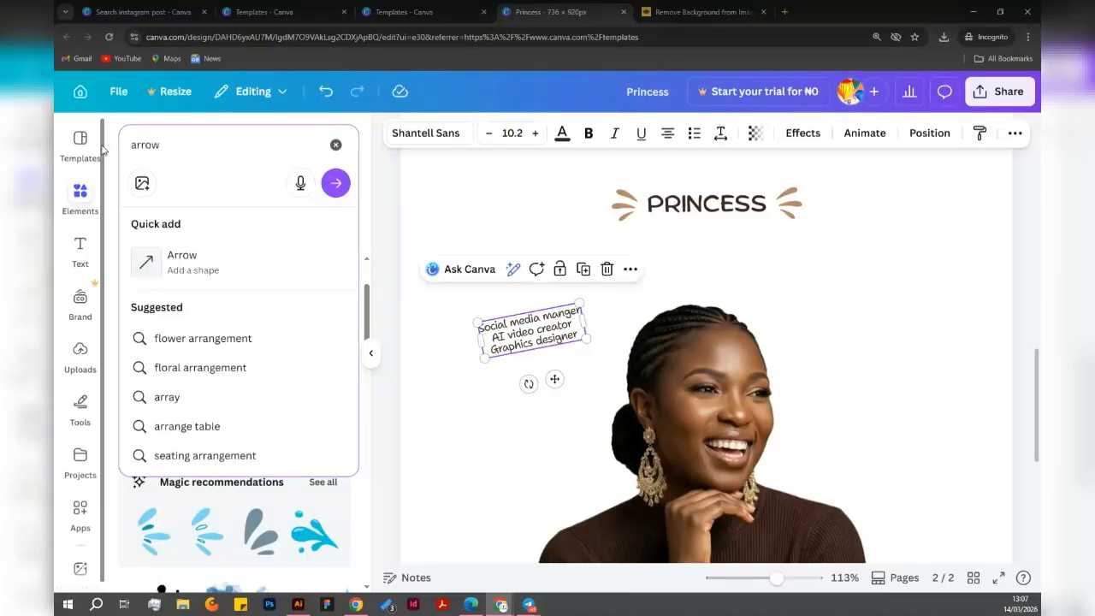
key(Return)
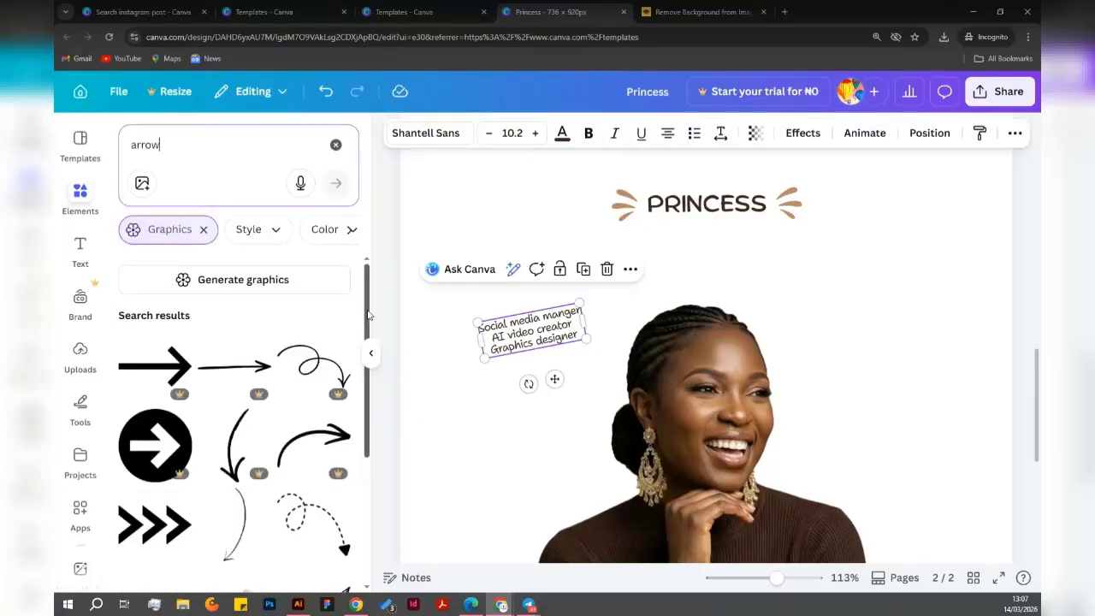
Browse the arrow graphics, add the thick black looped arrow and move it up over the woman's head.
scroll(289, 335, down, 1)
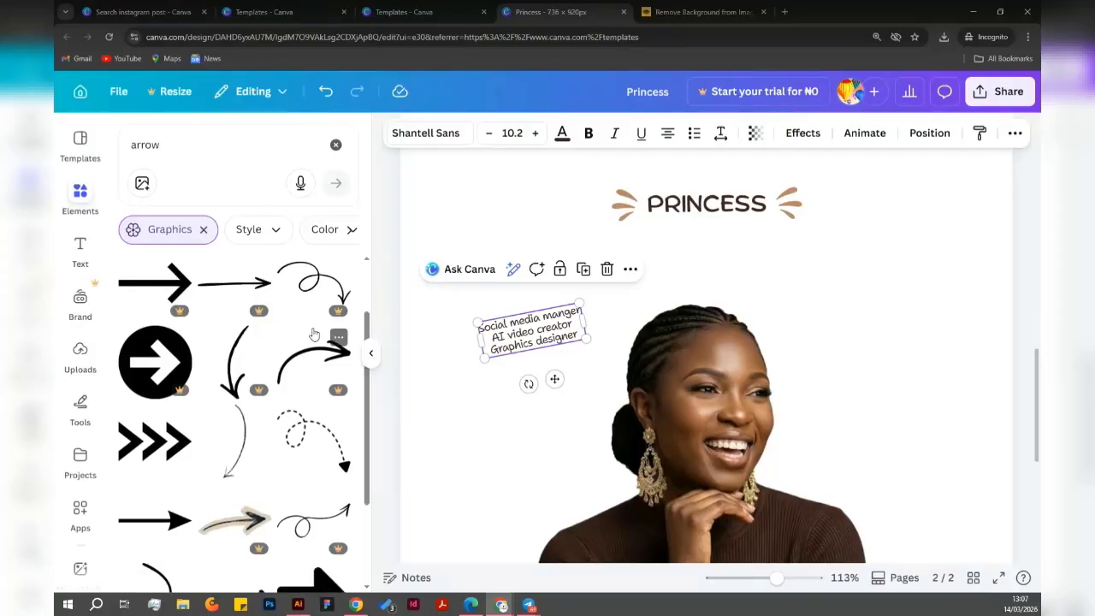
scroll(289, 336, down, 1)
scroll(366, 385, down, 3)
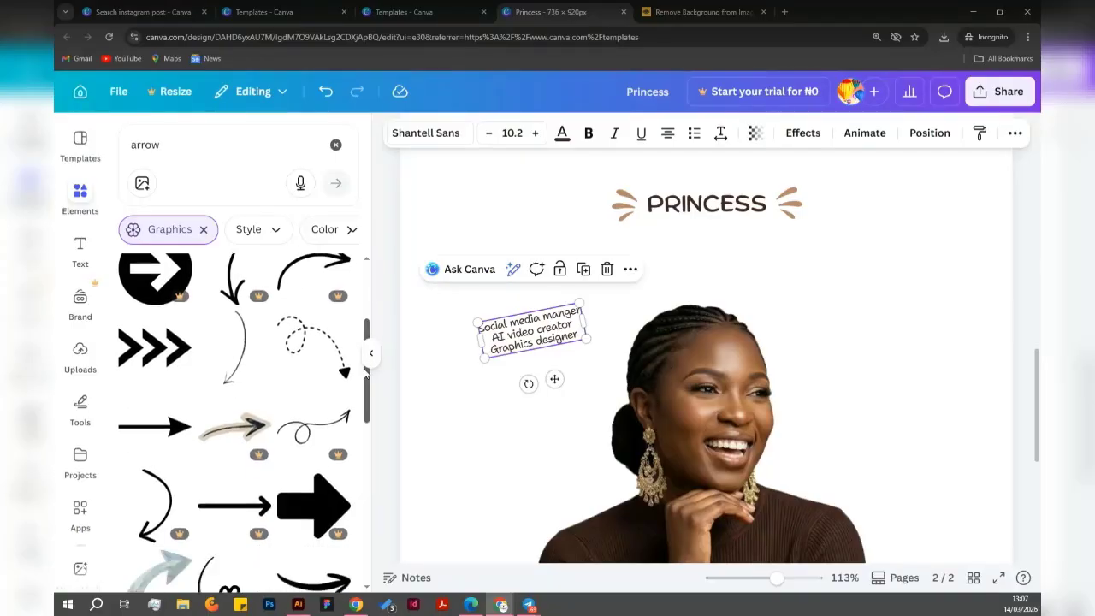
drag(365, 385, 371, 485)
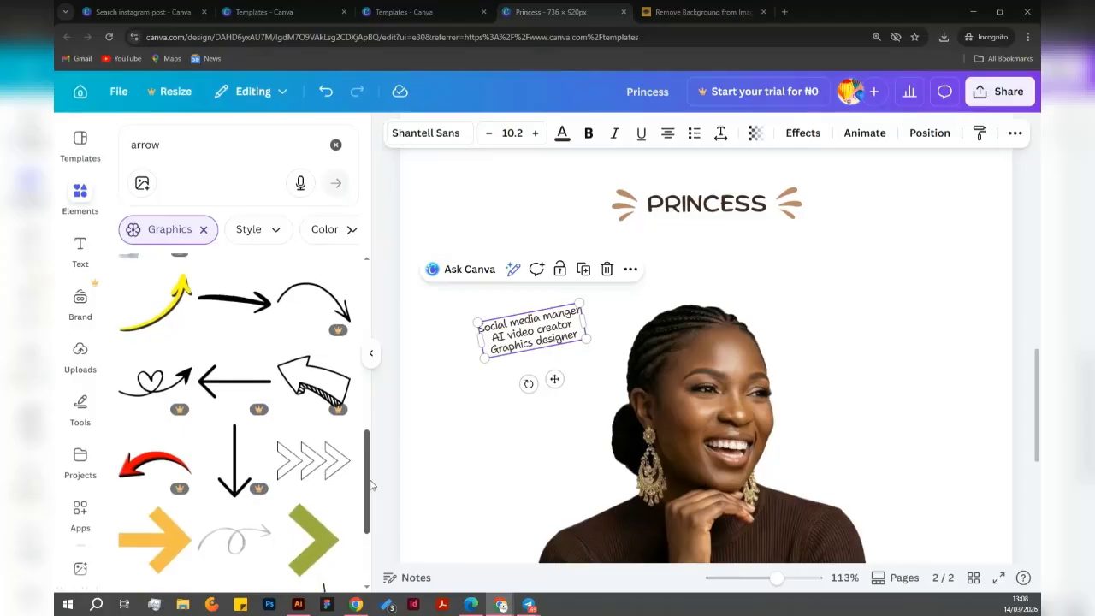
scroll(364, 533, down, 5)
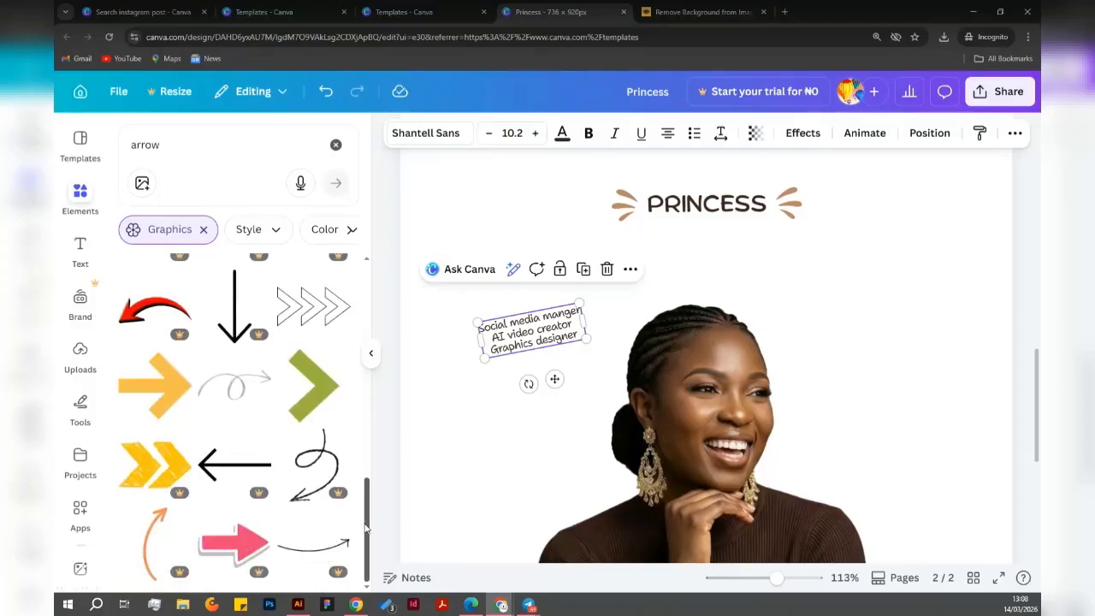
scroll(364, 539, down, 2)
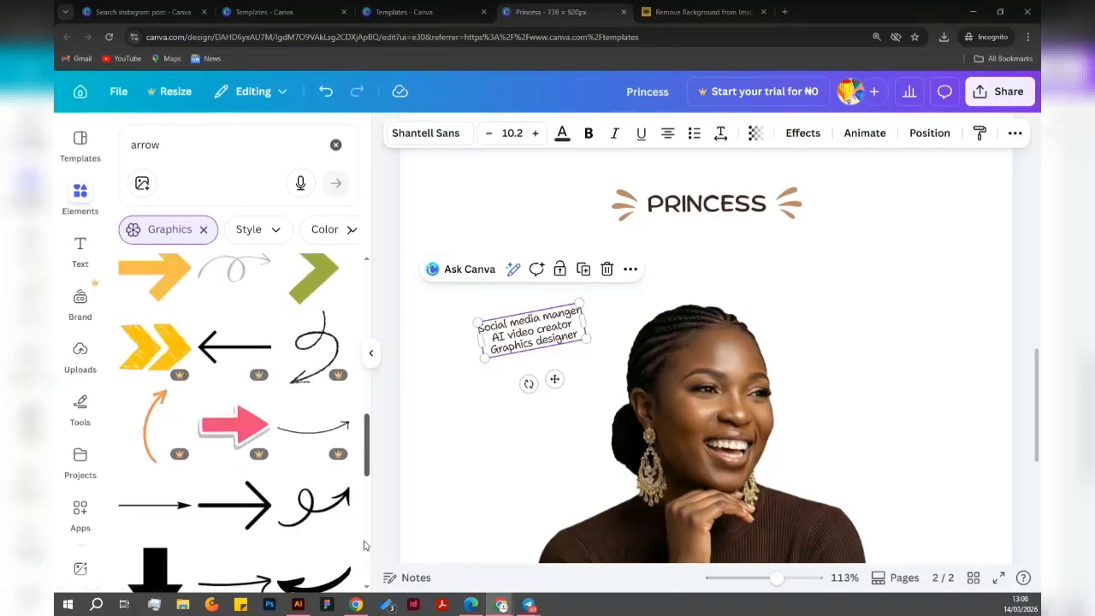
click(314, 513)
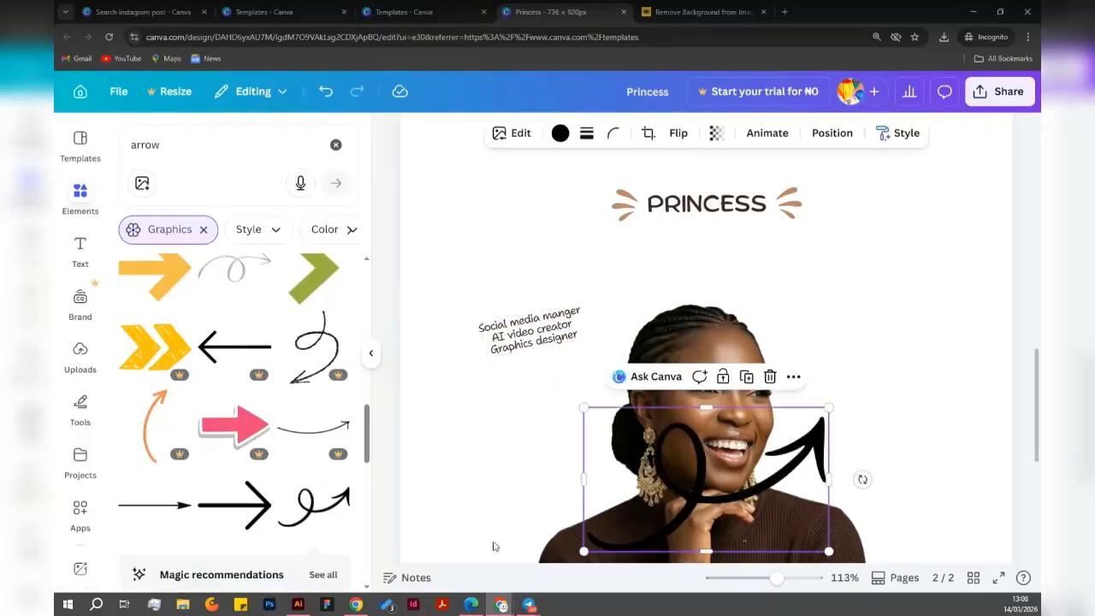
scroll(836, 468, down, 1)
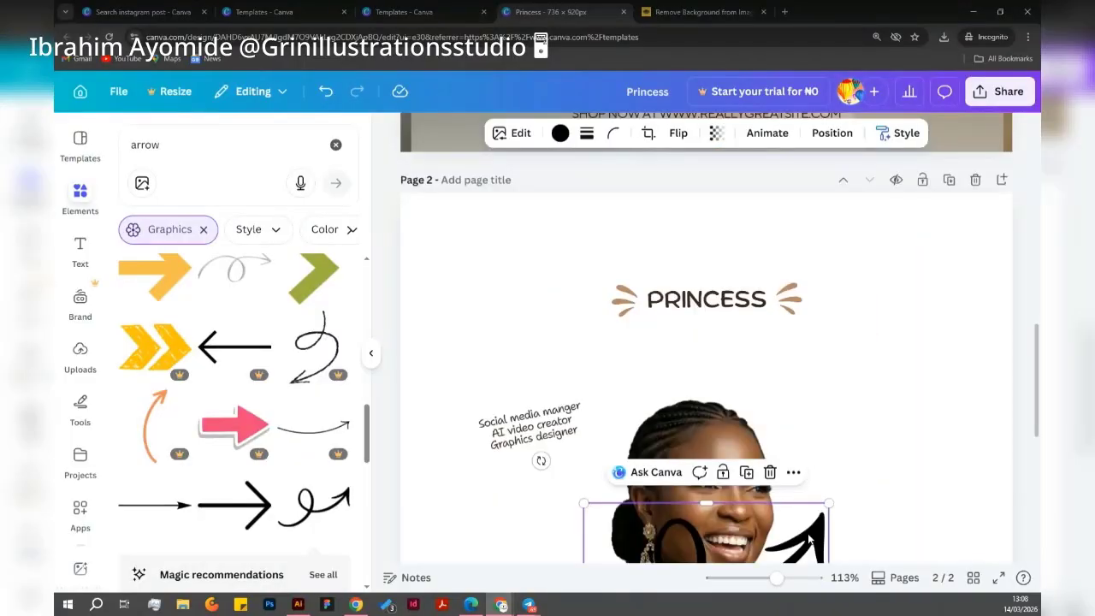
drag(710, 488, 883, 332)
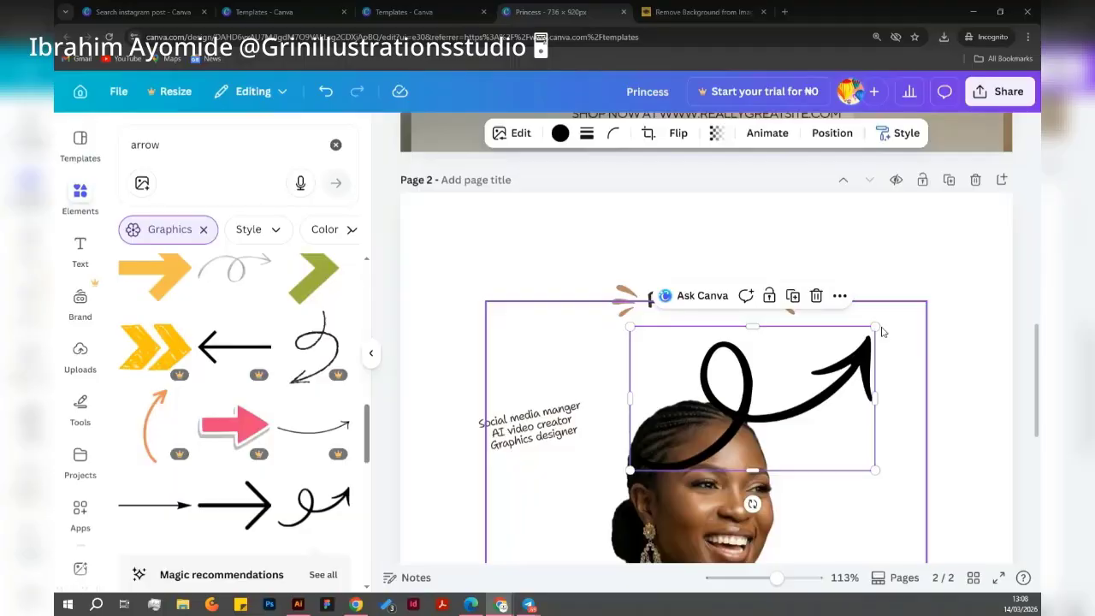
Try to stretch the looped arrow wider toward the page's right edge and taller toward the title.
drag(874, 397, 992, 396)
drag(814, 326, 819, 305)
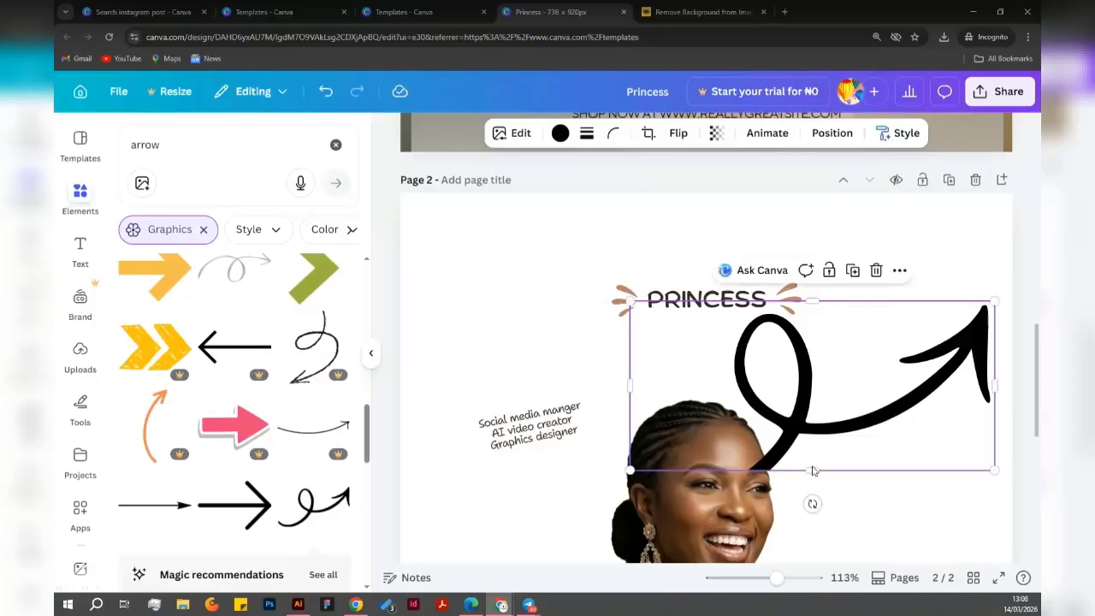
mouse_move(810, 468)
mouse_down()
mouse_move(811, 511)
mouse_move(811, 476)
mouse_move(809, 490)
mouse_move(798, 466)
mouse_up()
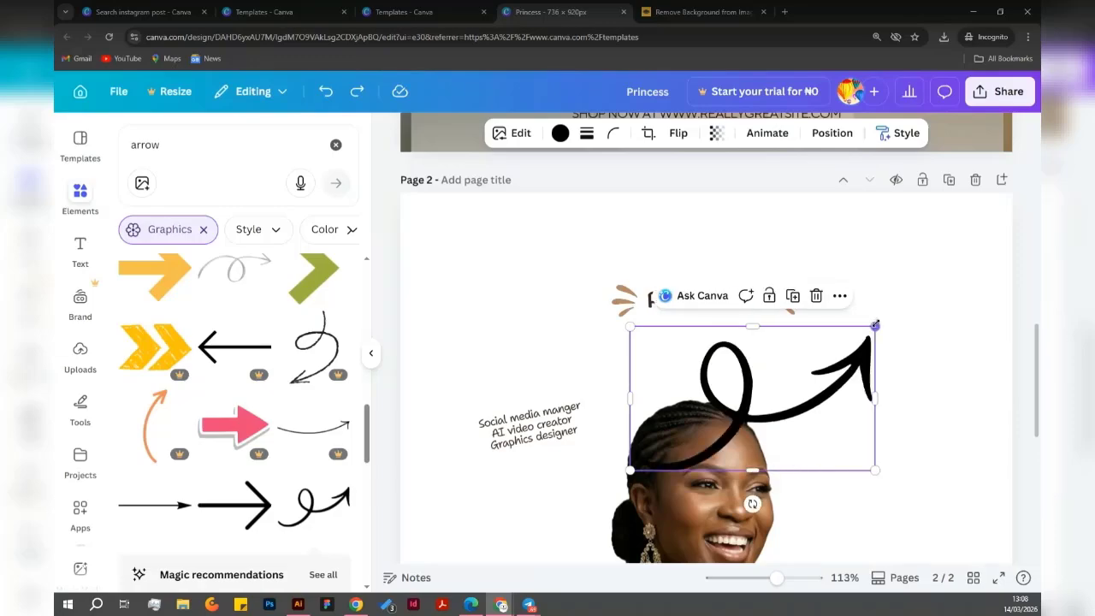
Shrink the looped arrow, place it between the job titles and the woman's hair, and rotate it to point toward the text.
drag(874, 325, 640, 405)
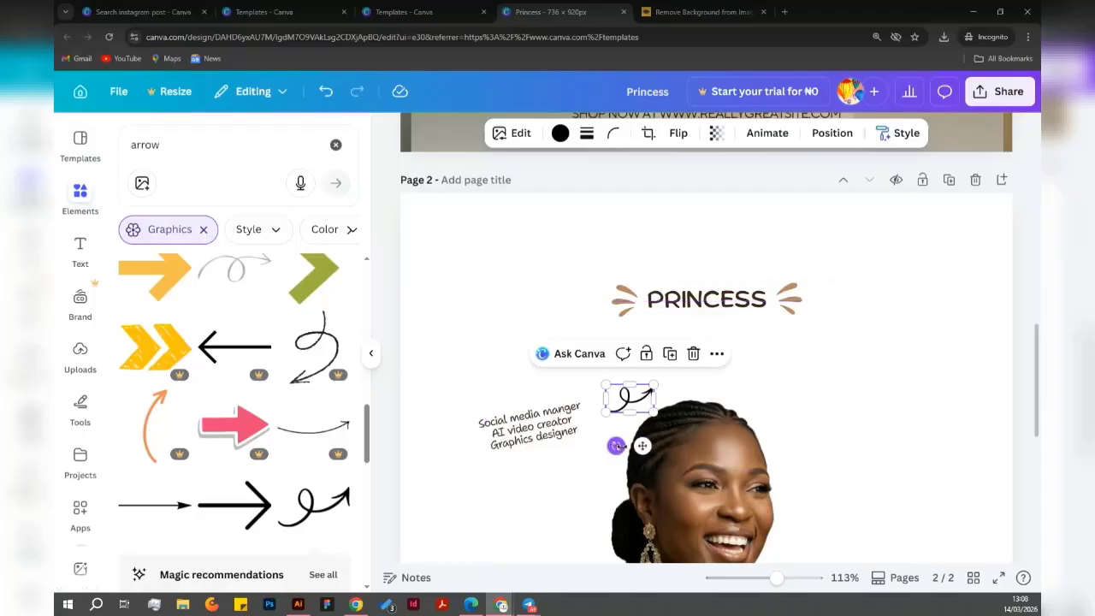
drag(616, 446, 693, 295)
drag(693, 299, 693, 299)
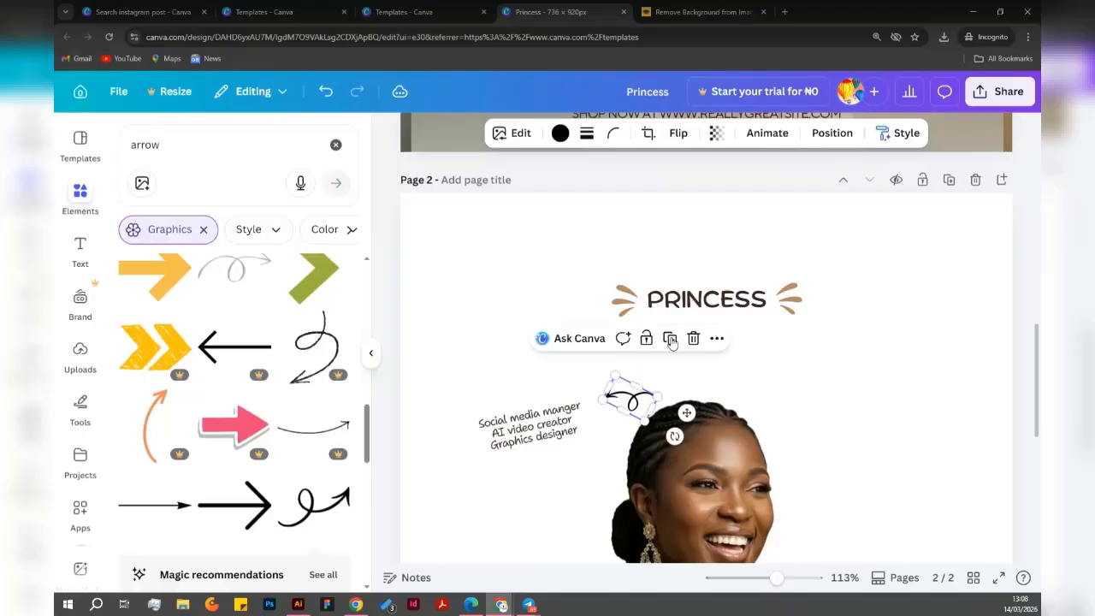
drag(641, 395, 625, 397)
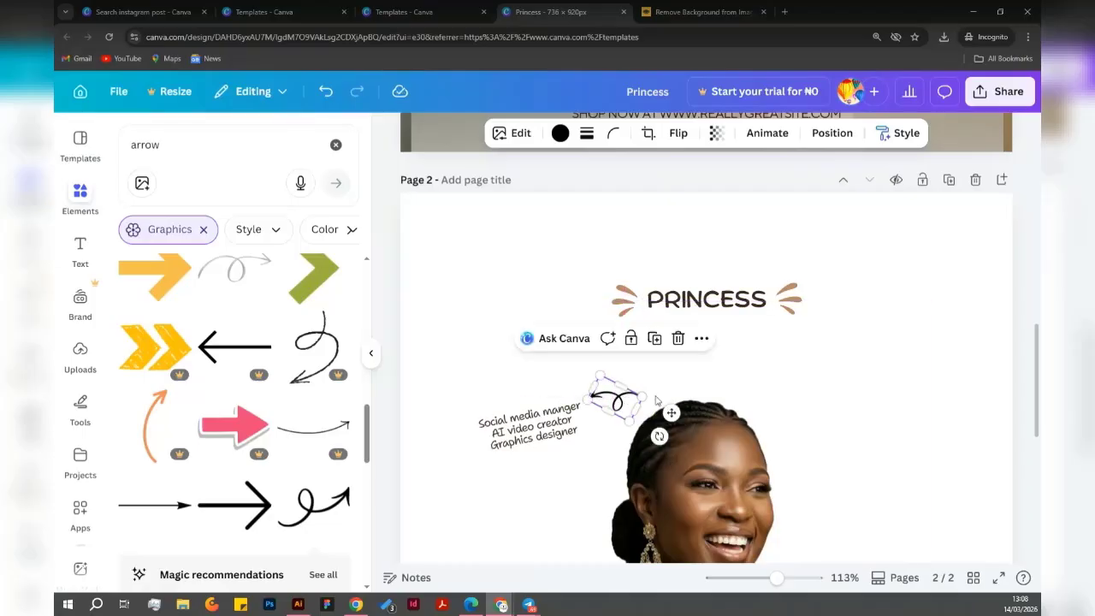
click(680, 391)
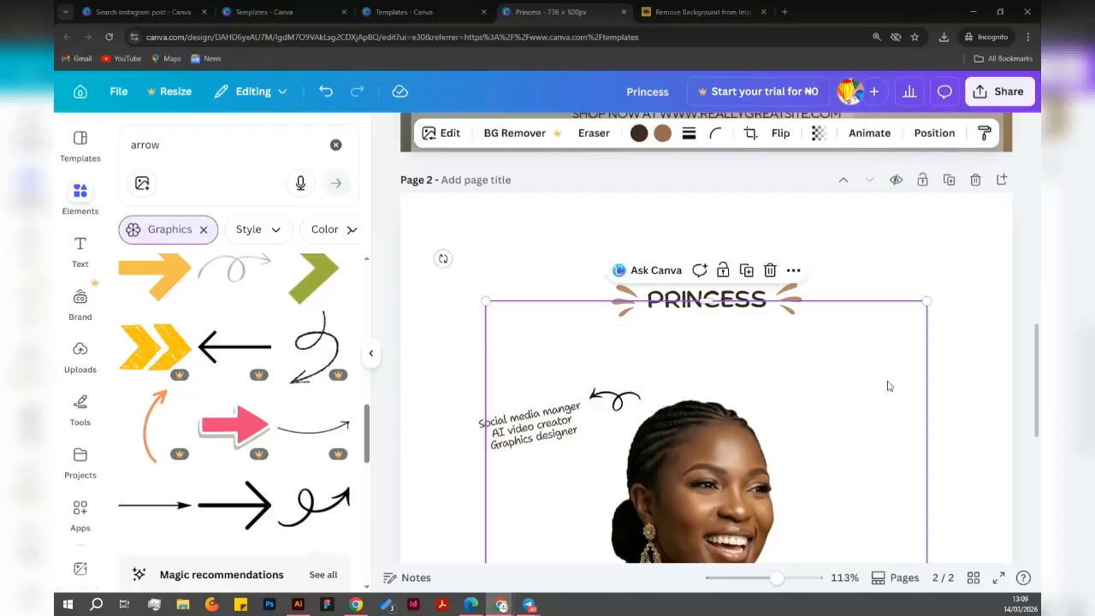
Recolor the small looped arrow with the dark brown from the woman's photo colors.
scroll(888, 385, down, 6)
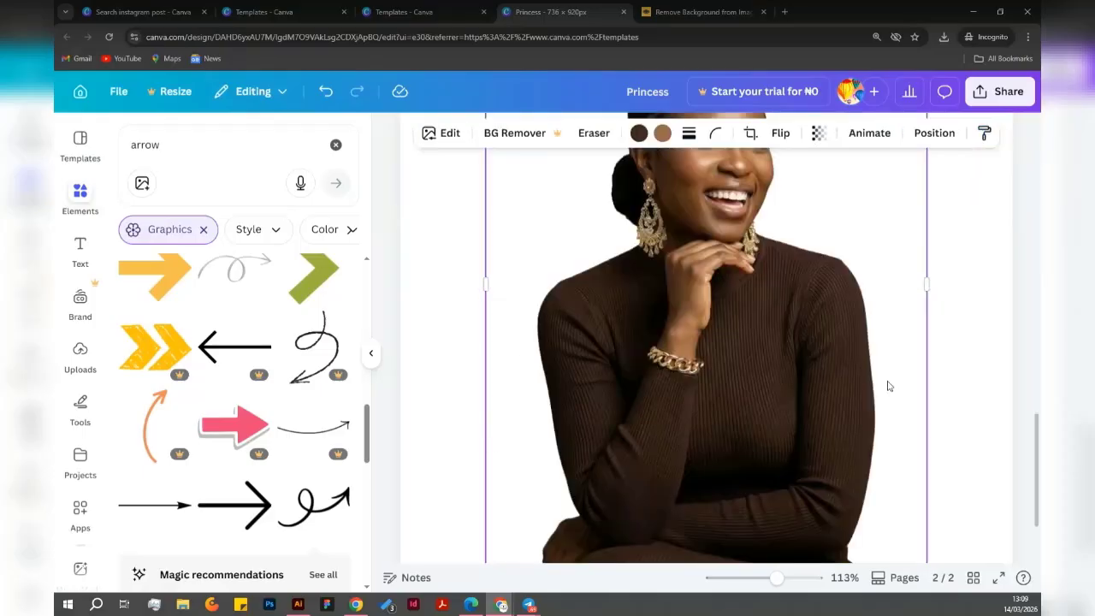
scroll(801, 372, up, 6)
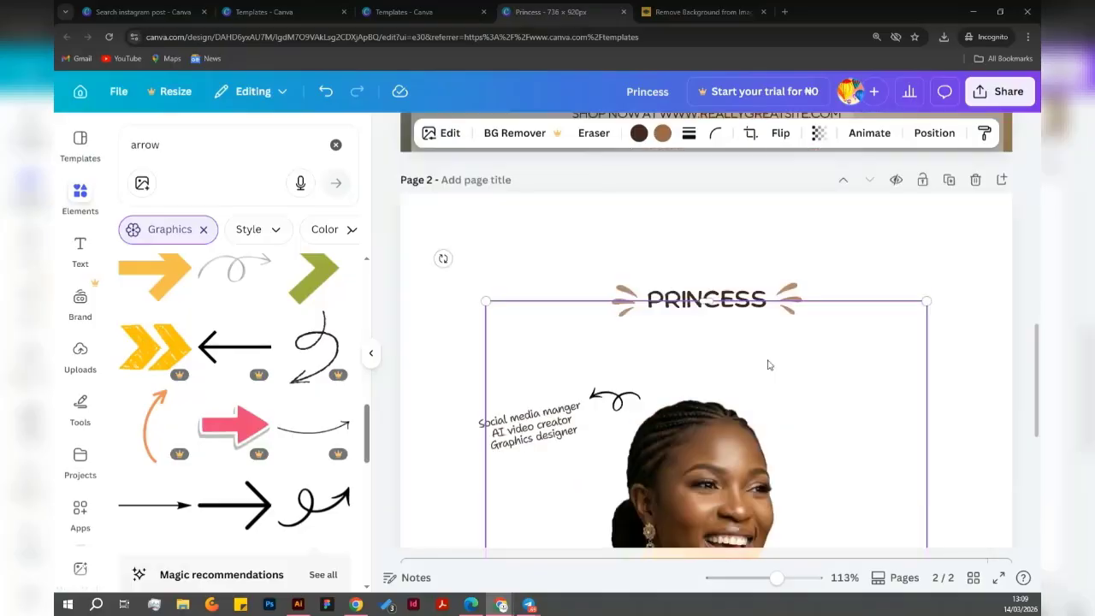
click(617, 404)
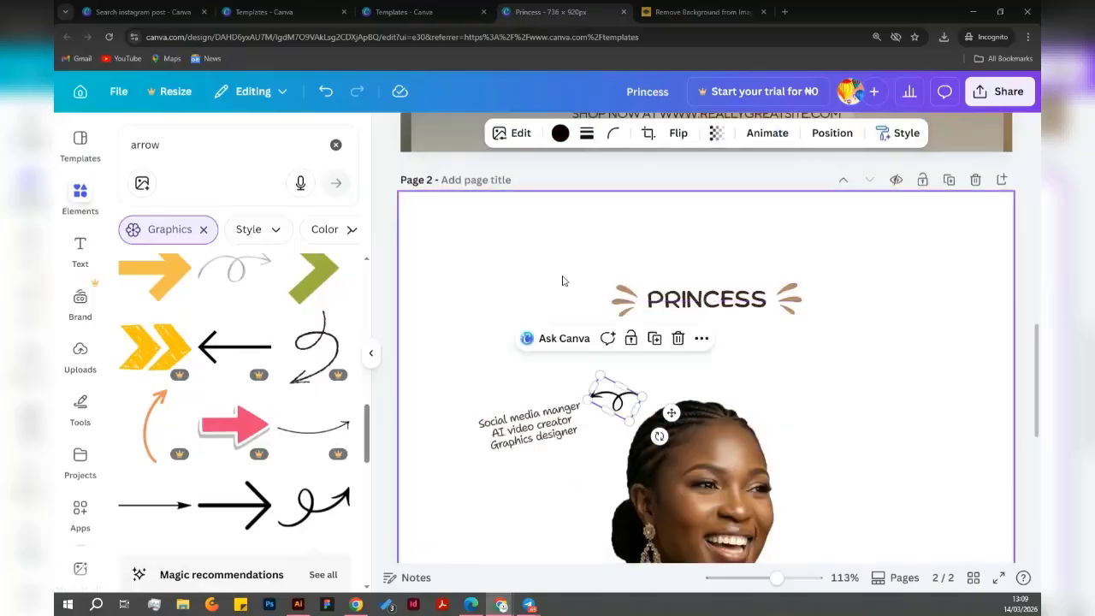
click(560, 134)
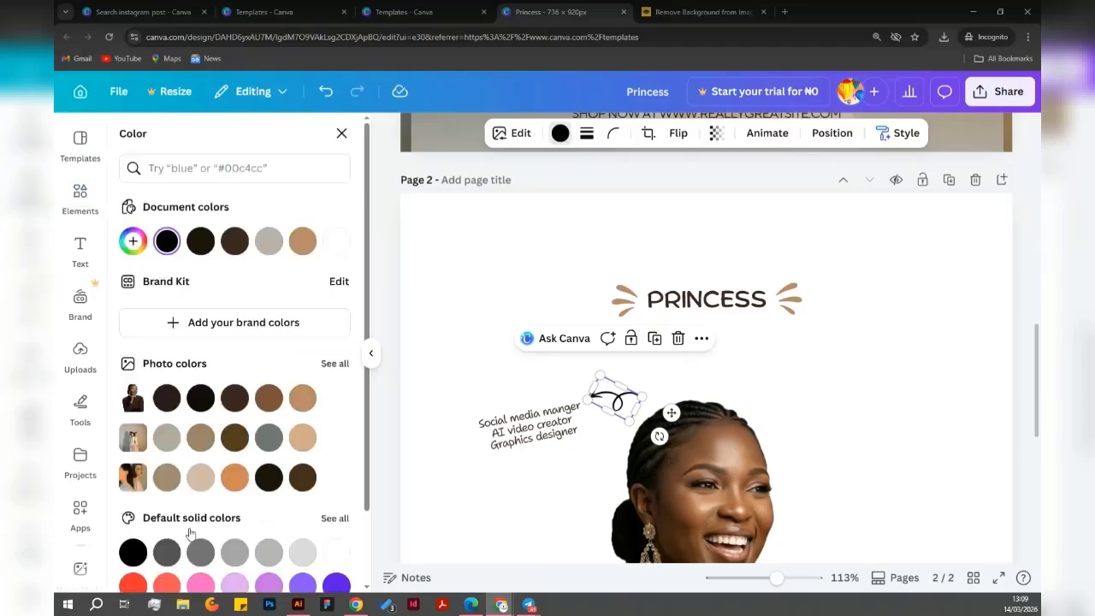
click(267, 400)
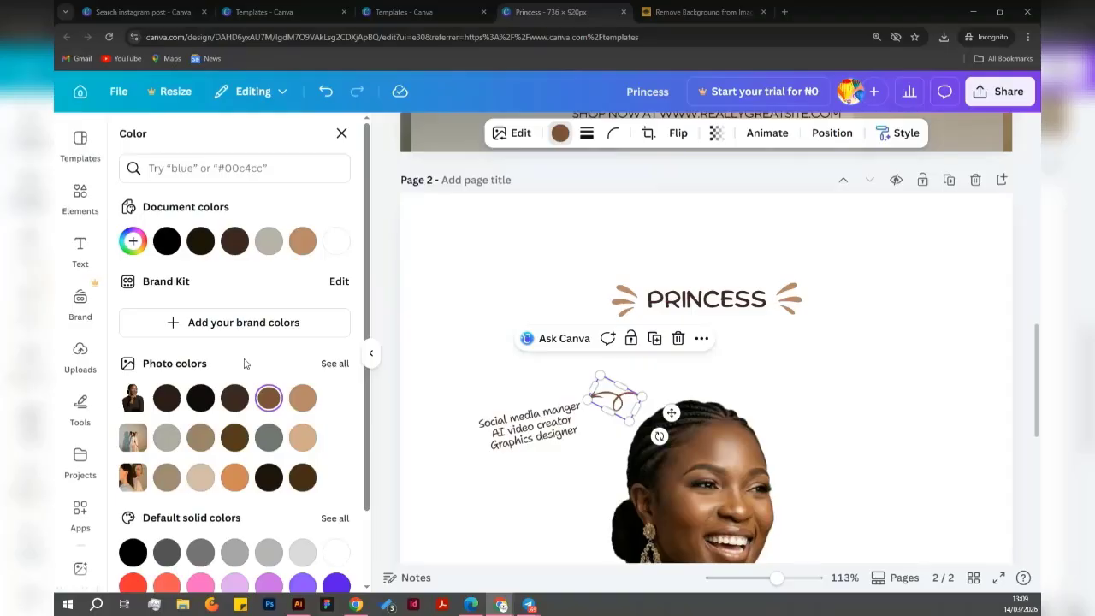
click(236, 397)
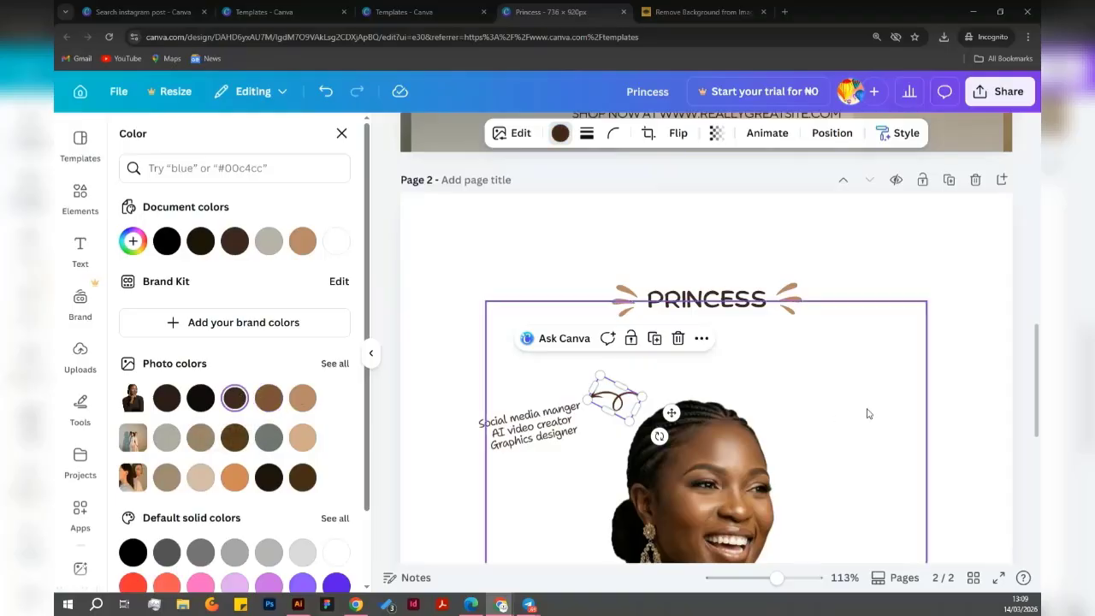
click(536, 357)
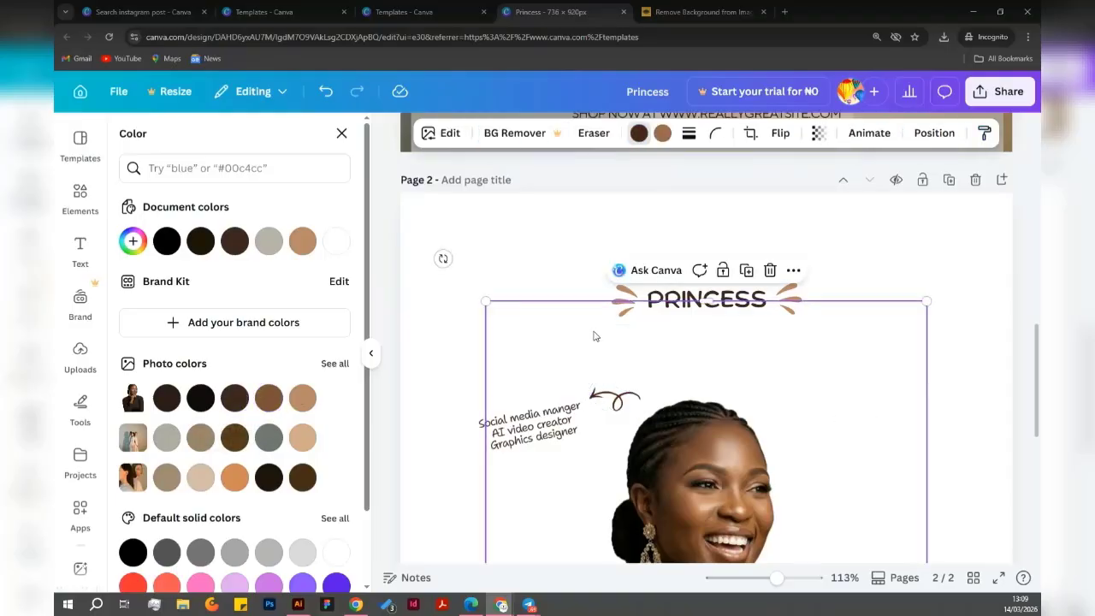
On page 2, copy the "Social media manger, AI video creator, Graphics designer" caption and place the copy to the right of the woman's head.
scroll(616, 335, down, 3)
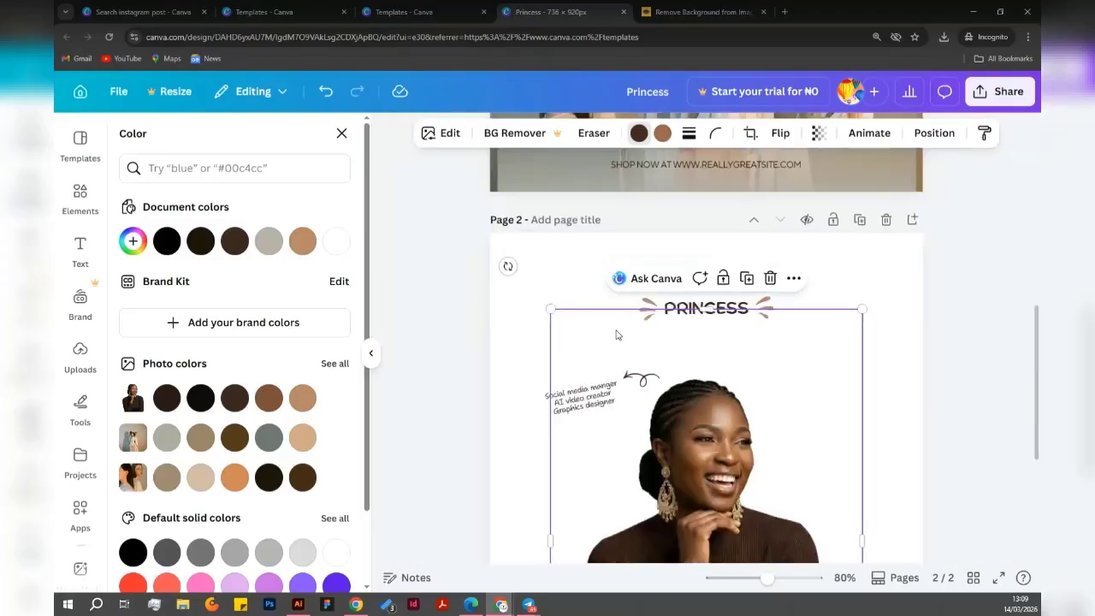
scroll(937, 329, down, 2)
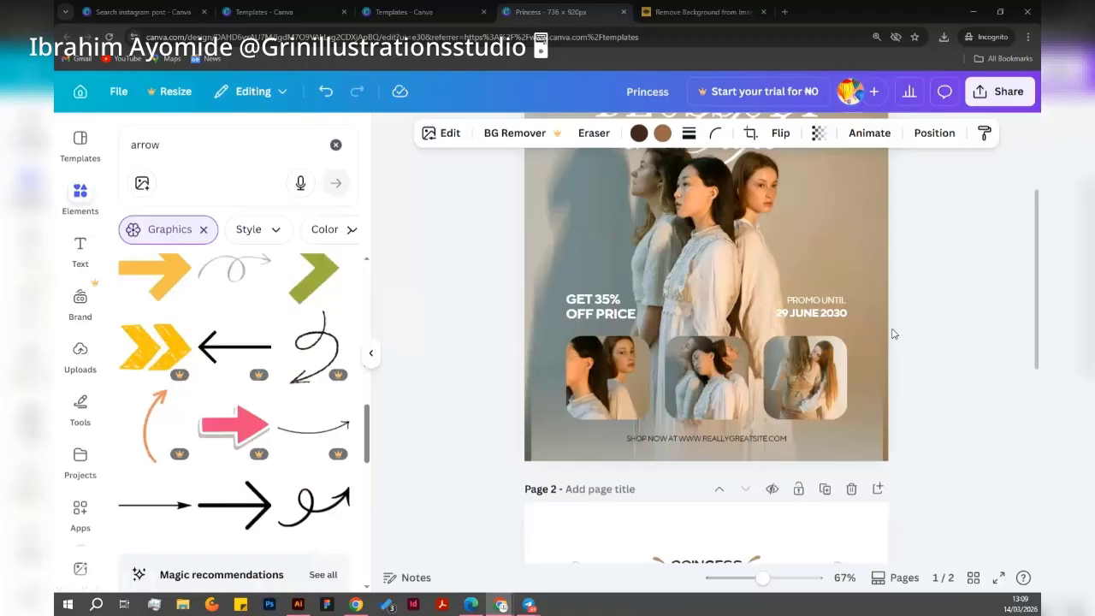
scroll(941, 351, down, 5)
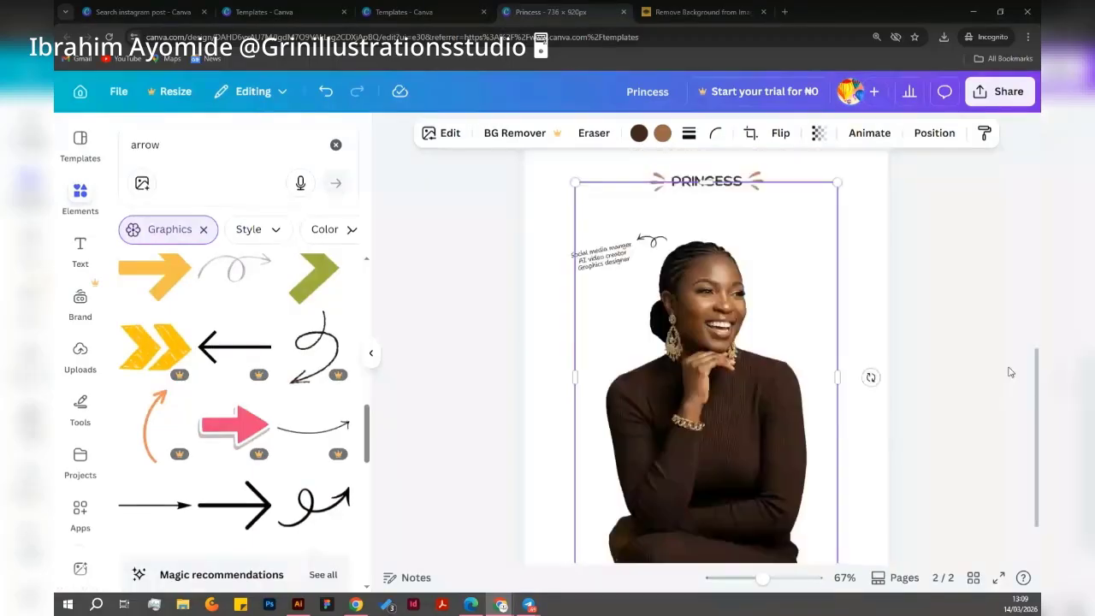
click(973, 371)
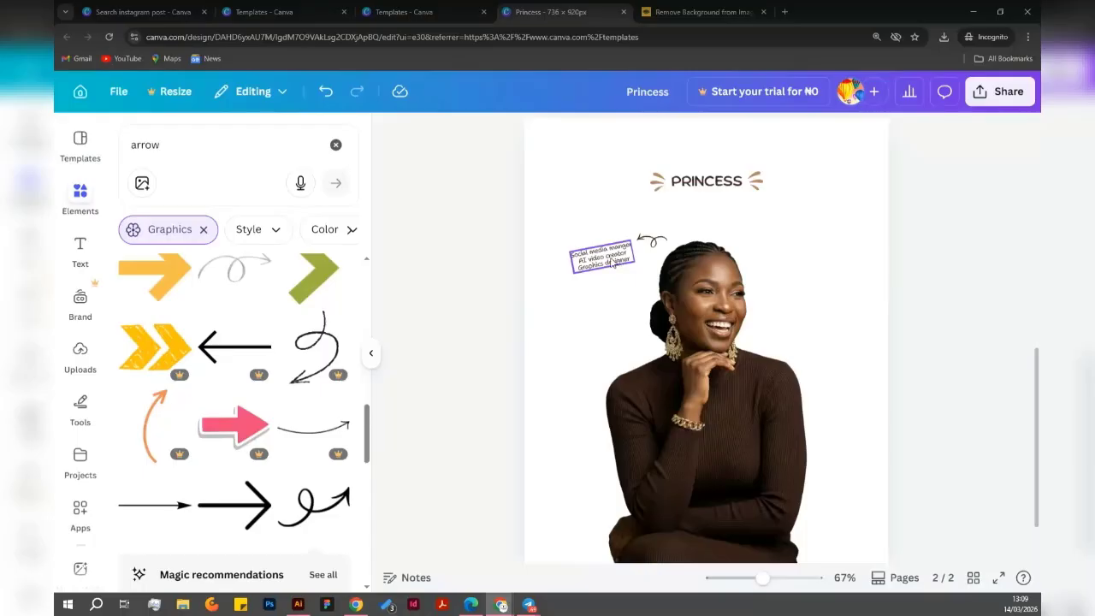
drag(615, 260, 599, 358)
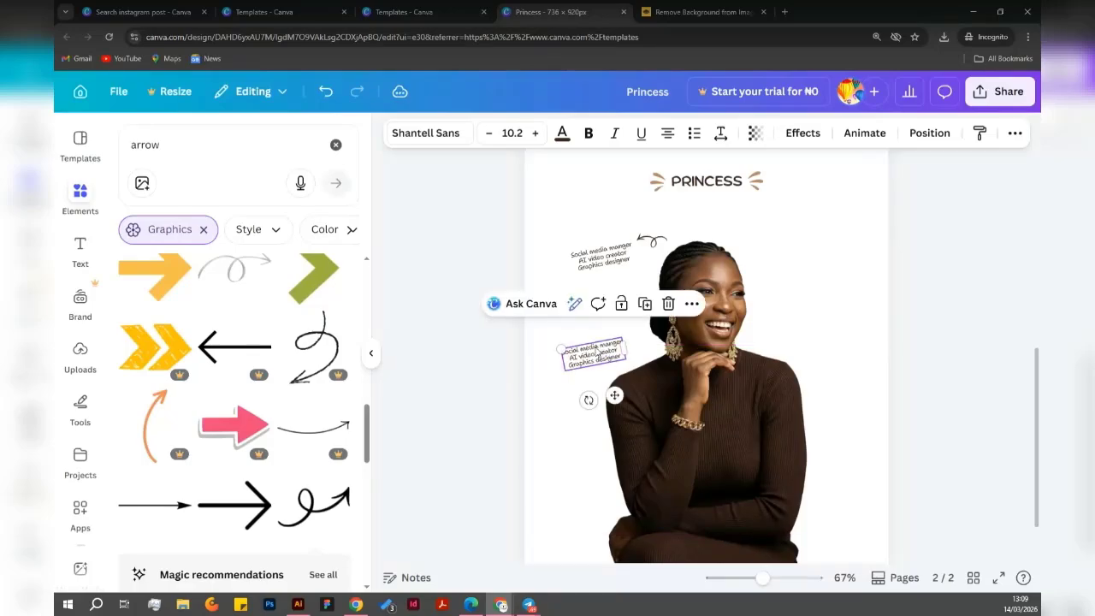
key(ctrl+z)
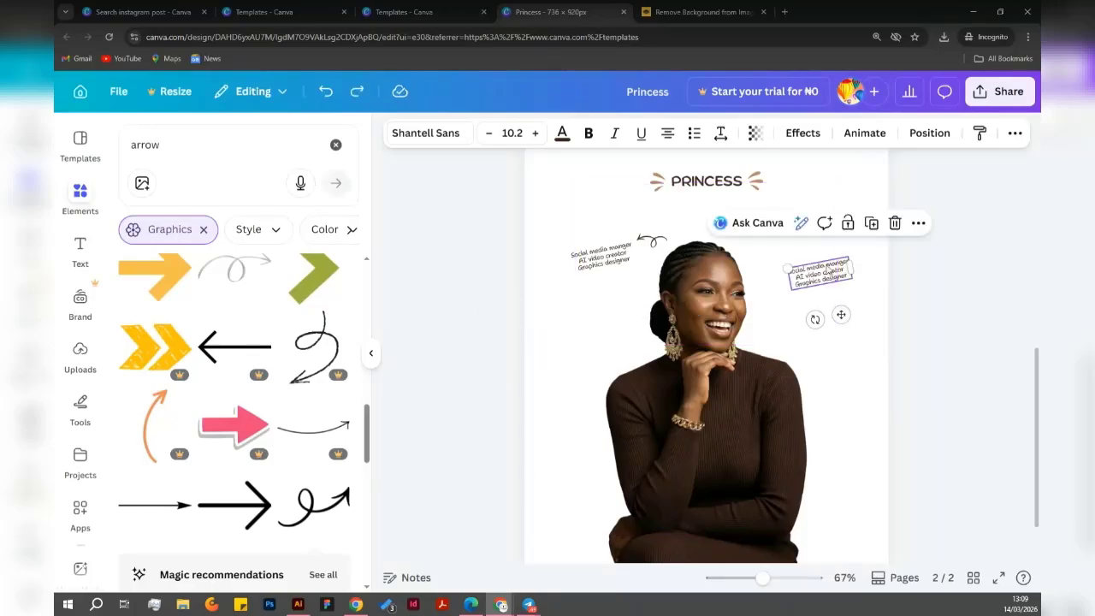
Duplicate the right-hand caption, place the copy left of the woman above her shoulder, and rotate it to nearly level.
click(872, 224)
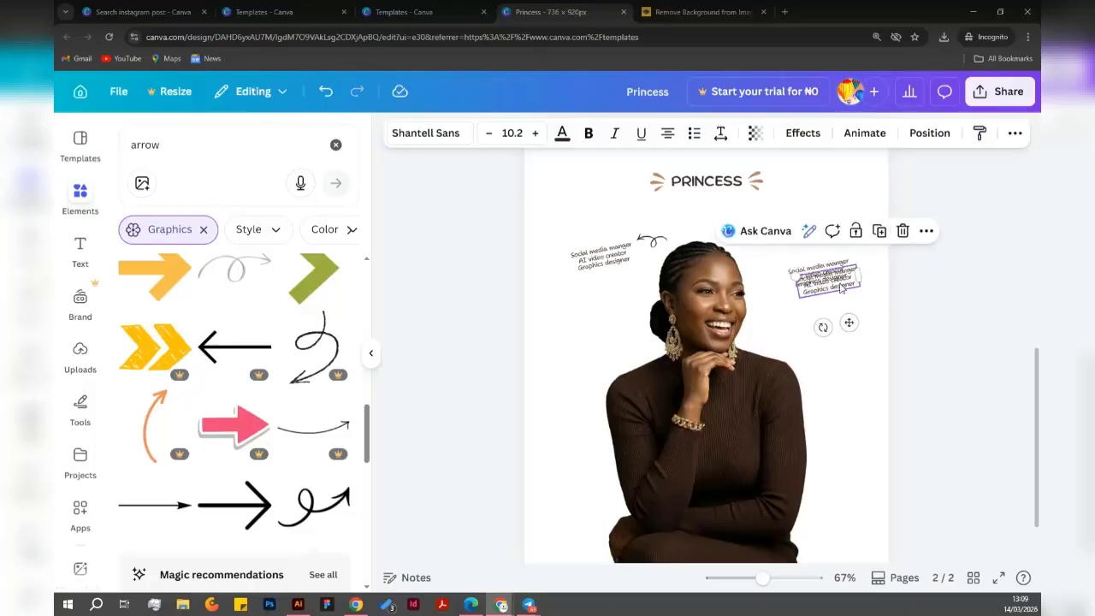
drag(826, 282, 599, 353)
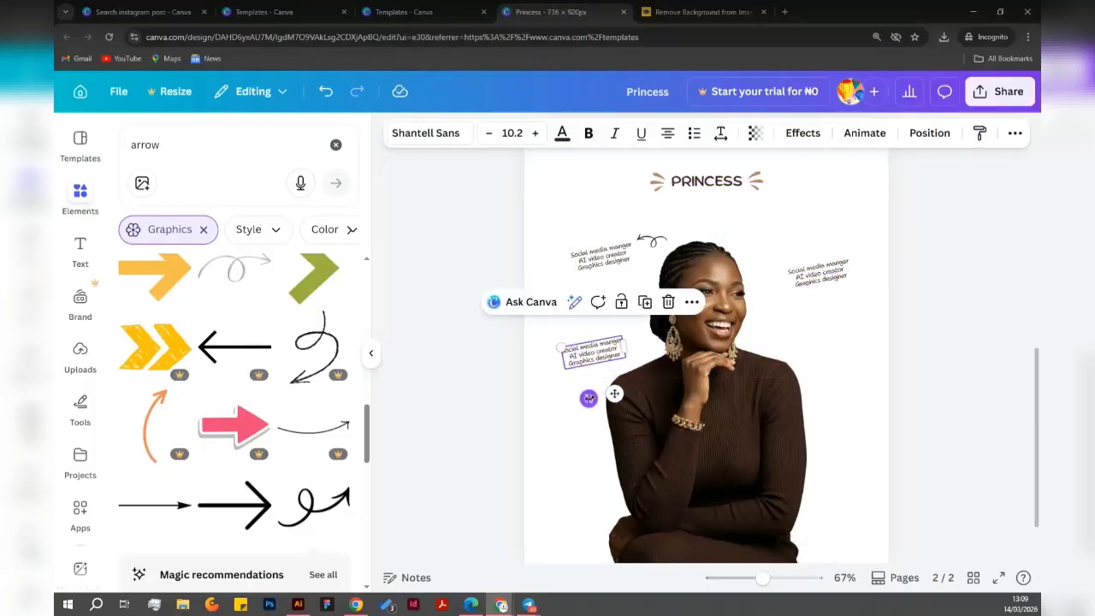
drag(588, 397, 585, 390)
drag(596, 351, 594, 344)
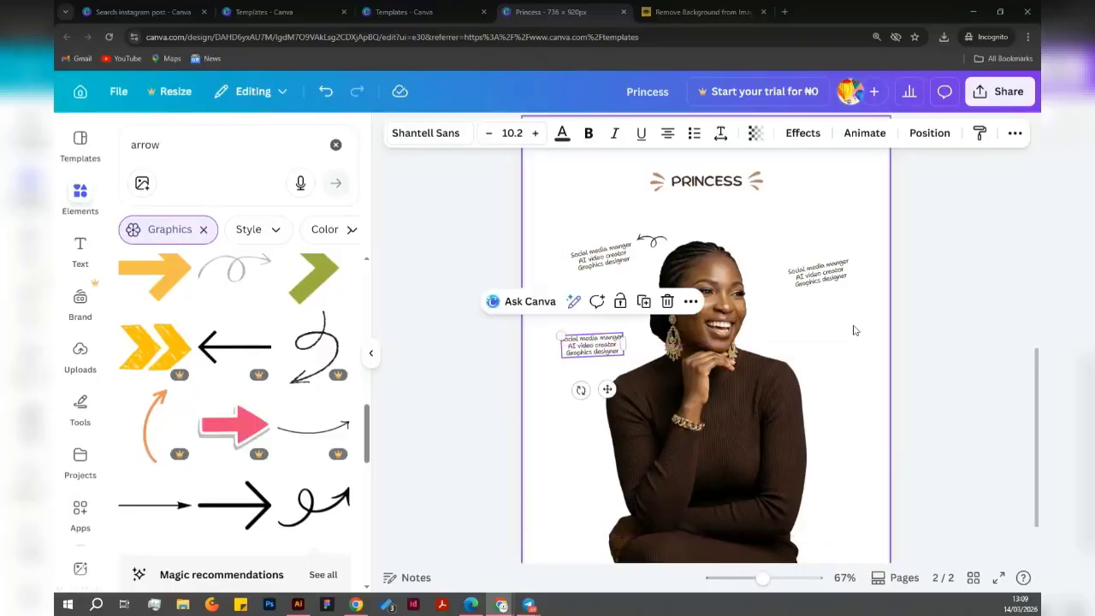
Rotate the caption right of the woman's head to a slight downward slope and shift it a little lower.
click(820, 278)
drag(813, 318, 834, 346)
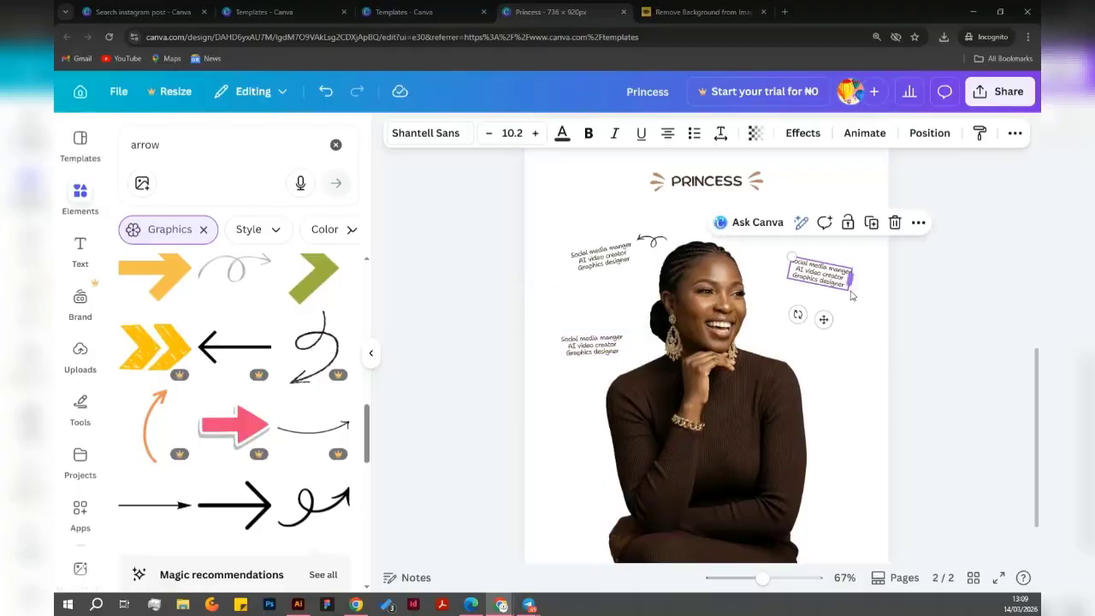
drag(837, 280, 835, 288)
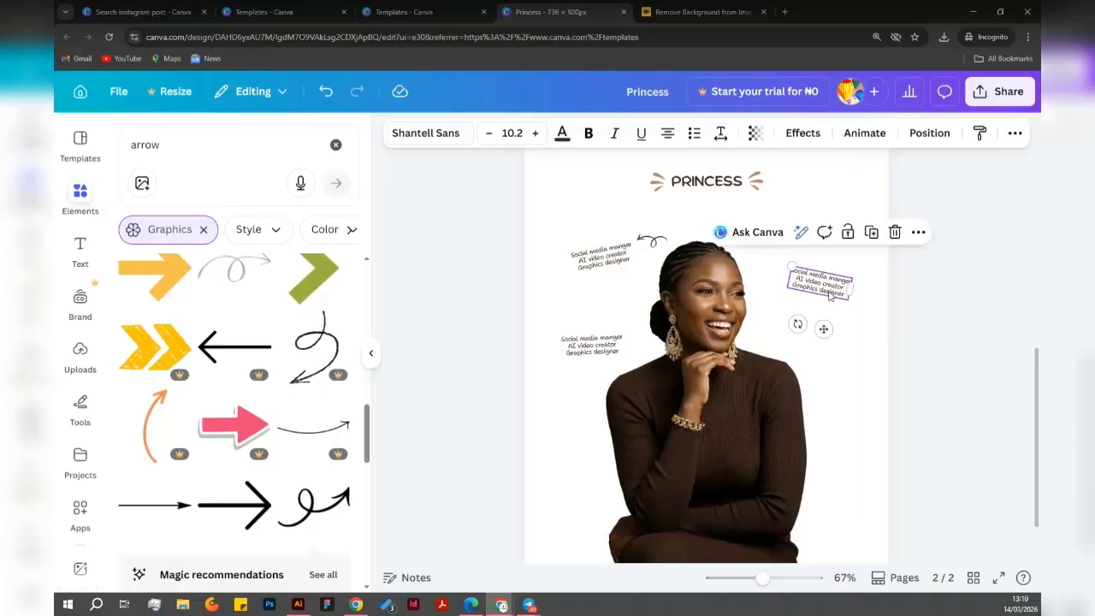
drag(796, 322, 802, 329)
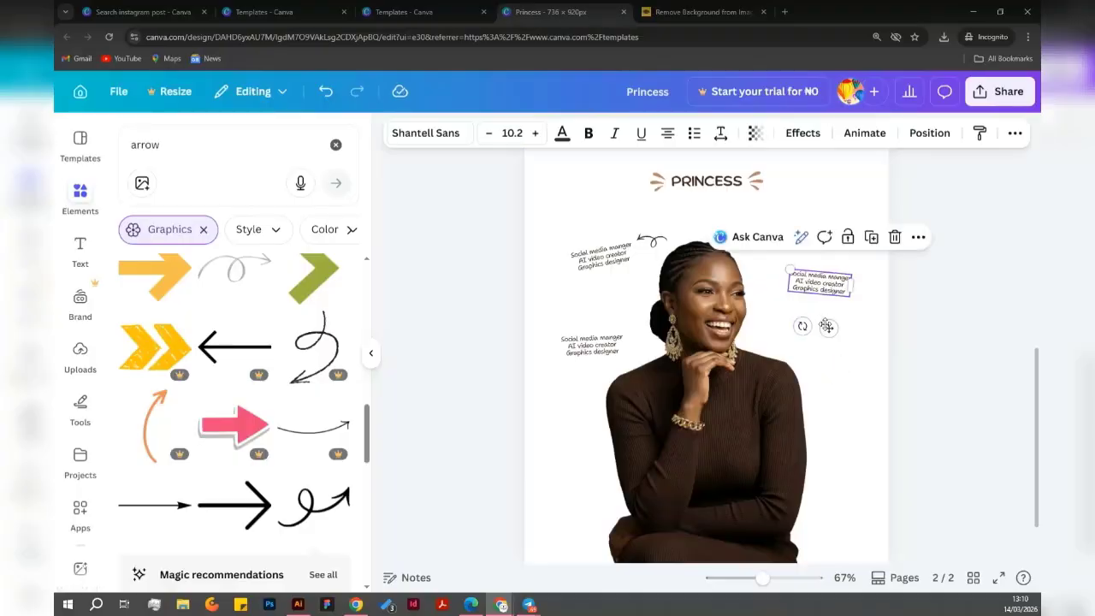
Add three more copies of the sloped caption: beside the woman's right-hand shoulder, at the page's lower left, and at its lower right.
click(871, 236)
drag(840, 301, 851, 372)
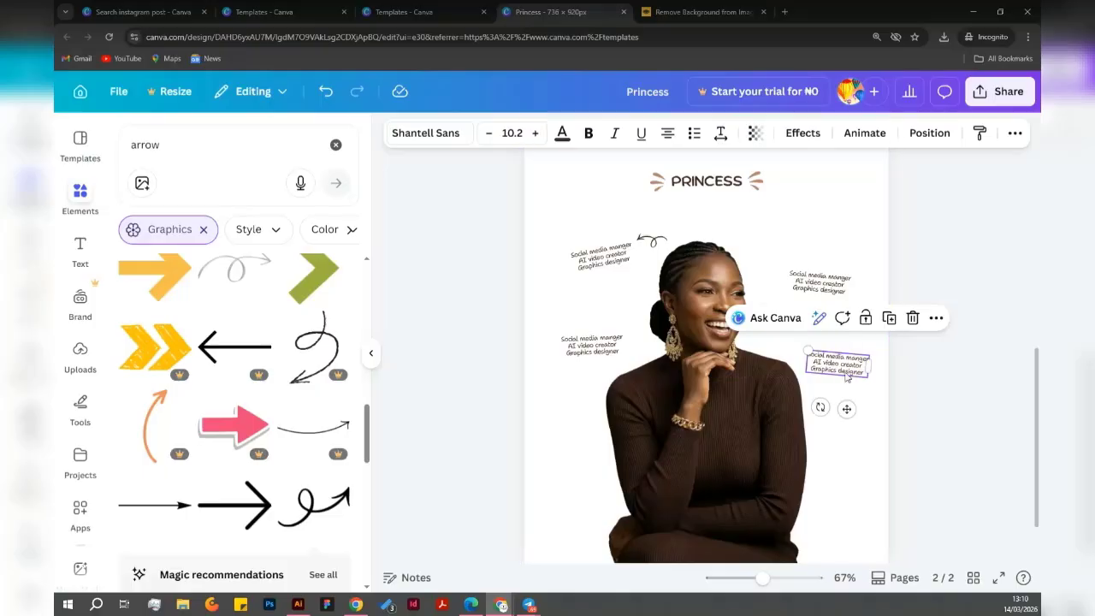
click(889, 318)
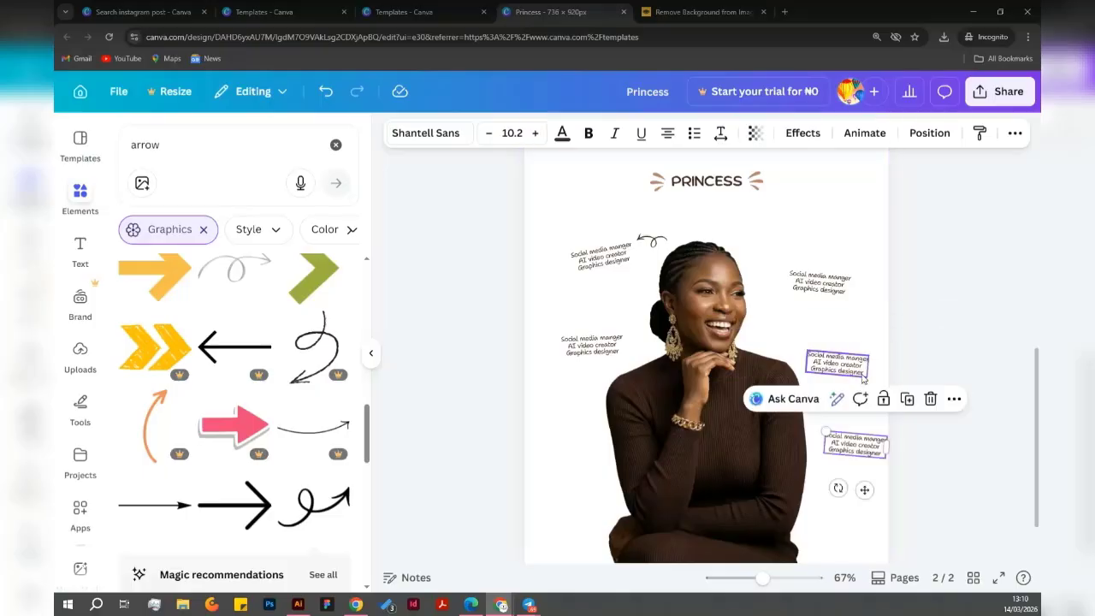
double_click(861, 453)
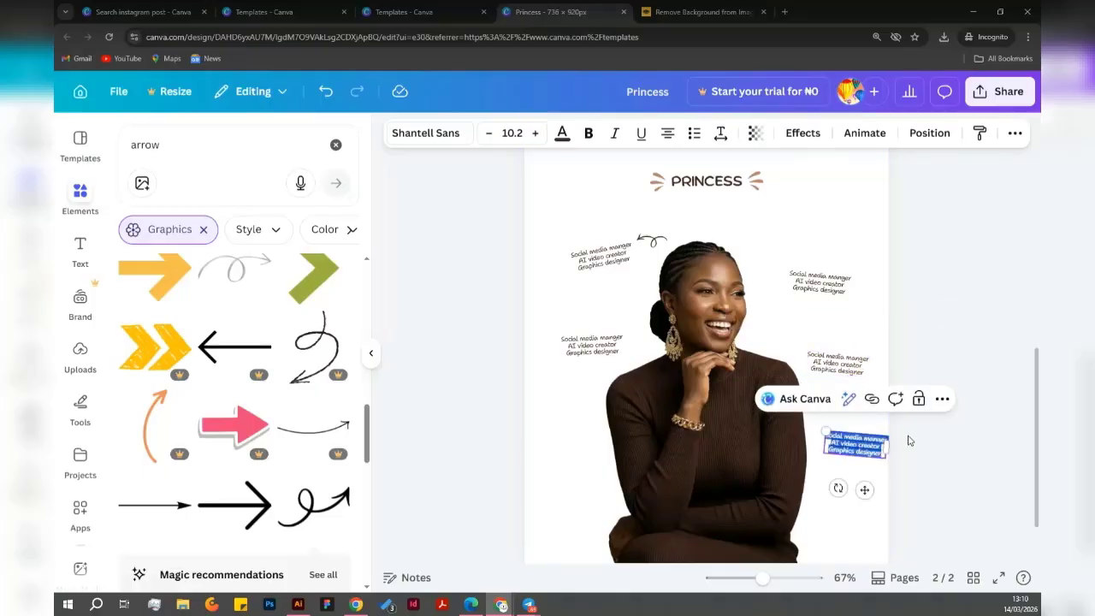
click(902, 445)
drag(866, 453, 580, 484)
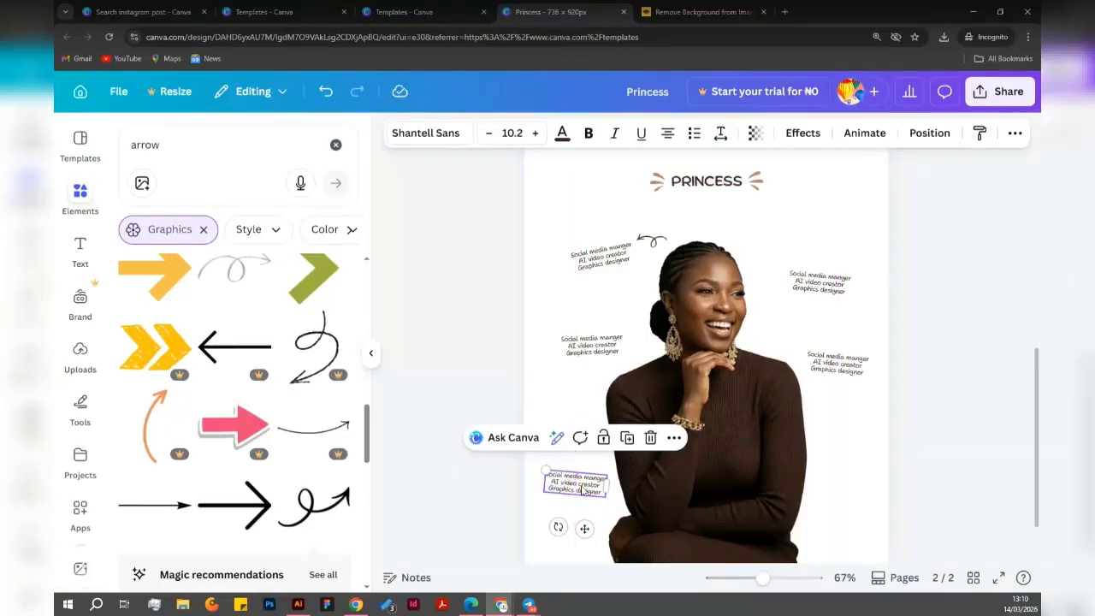
drag(590, 485, 854, 499)
click(634, 431)
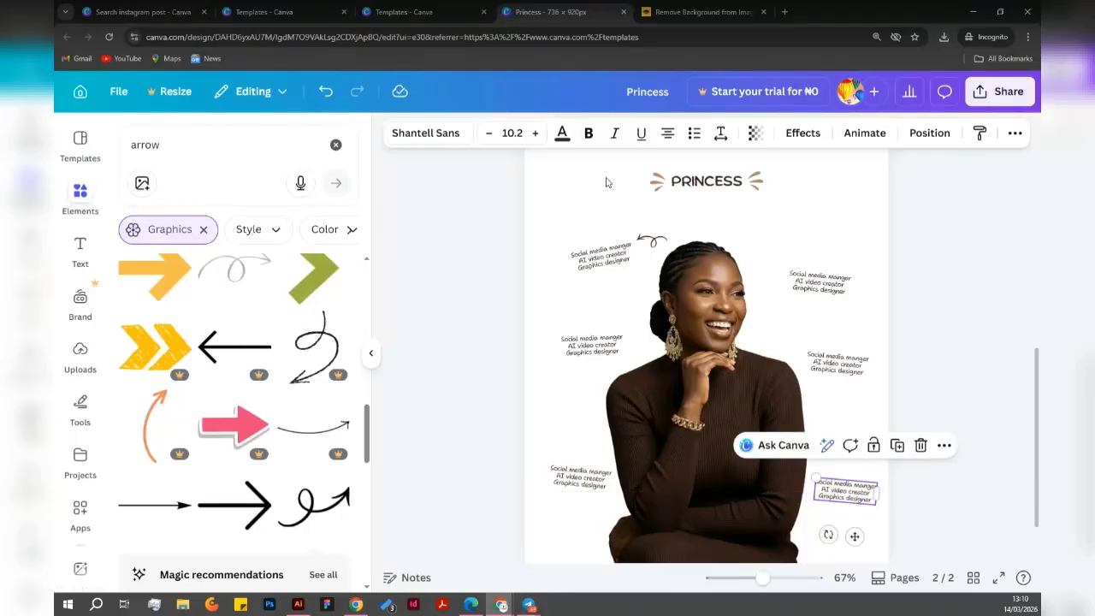
Replace the upper-right caption with "A financial adviser in the day" on two lines and move it slightly lower.
double_click(813, 283)
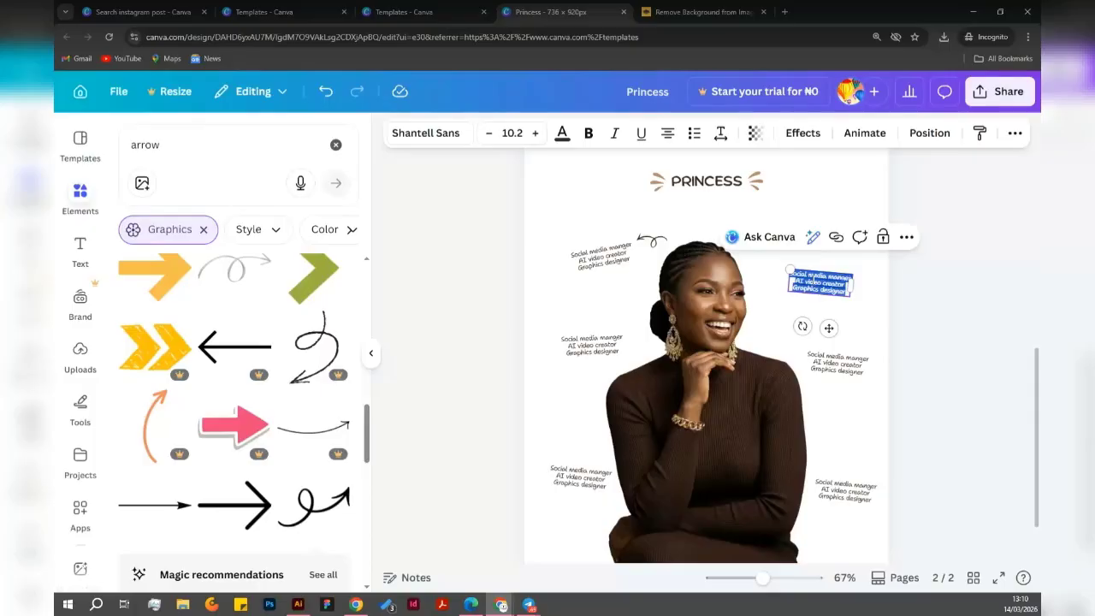
scroll(874, 285, up, 1)
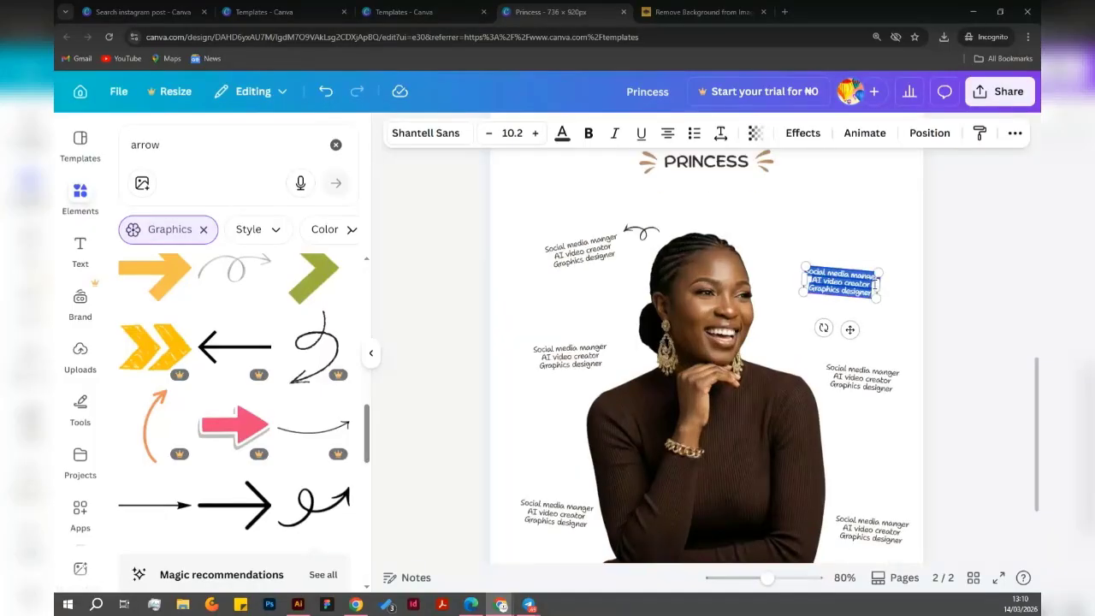
scroll(874, 285, up, 2)
key(Escape)
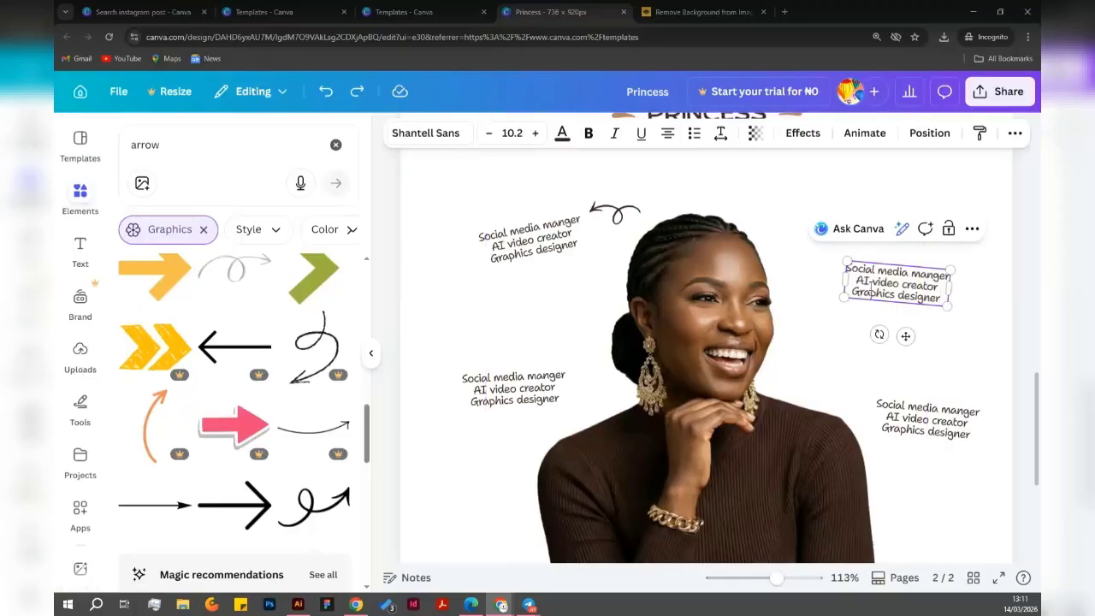
double_click(871, 284)
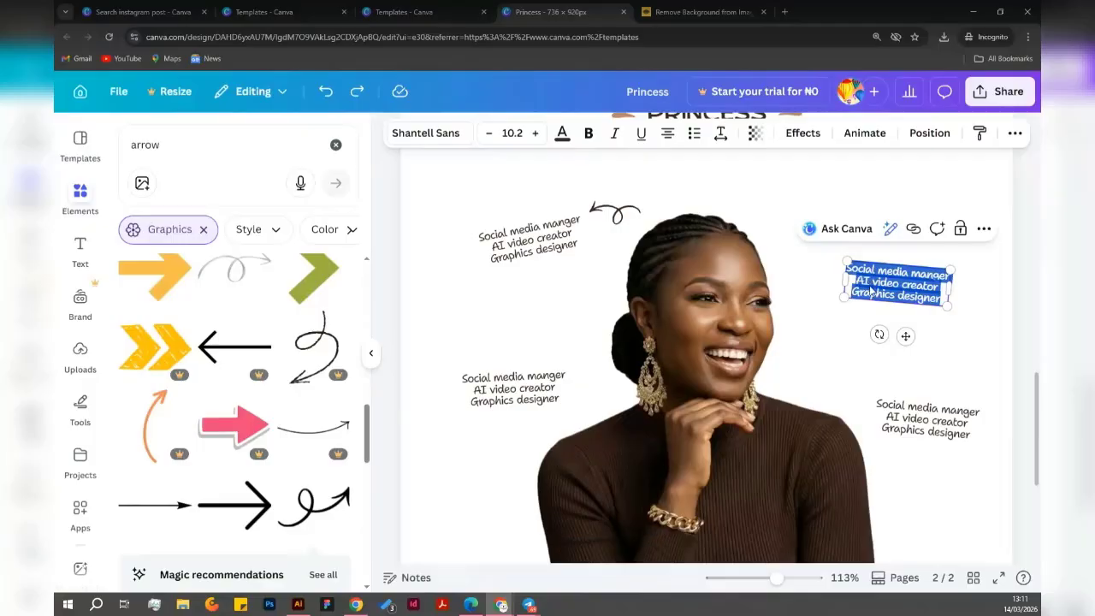
text(A financial)
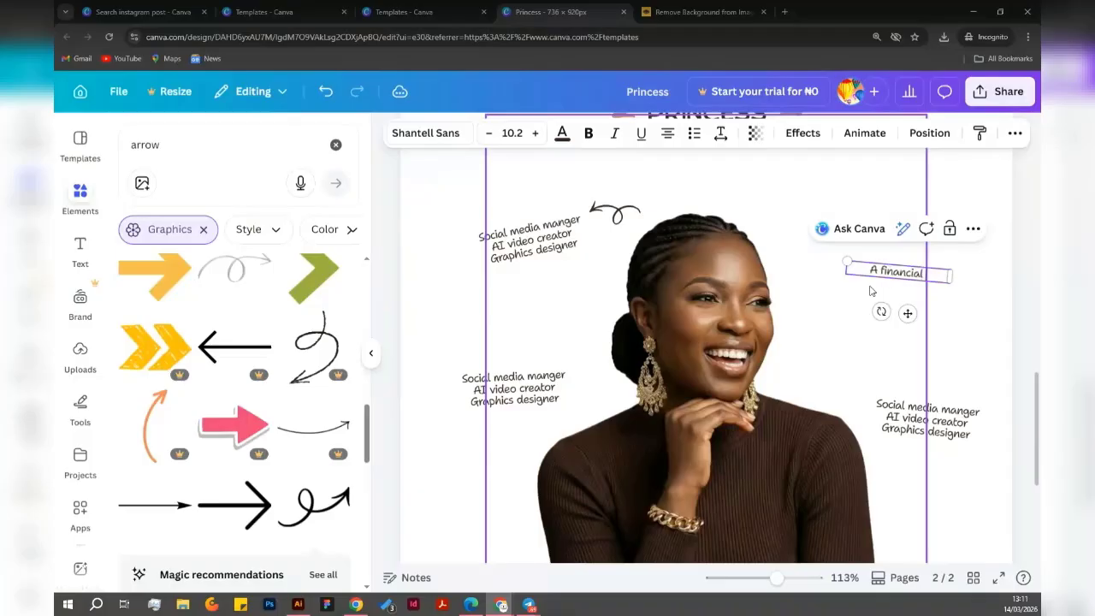
text( adviser)
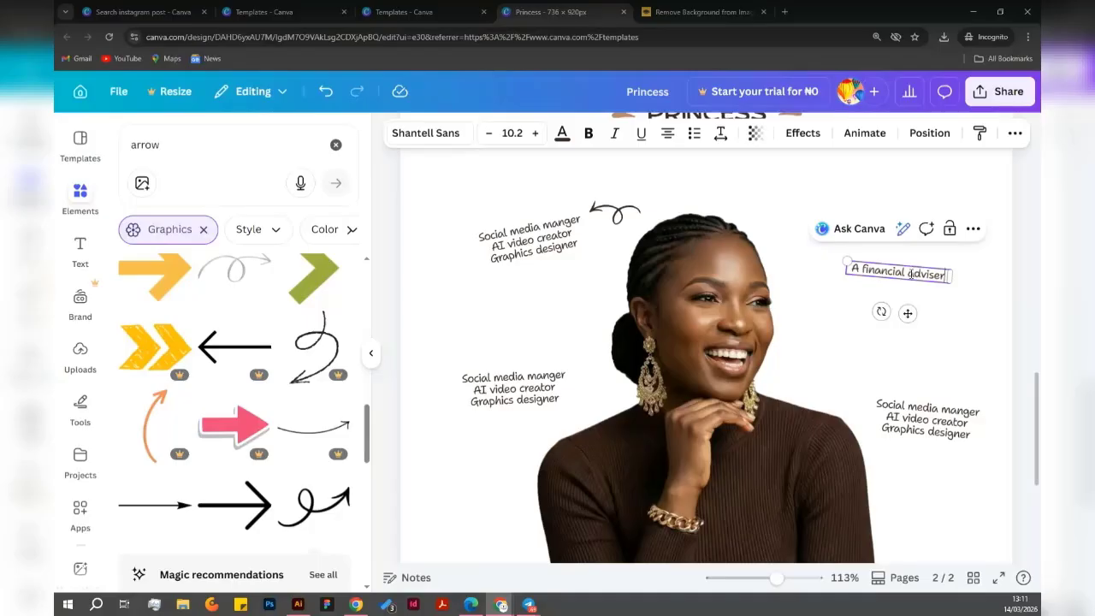
click(909, 274)
key(Return)
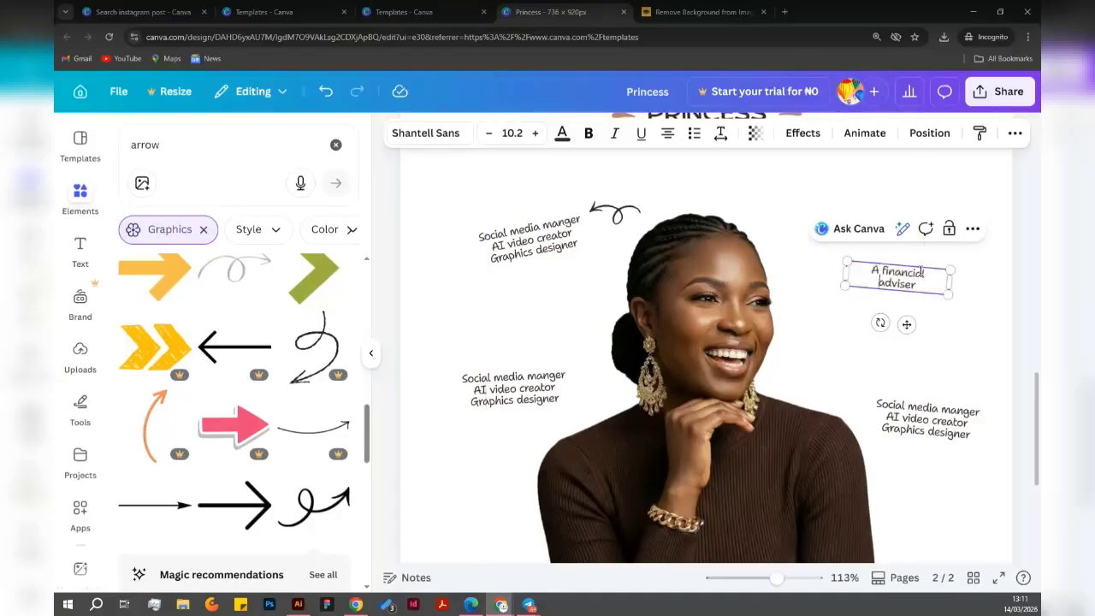
drag(907, 323, 897, 357)
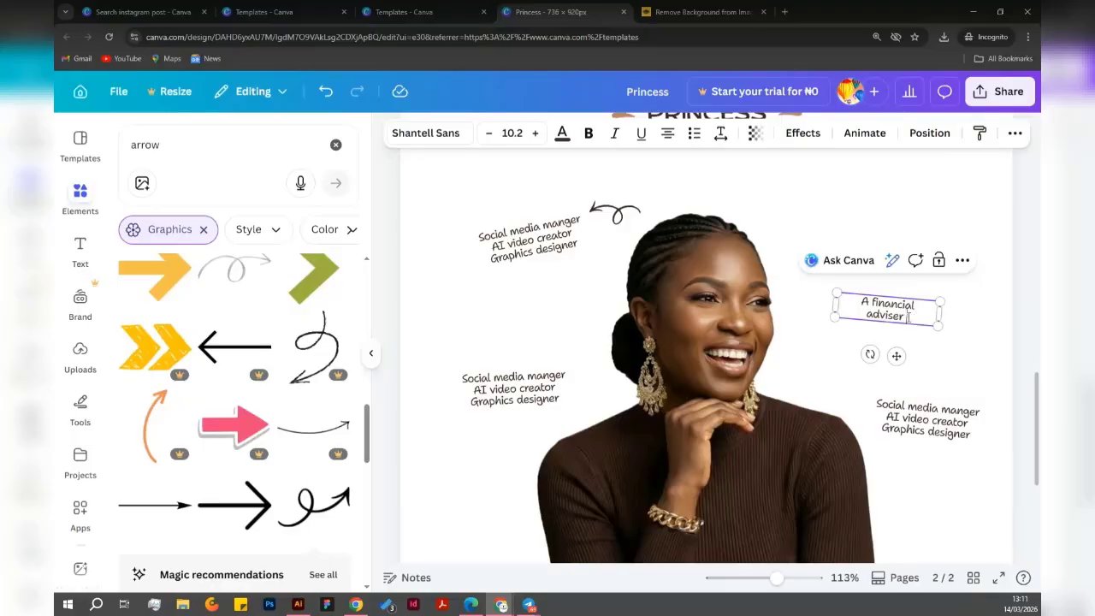
text(in the day)
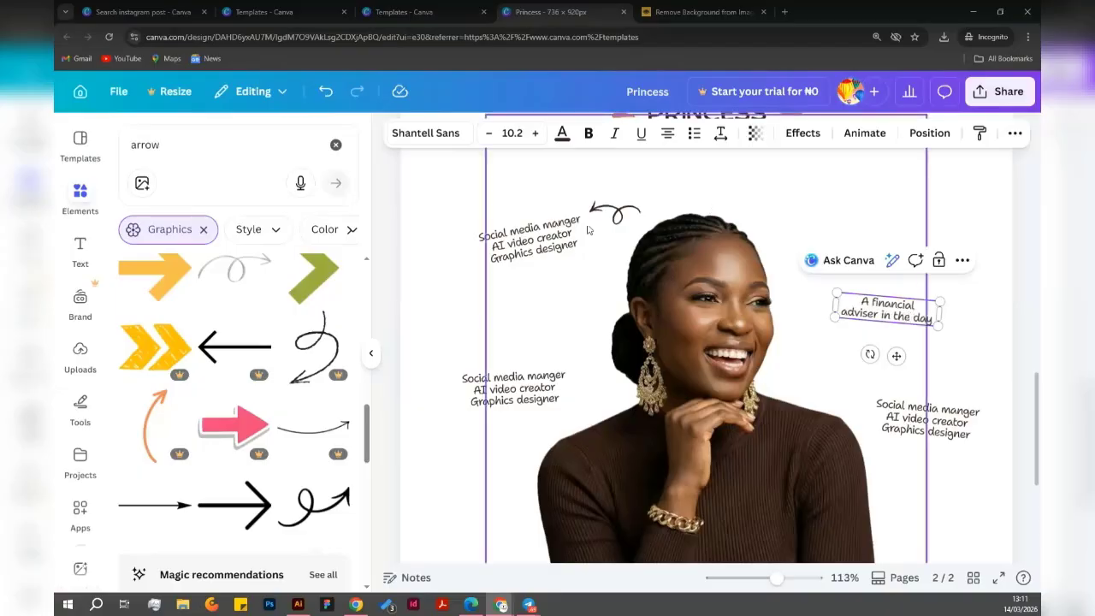
Append "@ night" to the upper-left caption and widen its text box so the text fits on three lines.
click(572, 247)
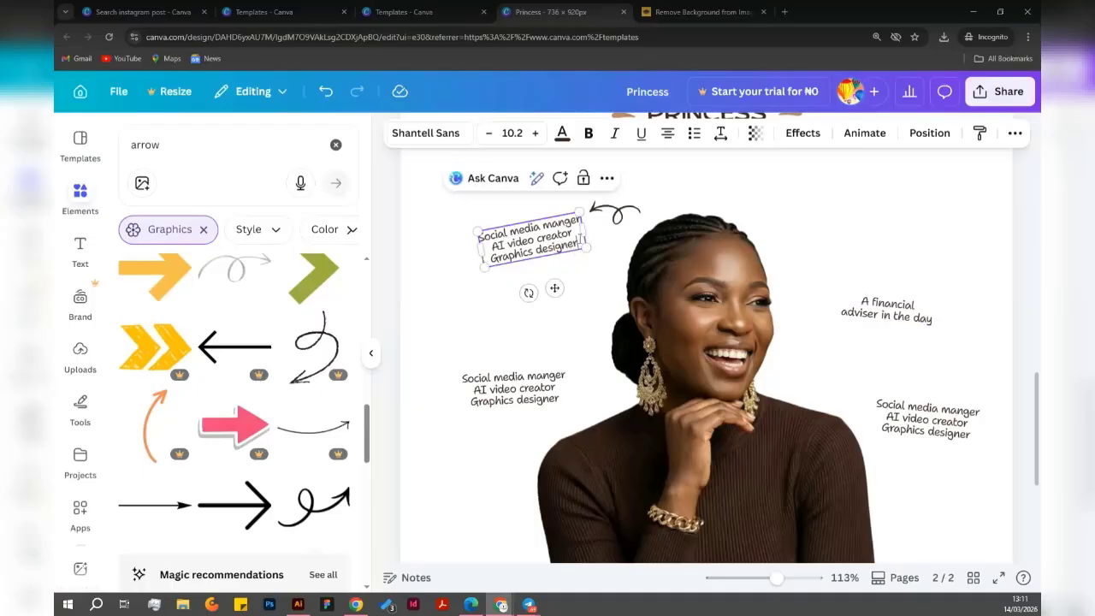
text(at)
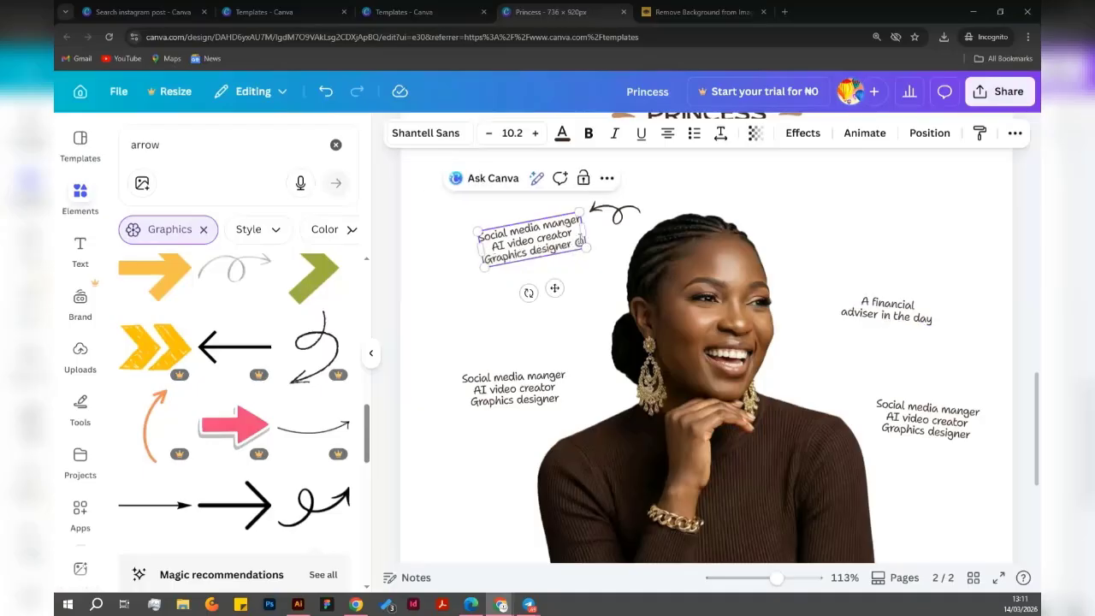
text( night)
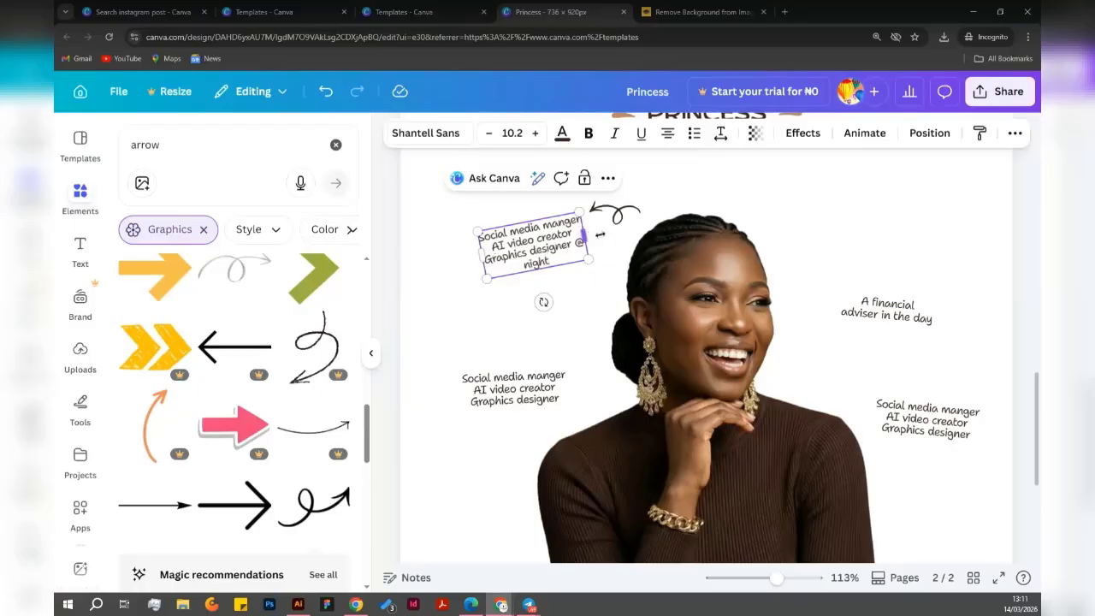
drag(600, 233, 558, 217)
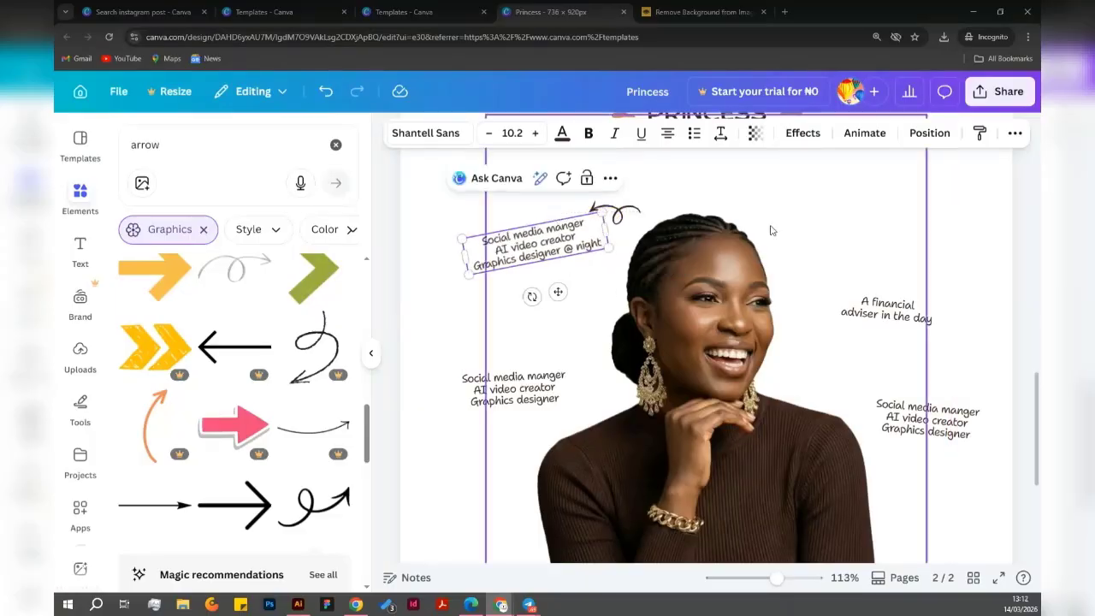
click(847, 197)
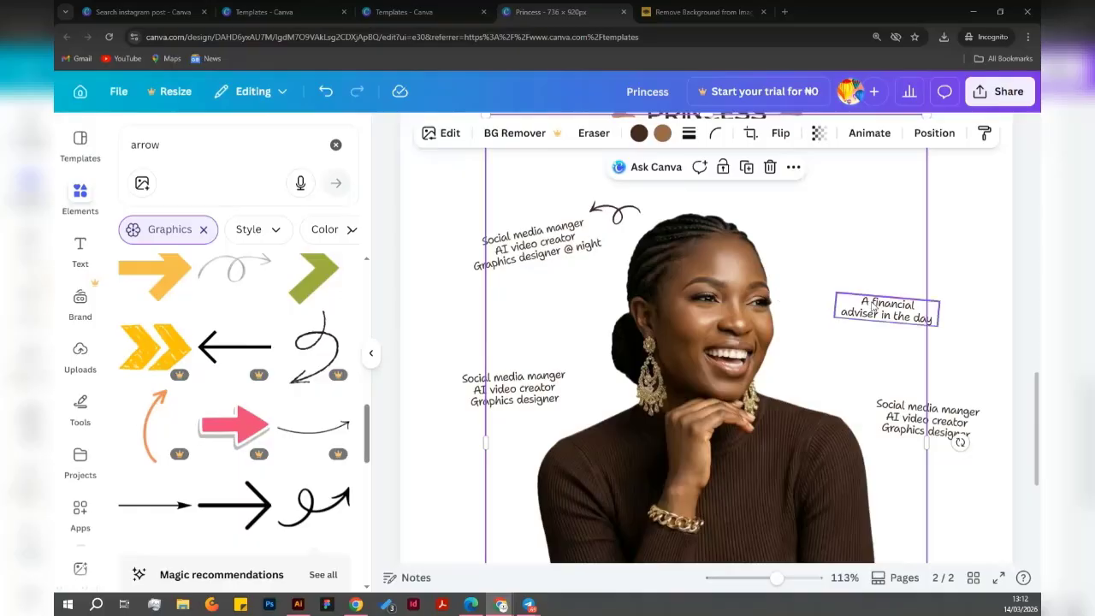
click(900, 318)
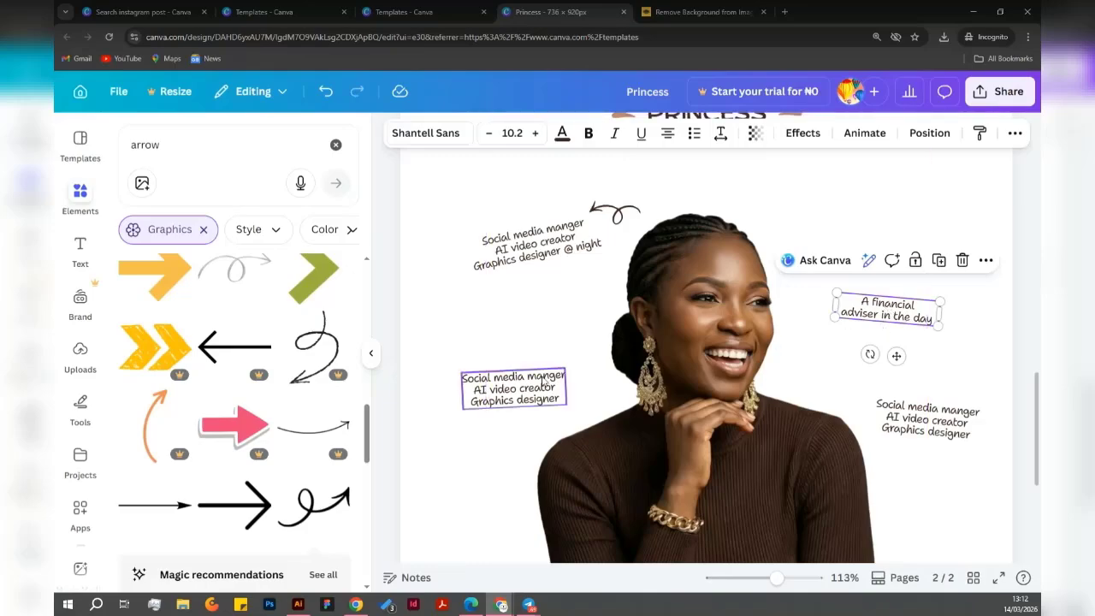
Replace the caption beside the woman's shoulder, below the upper-left one, with "She lights up the room whenever she comes through".
click(479, 400)
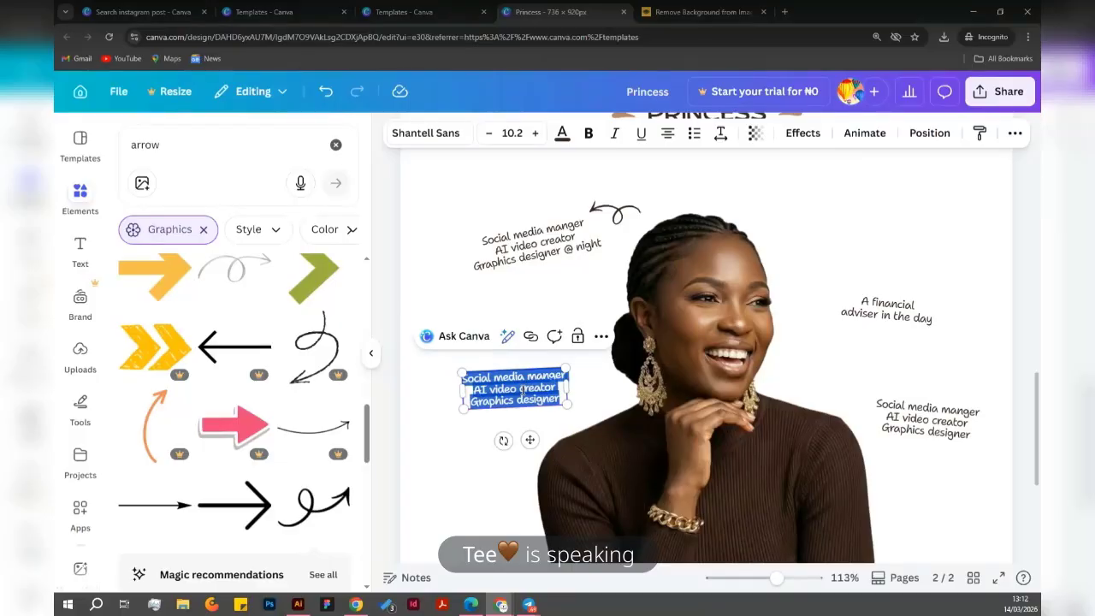
text(She lights)
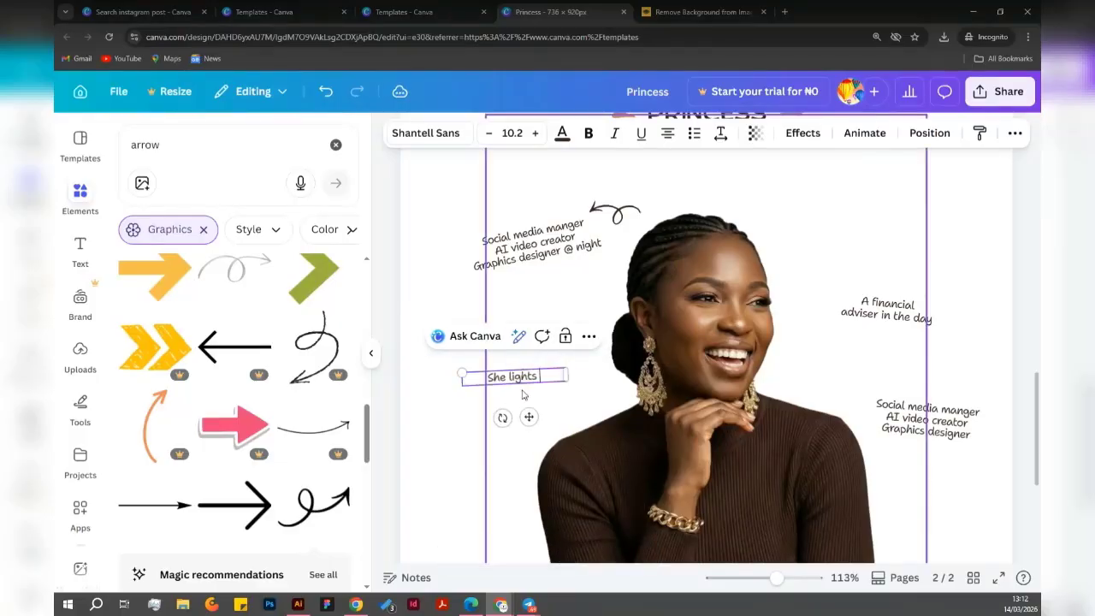
text( up the roo)
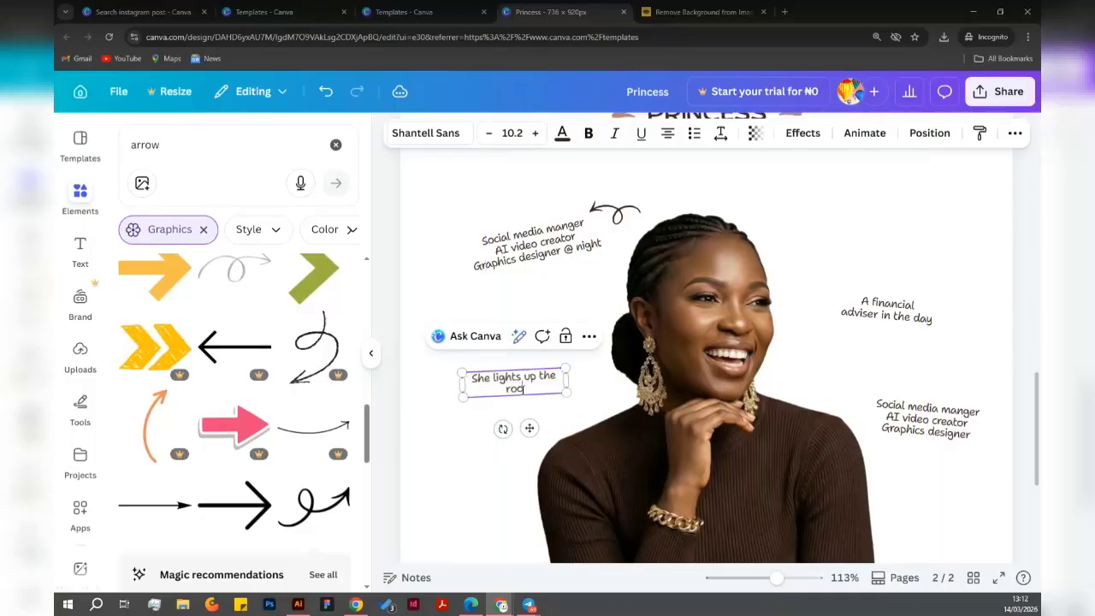
text(m whene)
key(BackSpace)
key(BackSpace)
key(BackSpace)
text(e room whenever she comes)
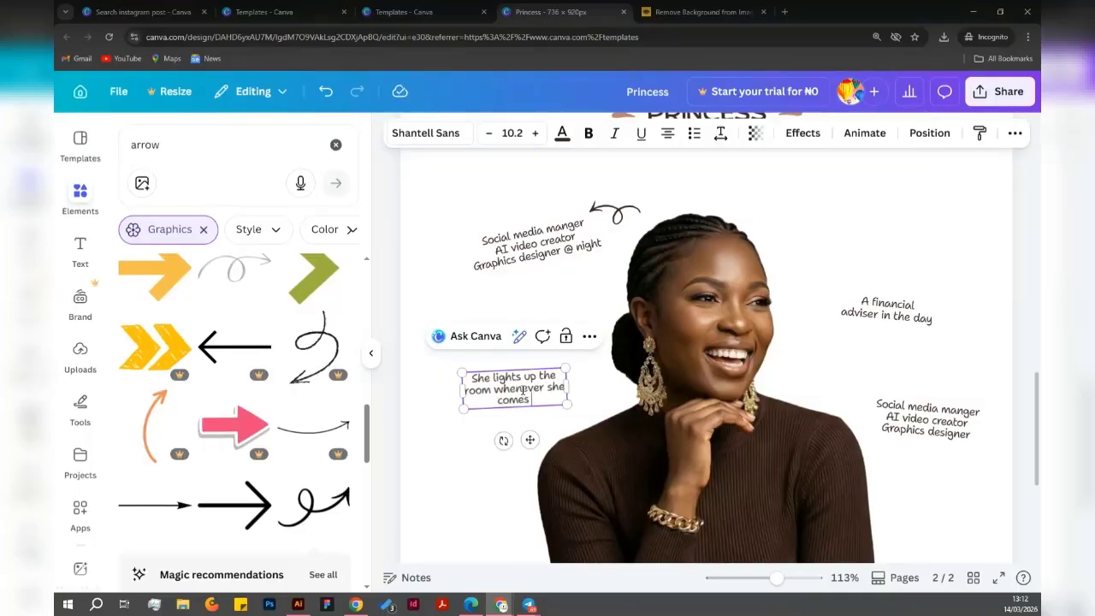
text( through)
click(474, 431)
click(516, 394)
drag(517, 394, 517, 395)
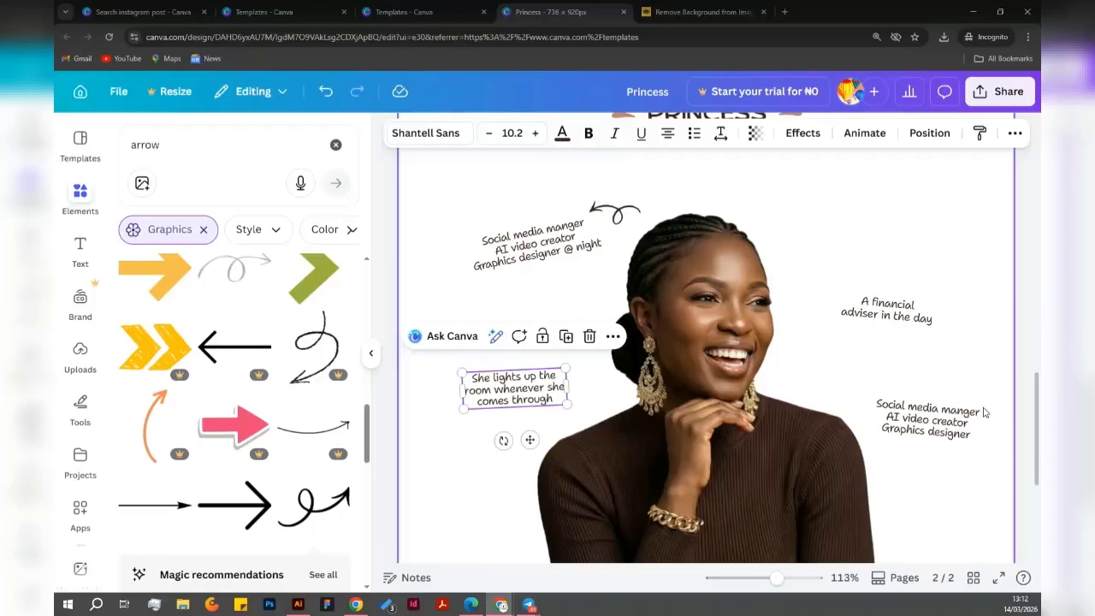
Replace the caption below "A financial adviser in the day" with "Mio mio" and "Lover" on two lines.
double_click(923, 420)
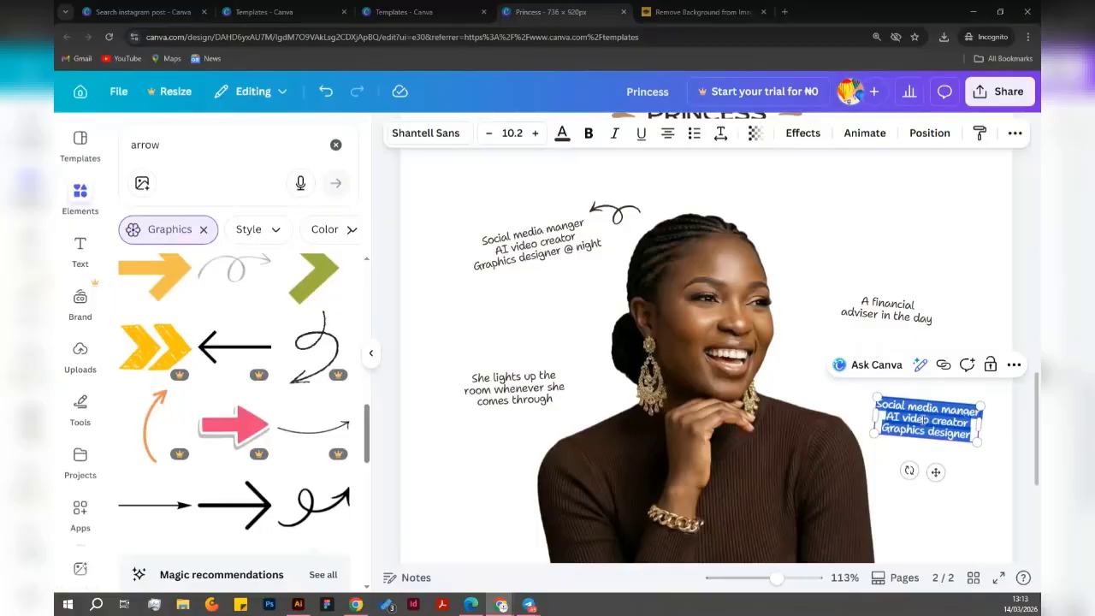
key(BackSpace)
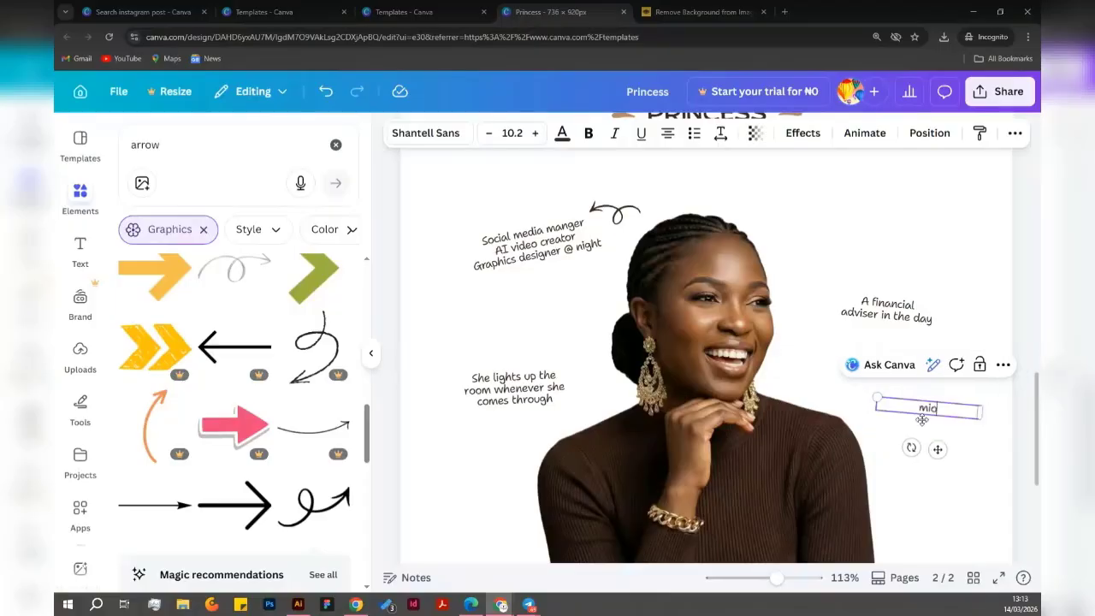
text(Miomio)
key(Left)
key(Left)
key(Right)
key(Right)
key(Right)
key(Return)
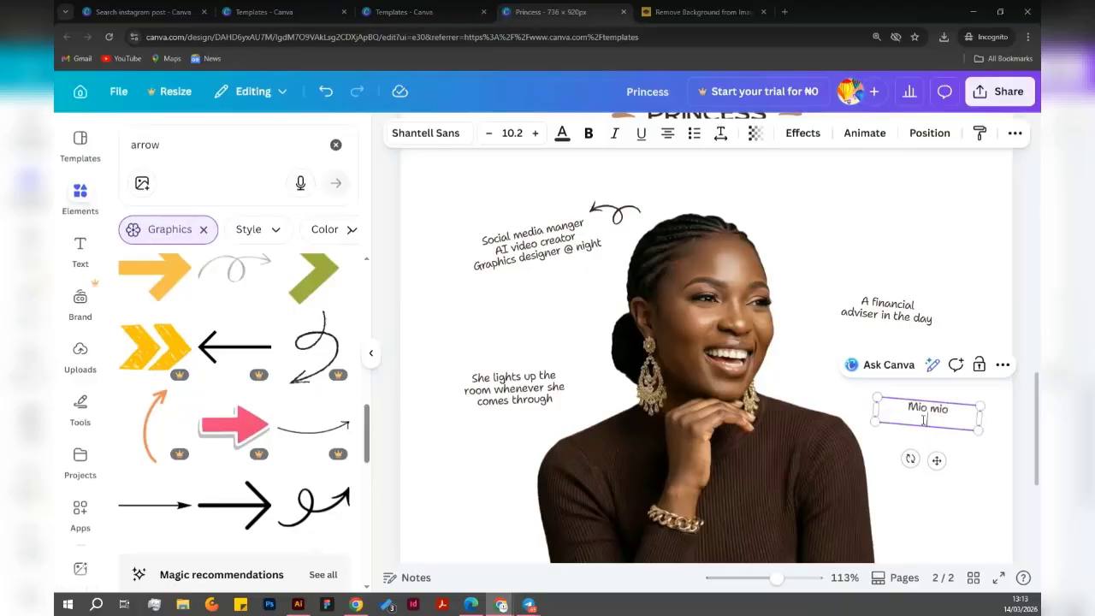
text(Lovetr)
key(BackSpace)
key(BackSpace)
key(BackSpace)
key(BackSpace)
key(BackSpace)
text(ive)
key(BackSpace)
key(BackSpace)
key(BackSpace)
text(over)
click(1006, 445)
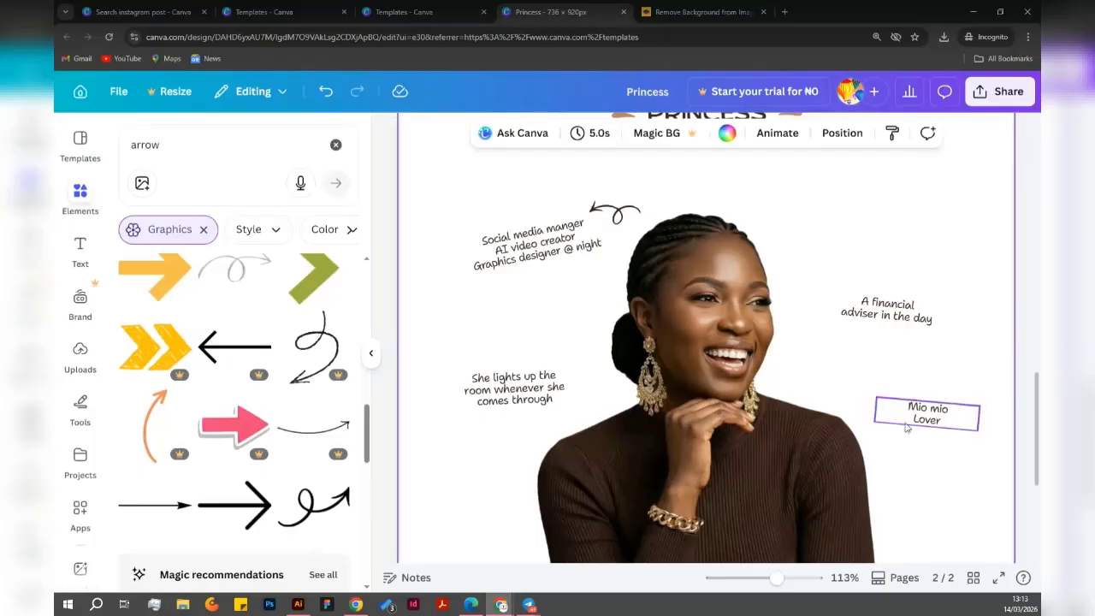
Replace the caption at the page's lower left with "Favourite tool?" and "Canva" on two lines.
scroll(876, 385, down, 3)
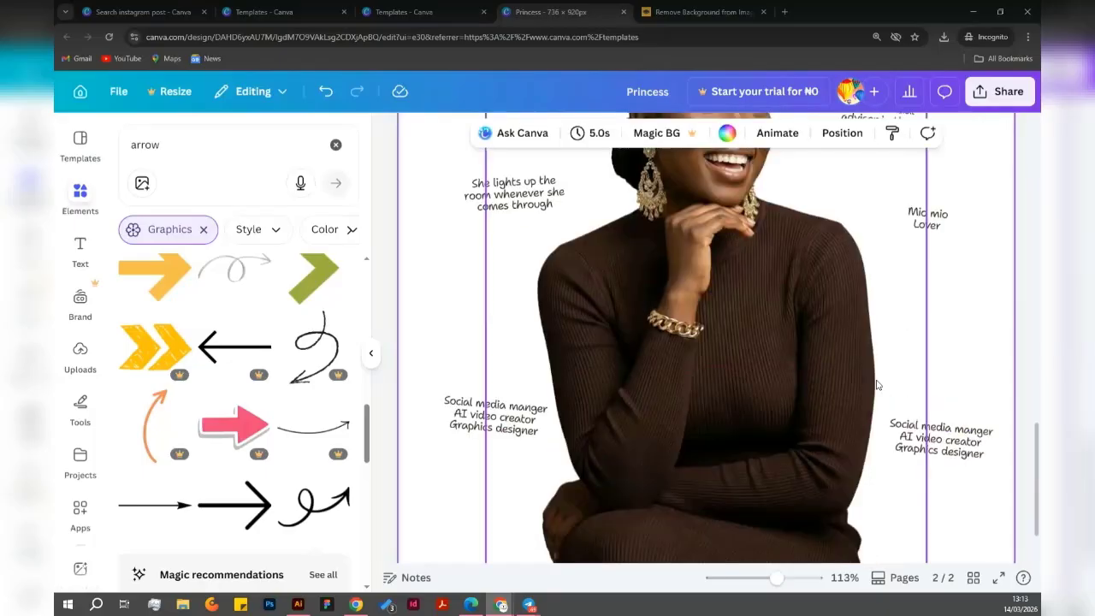
scroll(876, 385, up, 5)
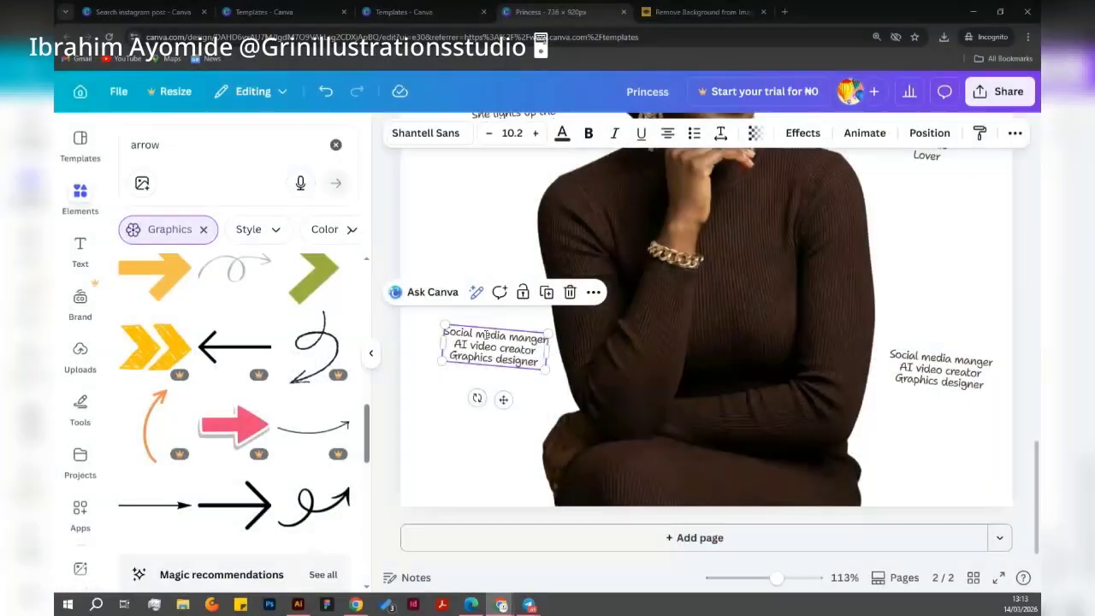
double_click(485, 335)
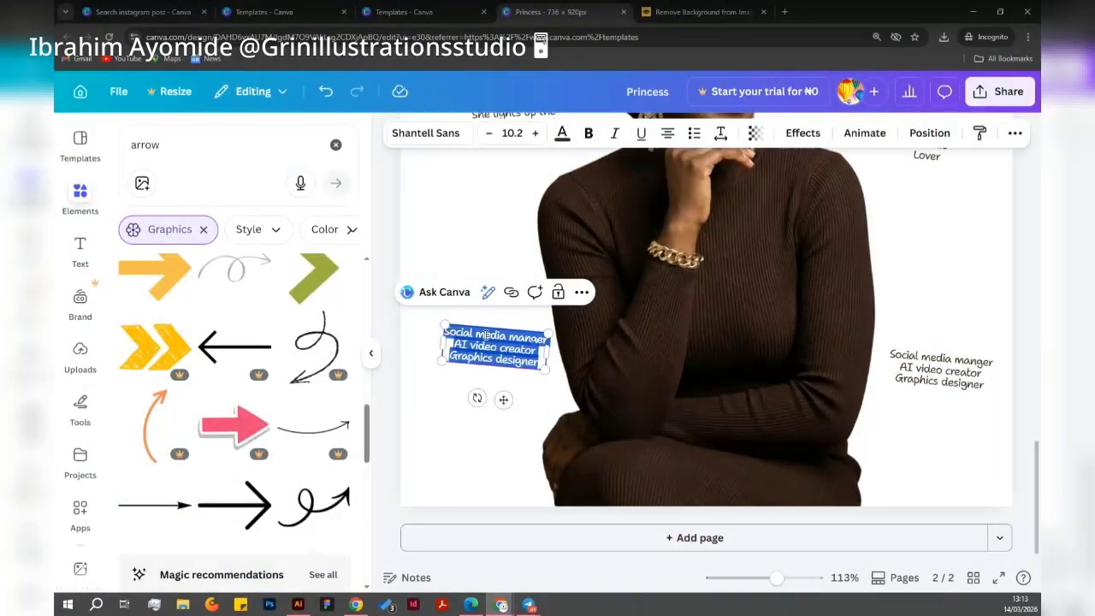
text(Favo)
key(BackSpace)
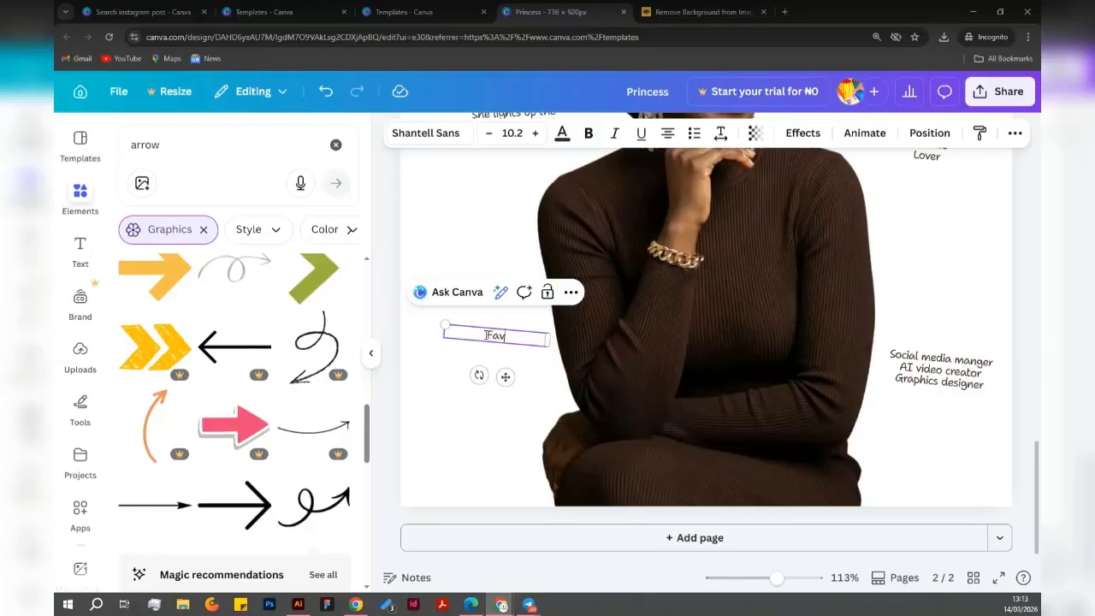
text(ourite tool?)
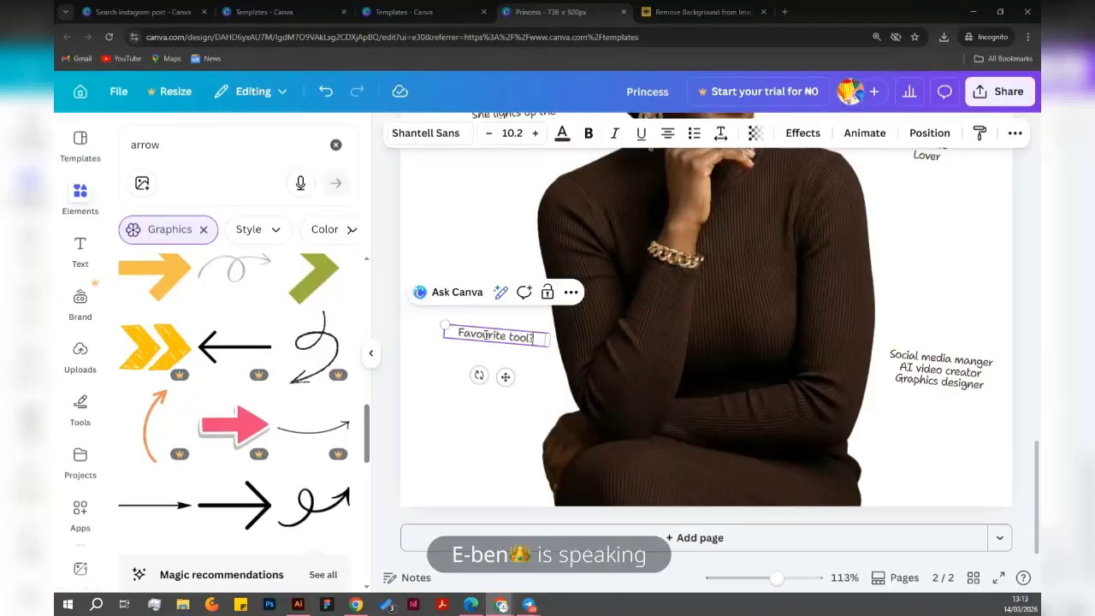
key(Return)
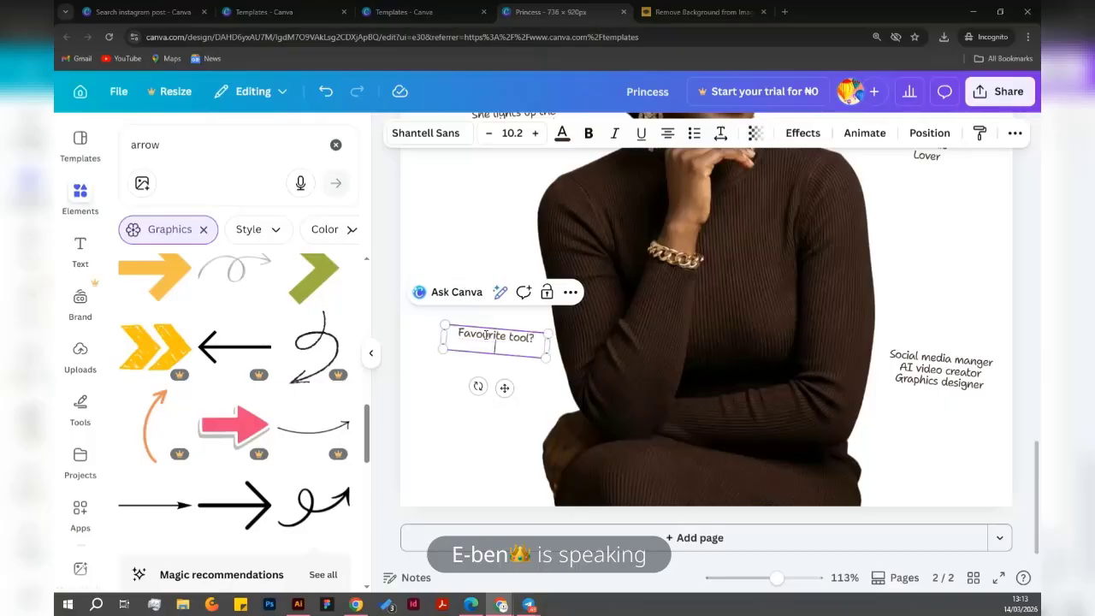
text(C)
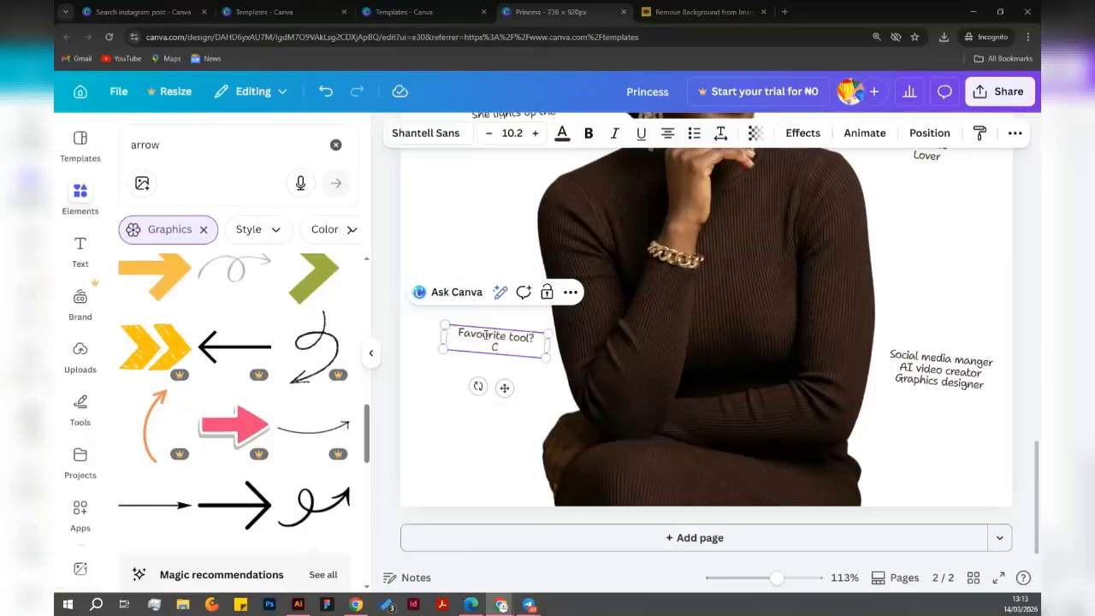
text(anva)
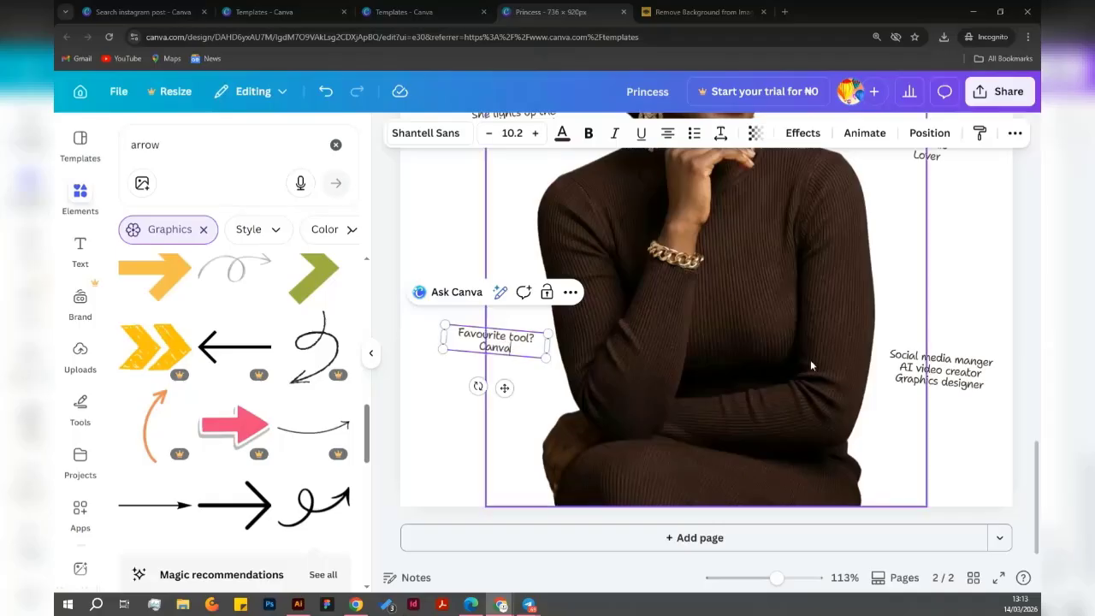
Replace the lower-right caption with "She is first child of 5 children" and narrow its text box so "of" wraps to the second line.
scroll(895, 358, down, 2)
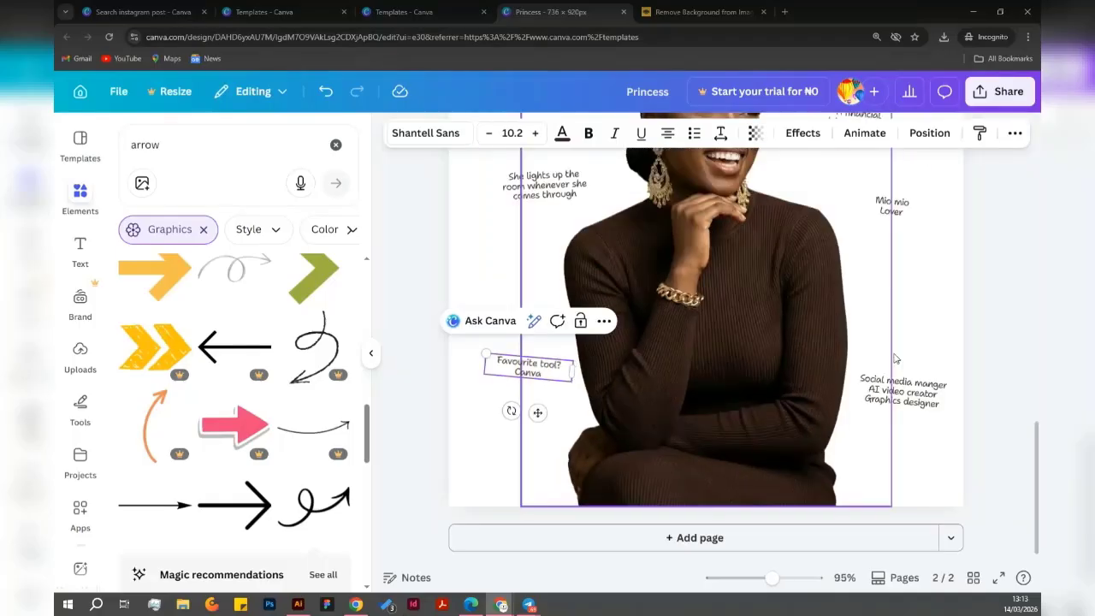
double_click(903, 391)
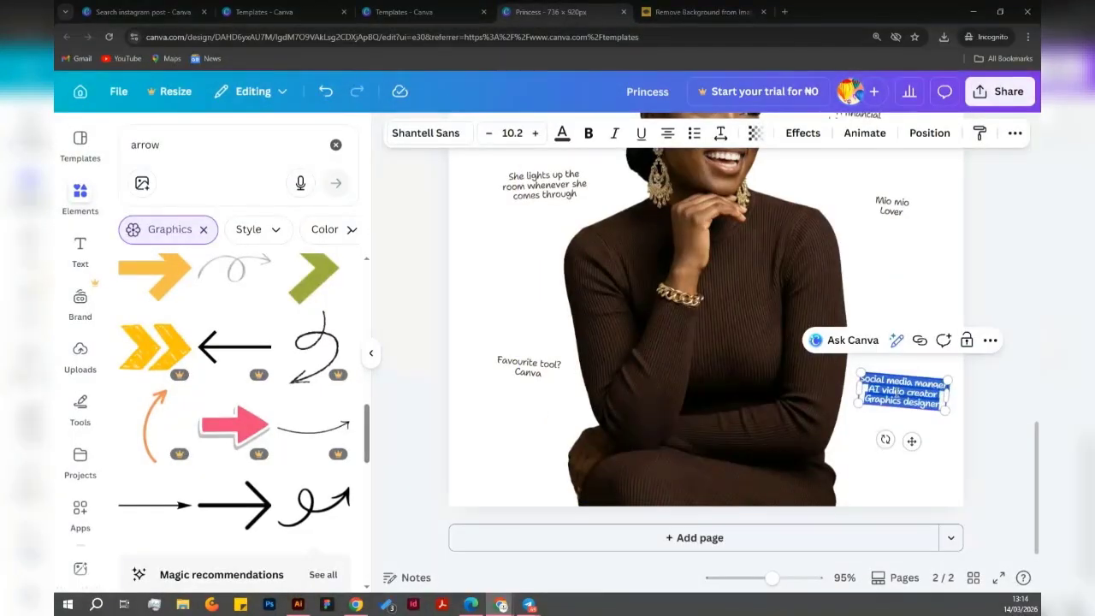
text(She is)
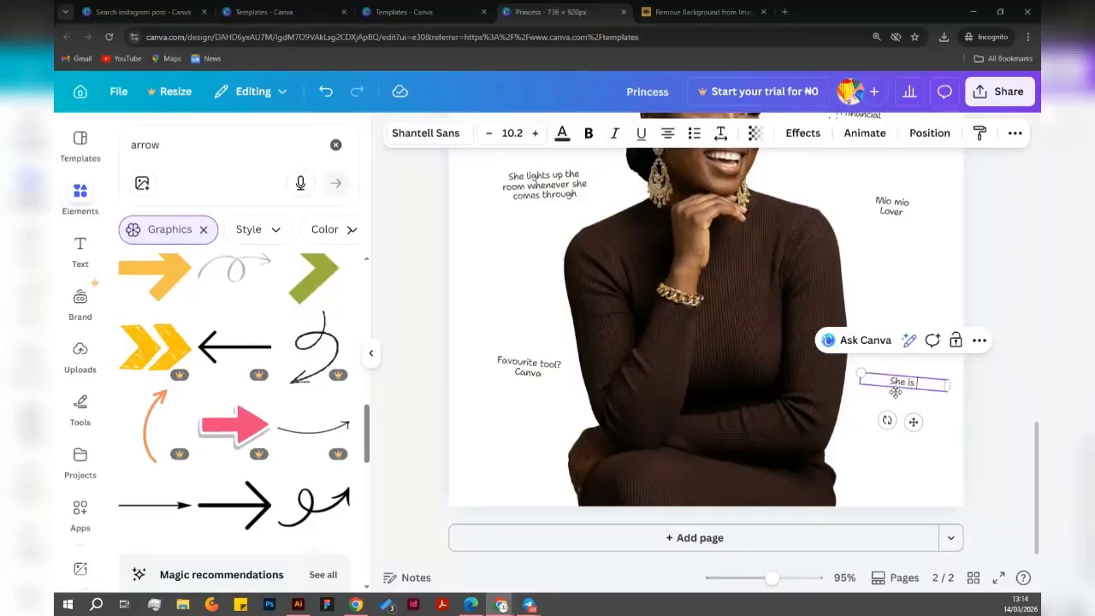
text( firstb)
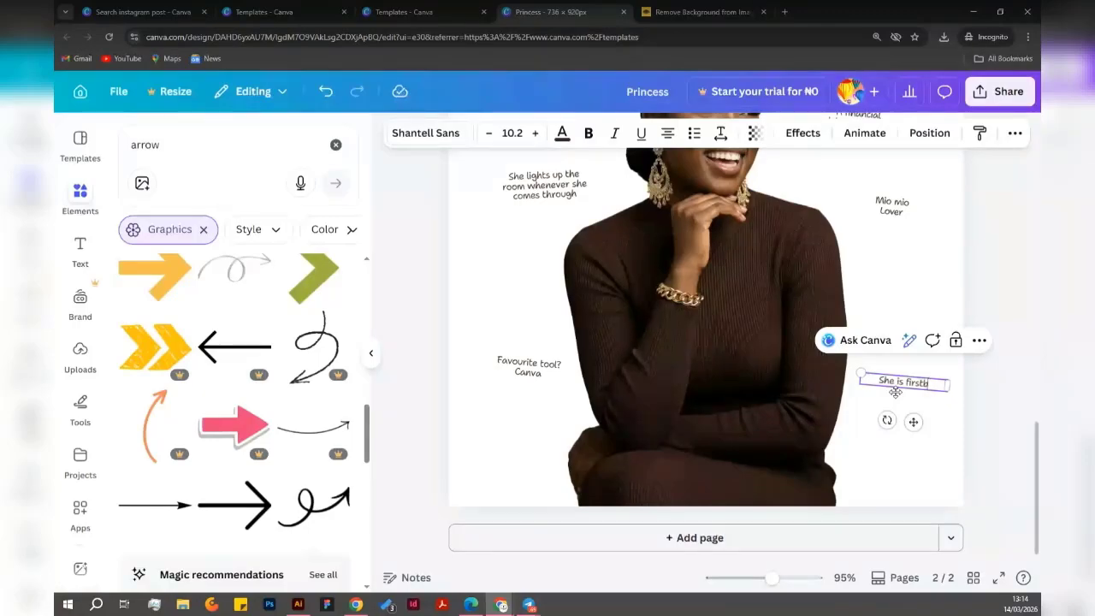
key(BackSpace)
text(child)
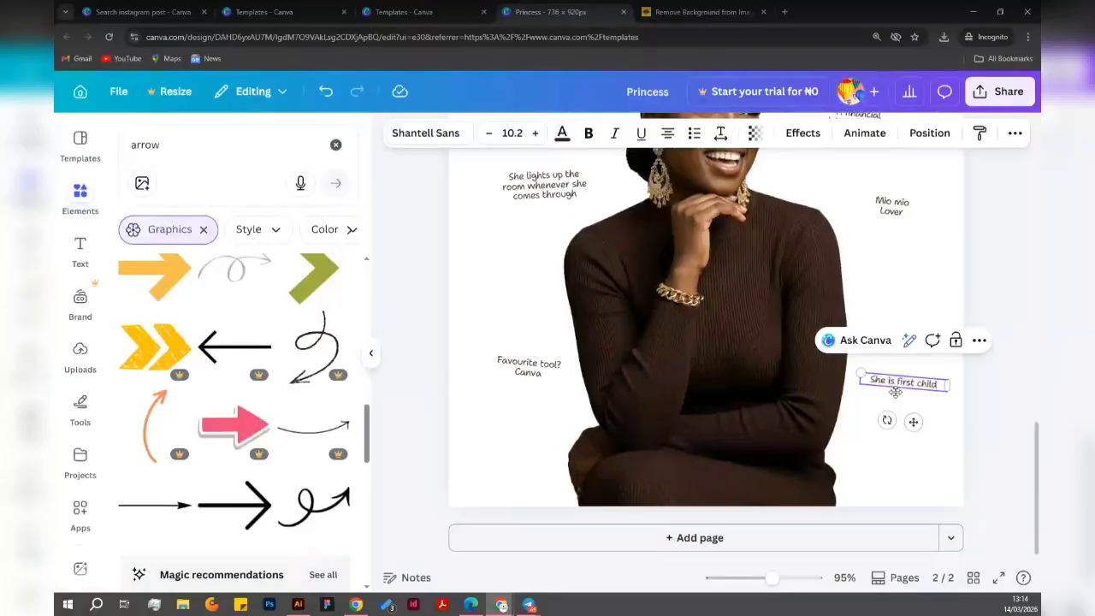
text(of)
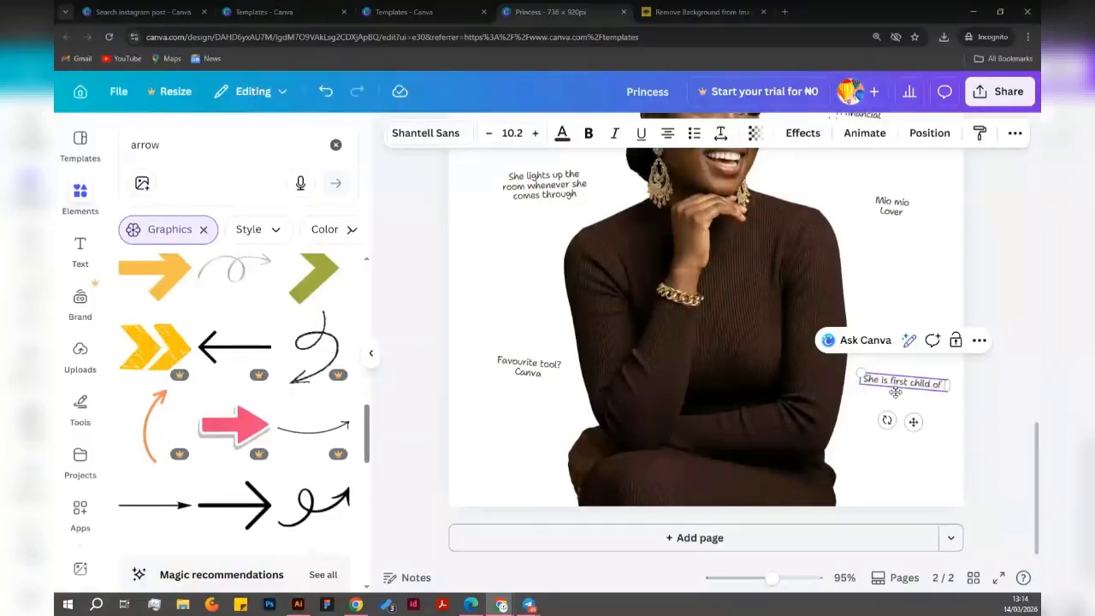
text( 5 children)
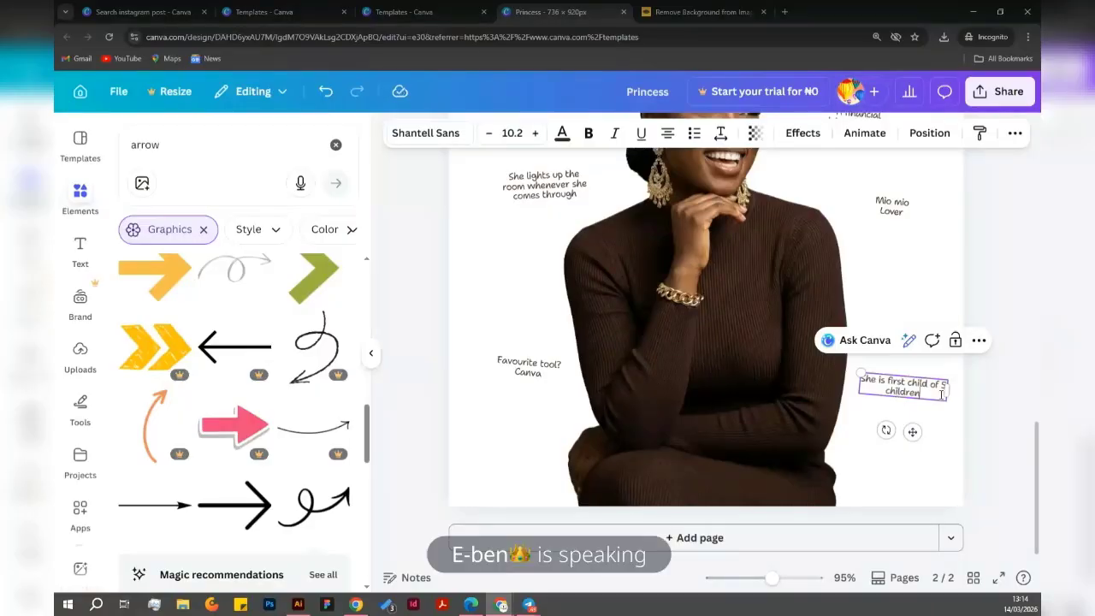
drag(948, 387, 913, 393)
click(973, 395)
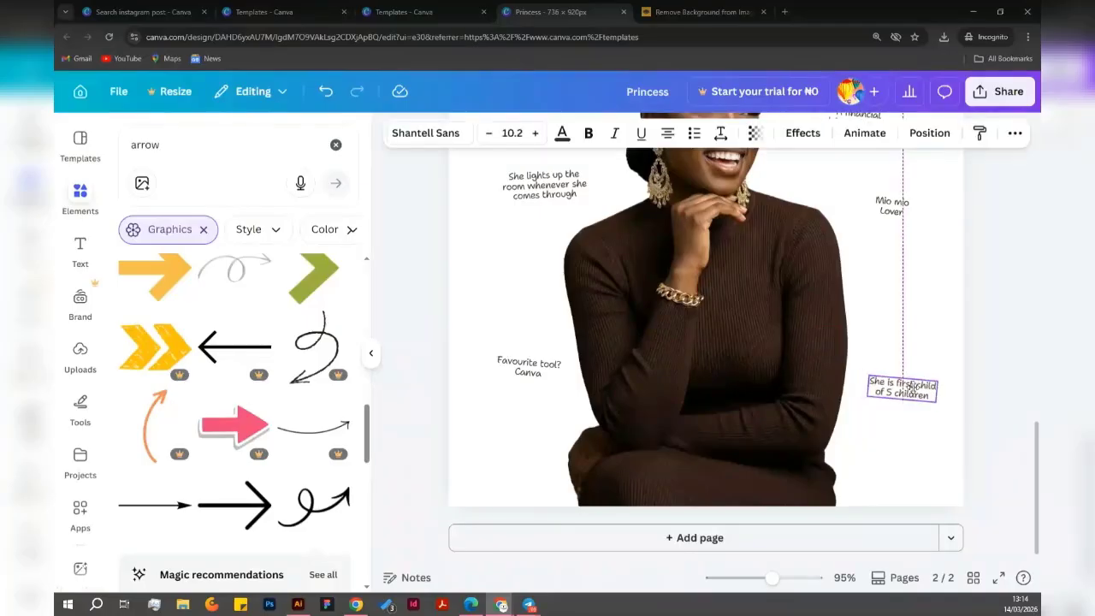
key(alt)
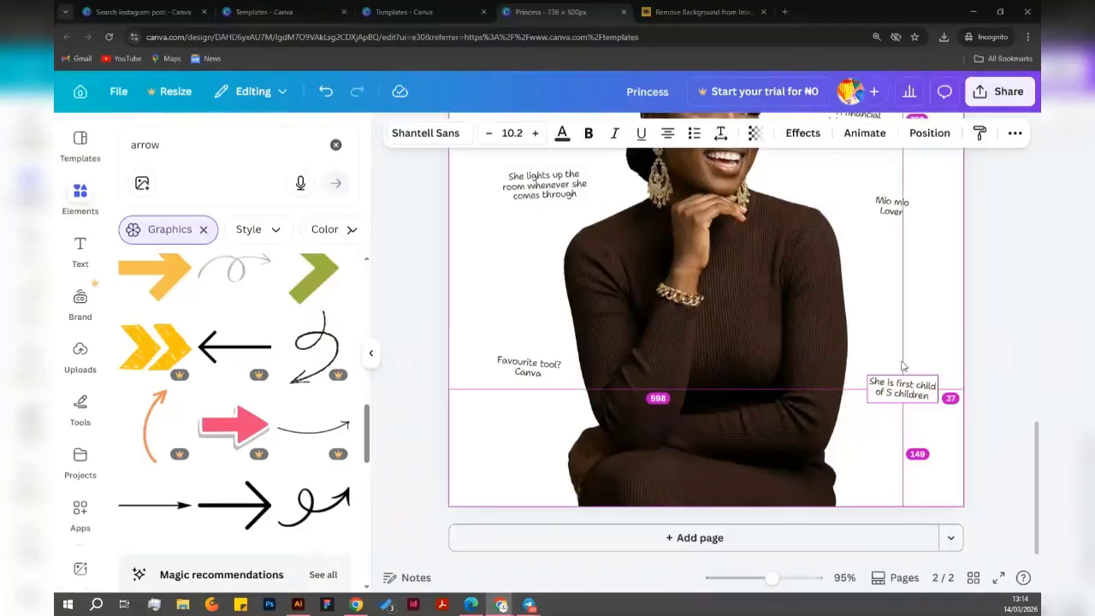
drag(903, 384, 903, 315)
key(ctrl+z)
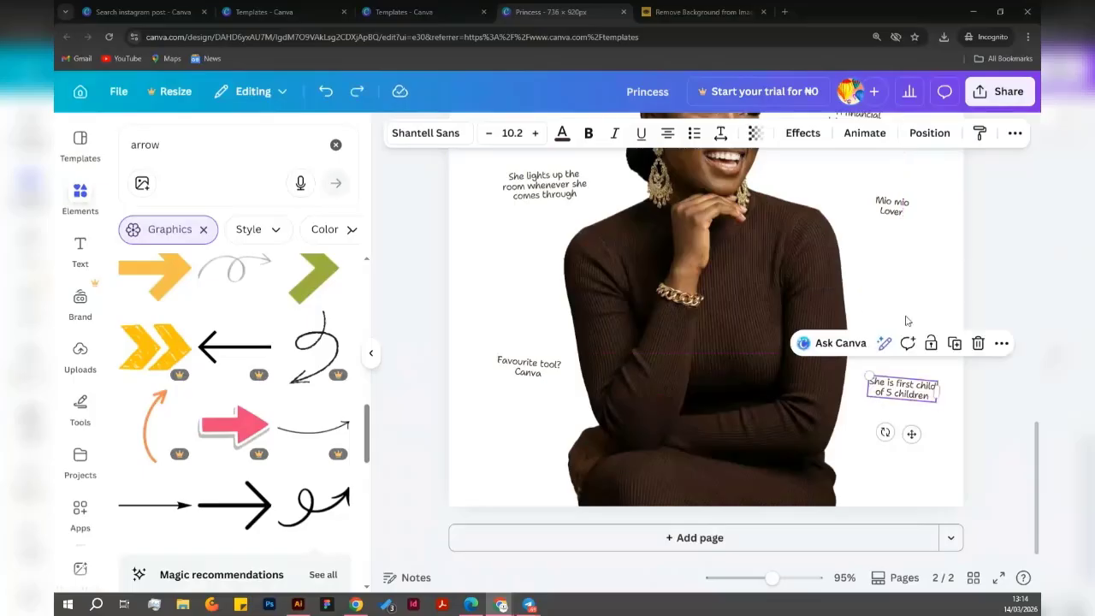
Place a duplicate of the "first child" caption midway below "Mio mio Lover" and change its text to "Introvert".
click(955, 343)
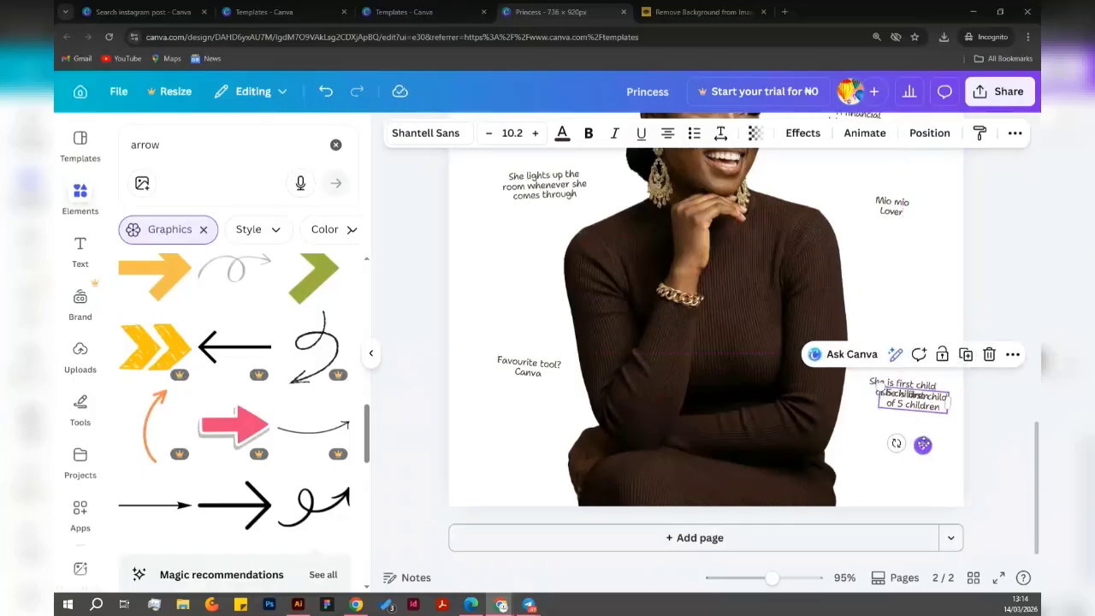
drag(922, 444, 911, 332)
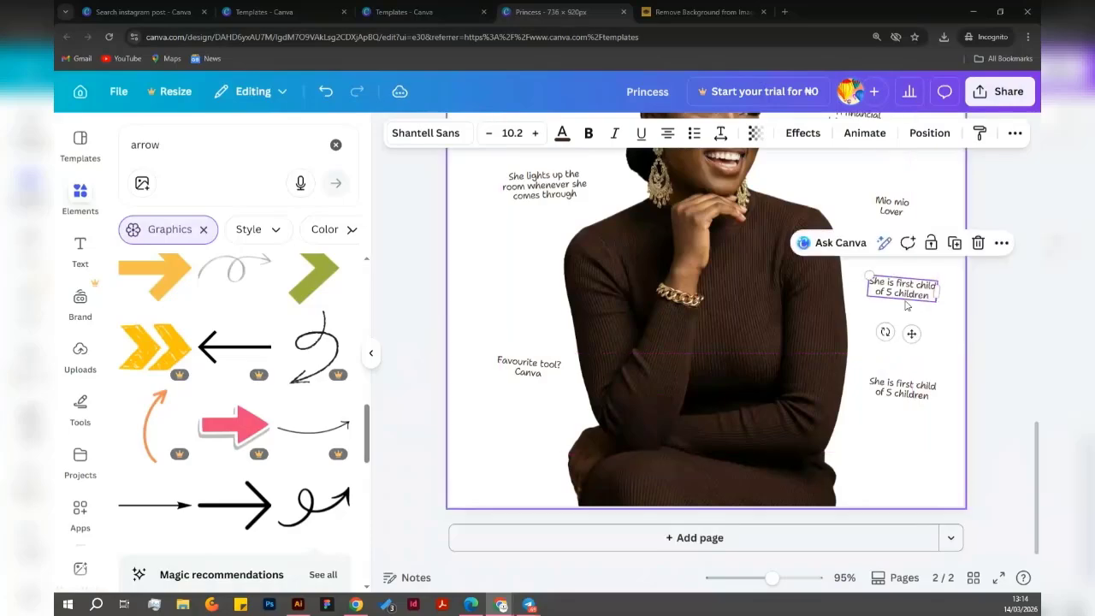
double_click(907, 288)
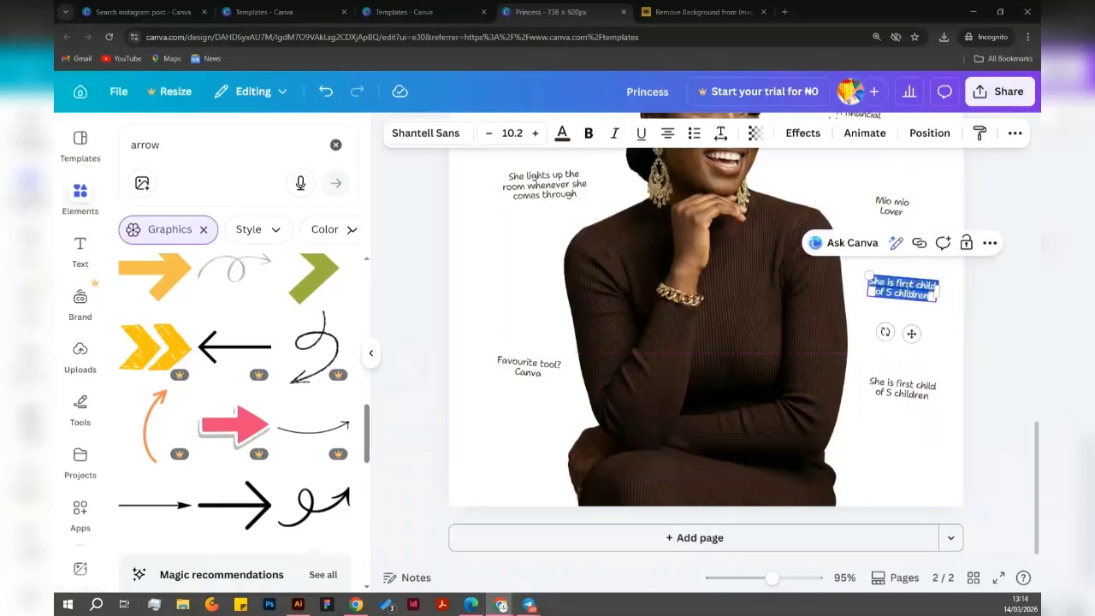
text(Ir)
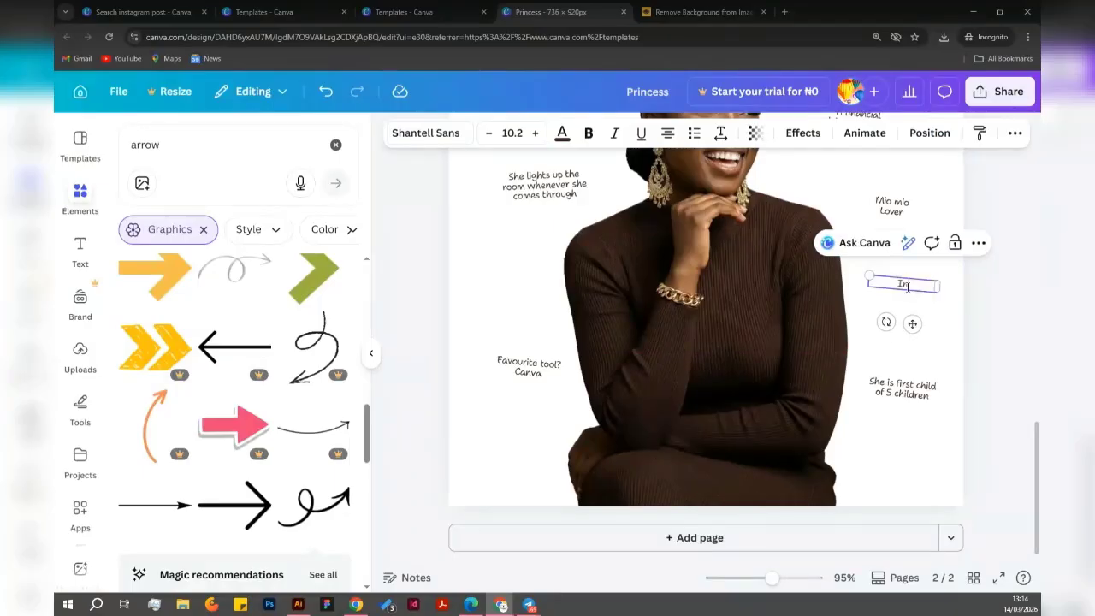
text(trovert)
click(970, 317)
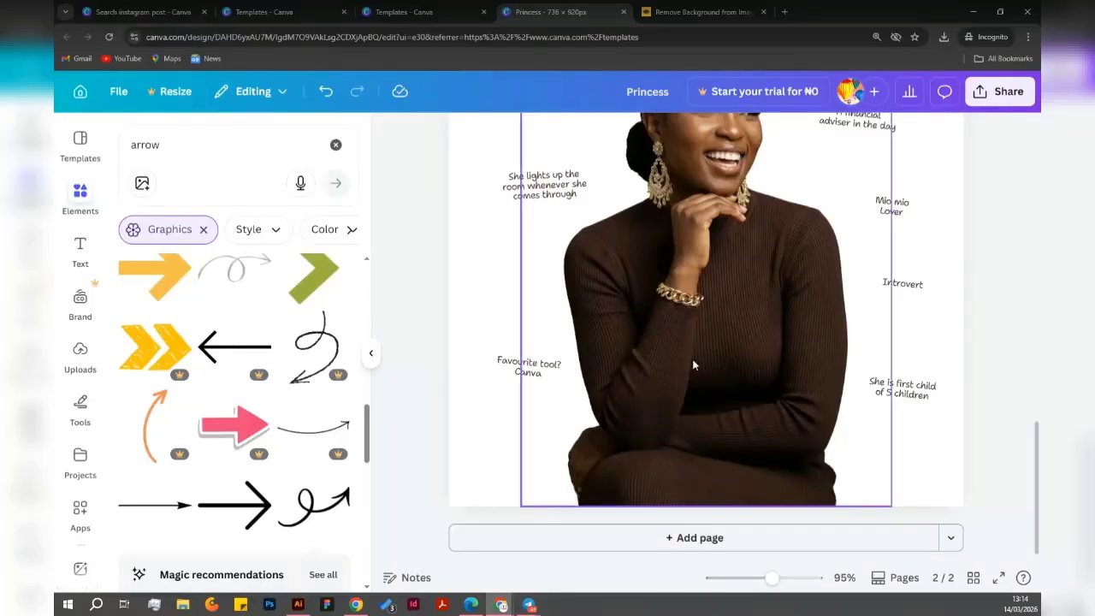
Move the "A financial adviser in the day" caption slightly closer to the woman's face.
scroll(693, 366, down, 3)
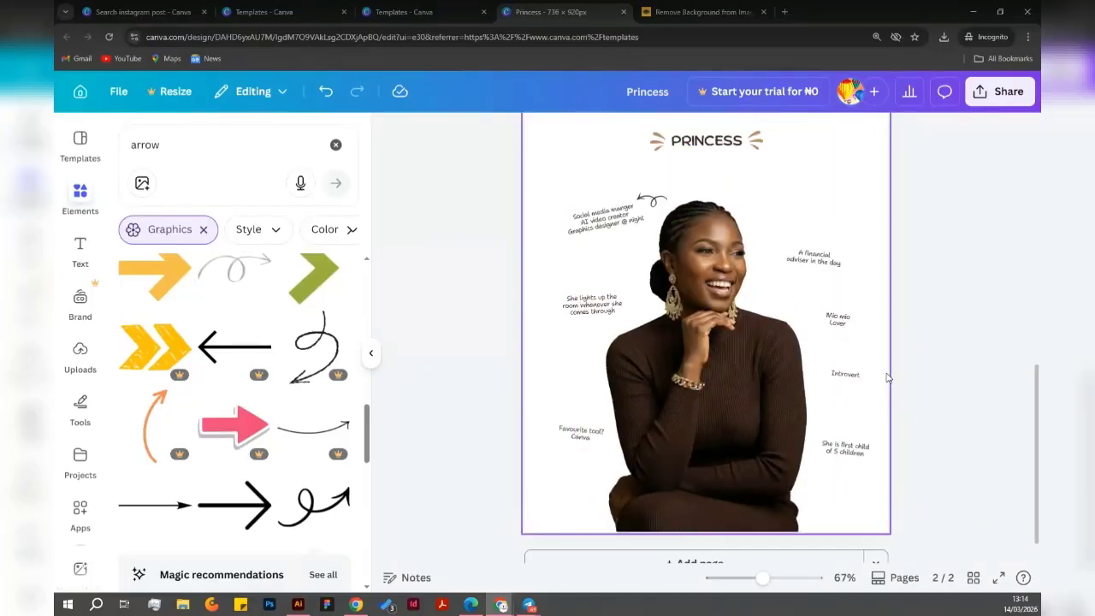
scroll(887, 378, up, 2)
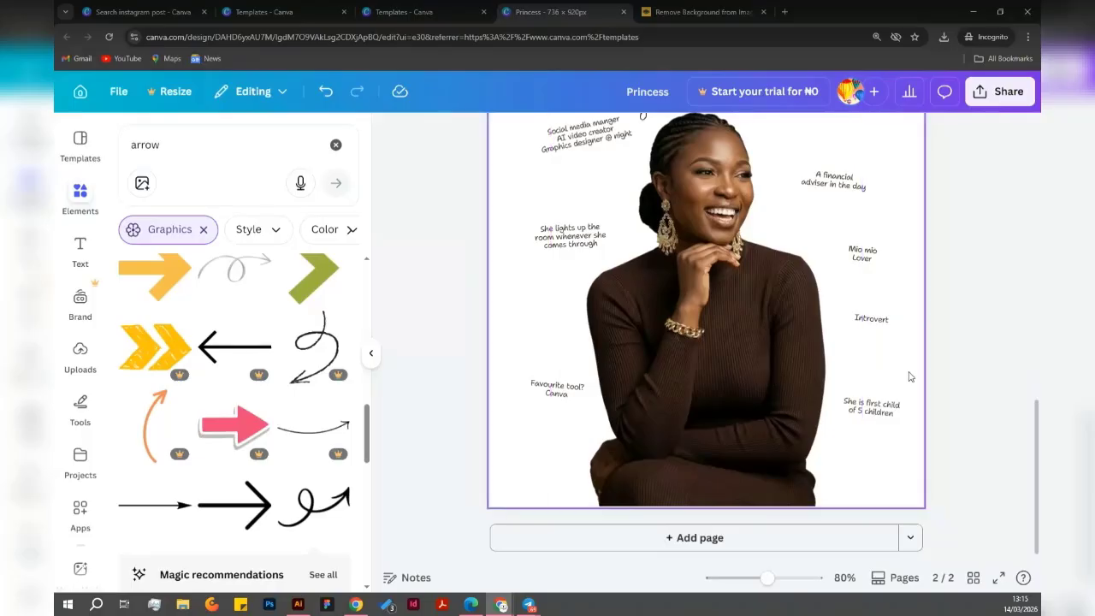
click(840, 181)
drag(840, 181, 831, 182)
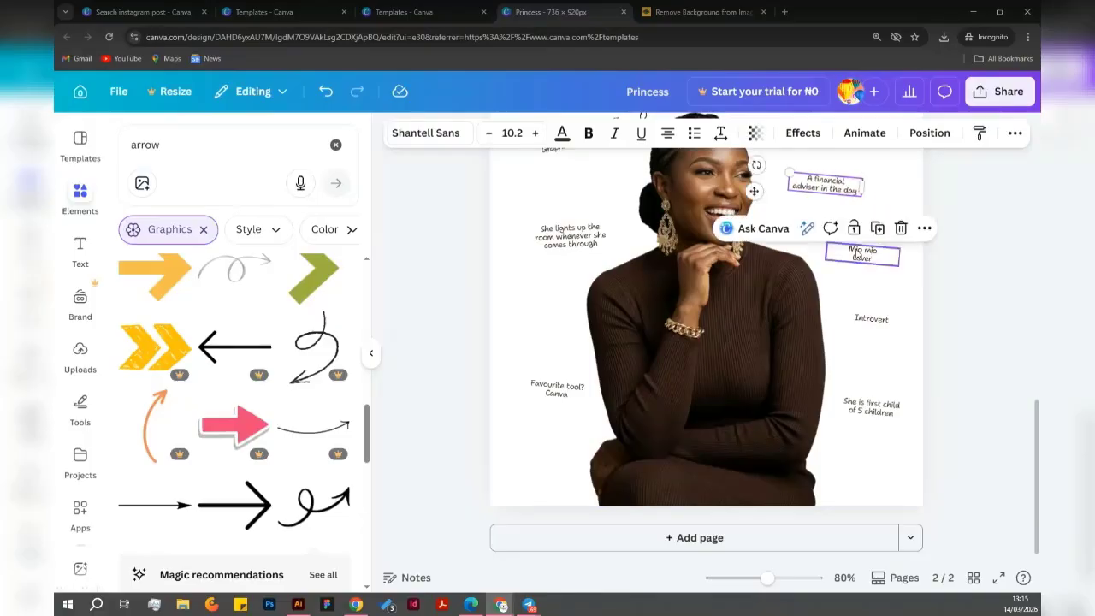
Move the "Mio mio Lover" caption slightly closer to the woman's shoulder.
drag(857, 249, 848, 248)
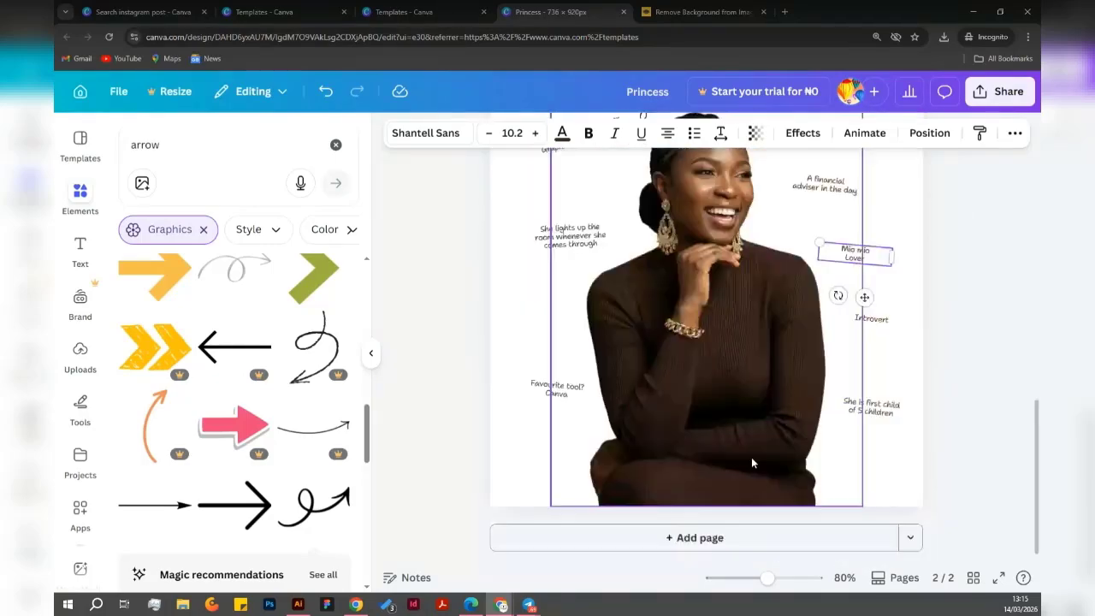
drag(1034, 445, 1035, 420)
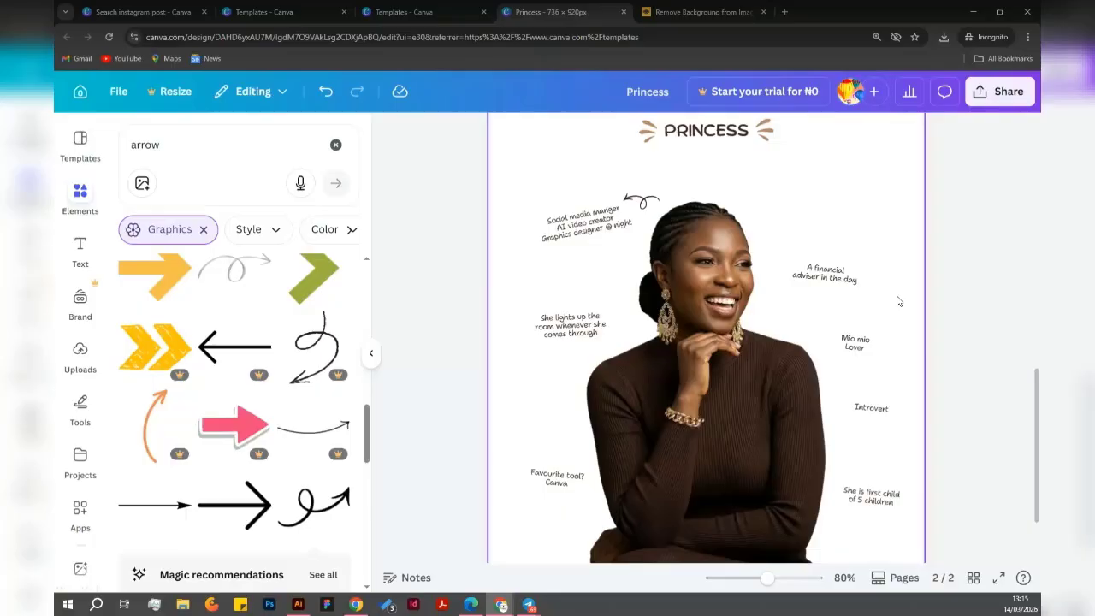
click(838, 281)
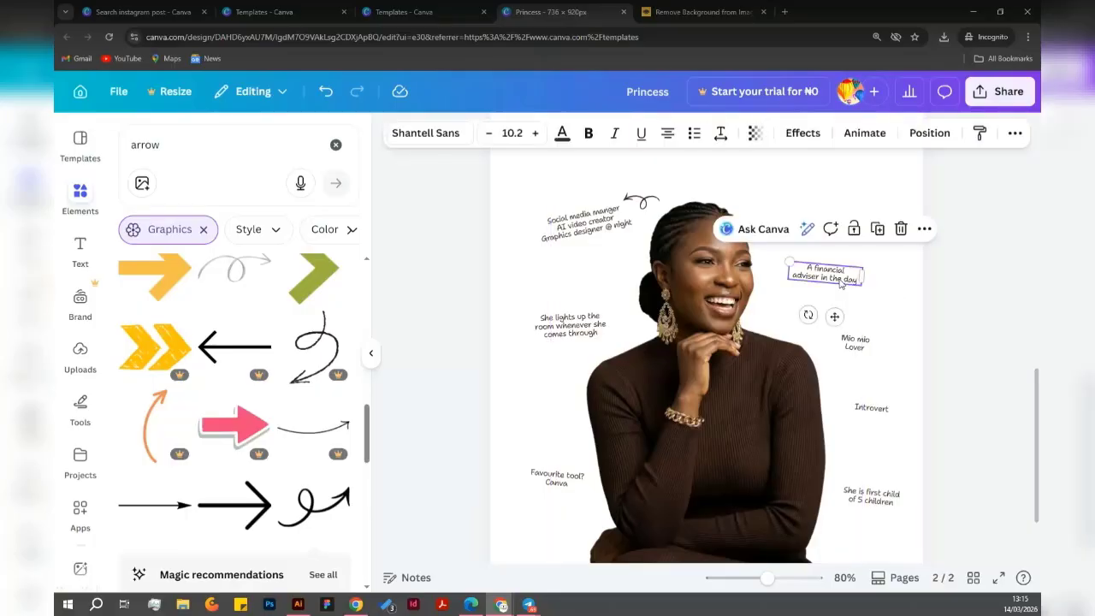
shift+click(855, 351)
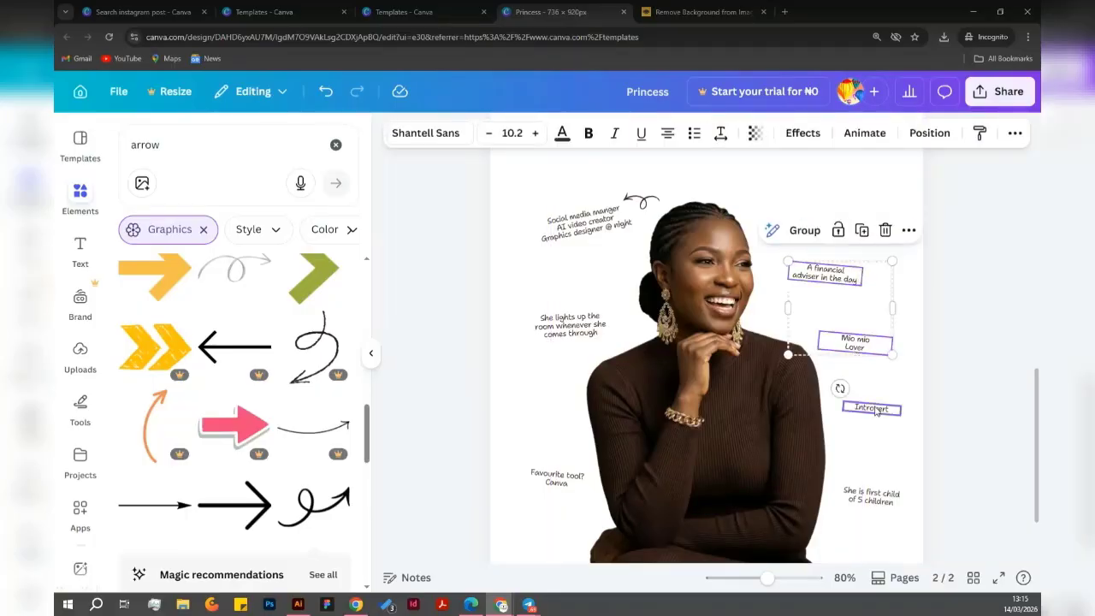
click(912, 361)
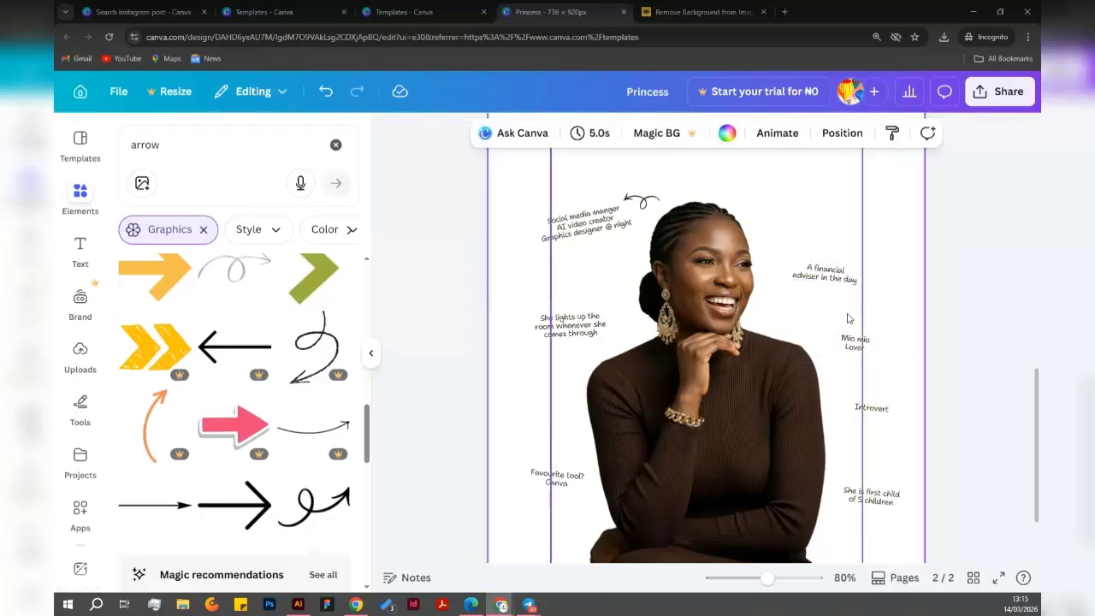
Set the font size of all seven captions around the woman's photo to 13.
click(834, 276)
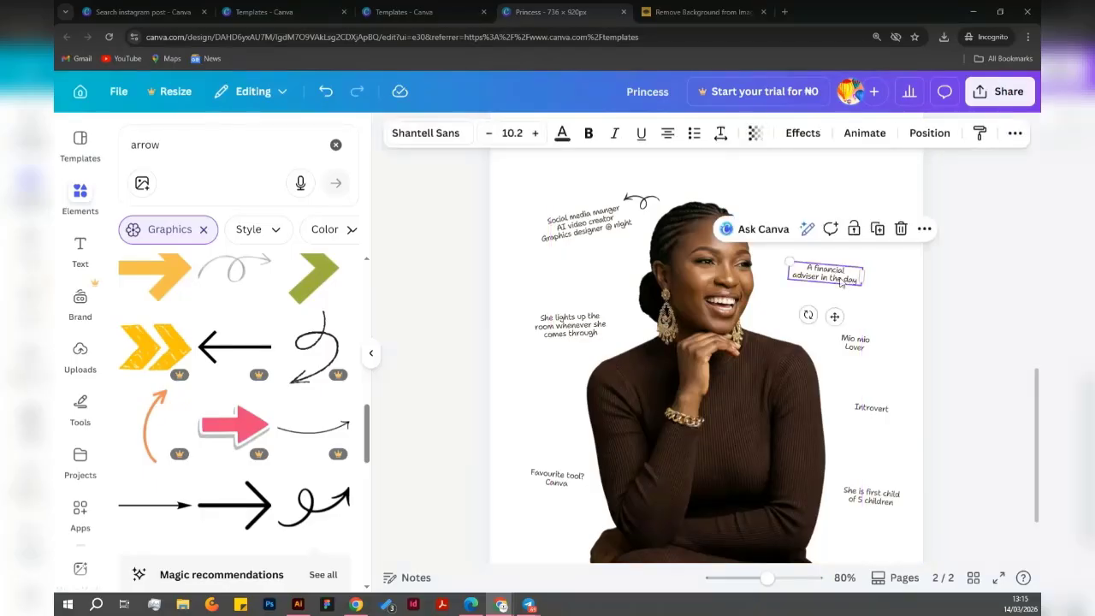
shift+click(856, 346)
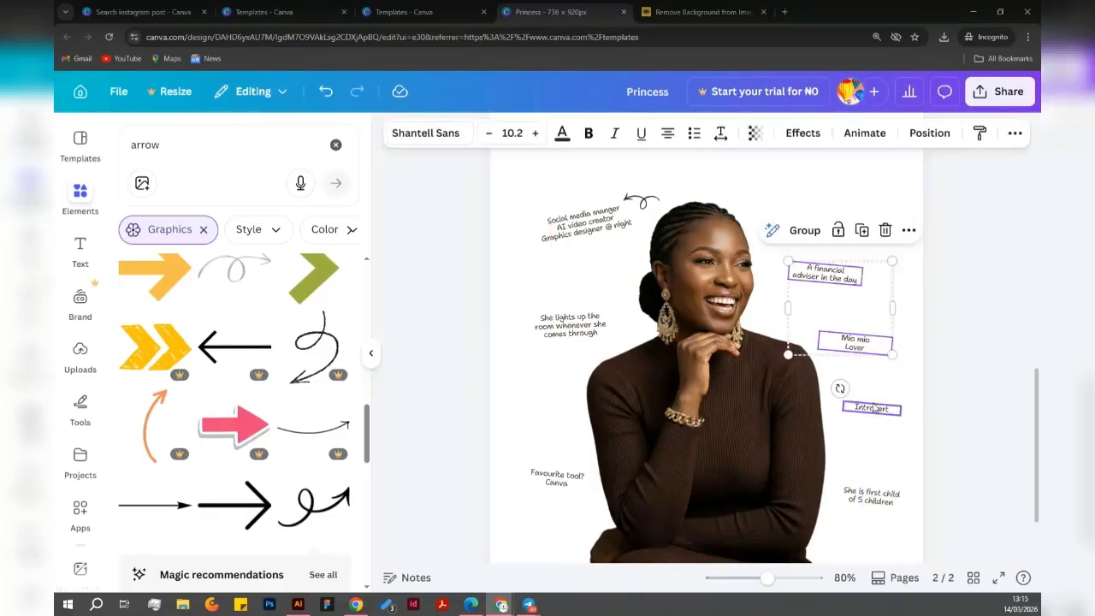
shift+click(871, 408)
shift+click(871, 496)
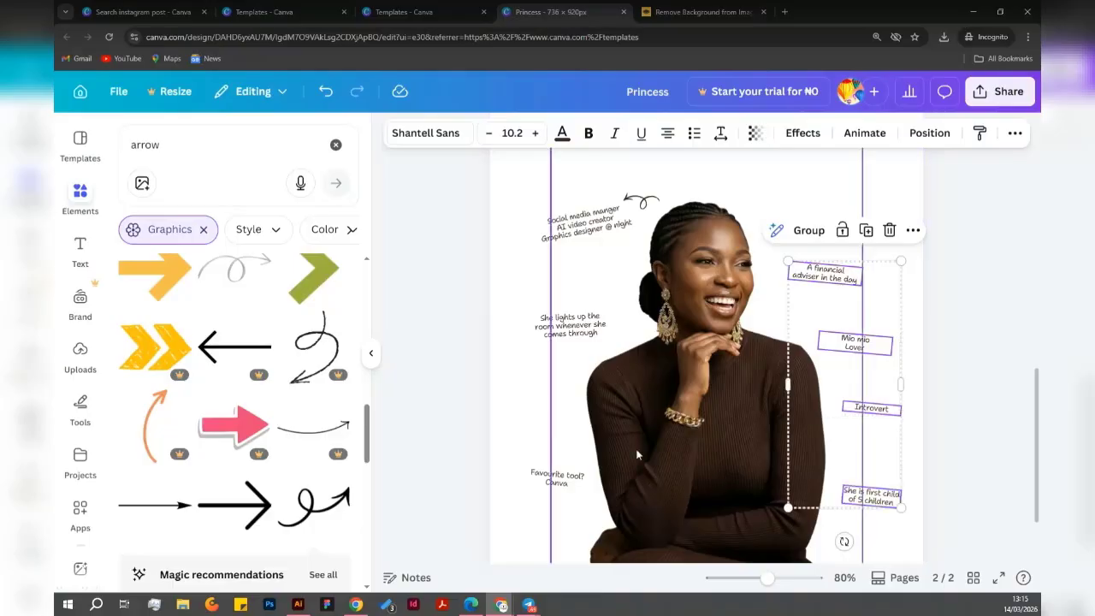
shift+click(566, 483)
shift+click(591, 339)
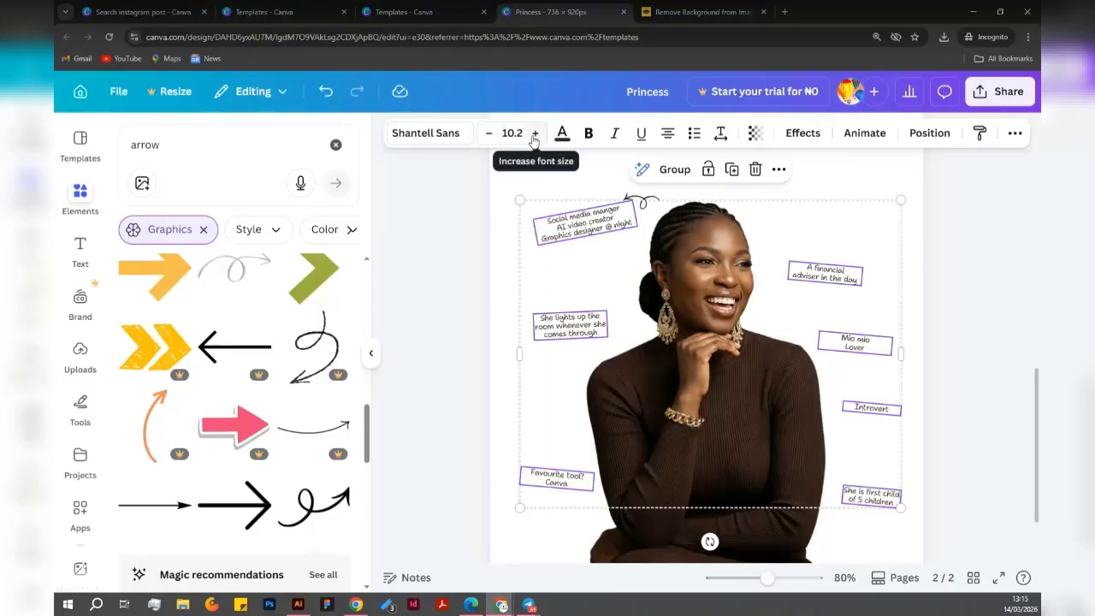
click(534, 133)
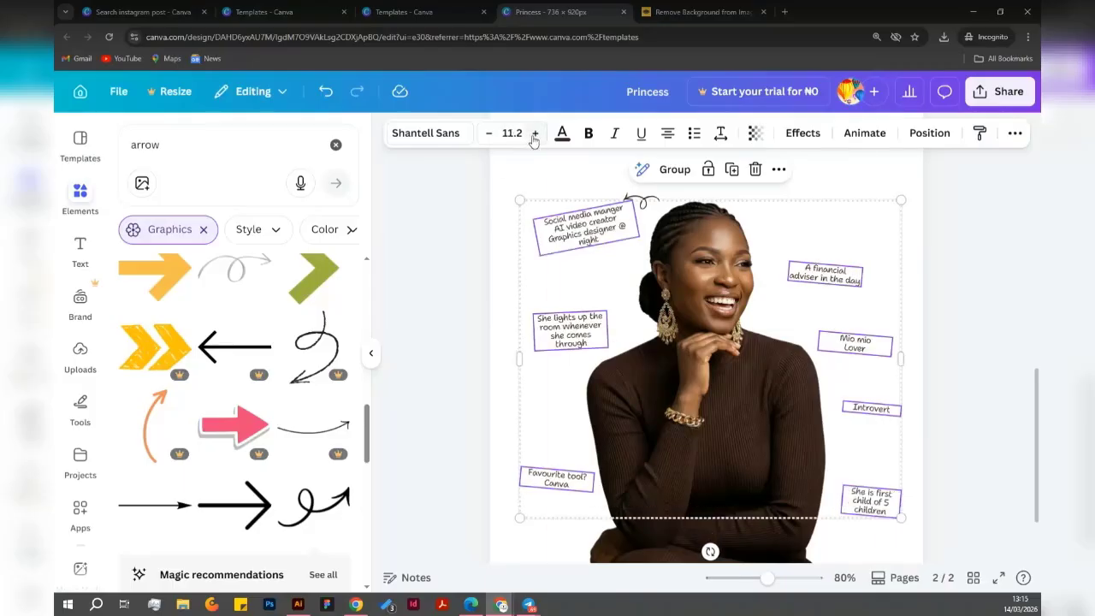
click(534, 133)
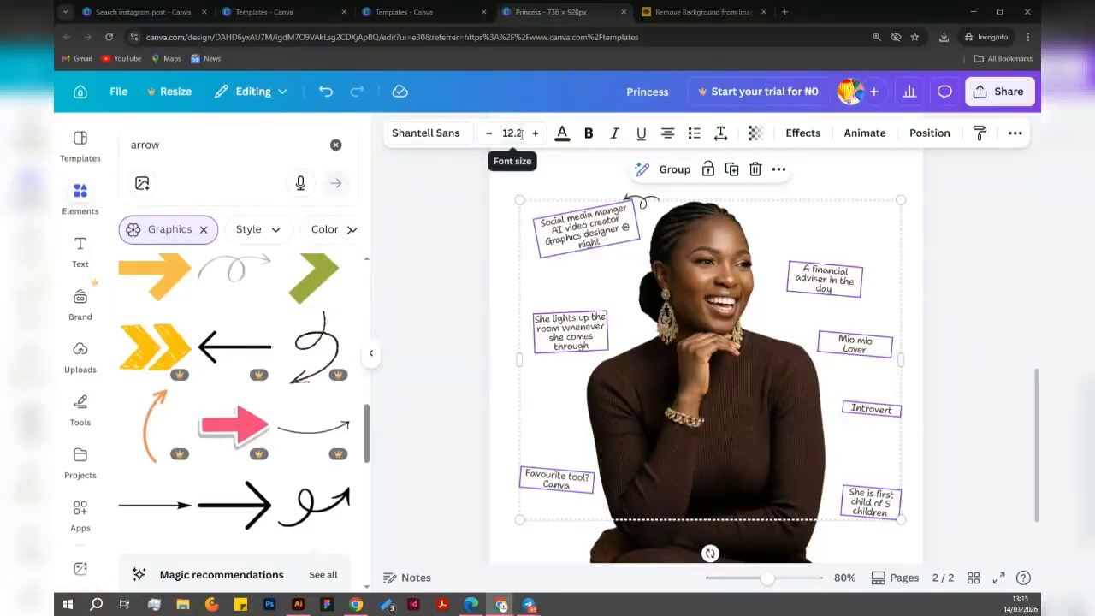
click(533, 134)
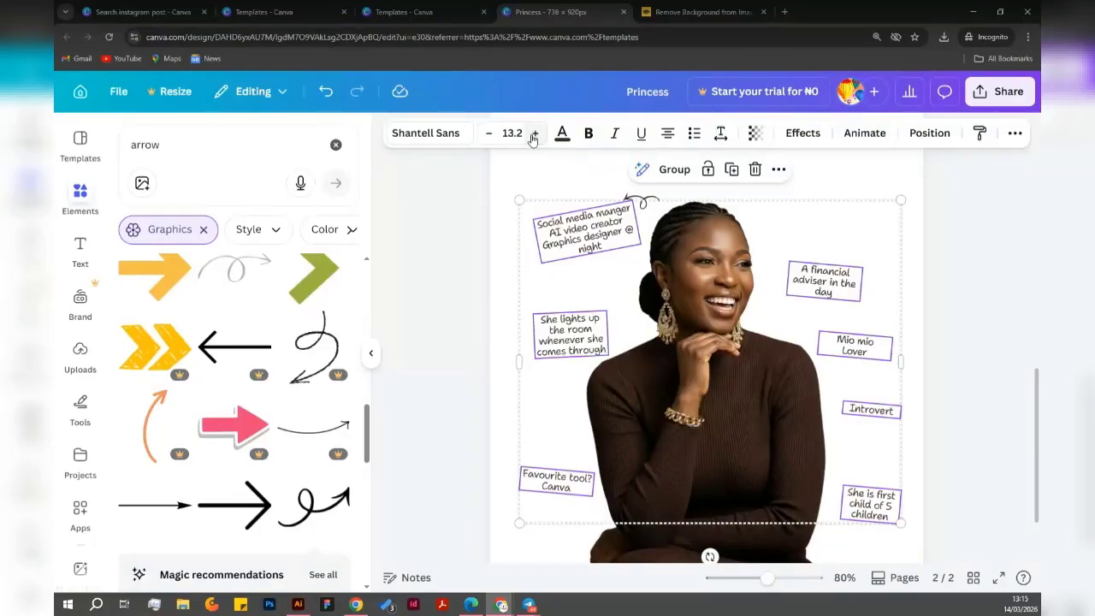
click(513, 133)
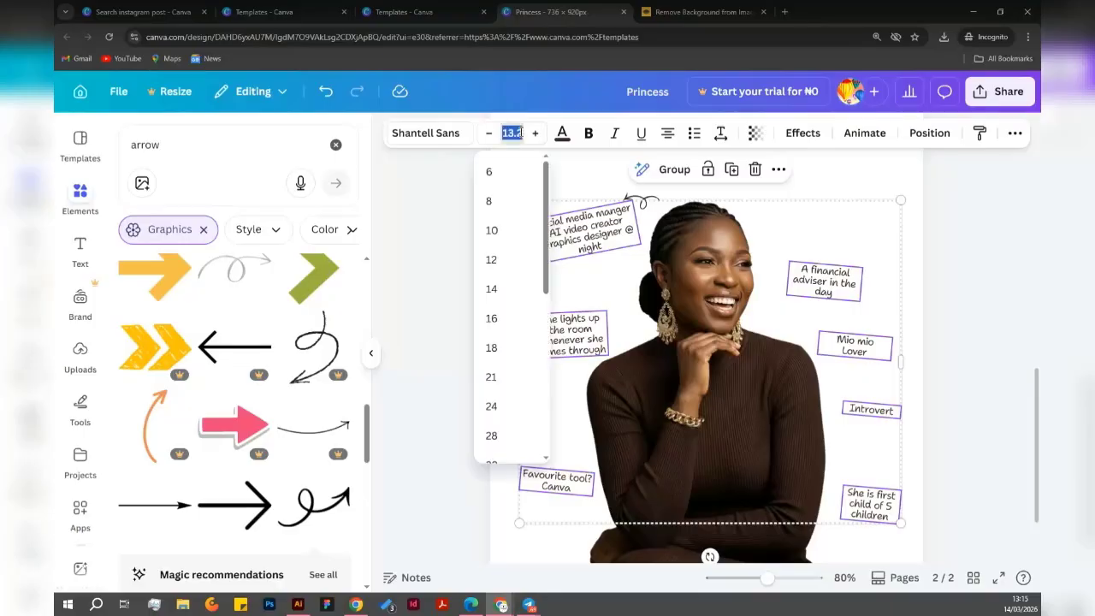
click(491, 259)
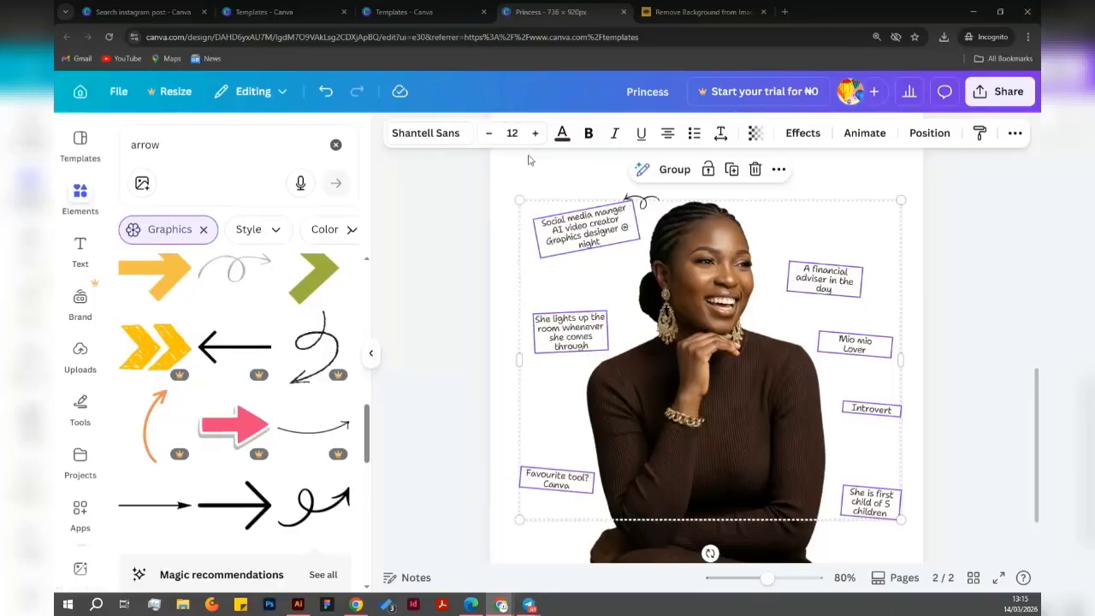
click(953, 303)
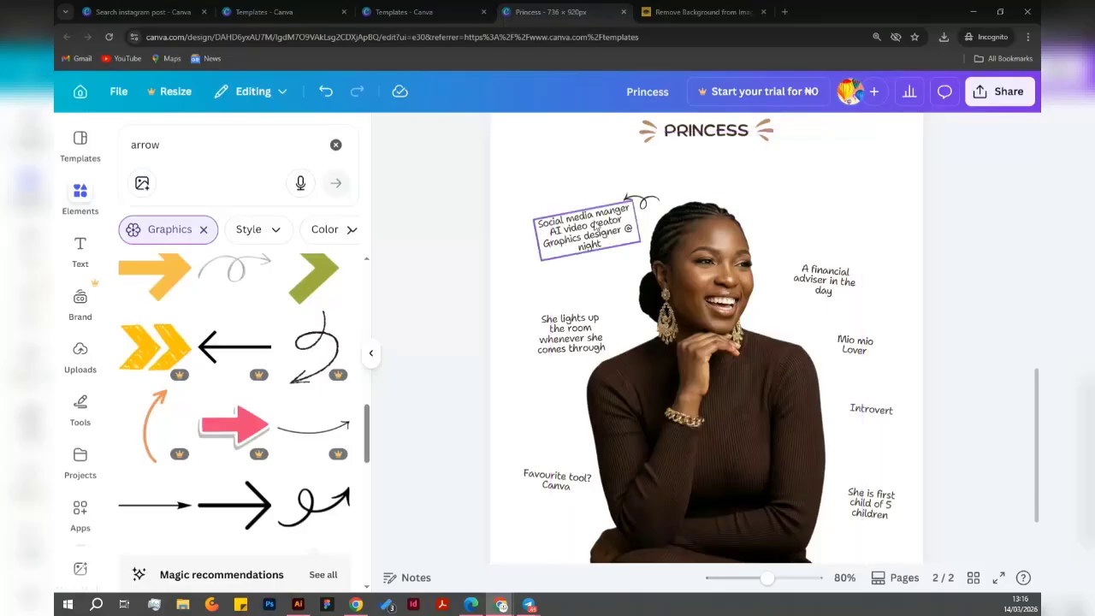
Lower the "Social media manger" caption slightly and shift its curly arrow a little down and toward the woman's hair.
mouse_move(590, 237)
mouse_down()
mouse_move(584, 244)
mouse_move(591, 240)
mouse_up()
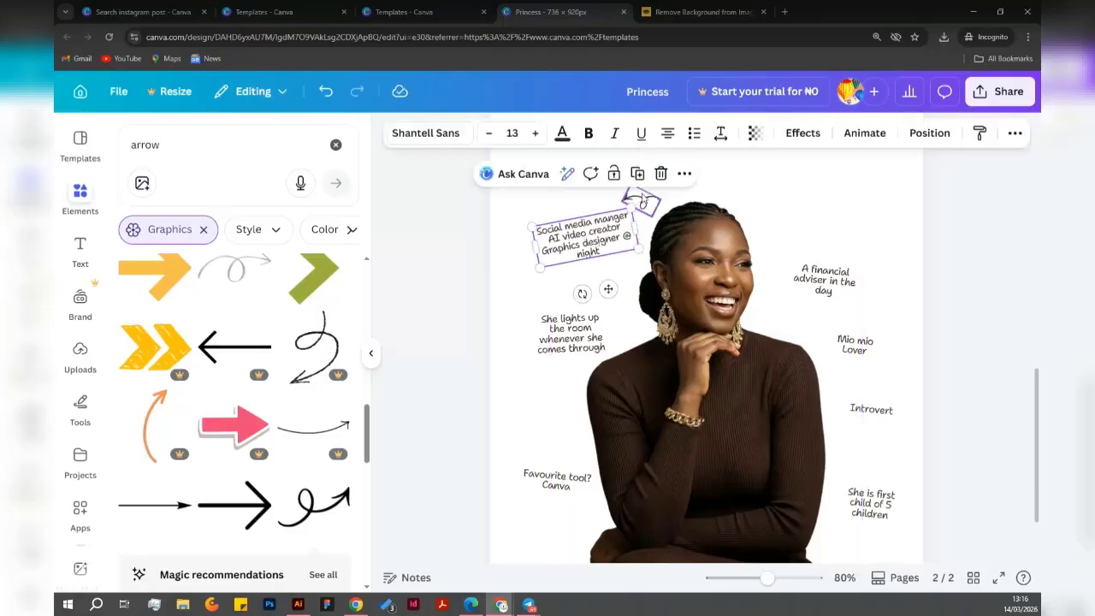
drag(643, 203, 649, 209)
Widen the "She lights up the room" text box so it wraps onto three lines, and slightly widen and raise the "She is first child" caption.
click(578, 336)
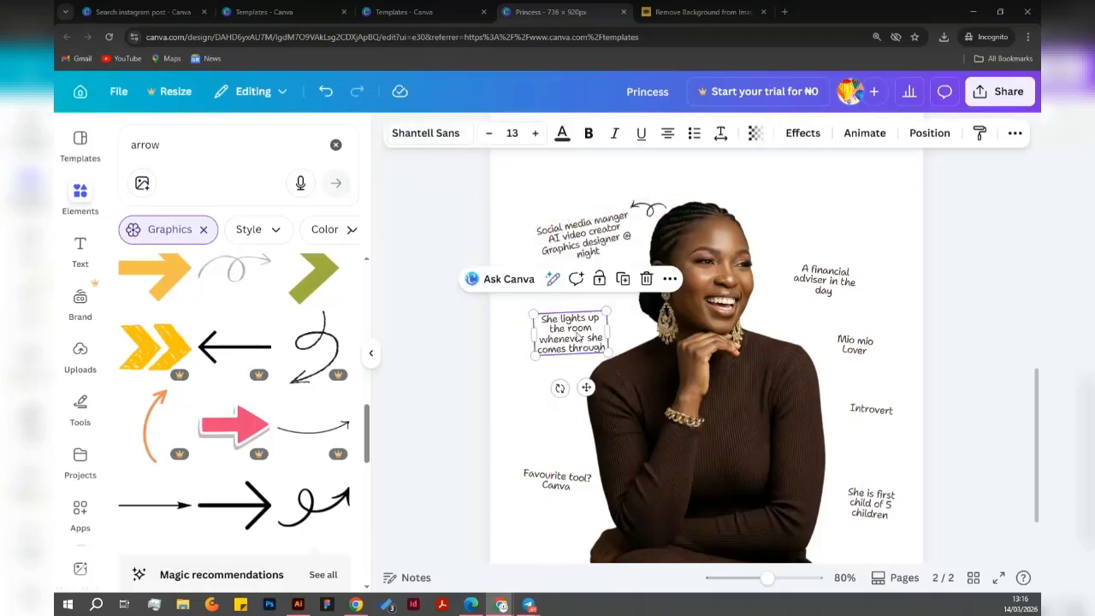
mouse_move(610, 334)
mouse_down()
mouse_move(629, 338)
mouse_move(589, 335)
mouse_up()
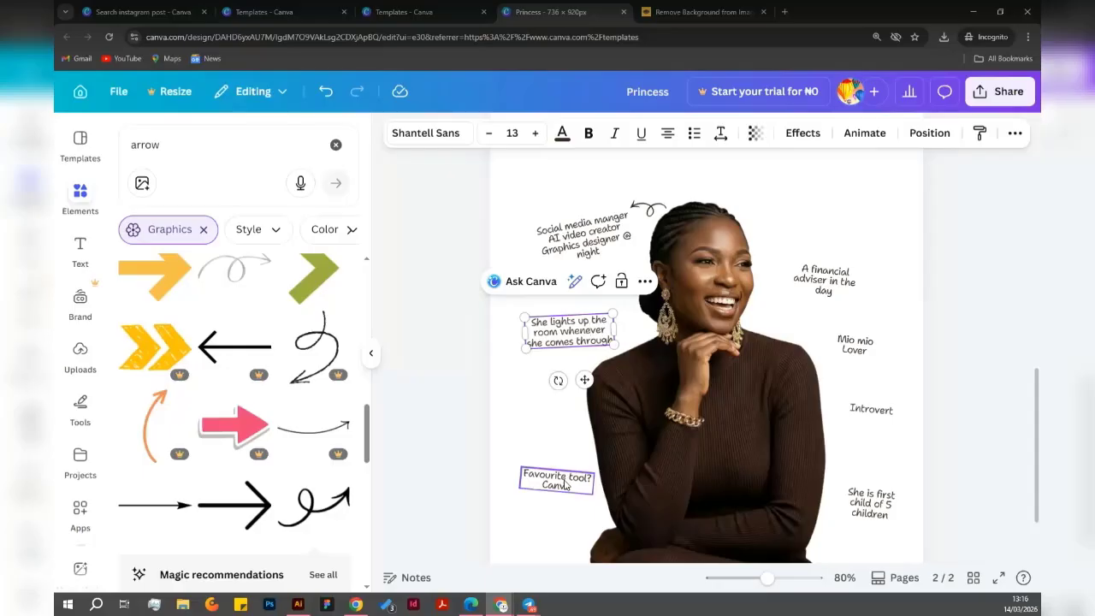
click(868, 503)
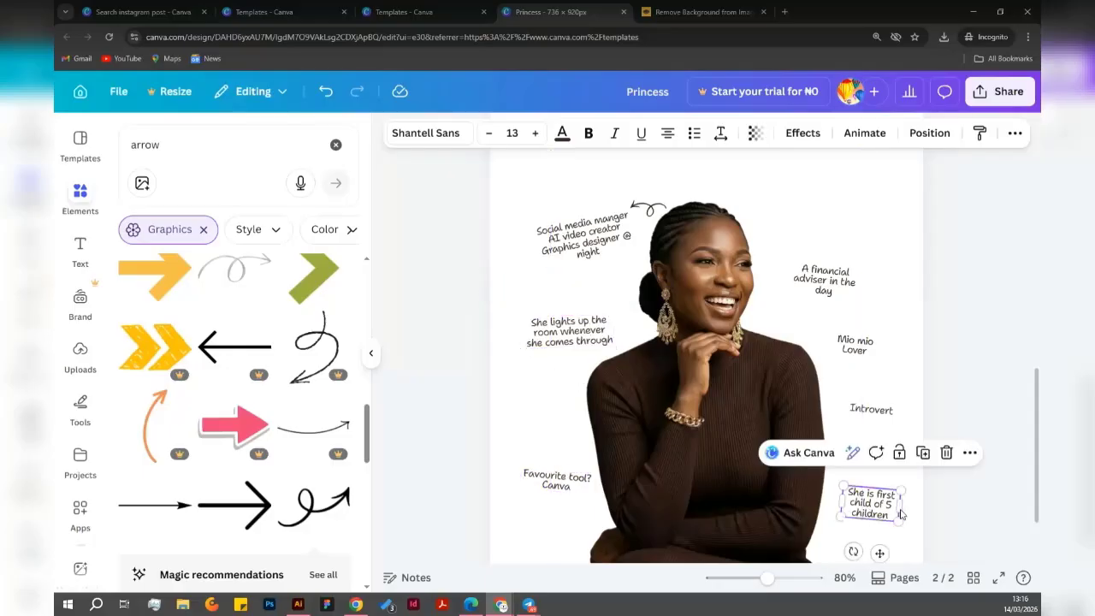
drag(899, 505, 867, 498)
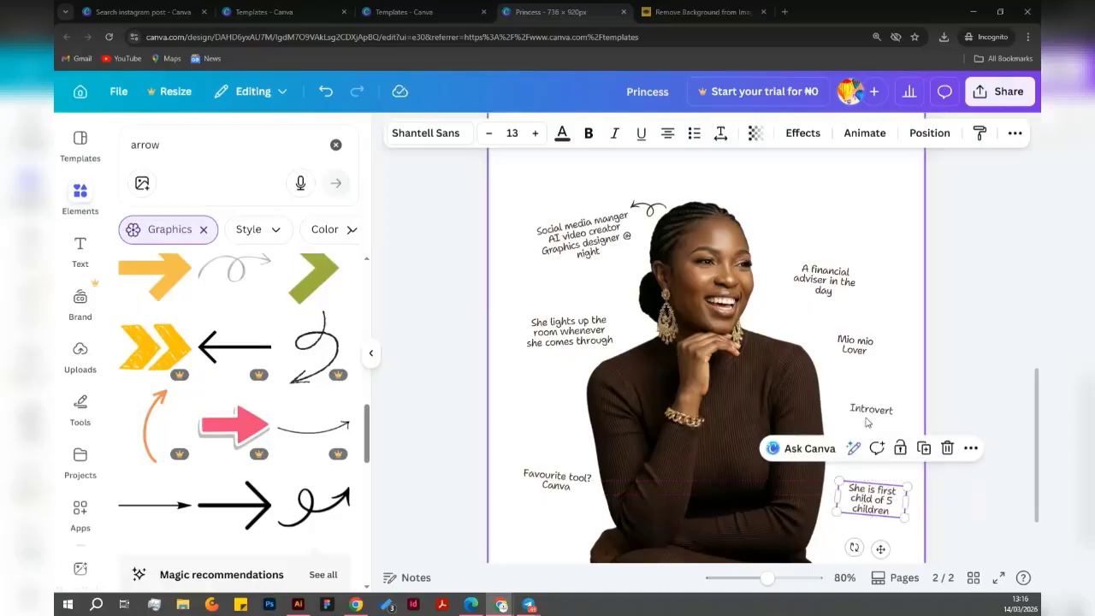
click(868, 349)
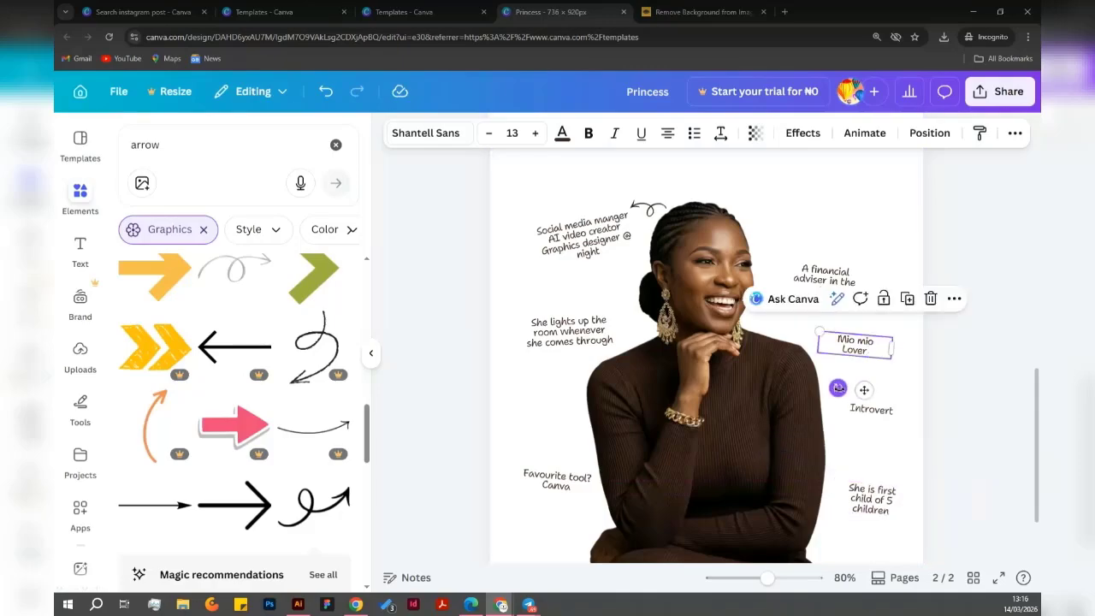
drag(838, 388, 842, 395)
click(824, 280)
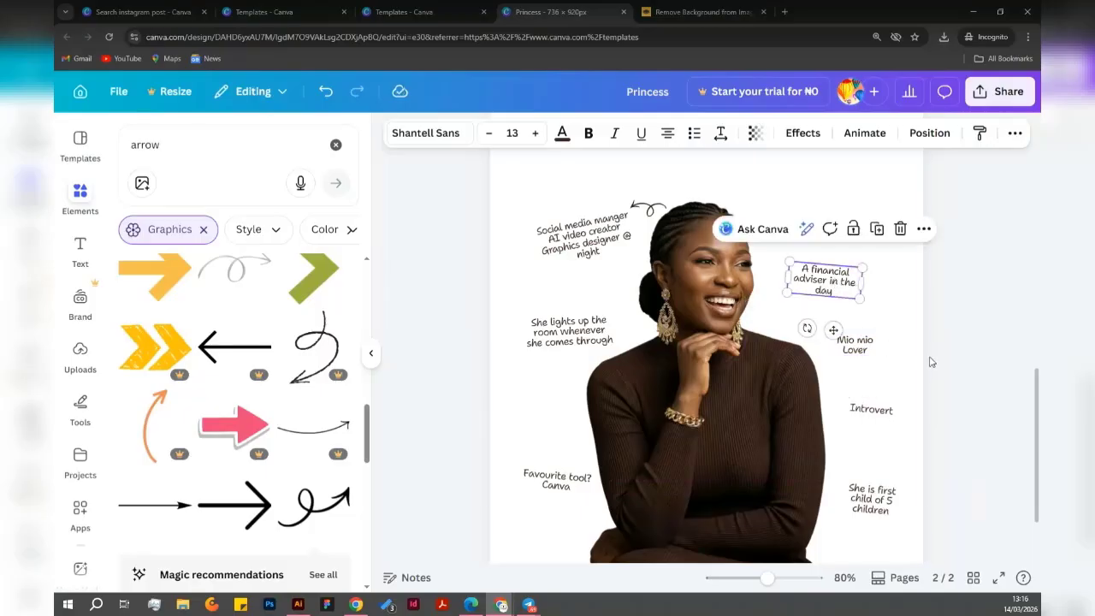
click(983, 361)
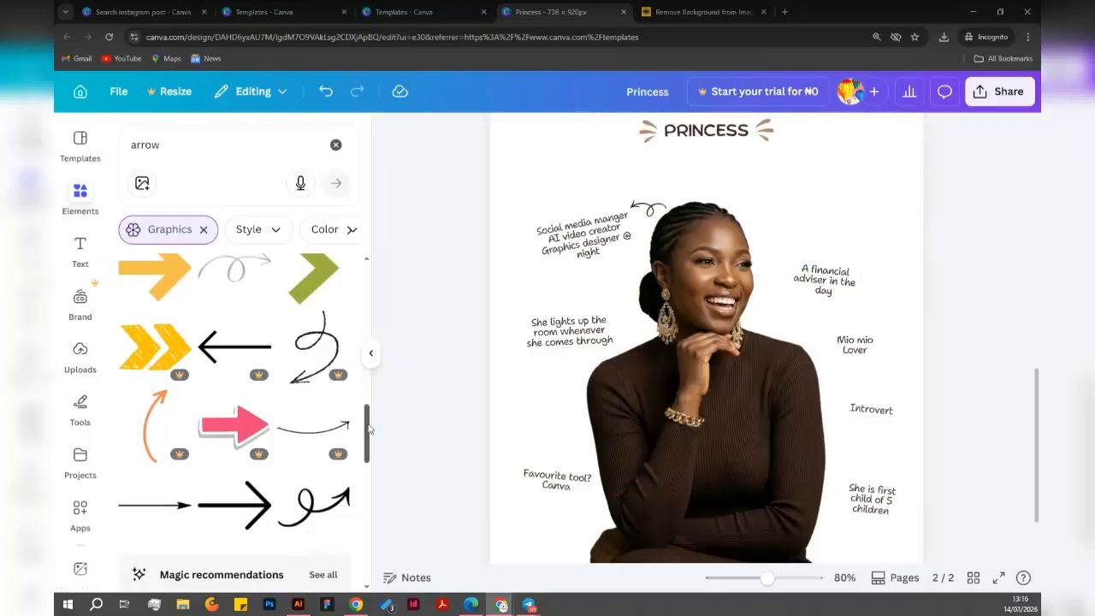
Add the black arrow graphic with a heart-shaped loop and shrink it to a small size just below the "Mio mio Lover" caption.
scroll(367, 441, down, 1)
drag(368, 440, 369, 615)
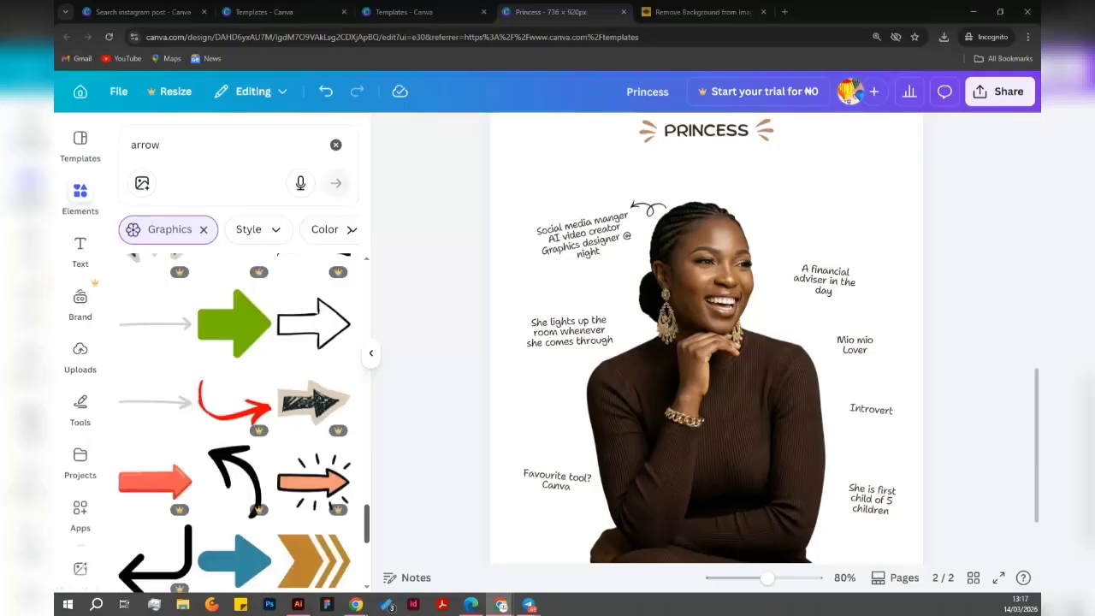
drag(368, 523, 361, 501)
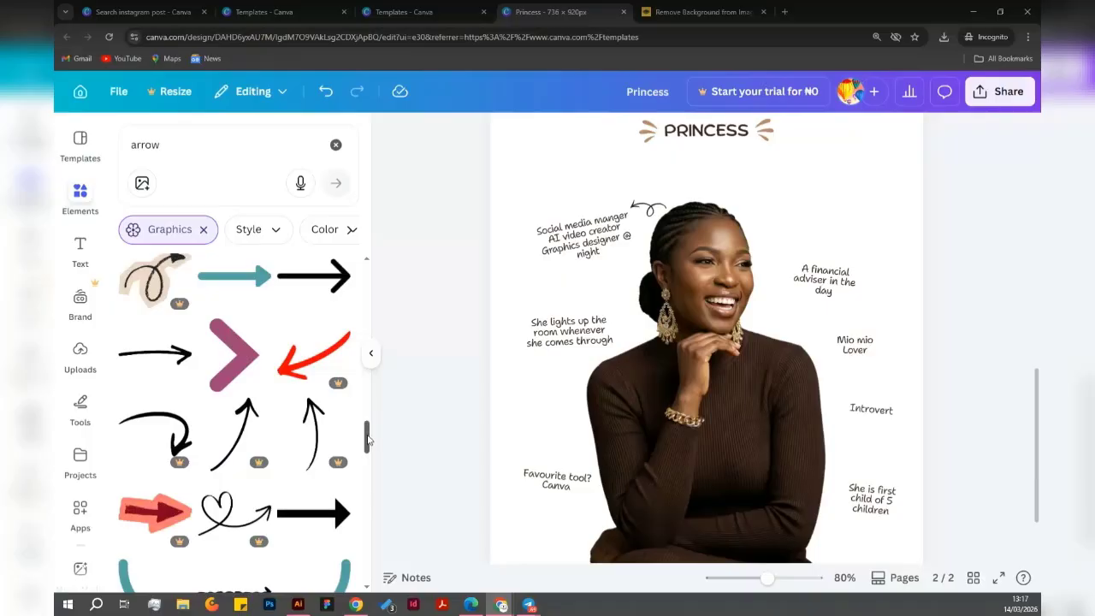
drag(369, 439, 384, 313)
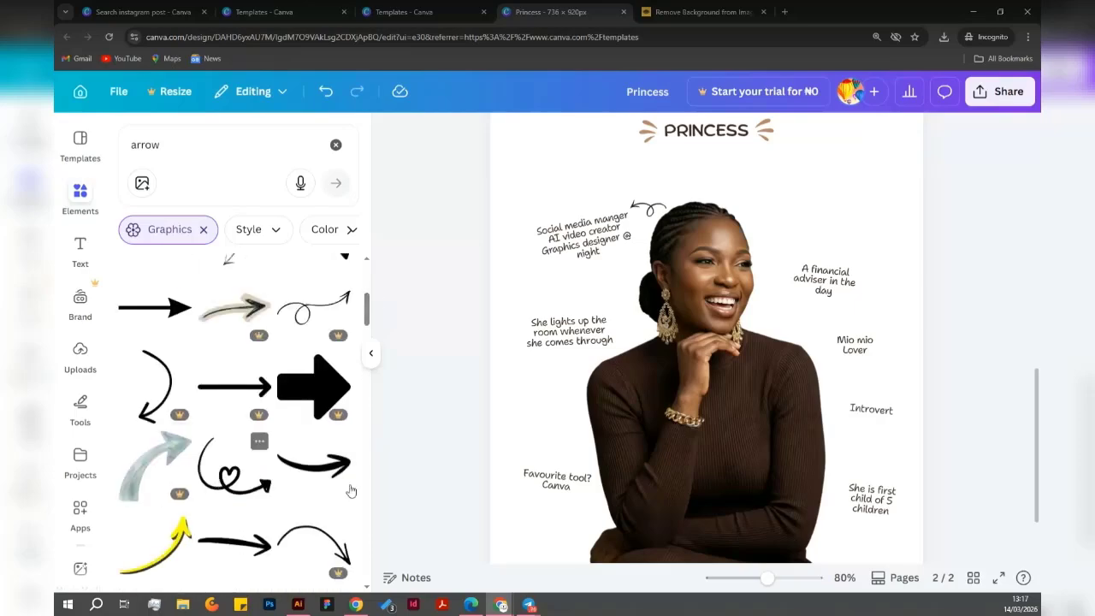
click(231, 466)
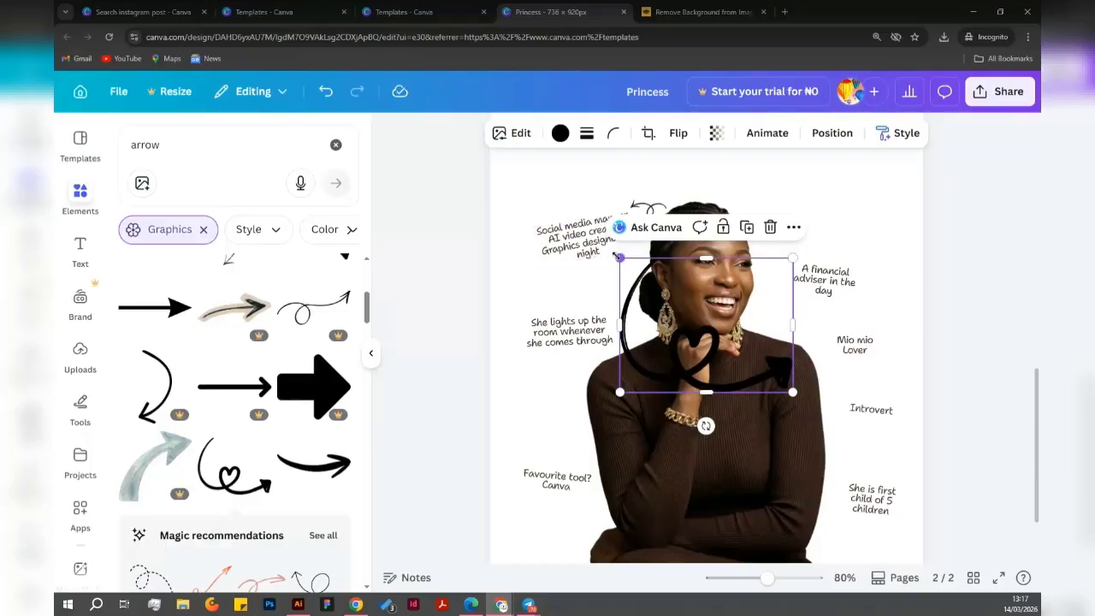
drag(617, 257, 797, 322)
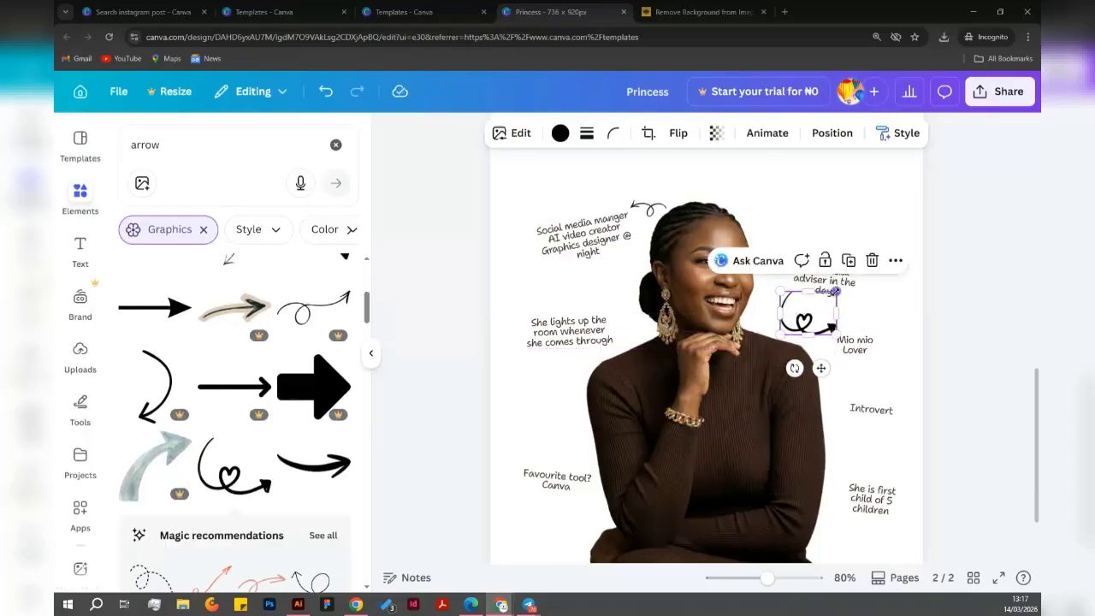
drag(835, 291, 851, 370)
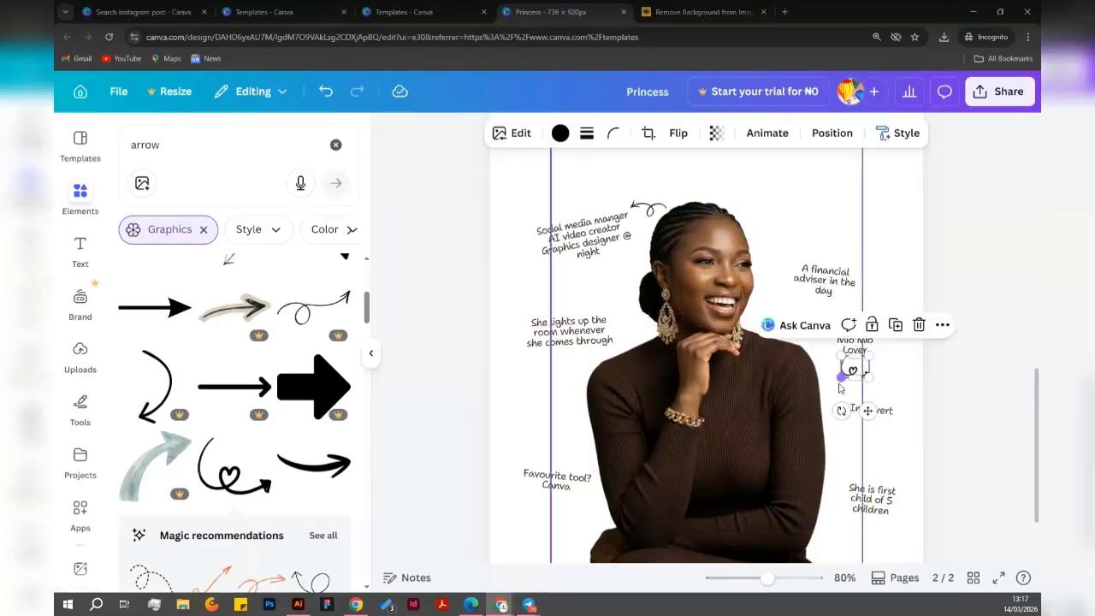
Rotate the heart-loop arrow to point up at "Mio mio Lover" and position it between that caption and "Introvert".
drag(852, 412, 894, 394)
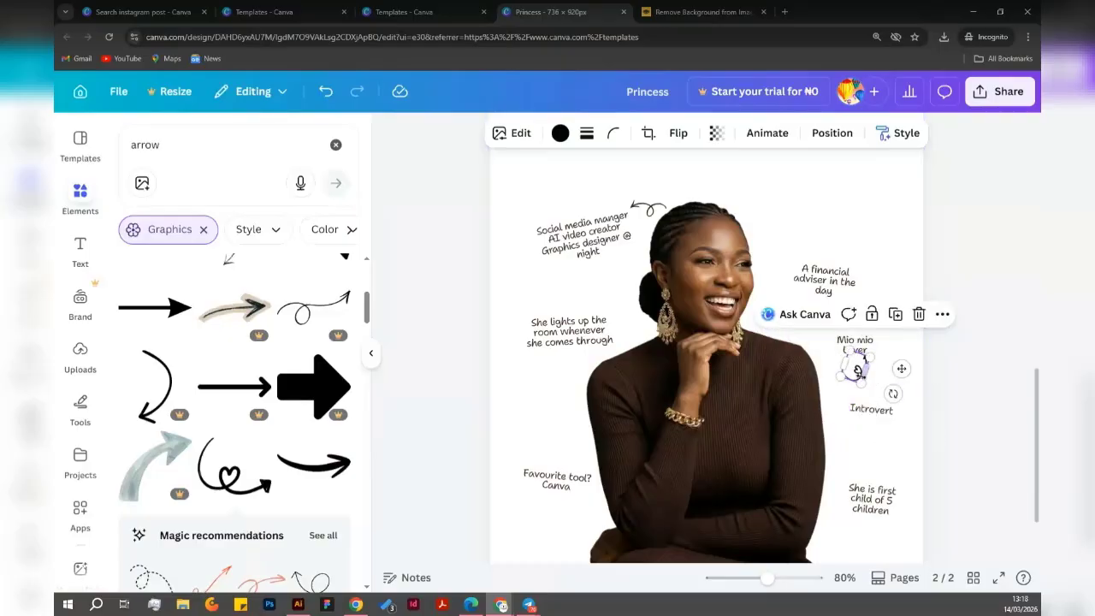
drag(901, 368, 903, 373)
click(975, 382)
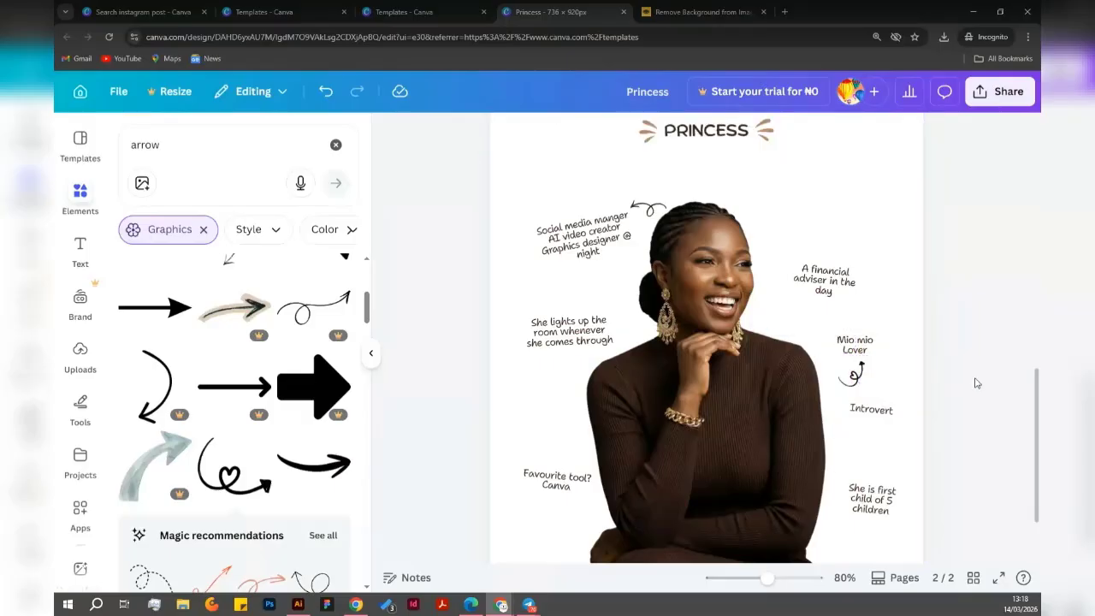
click(843, 386)
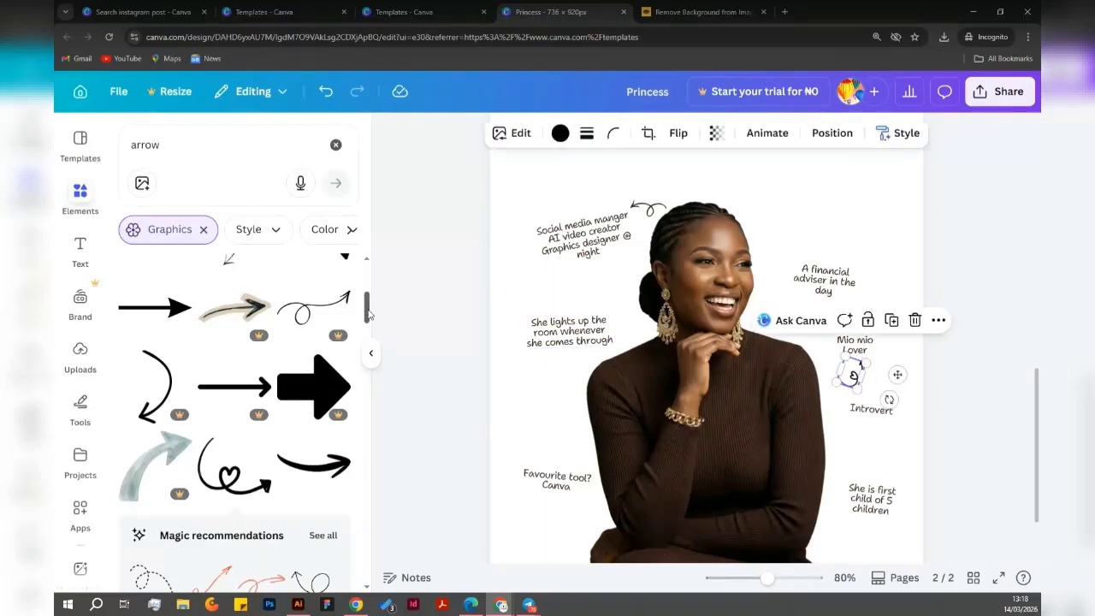
Try the dashed looping arrow from the recommended graphics on the page and delete it again.
scroll(369, 299, up, 3)
drag(369, 297, 366, 334)
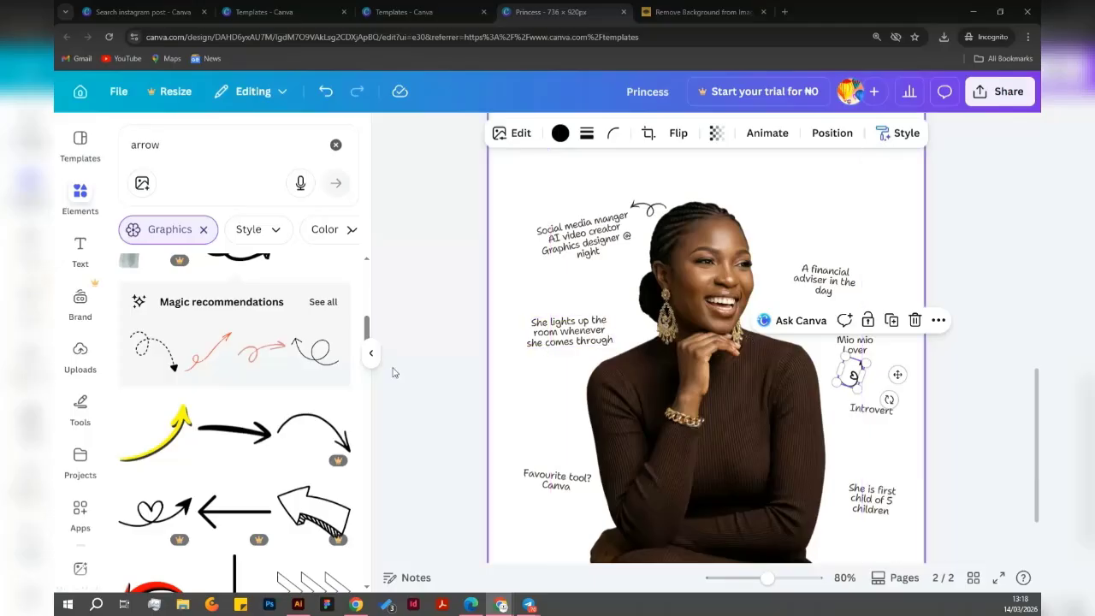
click(147, 354)
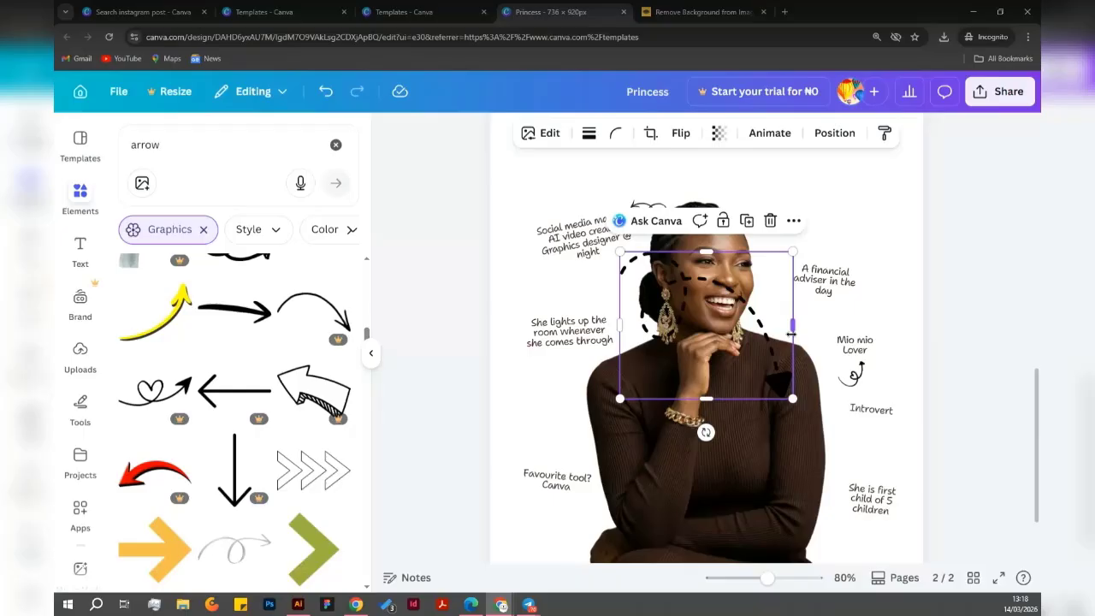
key(Delete)
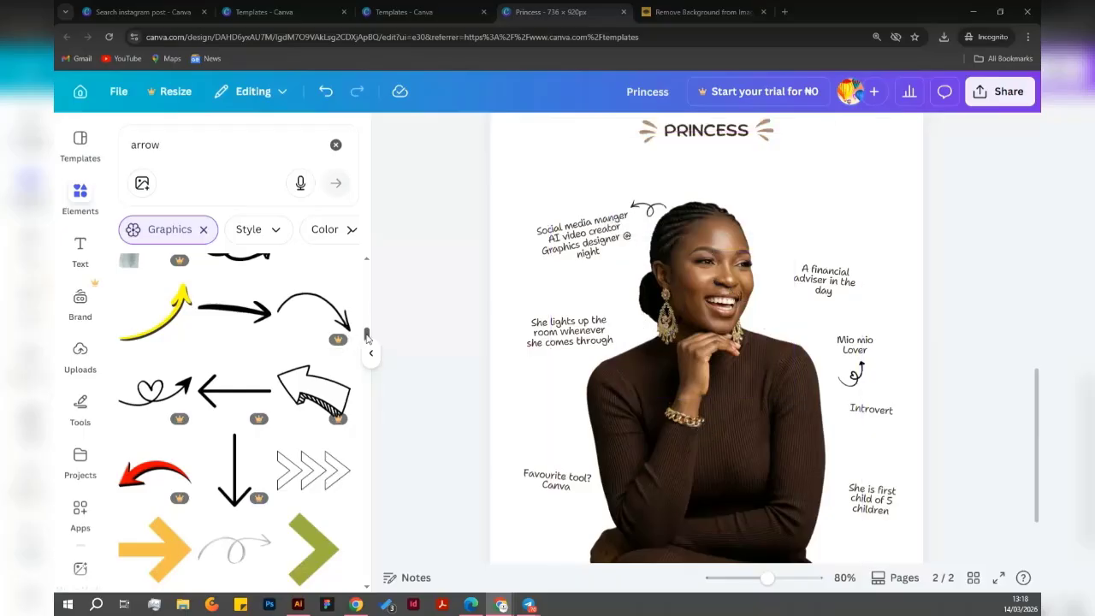
Add the thin black looping arrow from the premium arrow graphics, shrink it, and rotate it below "She lights up the room" to point up at it.
drag(366, 334, 365, 390)
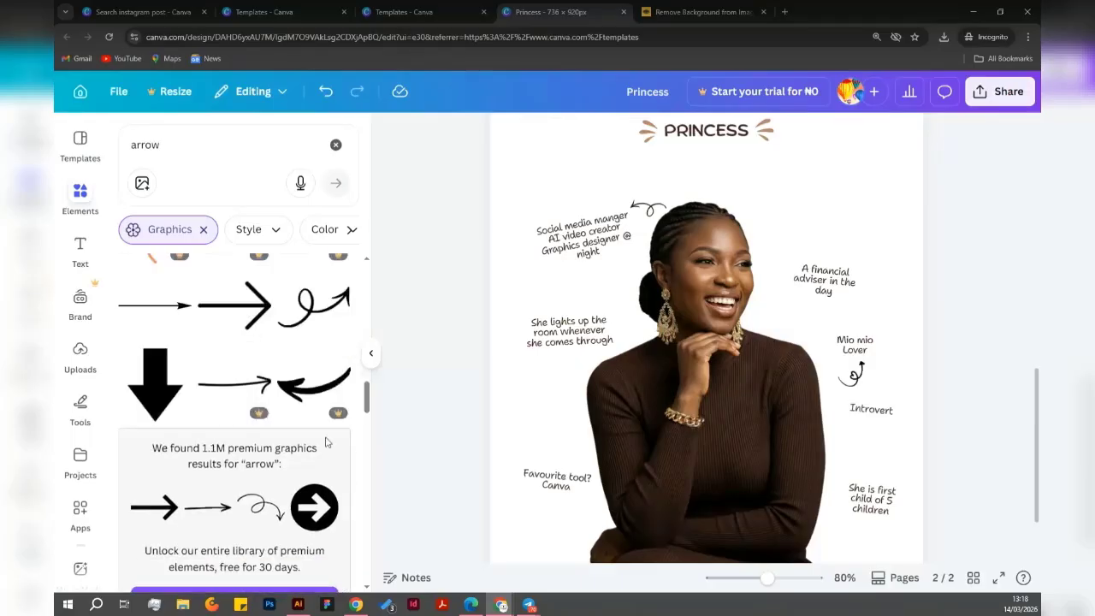
click(263, 511)
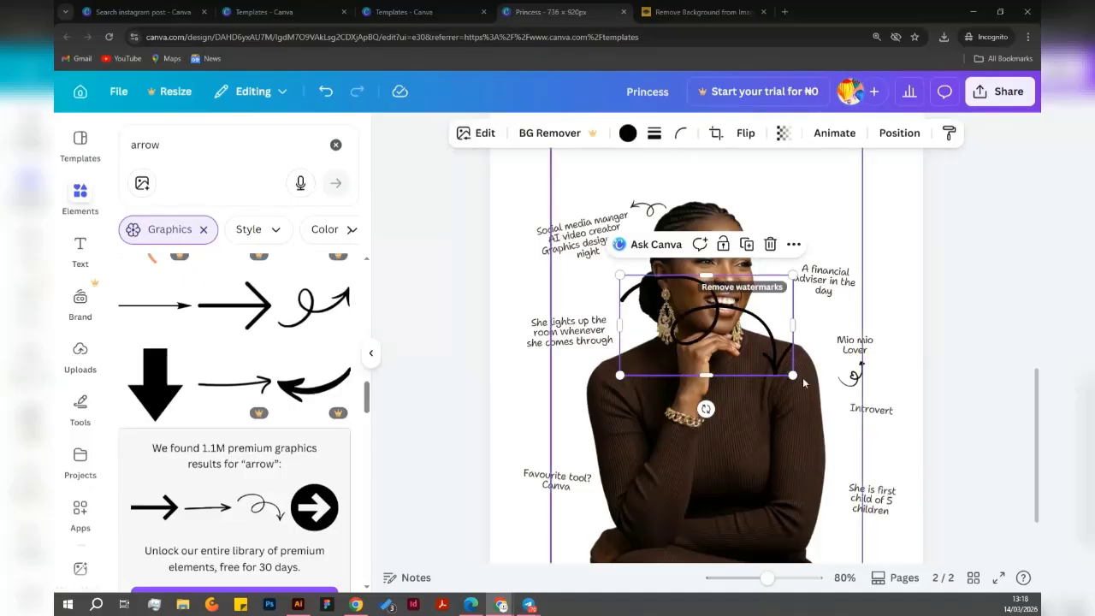
drag(792, 376, 547, 385)
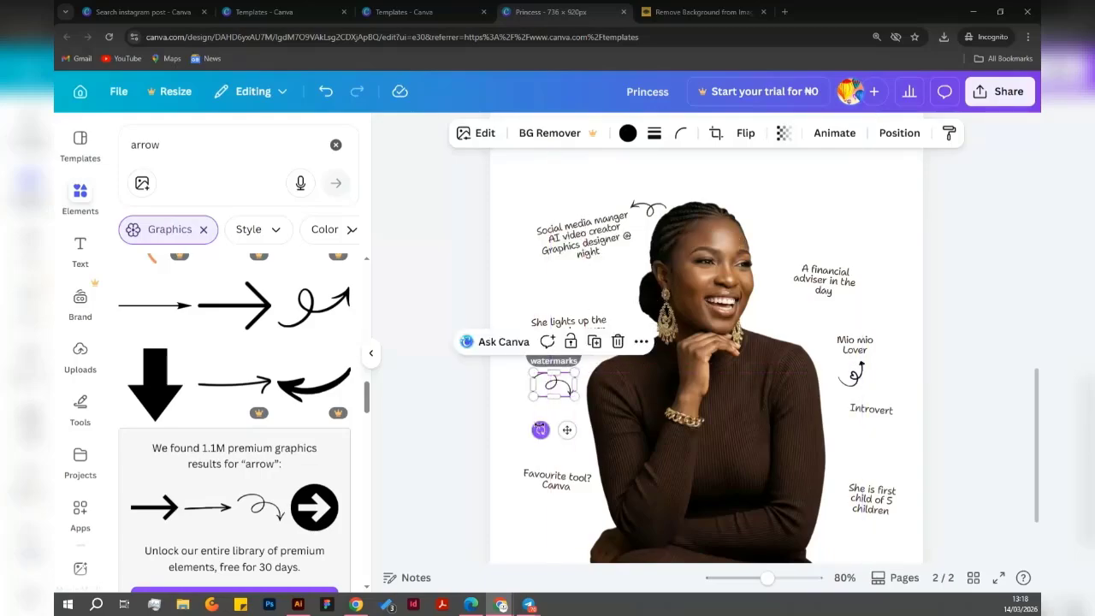
drag(540, 429, 553, 385)
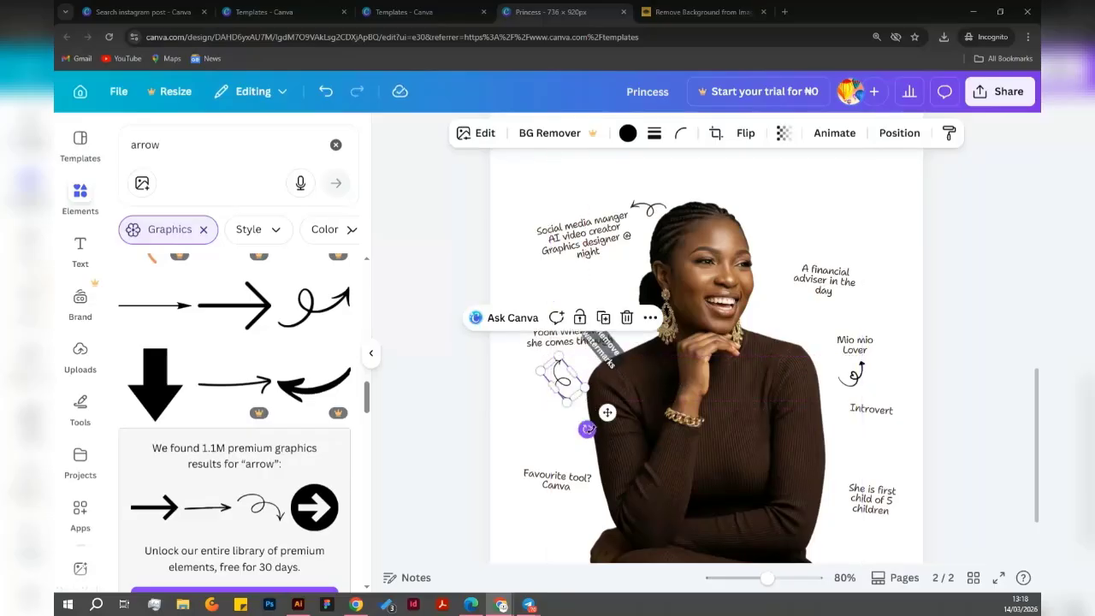
drag(587, 428, 611, 413)
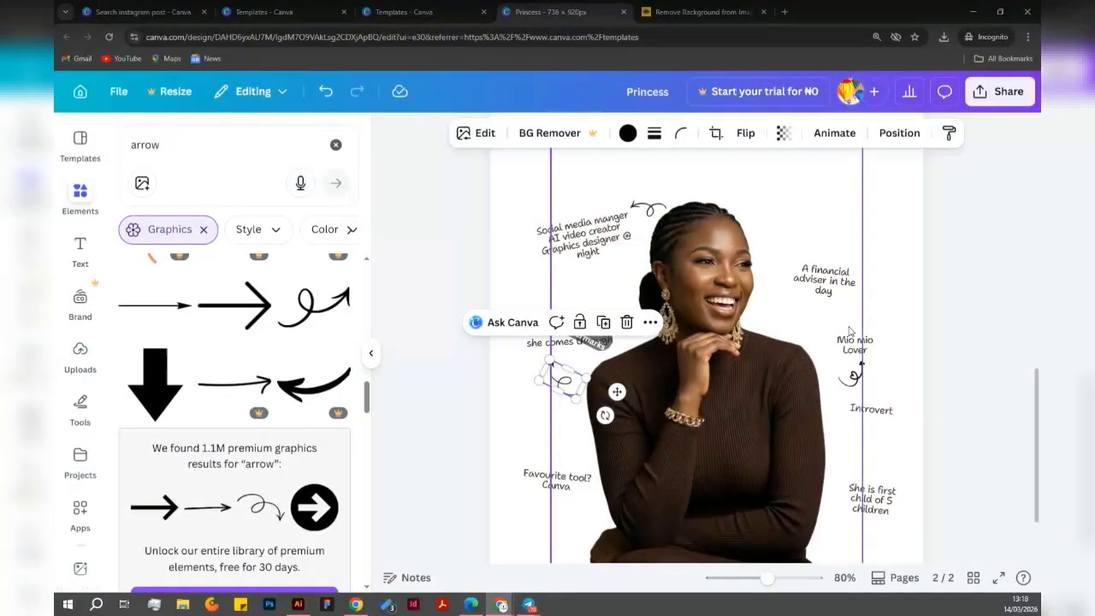
click(437, 368)
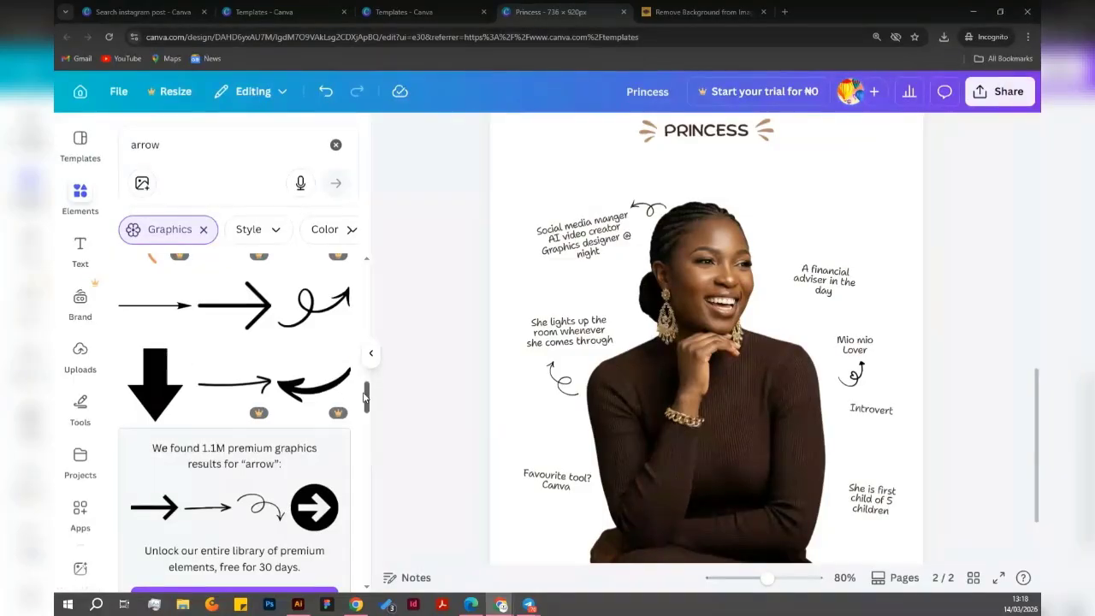
Duplicate the small looping arrow, place the copy below "Favourite tool? Canva", and rotate it to point upward.
mouse_move(364, 395)
mouse_down()
mouse_move(369, 282)
mouse_move(373, 409)
mouse_move(373, 396)
mouse_up()
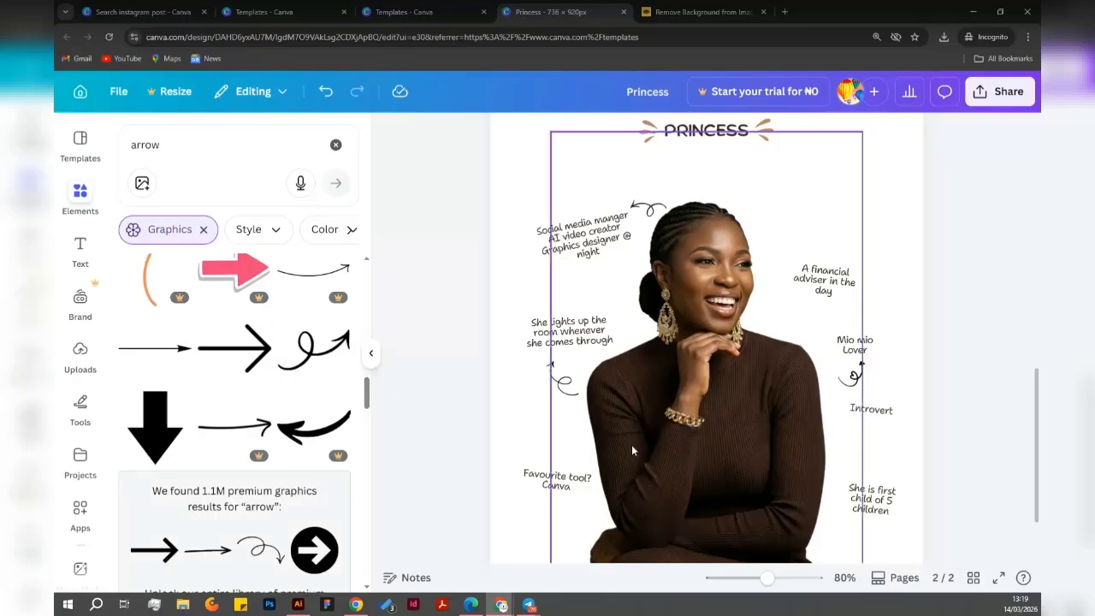
click(561, 382)
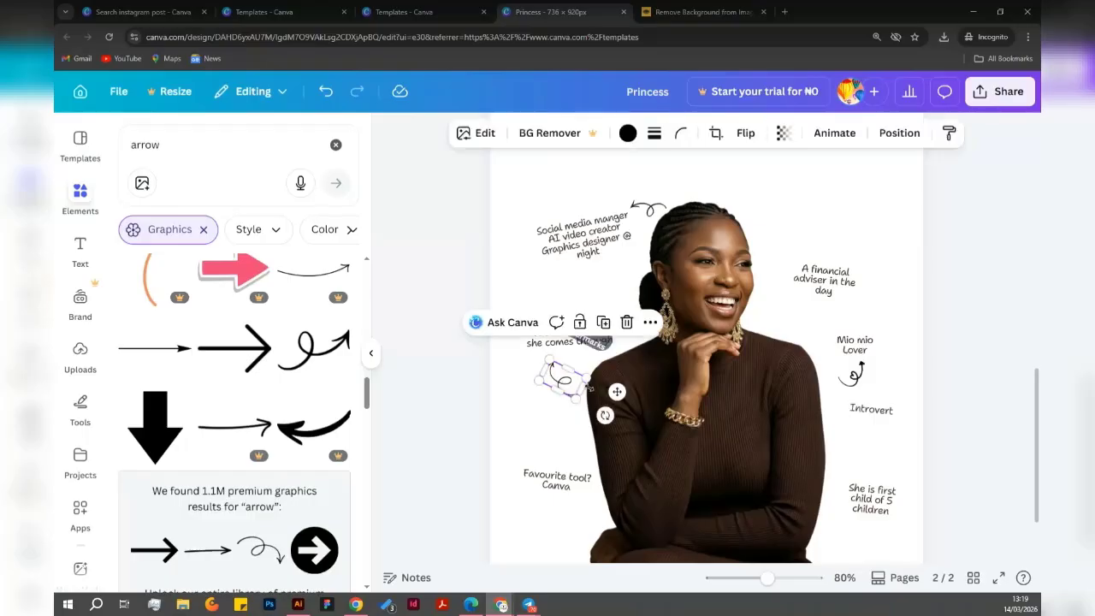
click(603, 322)
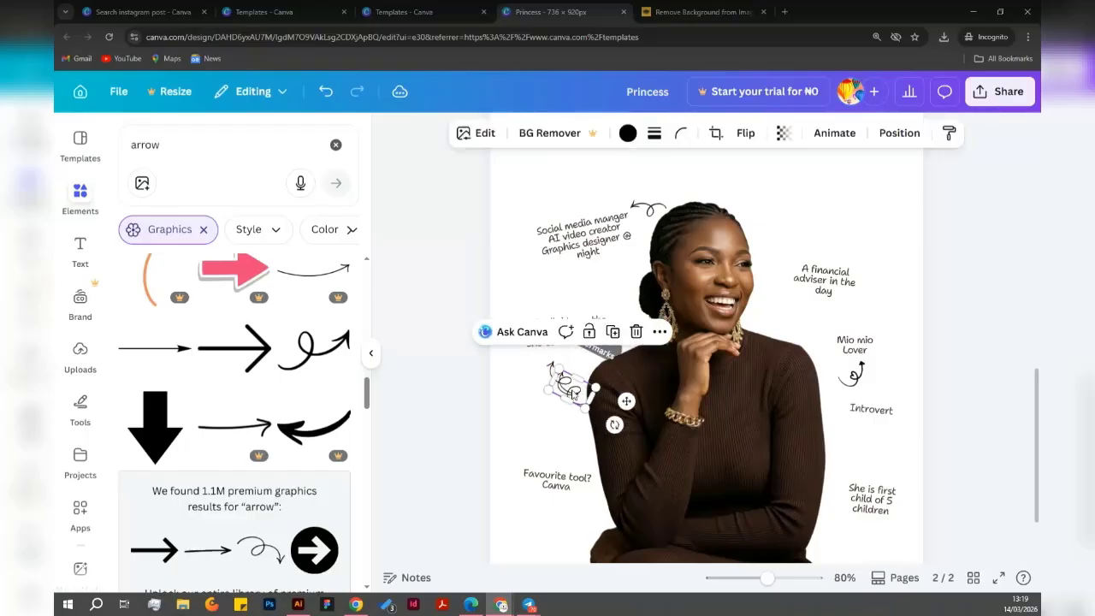
drag(573, 404, 568, 522)
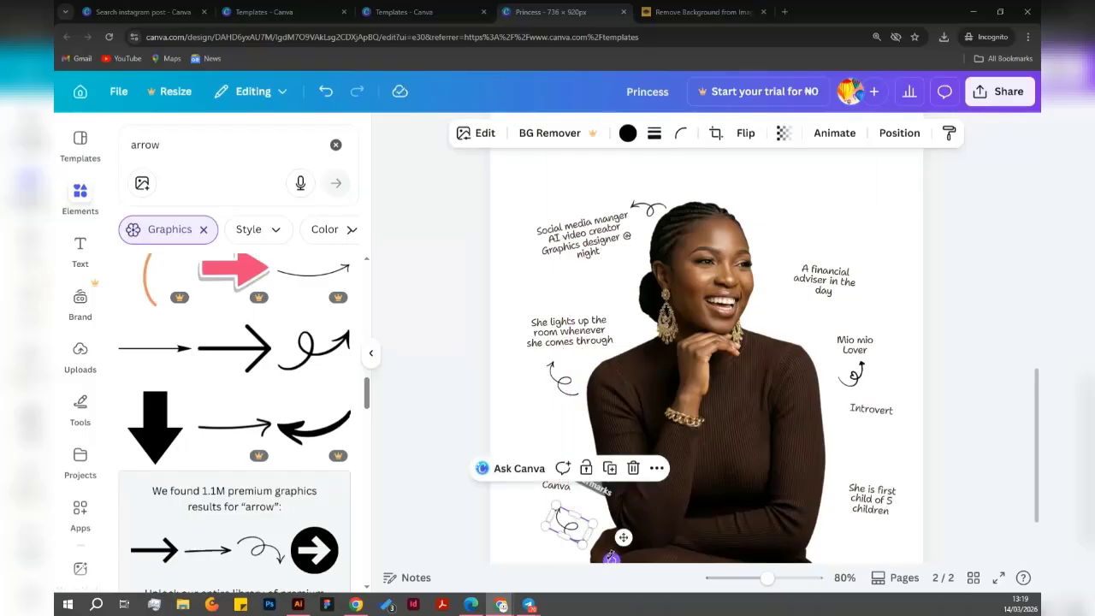
drag(613, 554, 554, 453)
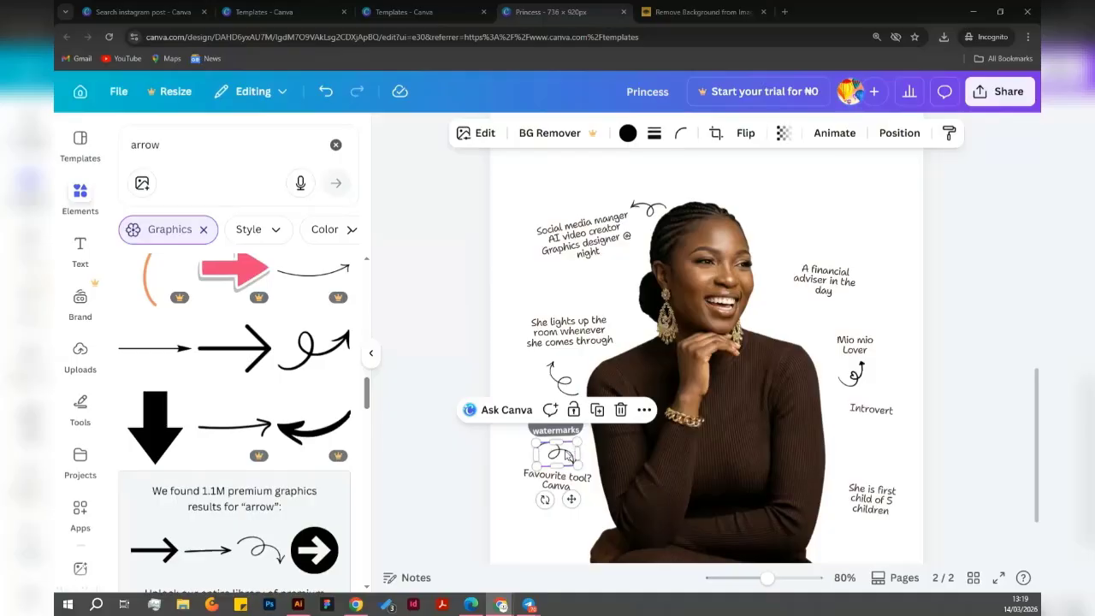
drag(567, 456, 590, 519)
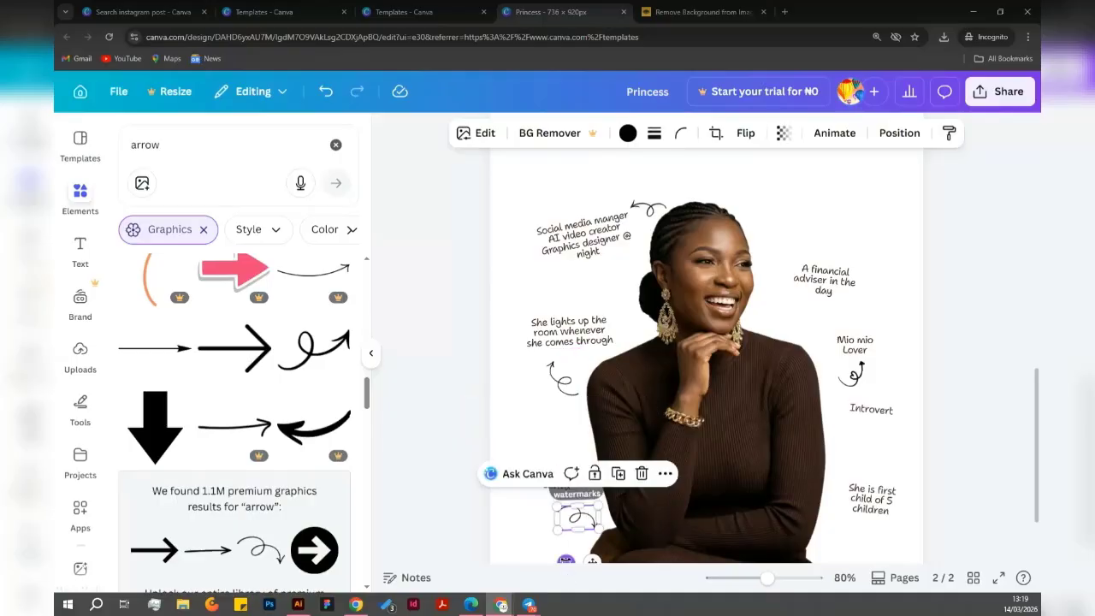
drag(565, 560, 691, 543)
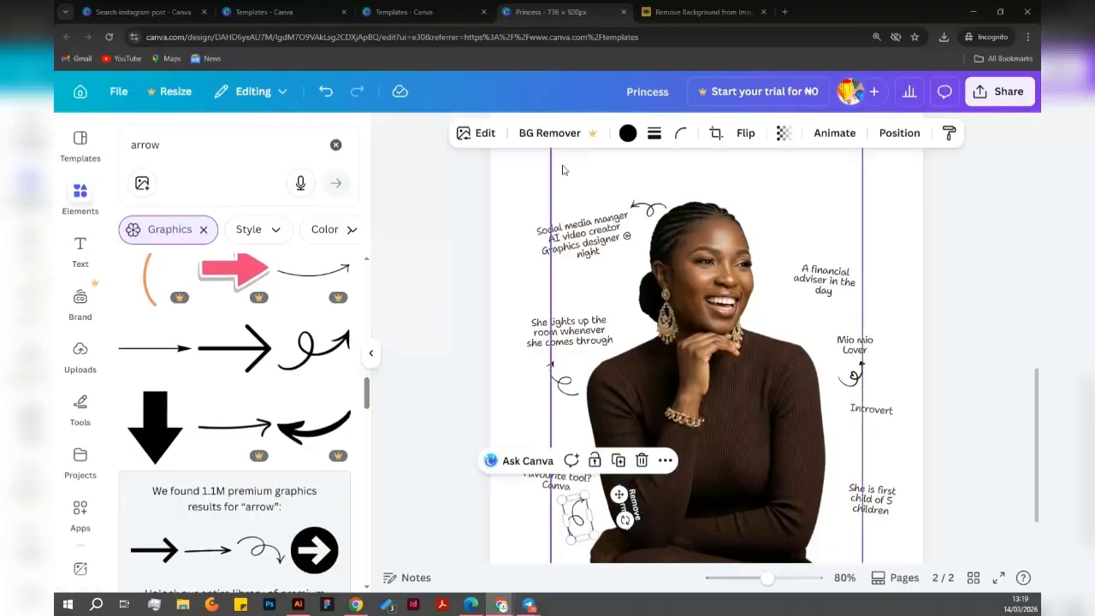
Flip the copied arrow and adjust its rotation so its head points up-left at the "Favourite tool? Canva" caption.
click(745, 133)
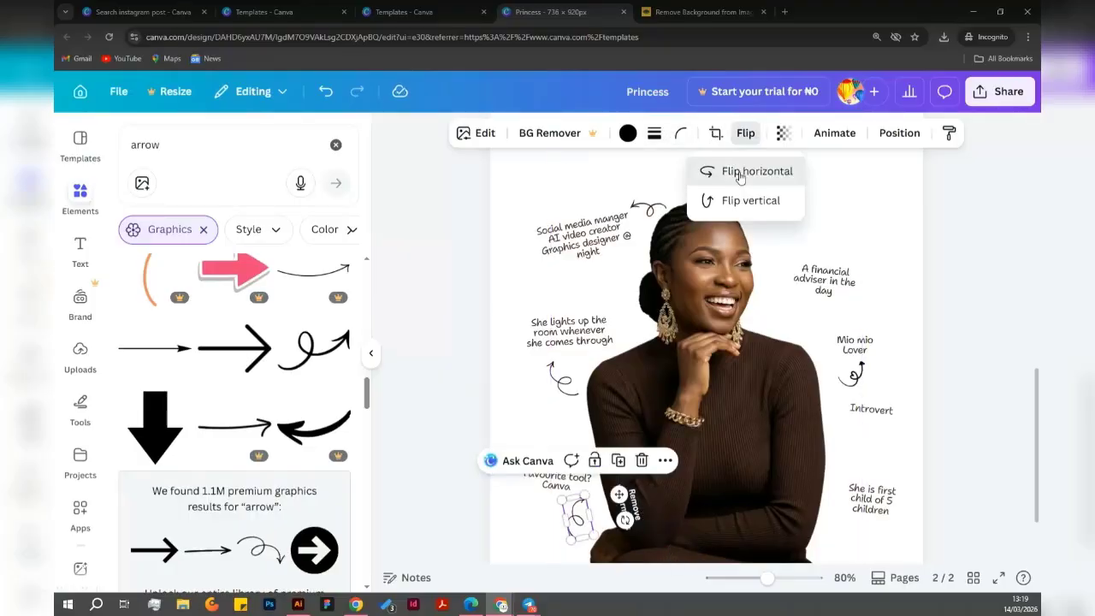
click(740, 175)
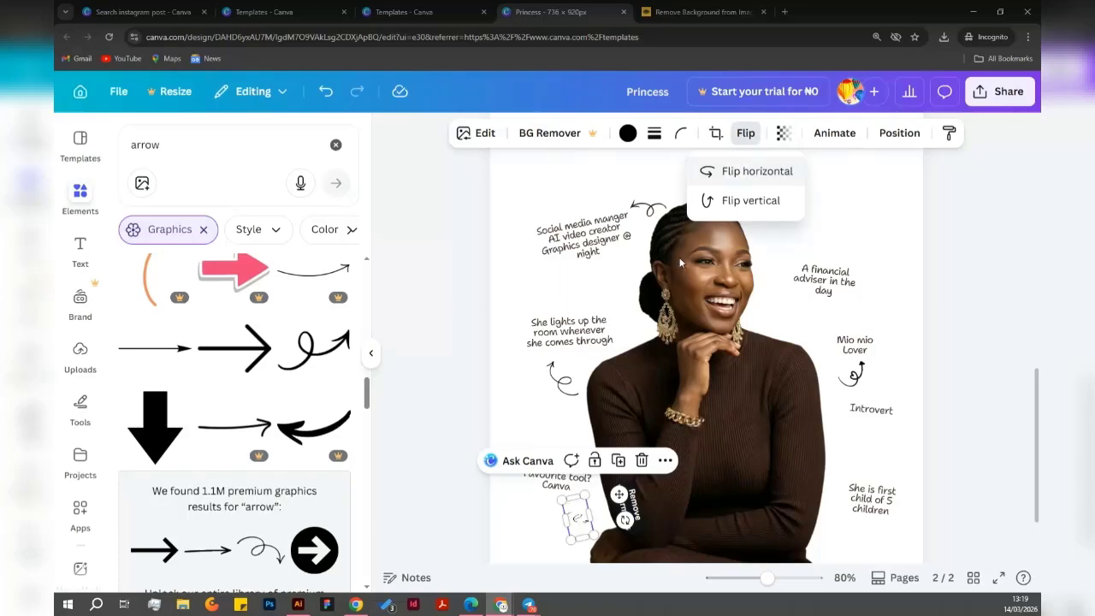
click(742, 203)
click(742, 204)
click(741, 174)
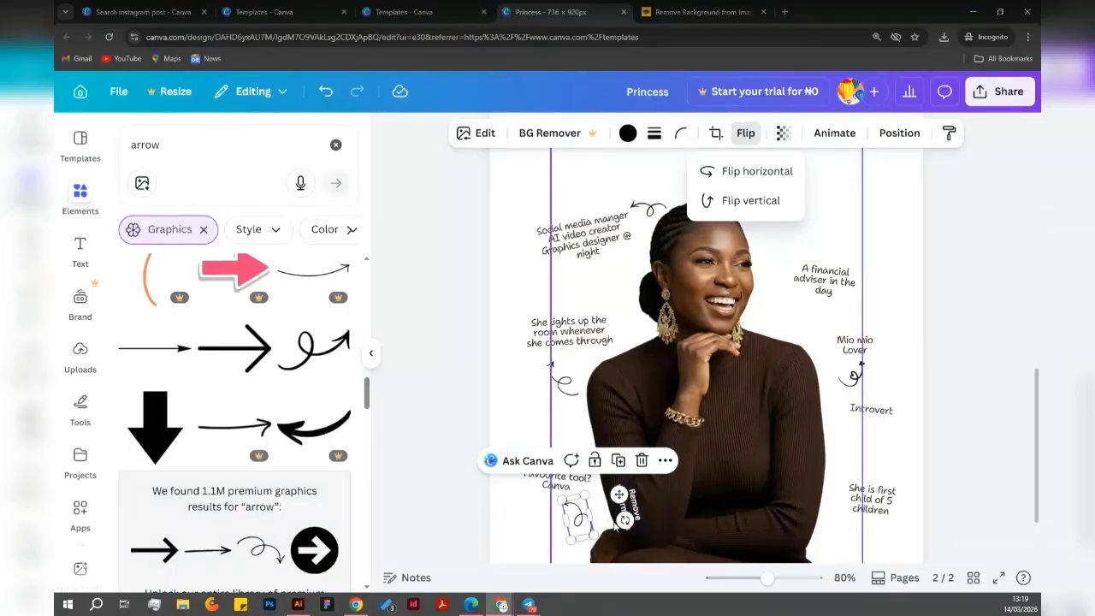
drag(625, 519, 587, 506)
click(931, 450)
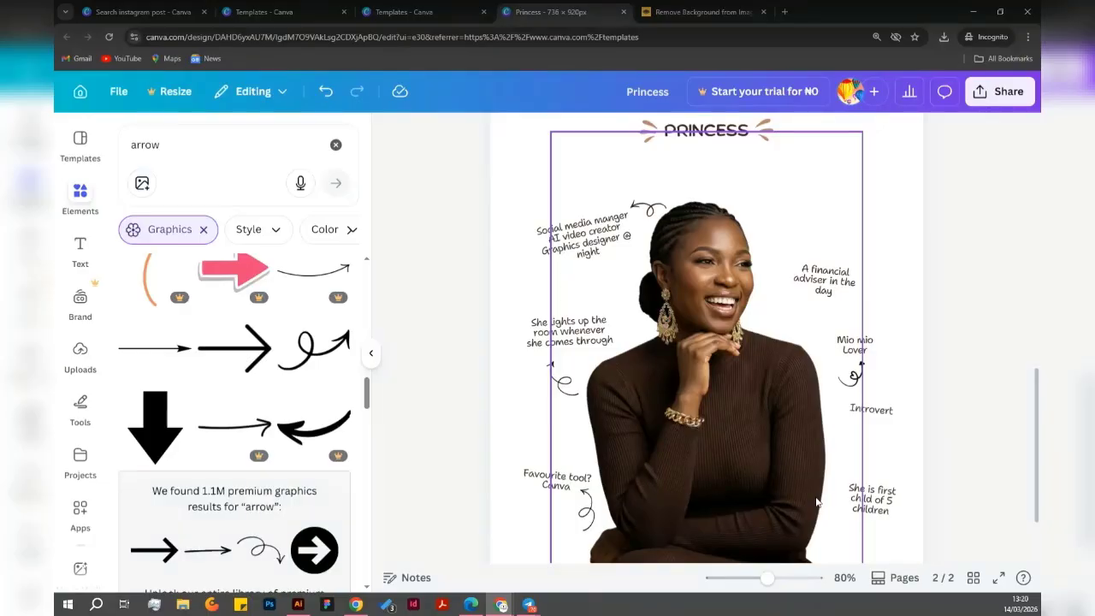
Lower the "Introvert" caption slightly and place a copy of the "Social media manger" caption's arrow just below "She is first child of 5 children".
click(872, 419)
drag(871, 425, 849, 559)
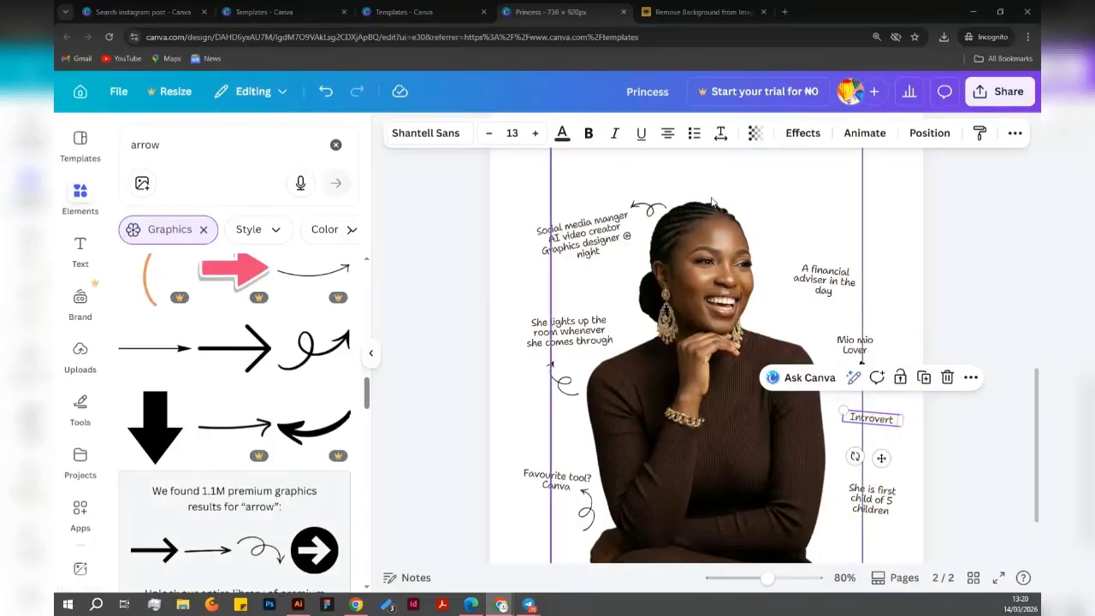
click(664, 213)
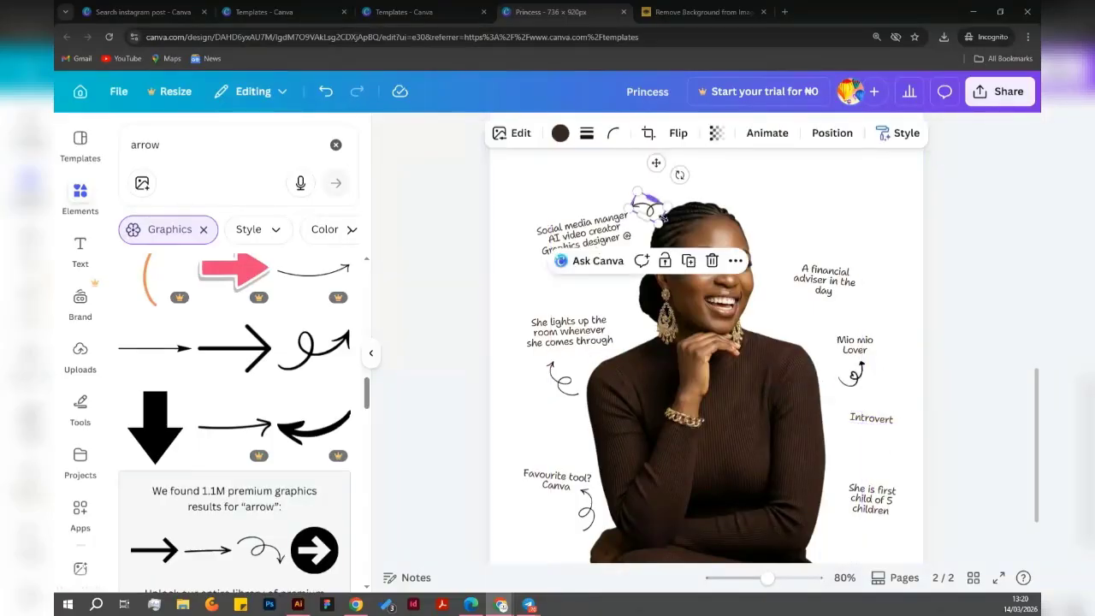
drag(664, 215, 873, 534)
scroll(940, 452, down, 1)
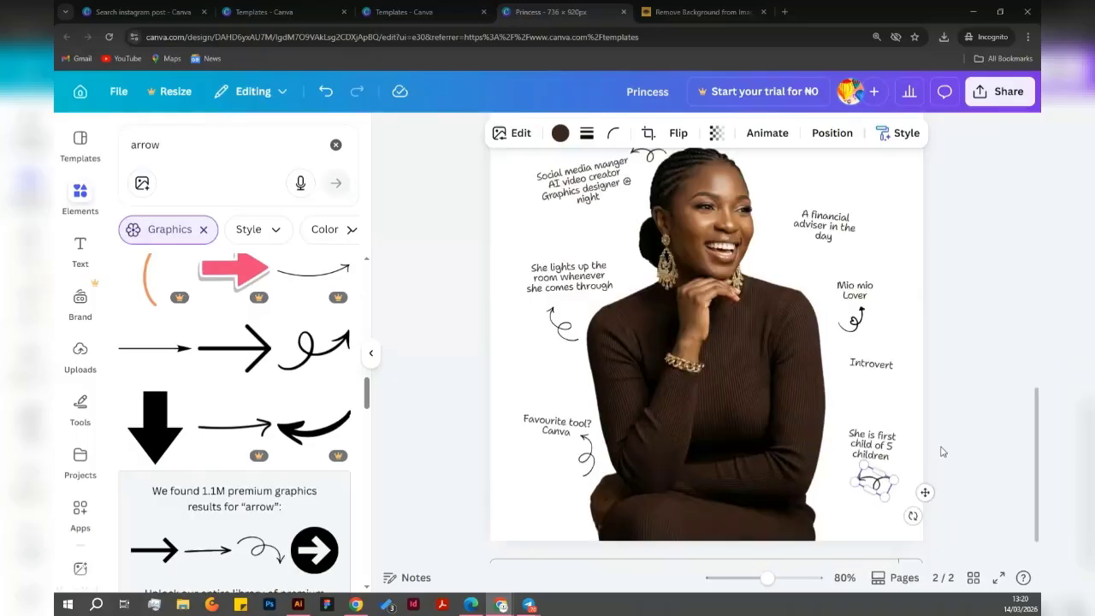
scroll(941, 451, down, 1)
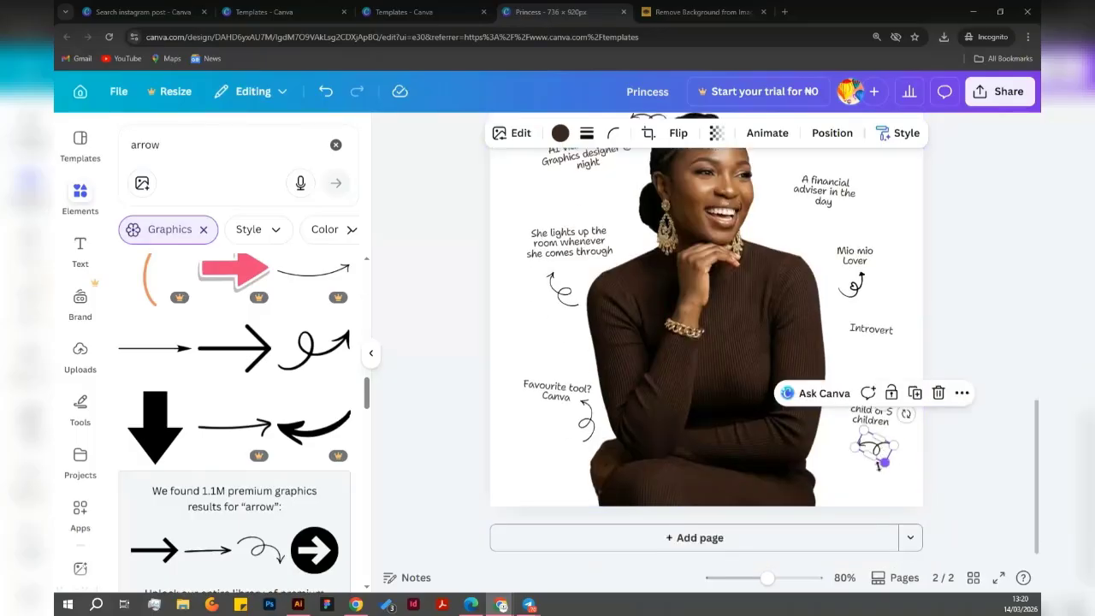
Rotate the arrow below "She is first child of 5 children" to point up-right at the caption and shift it slightly left.
drag(879, 466, 869, 458)
click(947, 479)
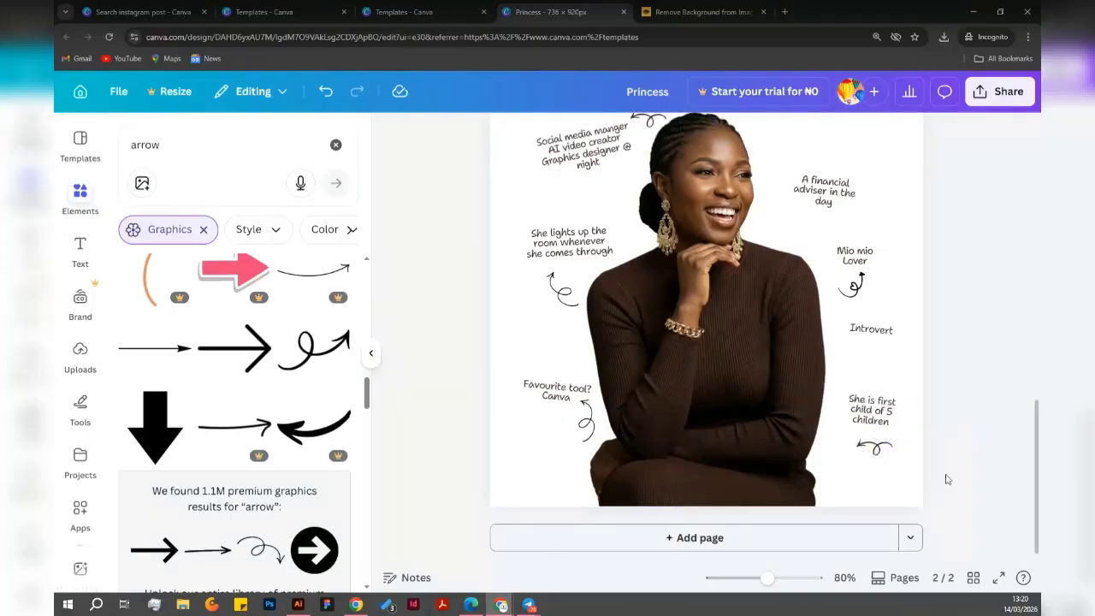
click(882, 447)
drag(912, 481, 848, 451)
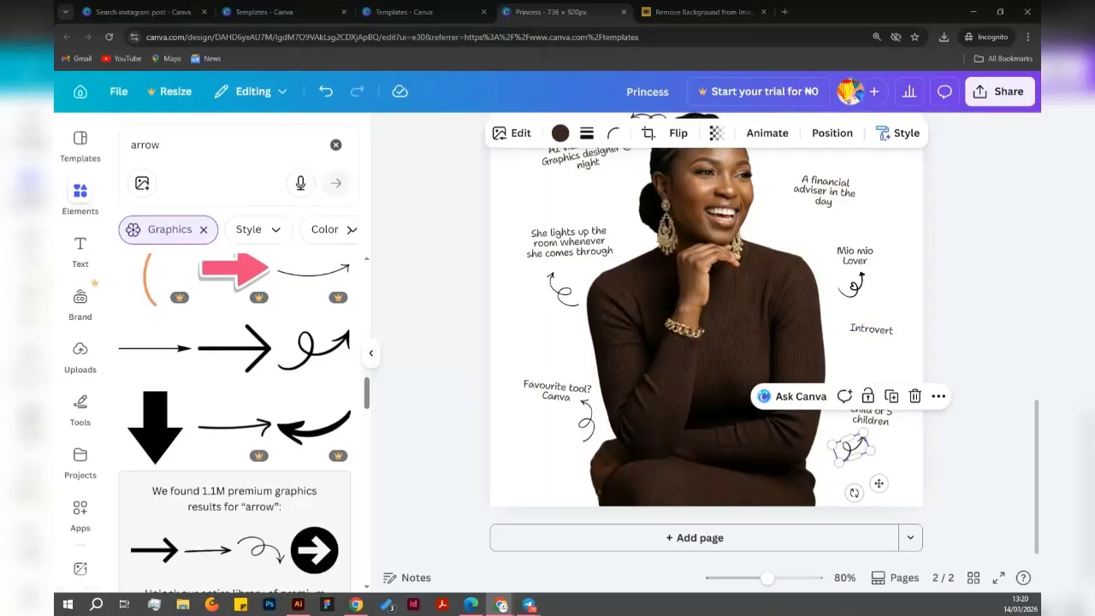
Search the graphics for "line" and add the hand-drawn double-stroke ellipse to the page.
click(167, 146)
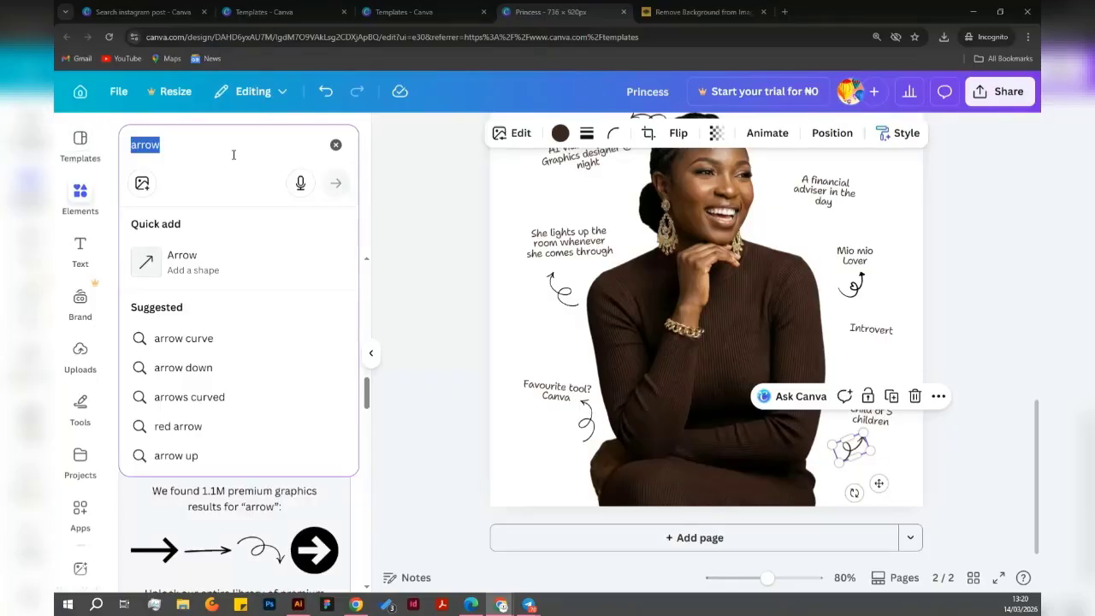
text(line)
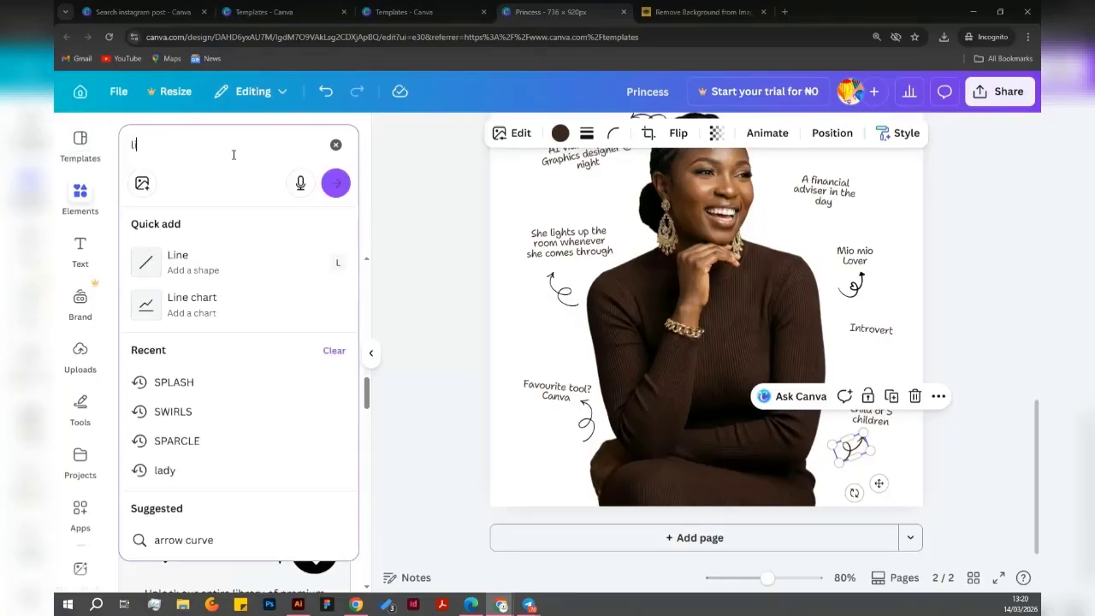
key(Return)
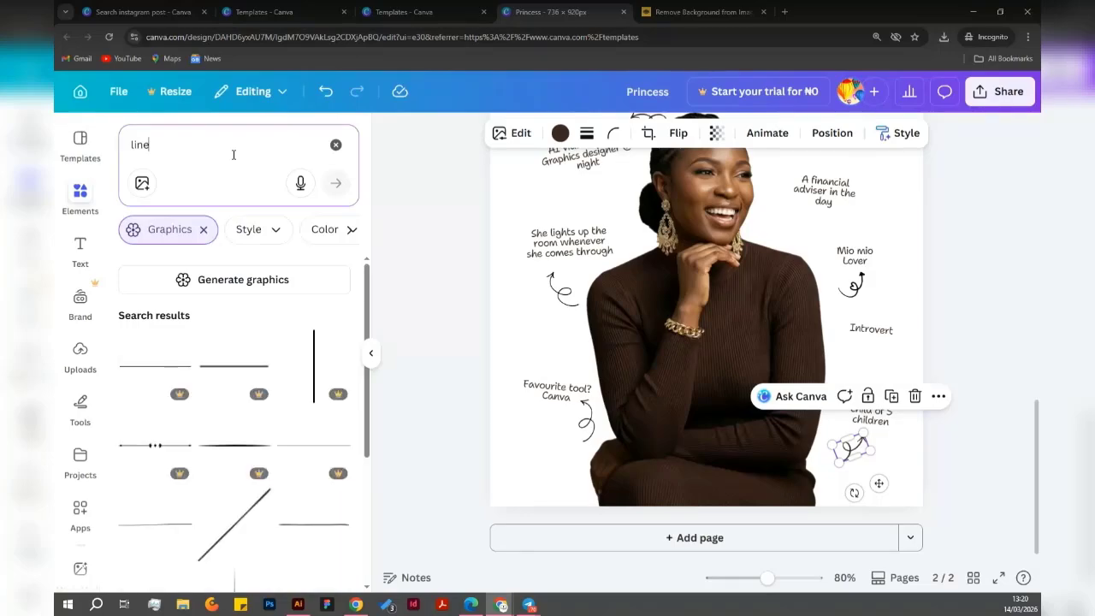
scroll(349, 523, down, 10)
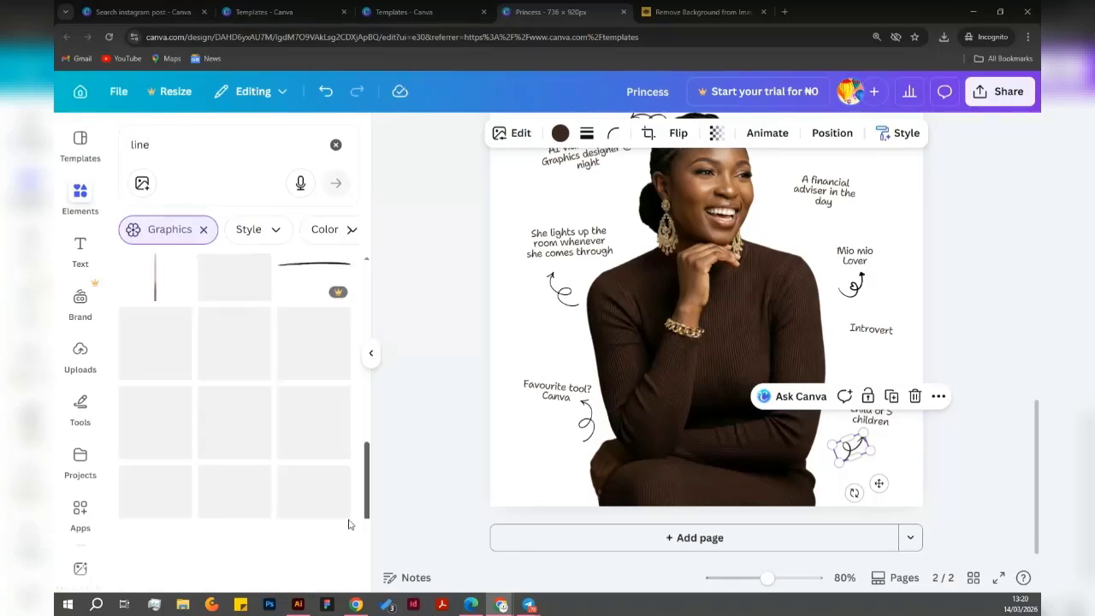
scroll(349, 514, up, 1)
scroll(350, 530, down, 2)
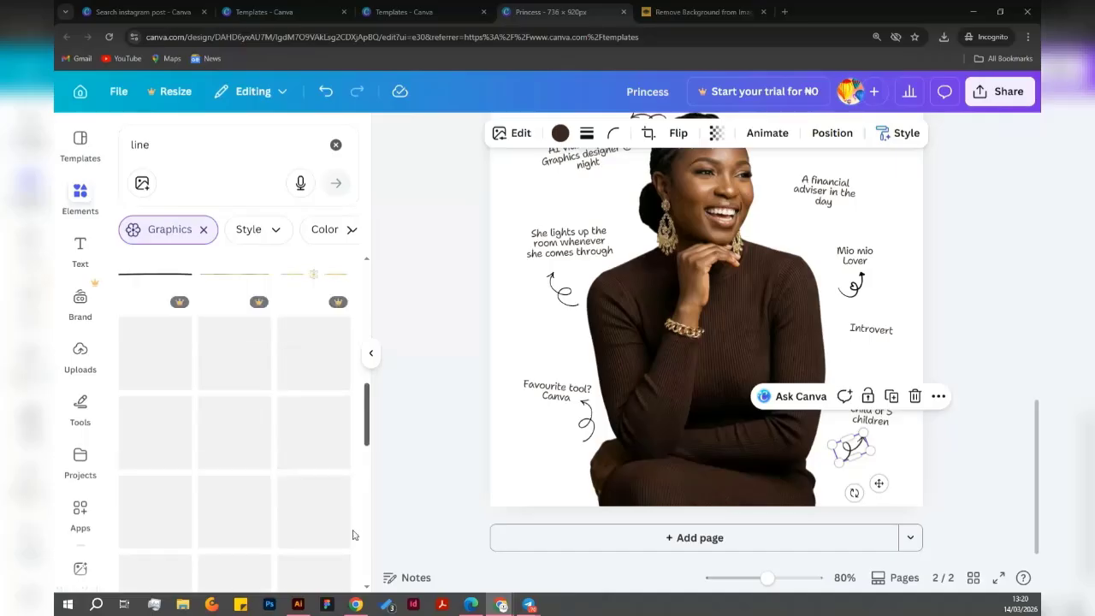
scroll(355, 531, up, 1)
scroll(357, 479, up, 1)
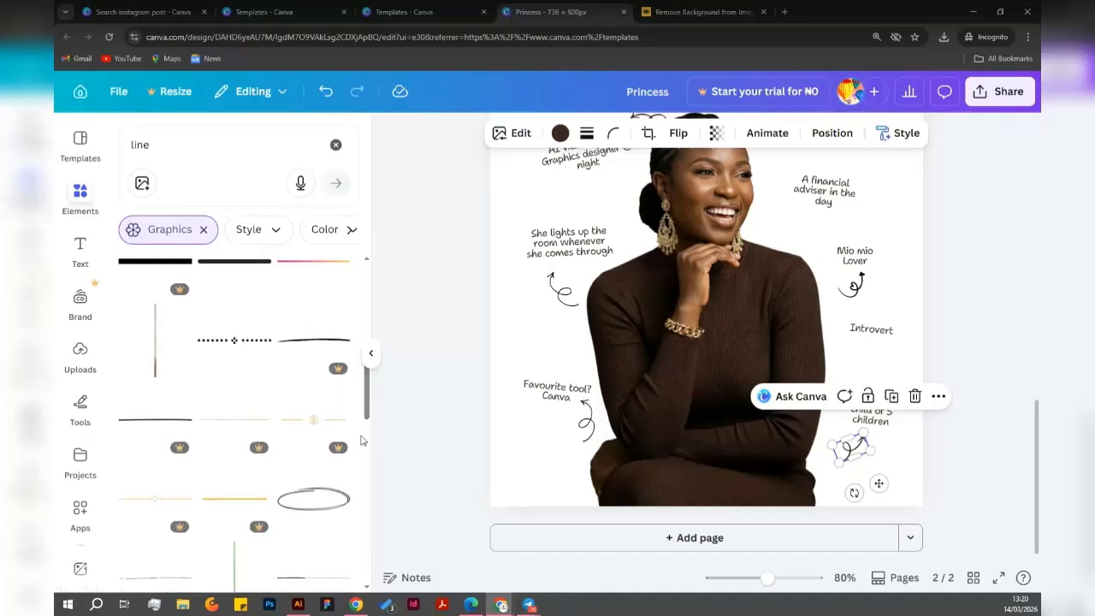
click(334, 511)
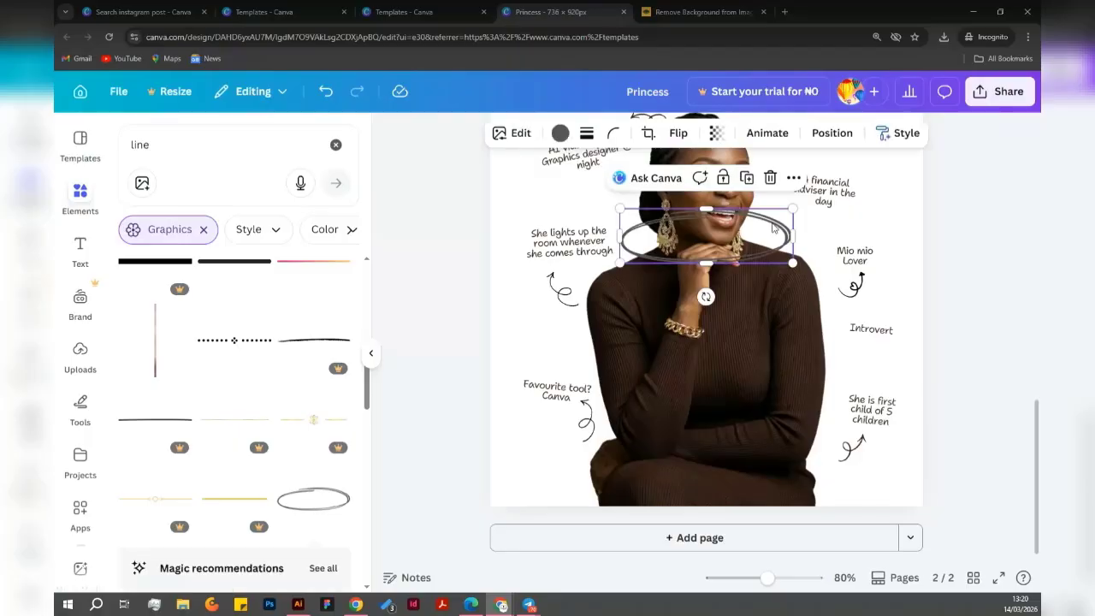
Shrink the hand-drawn ellipse, position it around the word "Introvert", and tilt it slightly to match the text.
drag(778, 222, 855, 326)
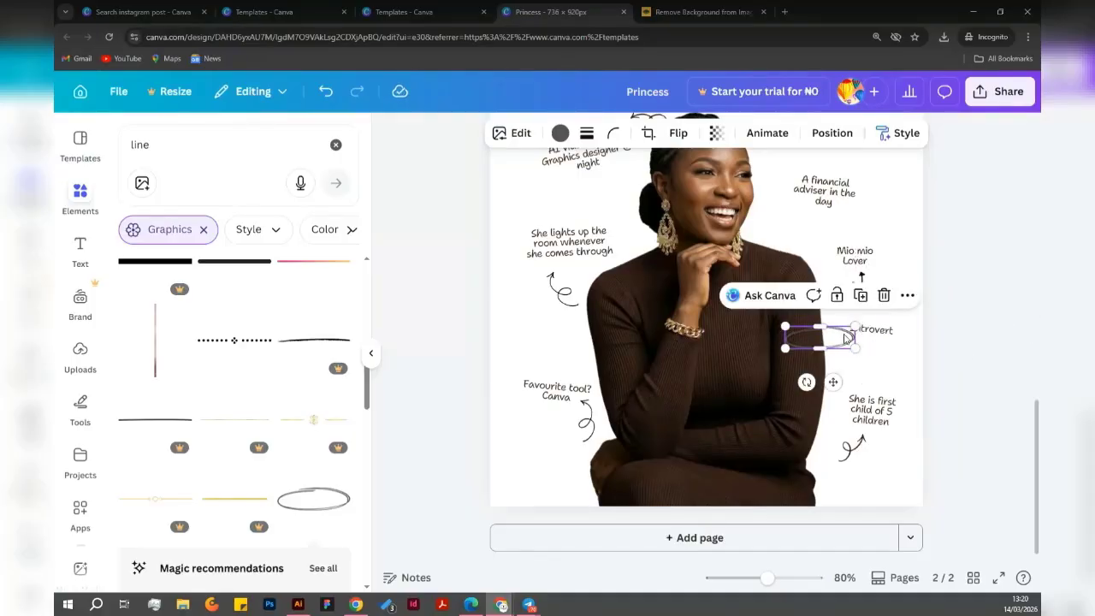
drag(857, 338, 894, 326)
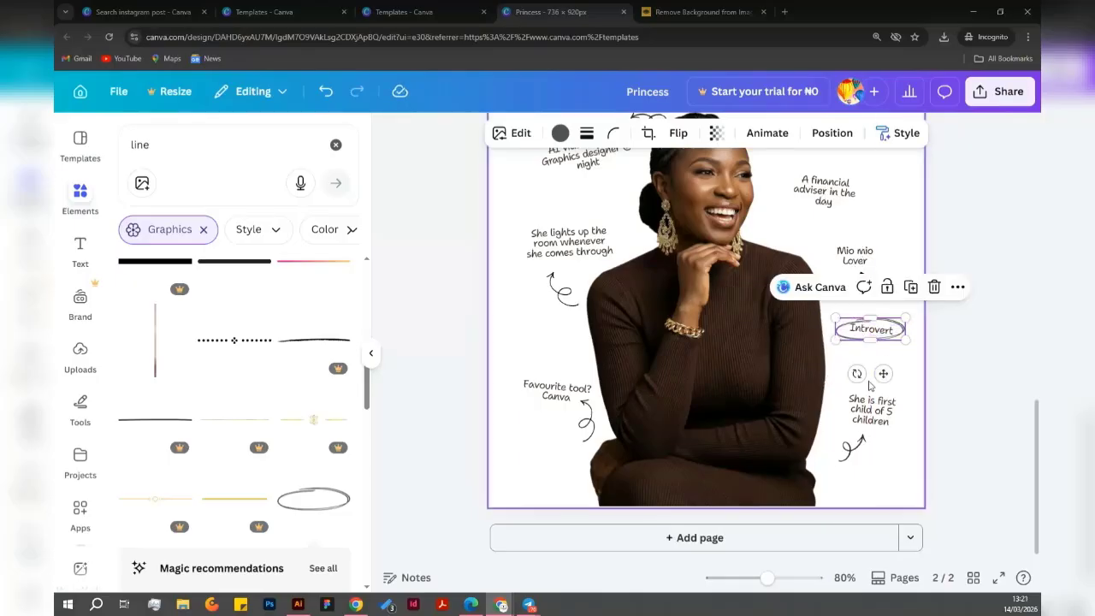
drag(858, 372, 850, 373)
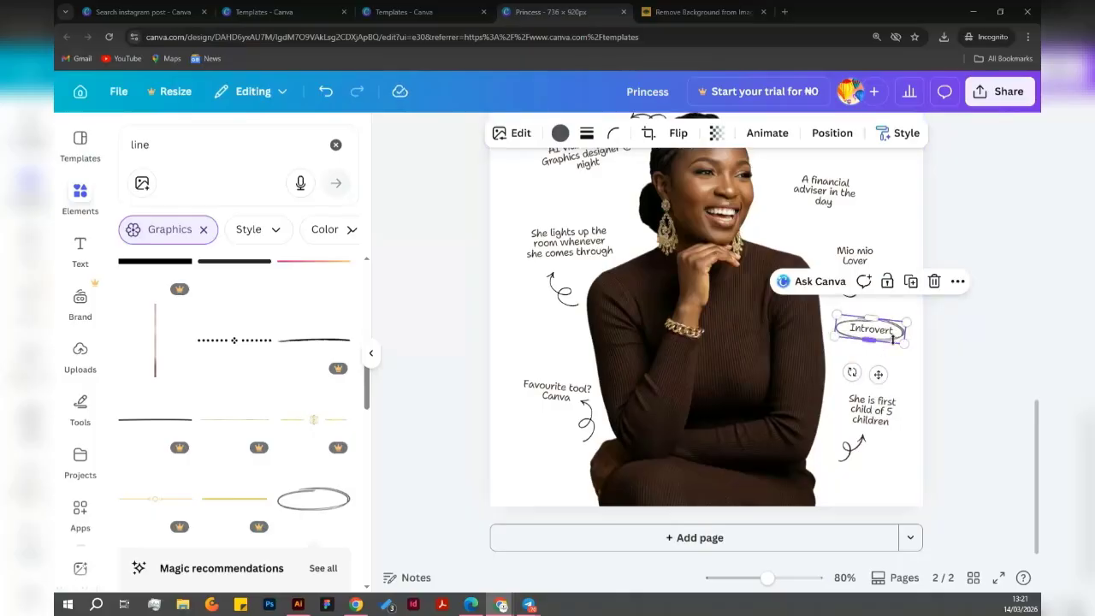
click(963, 378)
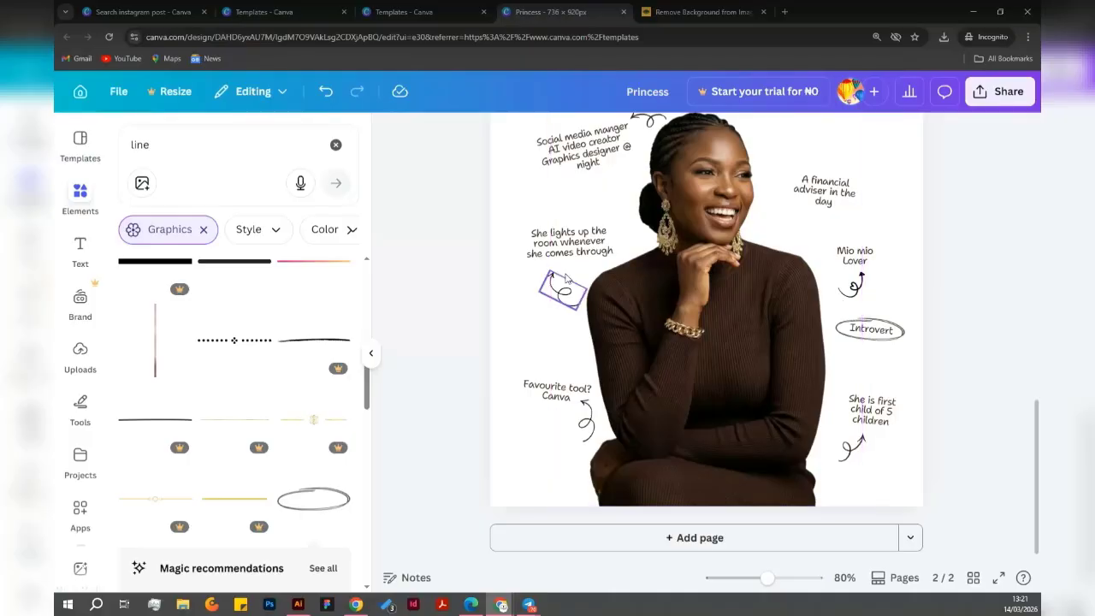
Place a copy of the "She lights up the room" arrow above "A financial adviser in the day" and rotate it to point down-left at that caption.
click(563, 292)
click(603, 231)
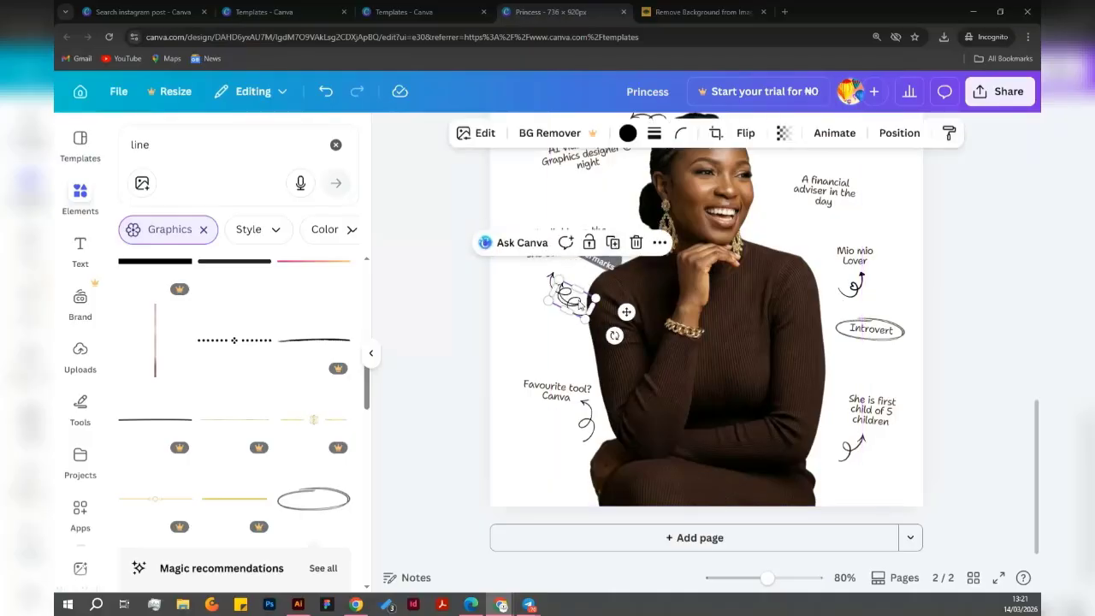
drag(582, 301, 858, 160)
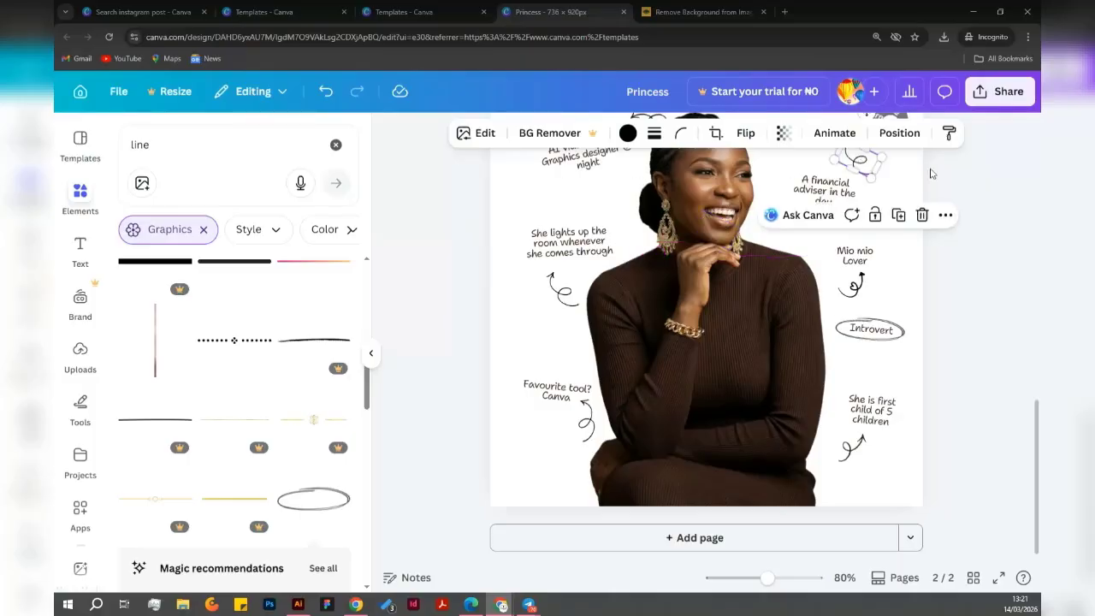
drag(1038, 440, 1039, 382)
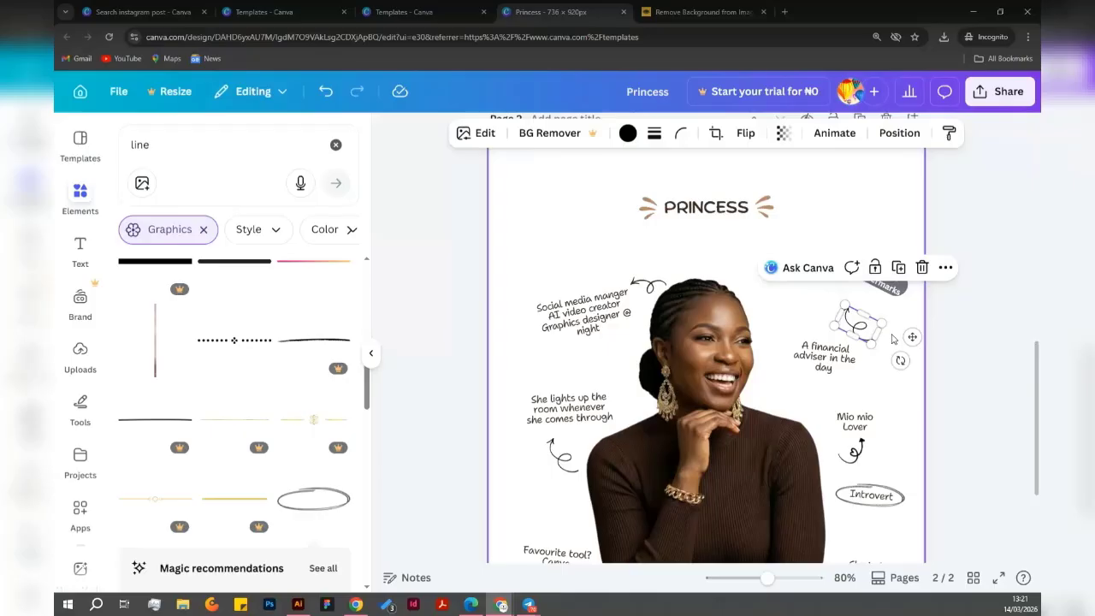
drag(899, 361, 849, 245)
drag(858, 322, 862, 322)
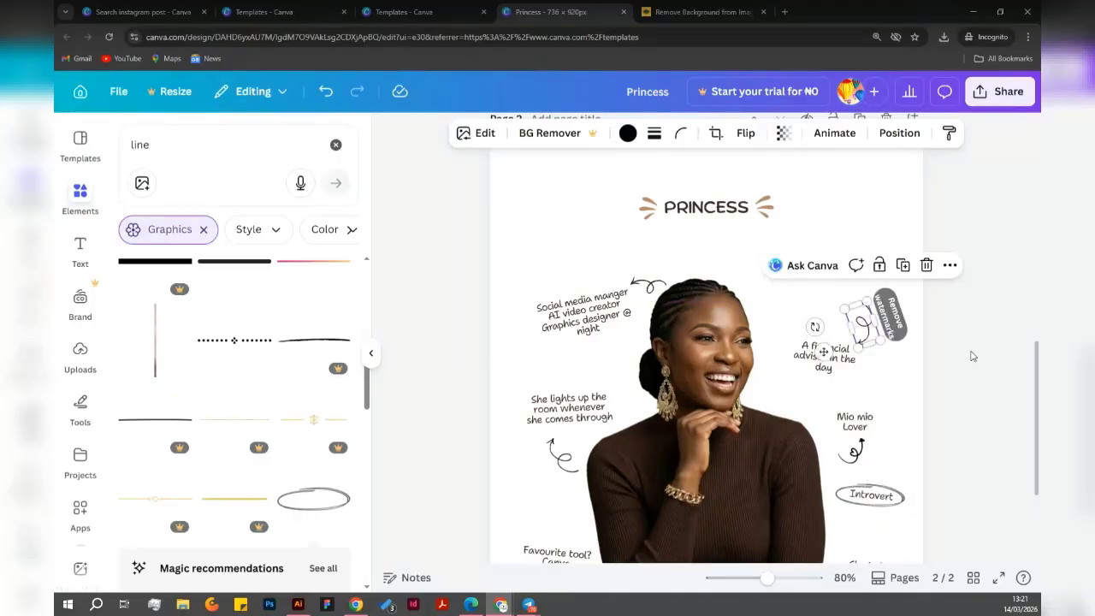
click(971, 354)
Move the "A financial adviser in the day" caption together with its arrow slightly up and left.
drag(1034, 356, 1035, 400)
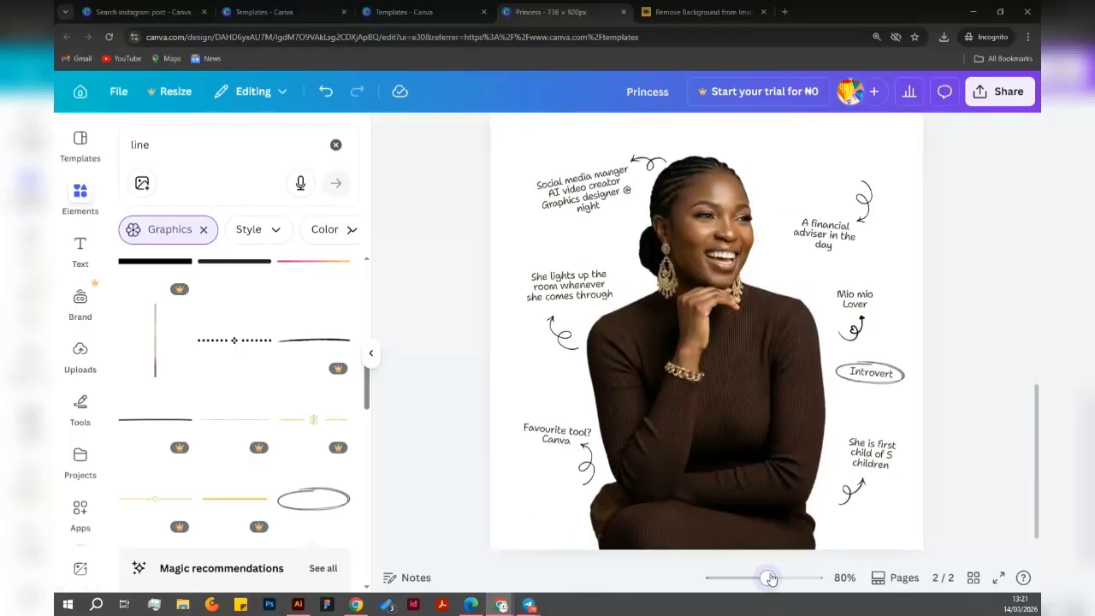
drag(770, 579, 756, 583)
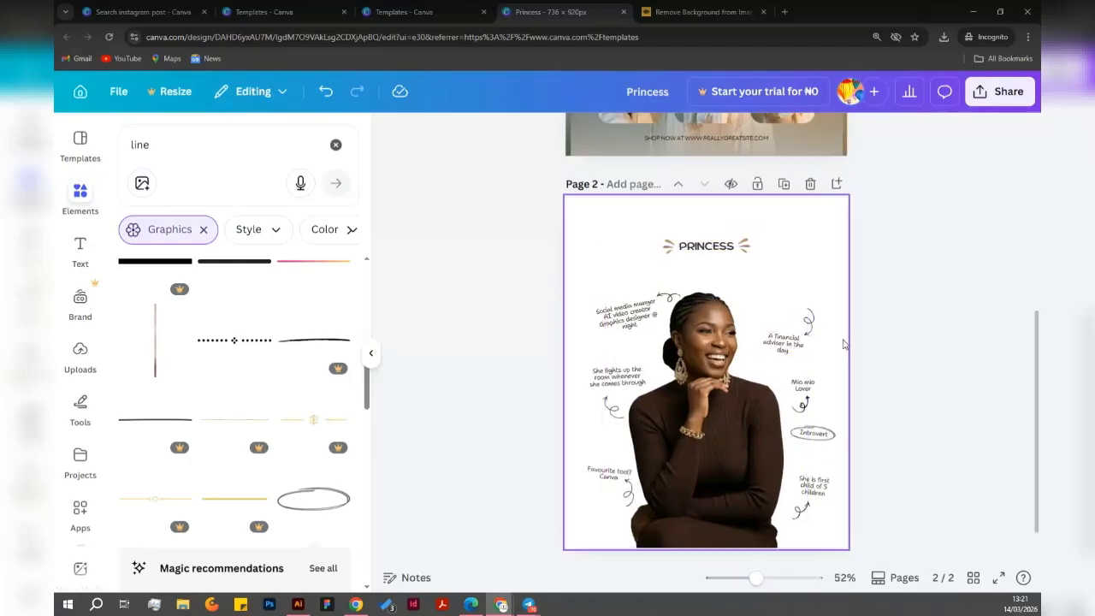
drag(870, 349, 788, 332)
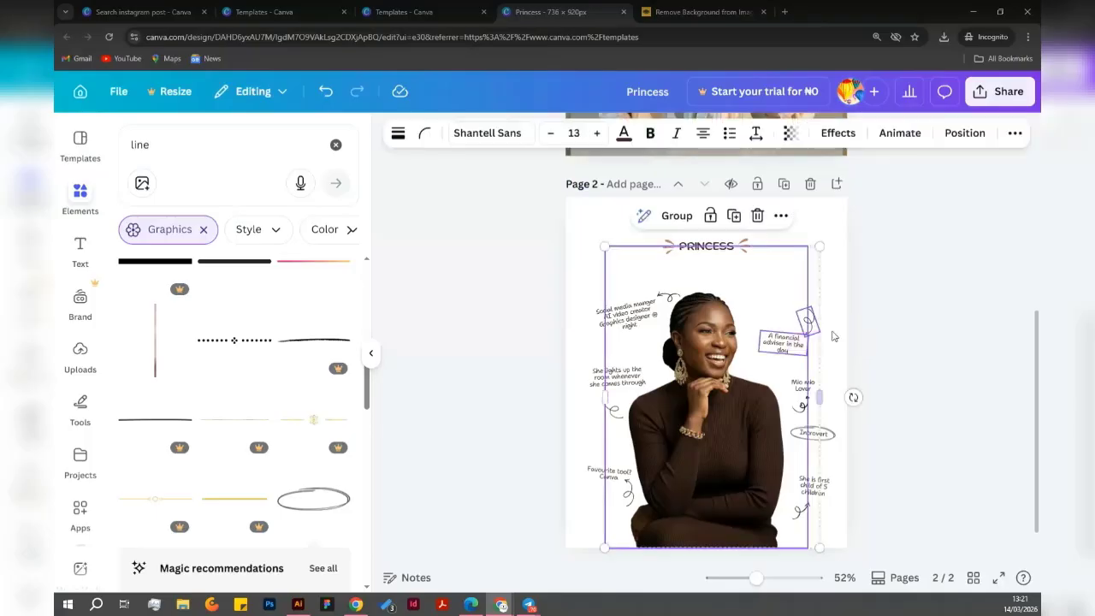
click(838, 341)
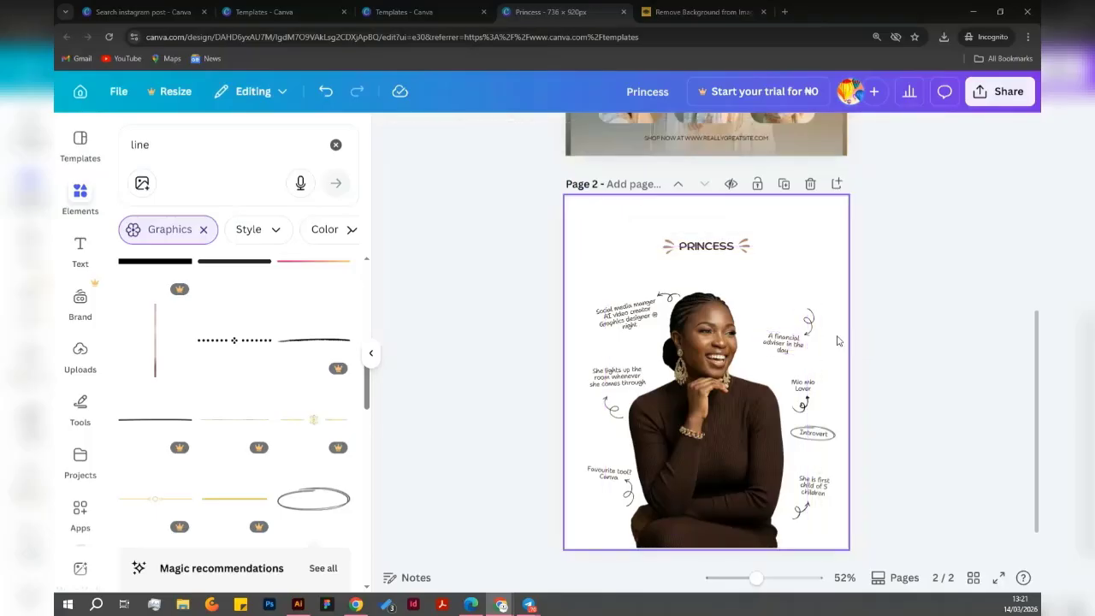
click(809, 323)
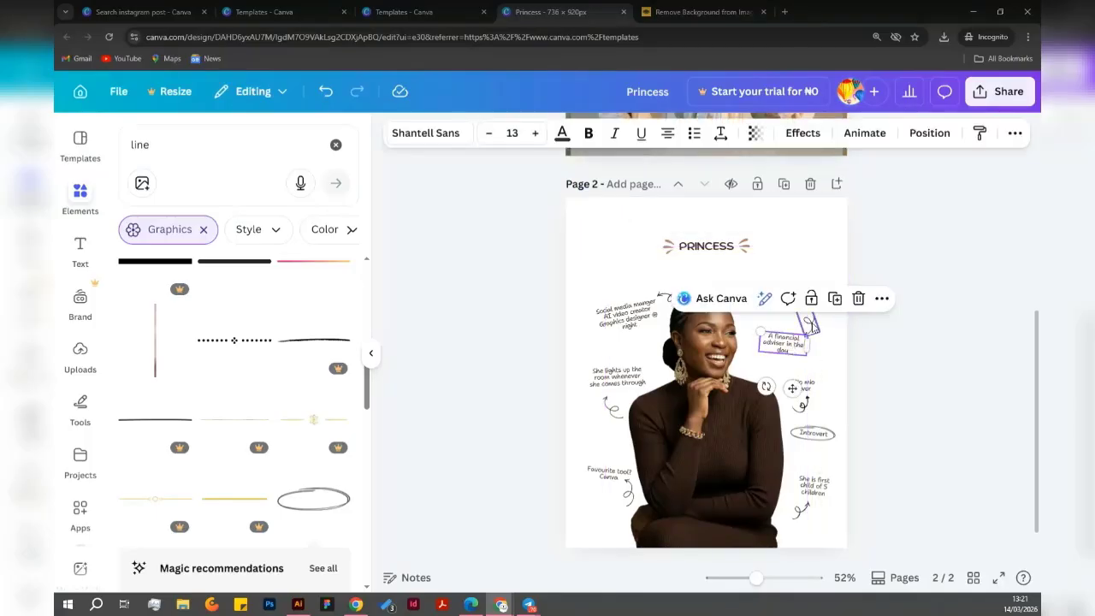
click(809, 324)
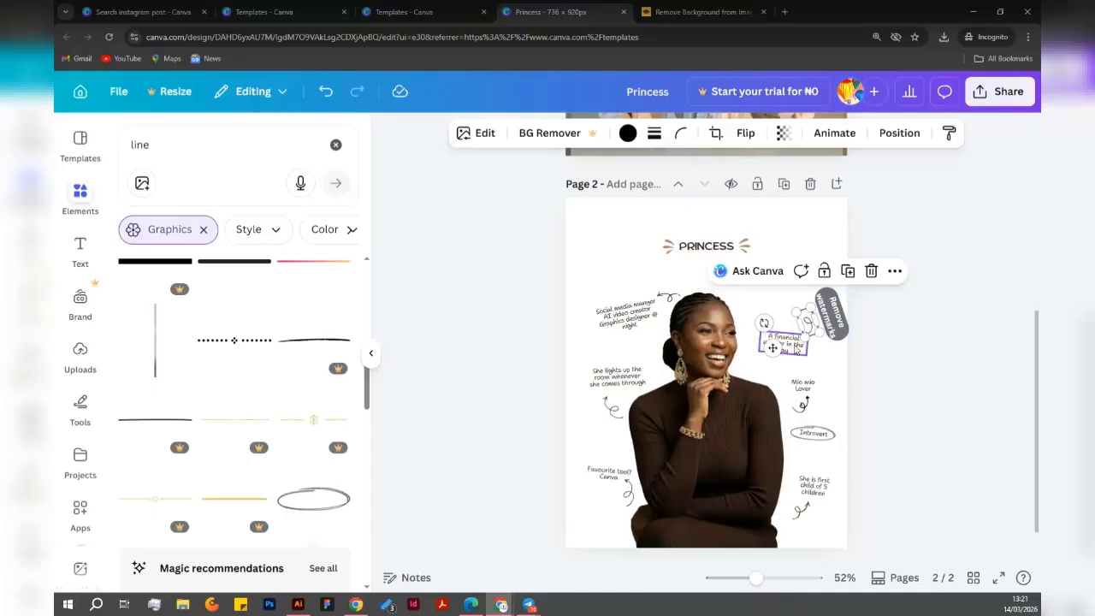
shift+click(796, 349)
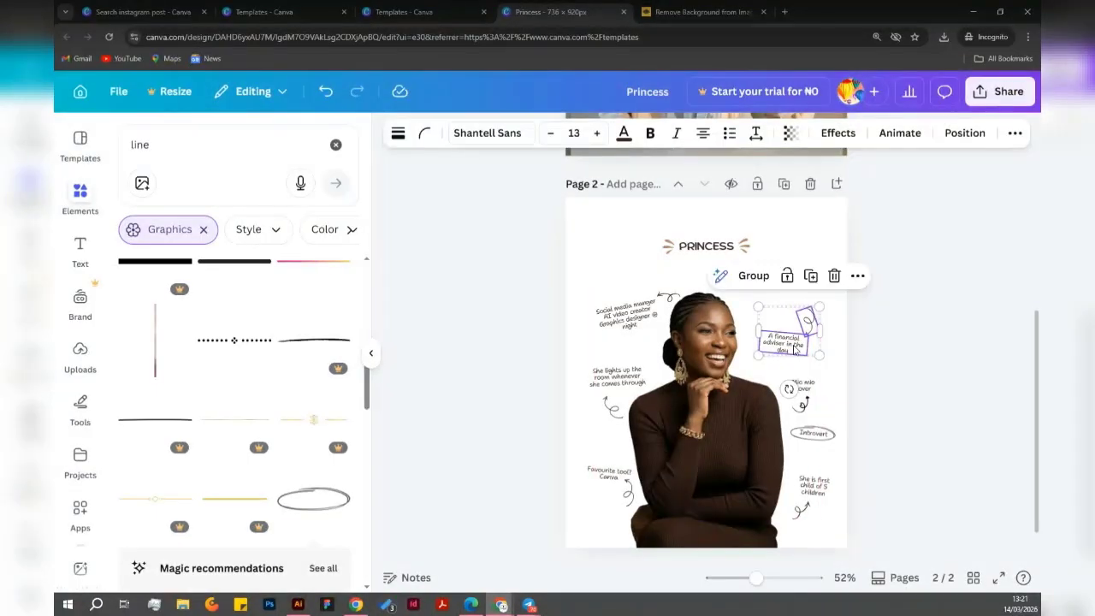
drag(795, 349, 790, 339)
click(897, 380)
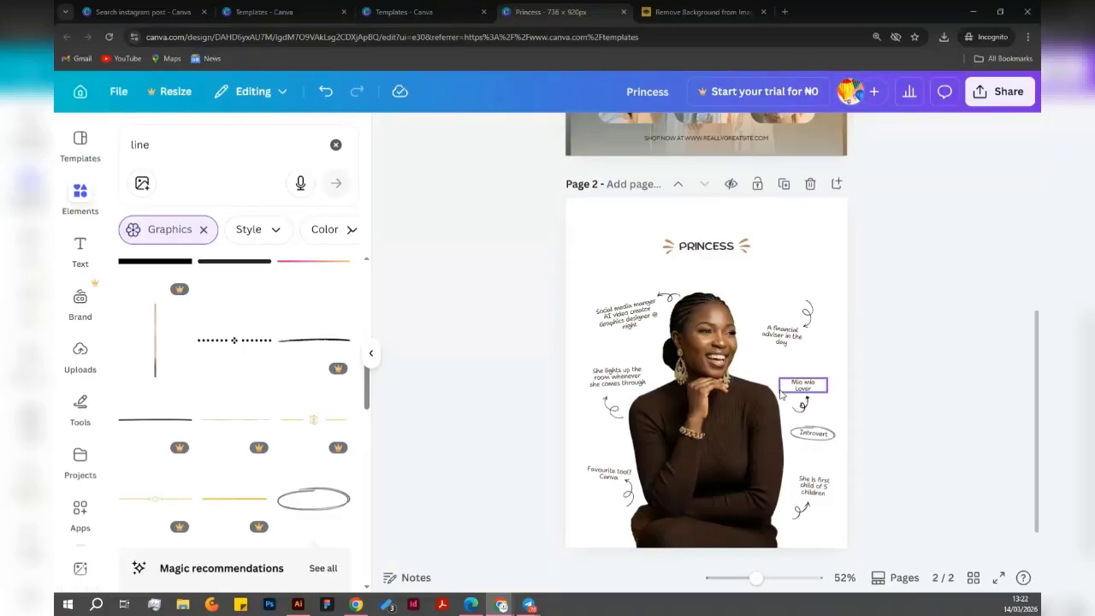
Enlarge the "PRINCESS" title together with both burst accents and keep it centered horizontally on the page.
click(697, 245)
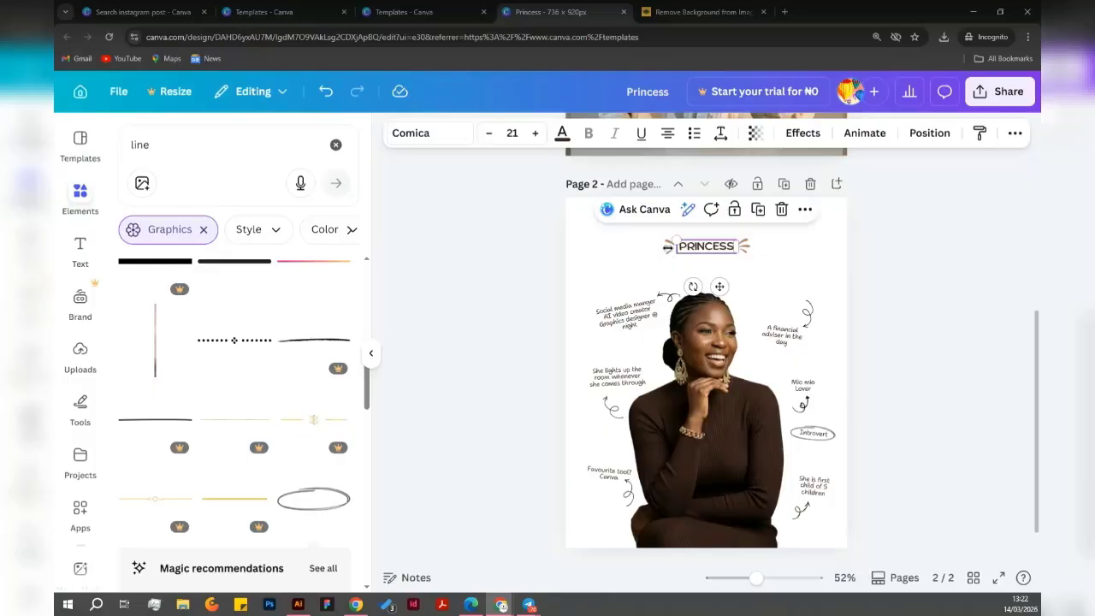
shift+click(665, 247)
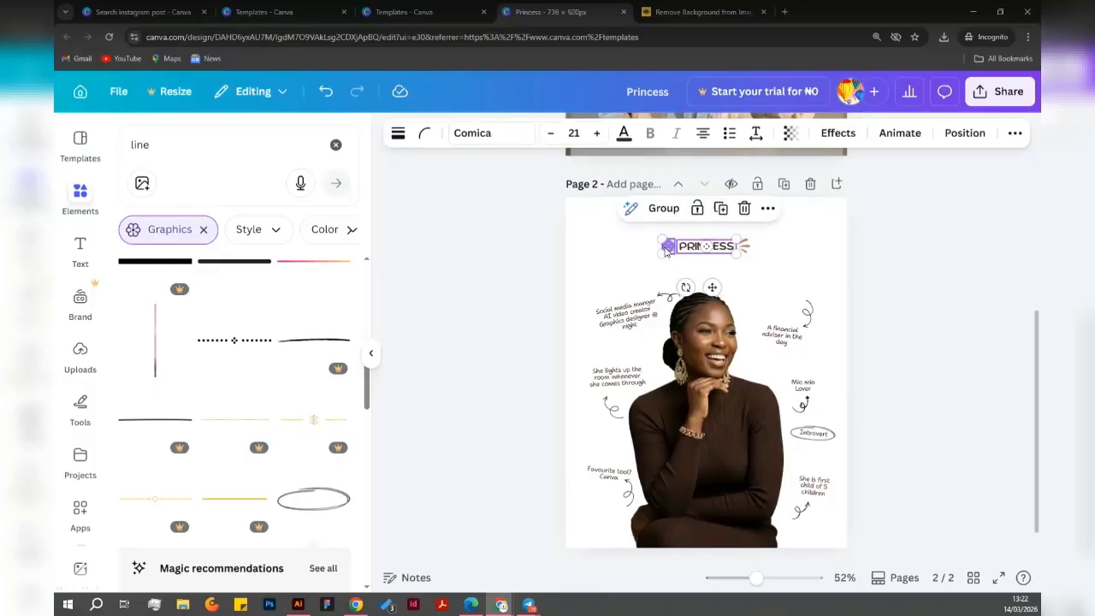
shift+click(746, 247)
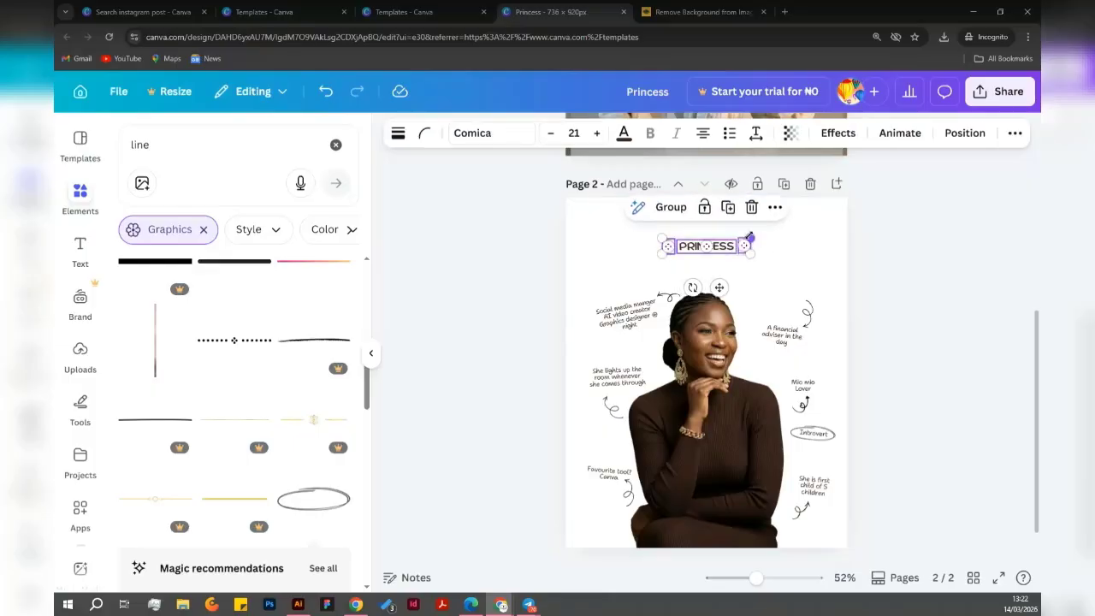
drag(750, 236, 729, 249)
drag(726, 249, 727, 249)
click(877, 253)
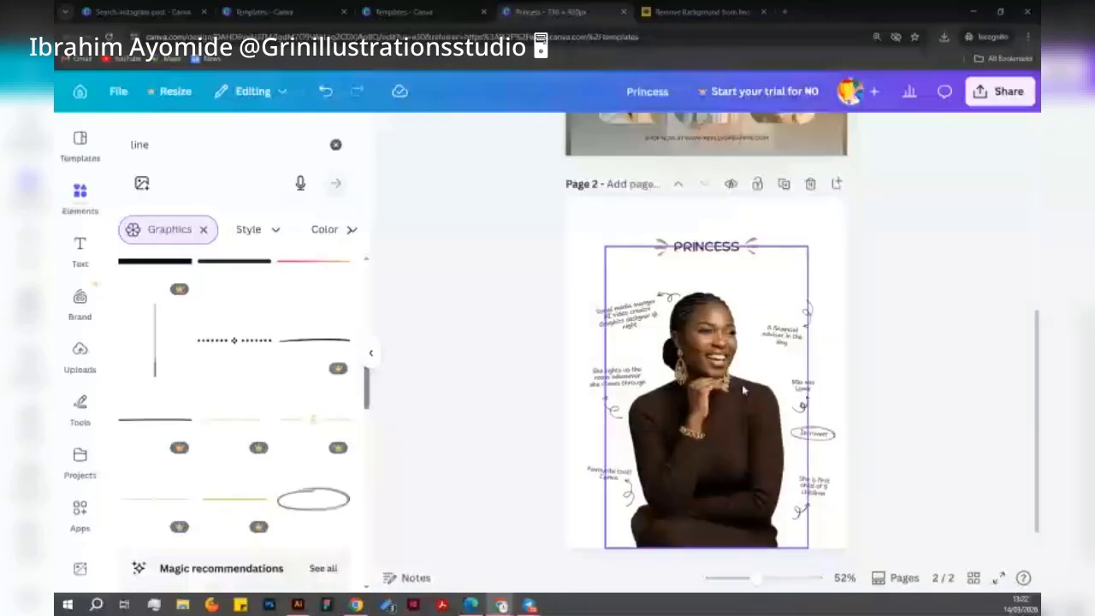
Shift the "A financial adviser in the day" and "Mio mio Lover" captions, each with its arrow, slightly up and left.
click(780, 333)
shift+click(806, 314)
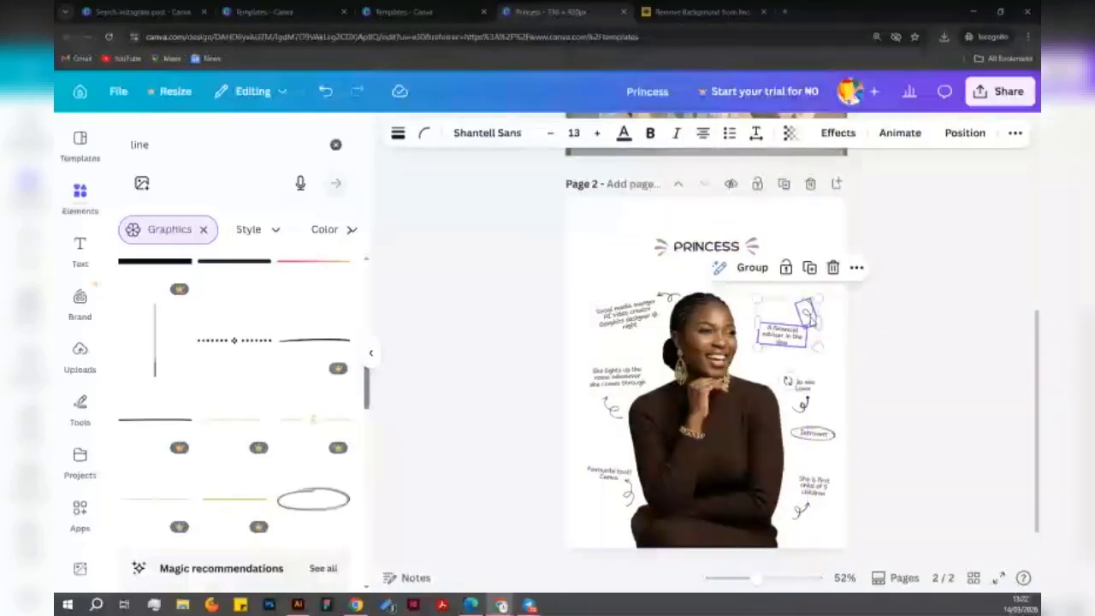
drag(807, 314, 798, 301)
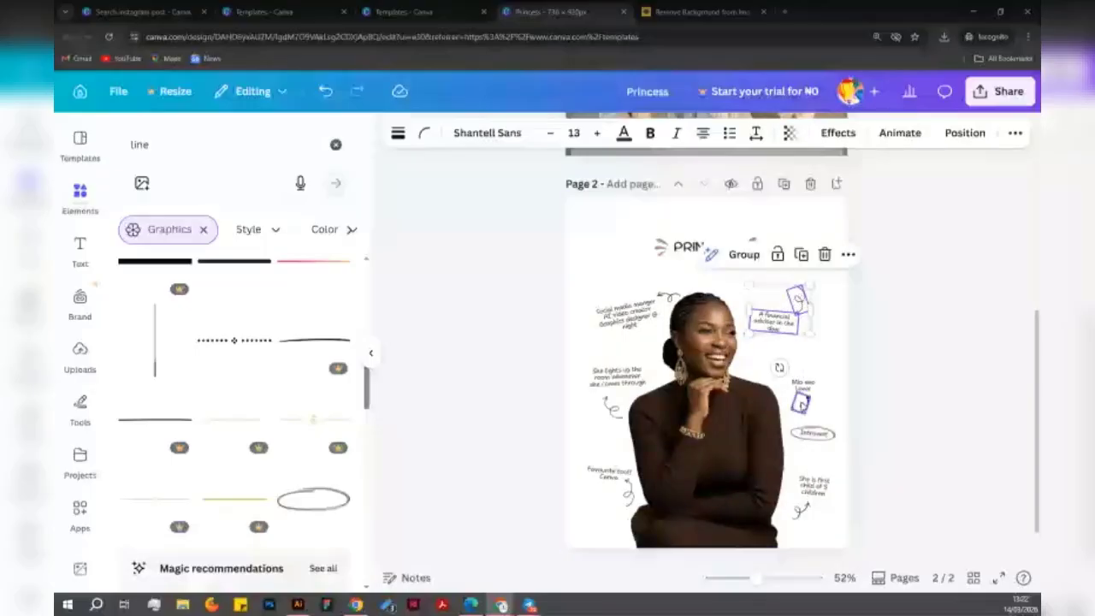
click(802, 402)
shift+click(805, 385)
drag(805, 386, 798, 373)
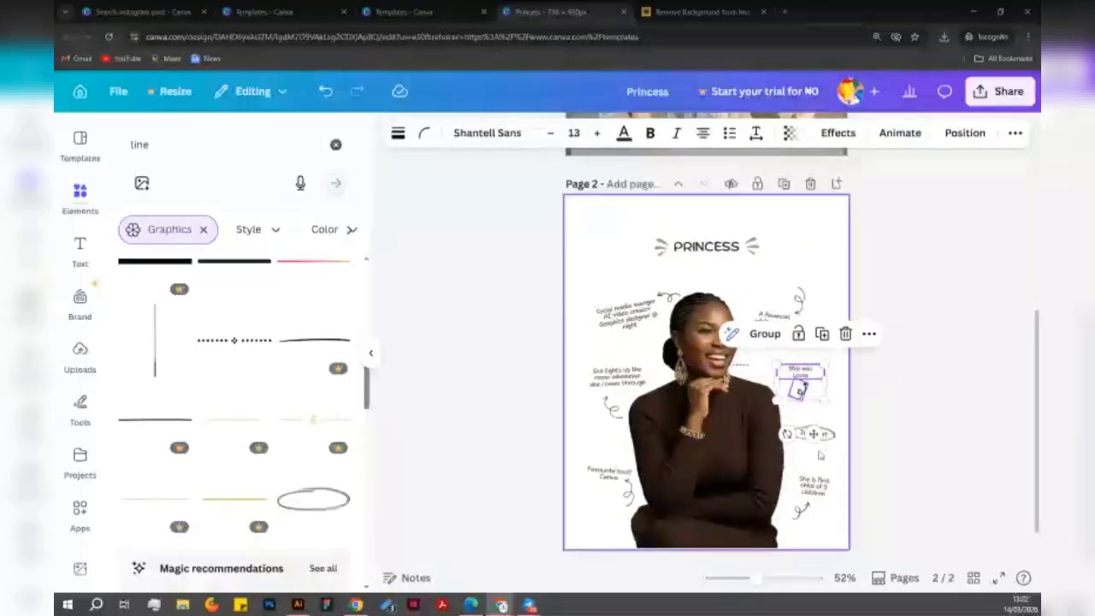
Move the "Introvert" caption and its hand-drawn ellipse together slightly up and right.
click(830, 448)
click(817, 434)
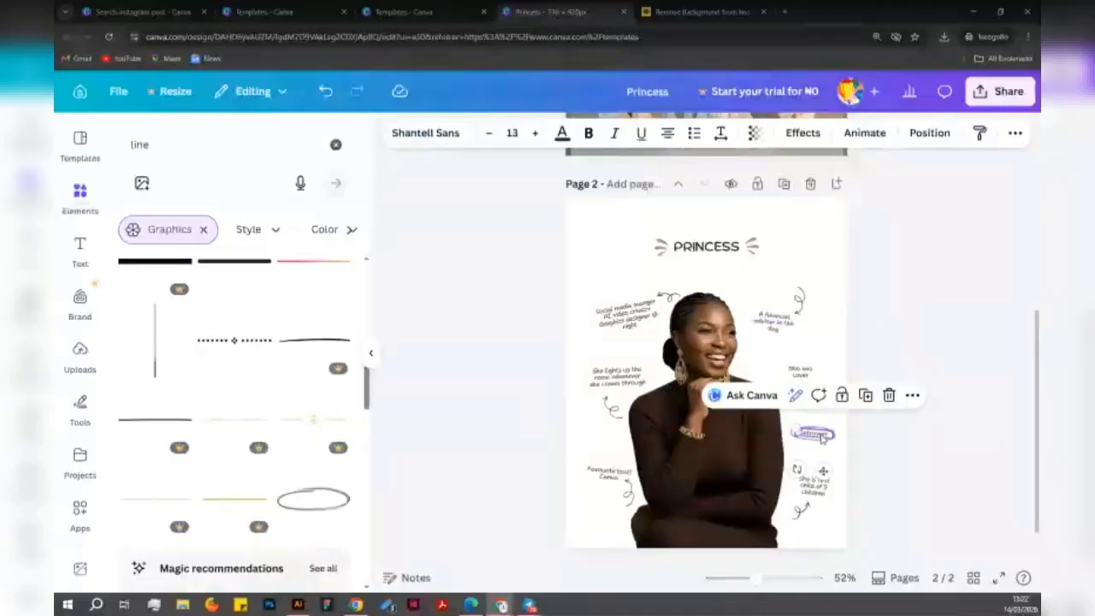
scroll(826, 445, up, 5)
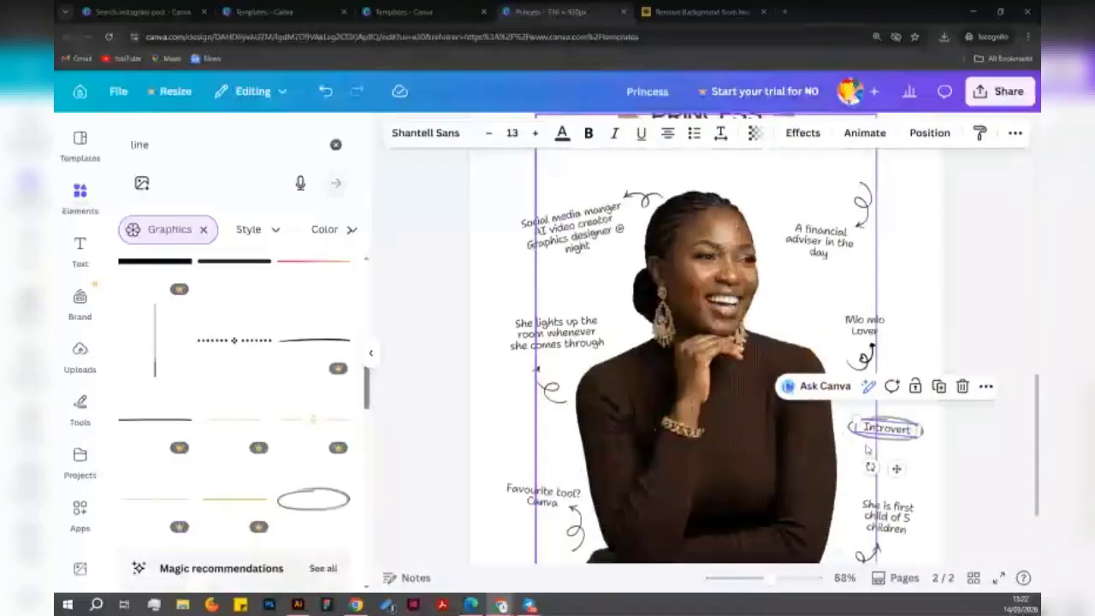
shift+click(900, 435)
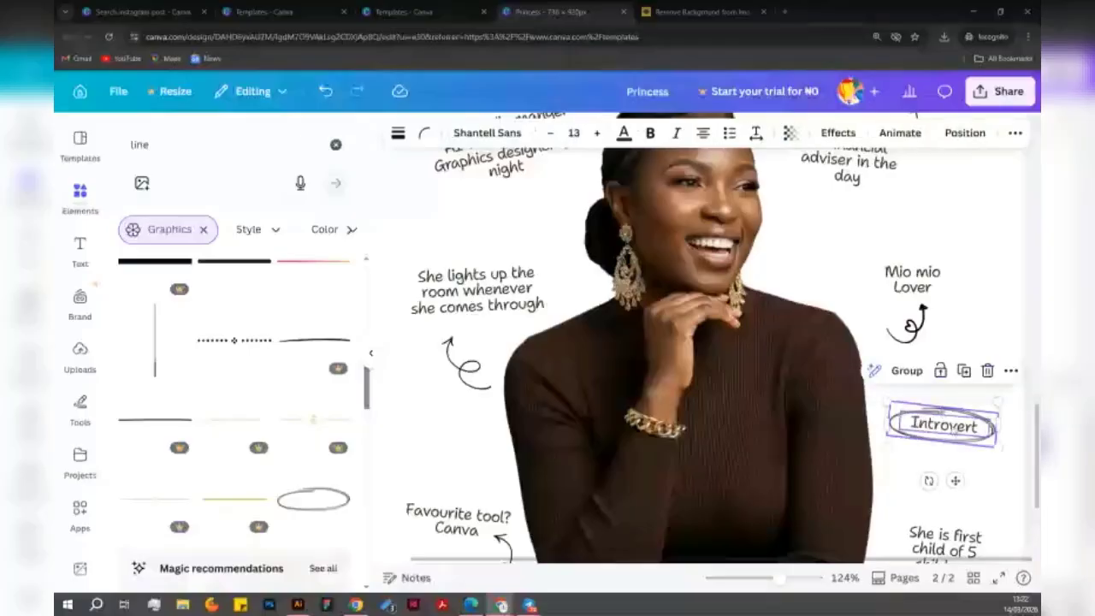
drag(951, 423, 954, 417)
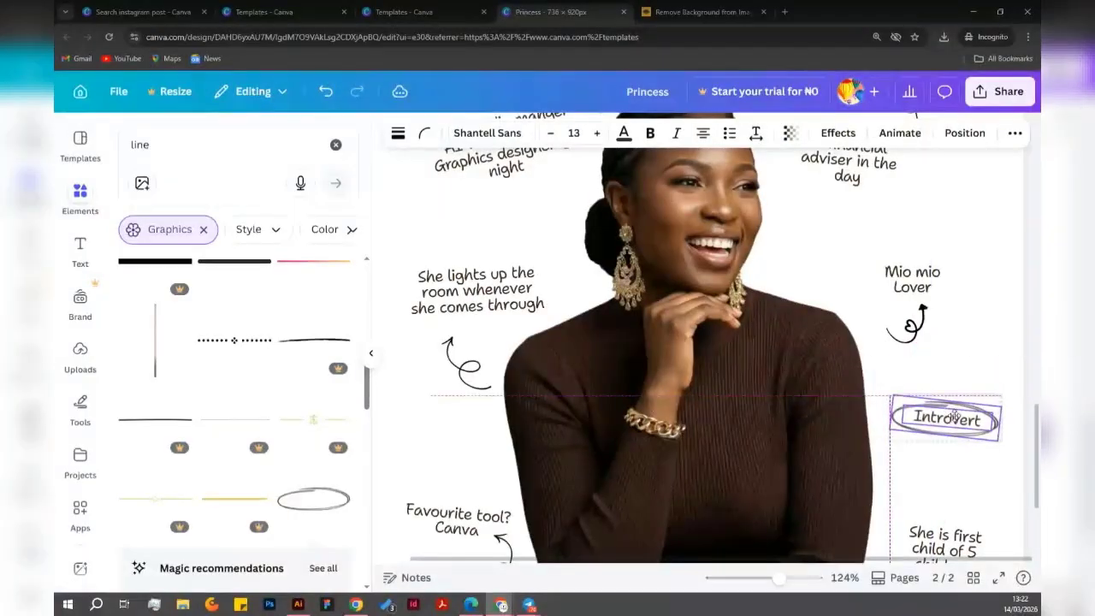
scroll(648, 400, down, 2)
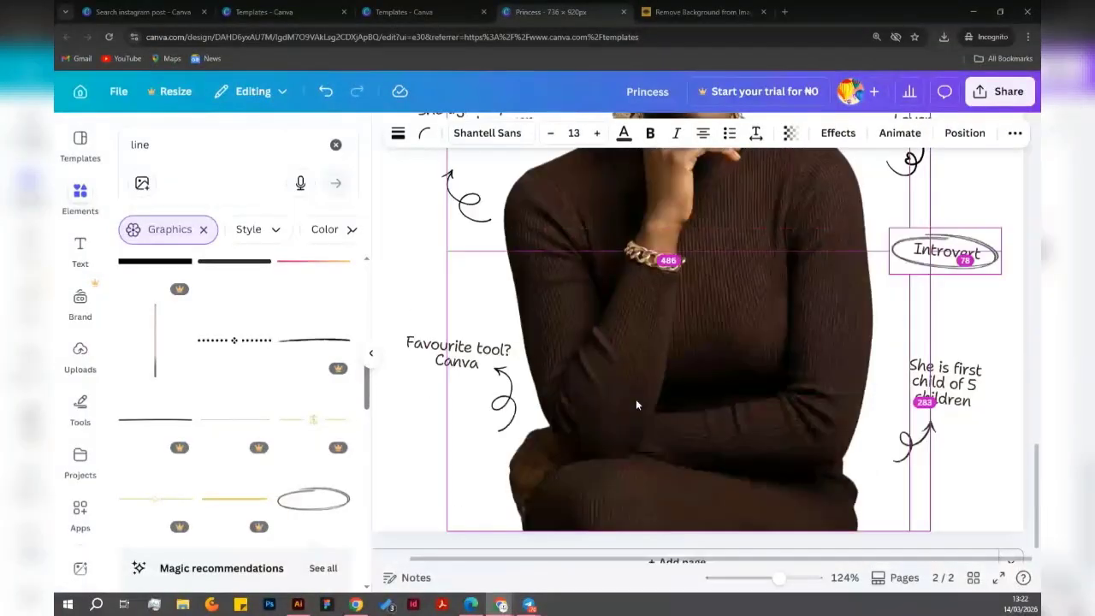
scroll(637, 400, down, 2)
click(865, 445)
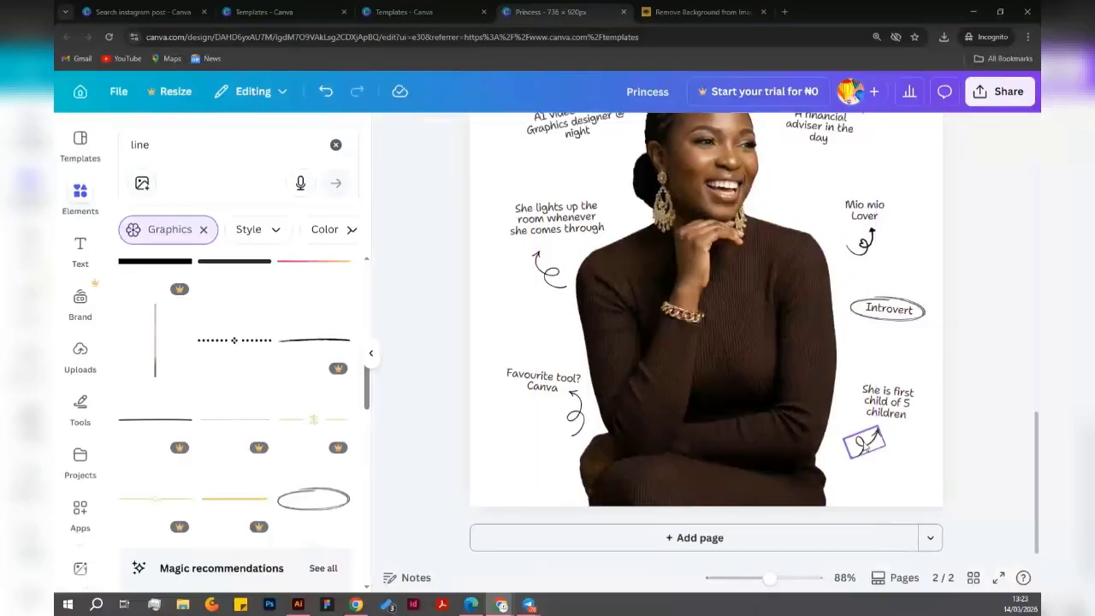
shift+click(573, 413)
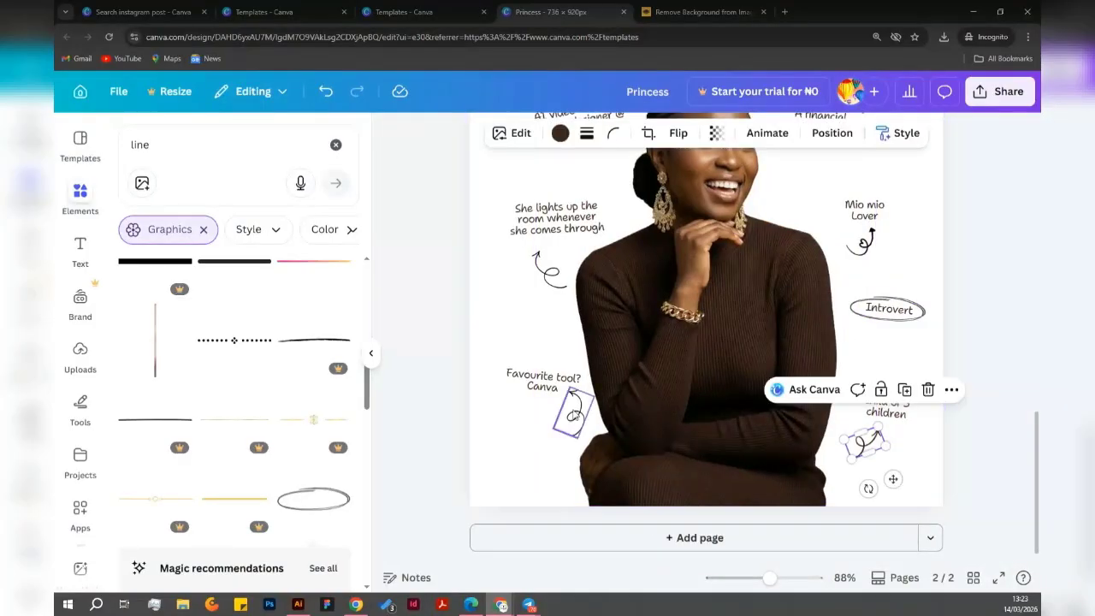
click(573, 413)
shift+click(863, 443)
shift+click(860, 242)
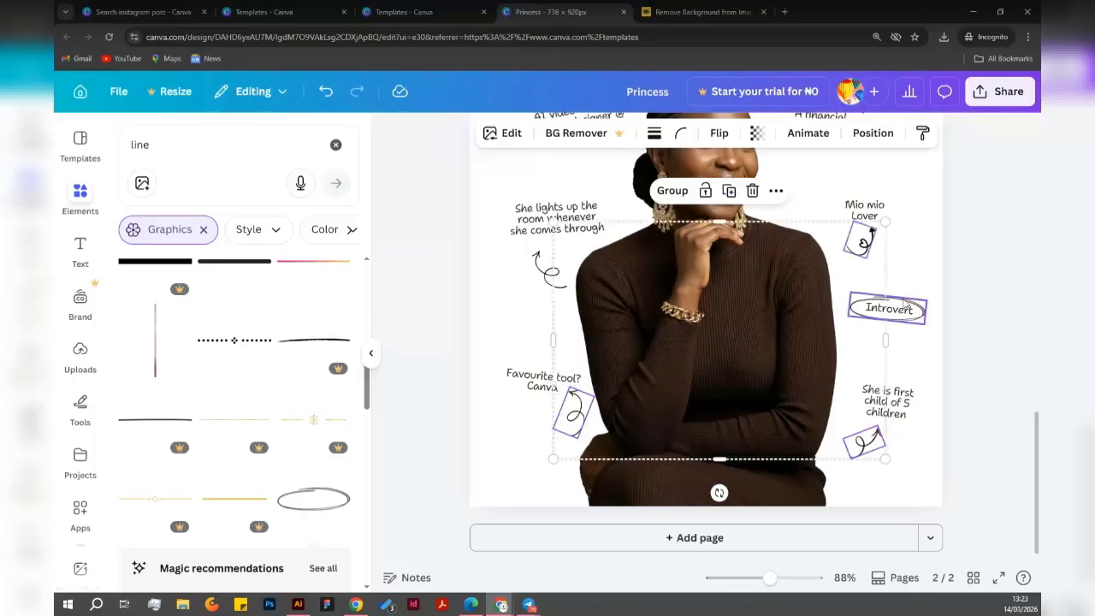
shift+click(862, 299)
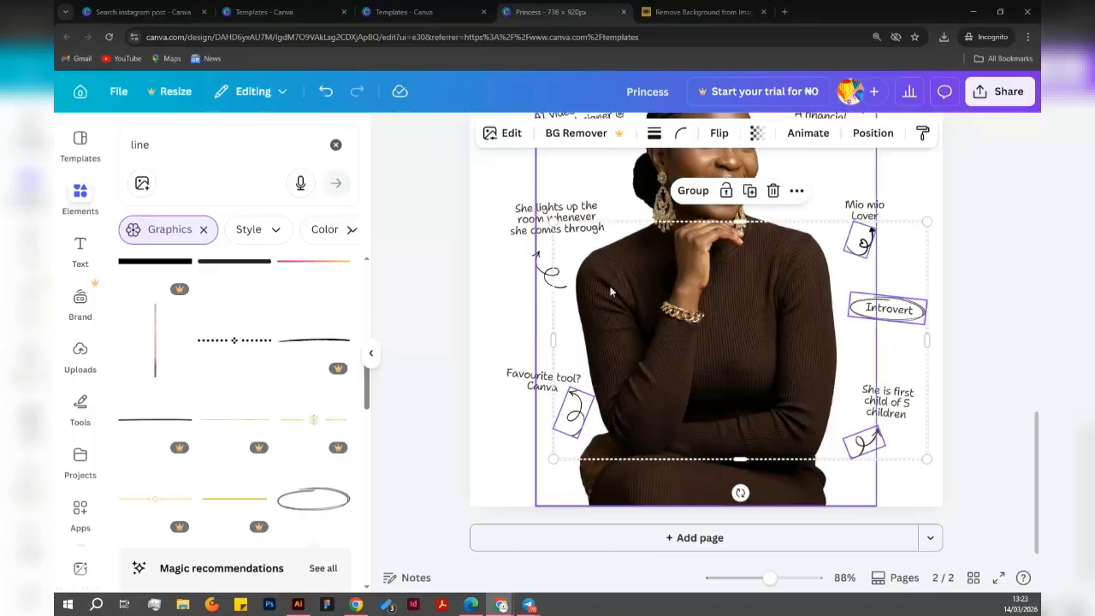
shift+click(562, 276)
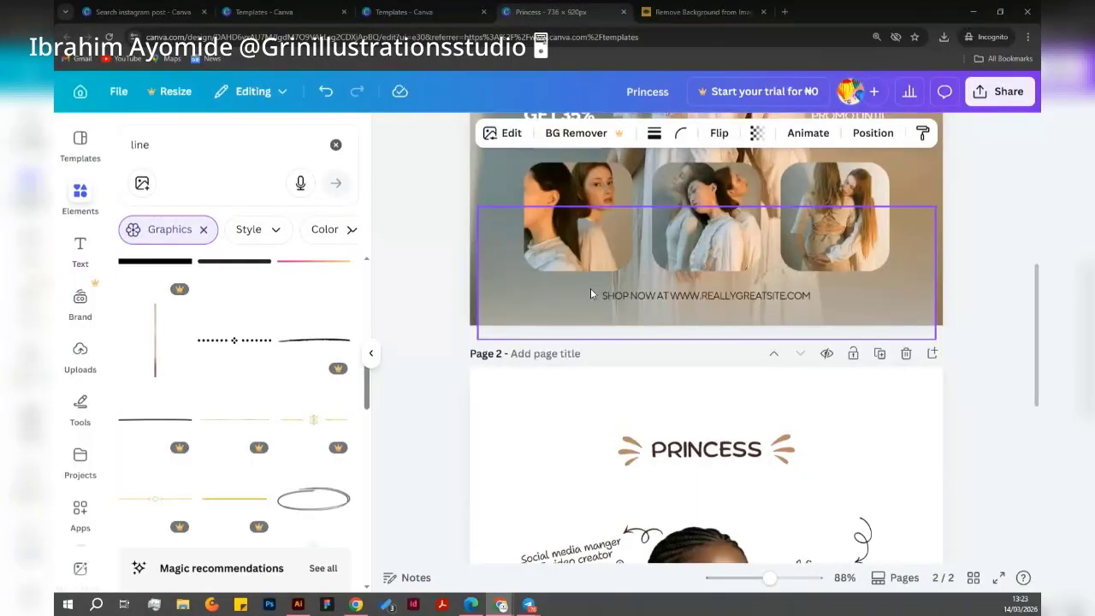
scroll(1033, 295, down, 1)
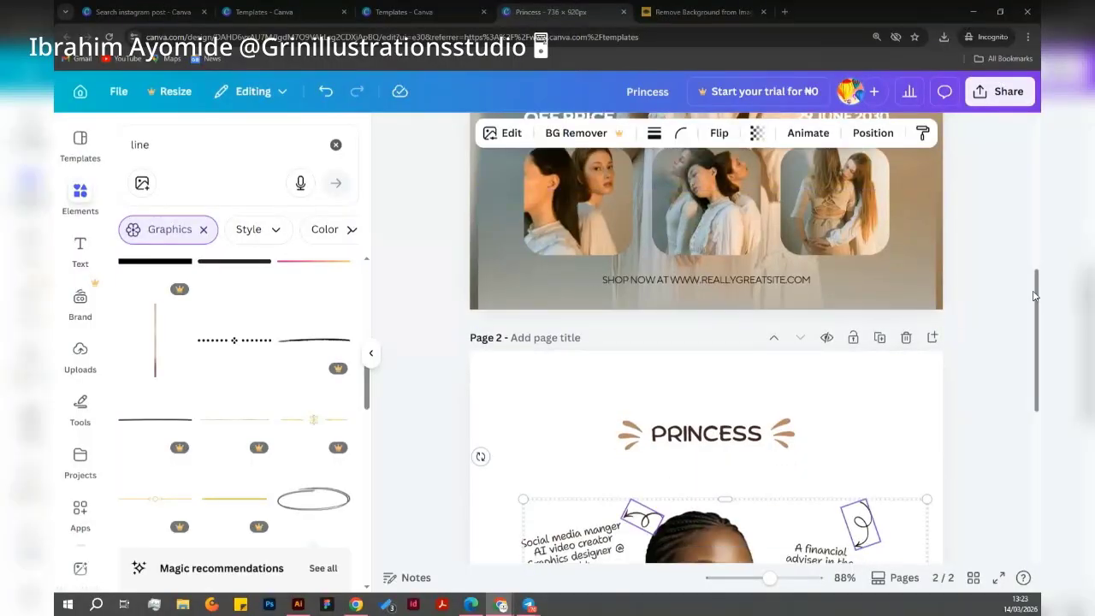
scroll(1033, 295, down, 2)
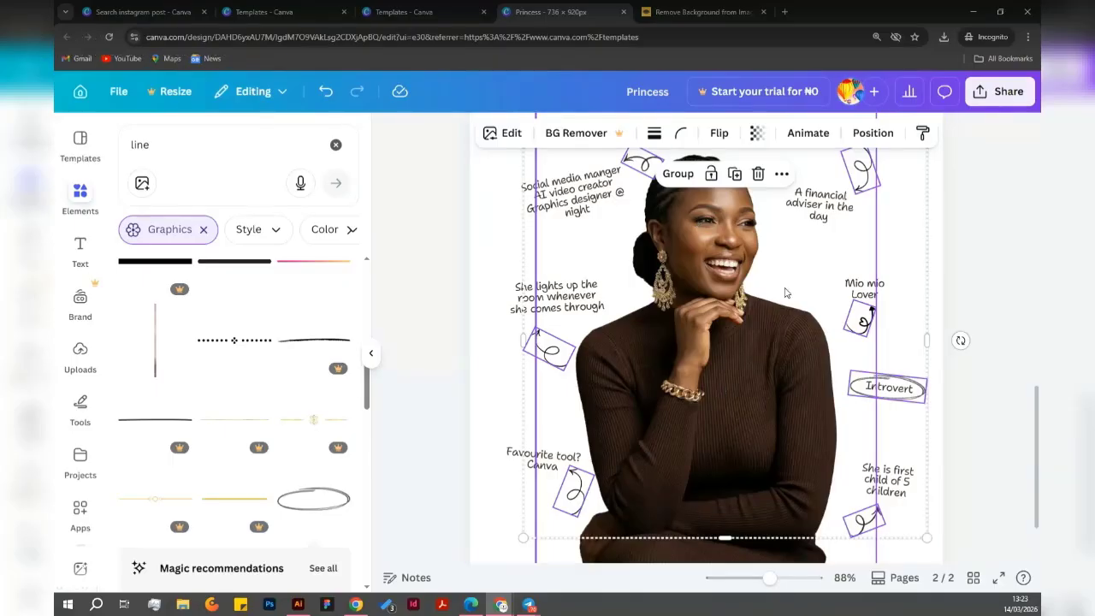
click(997, 294)
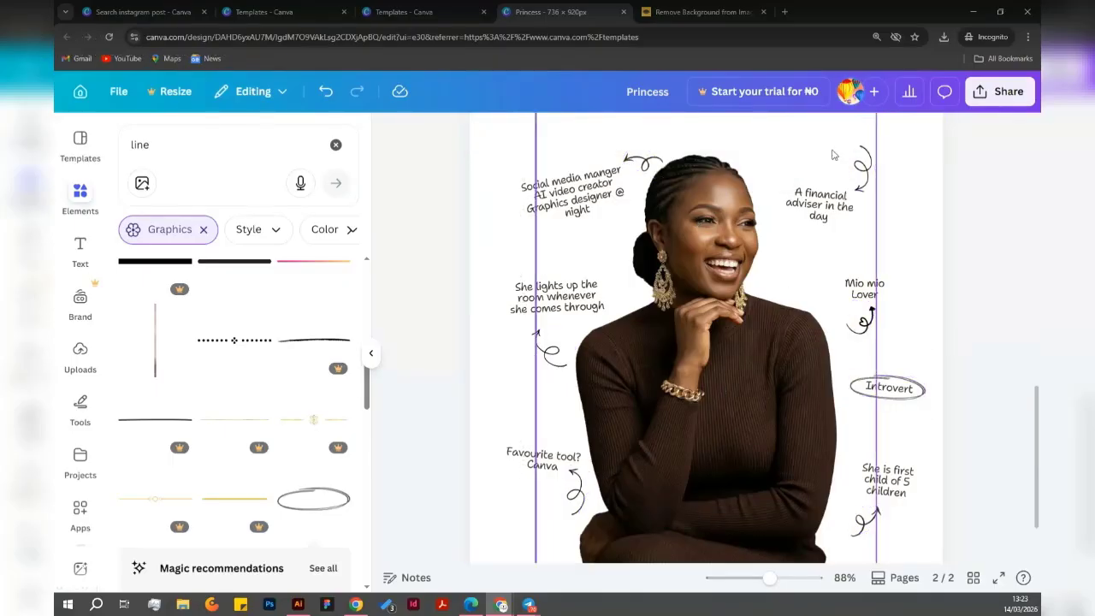
Recolor the black hand-drawn arrows beside the captions to the dark gray brown #3d2820 from the photo colors.
click(860, 172)
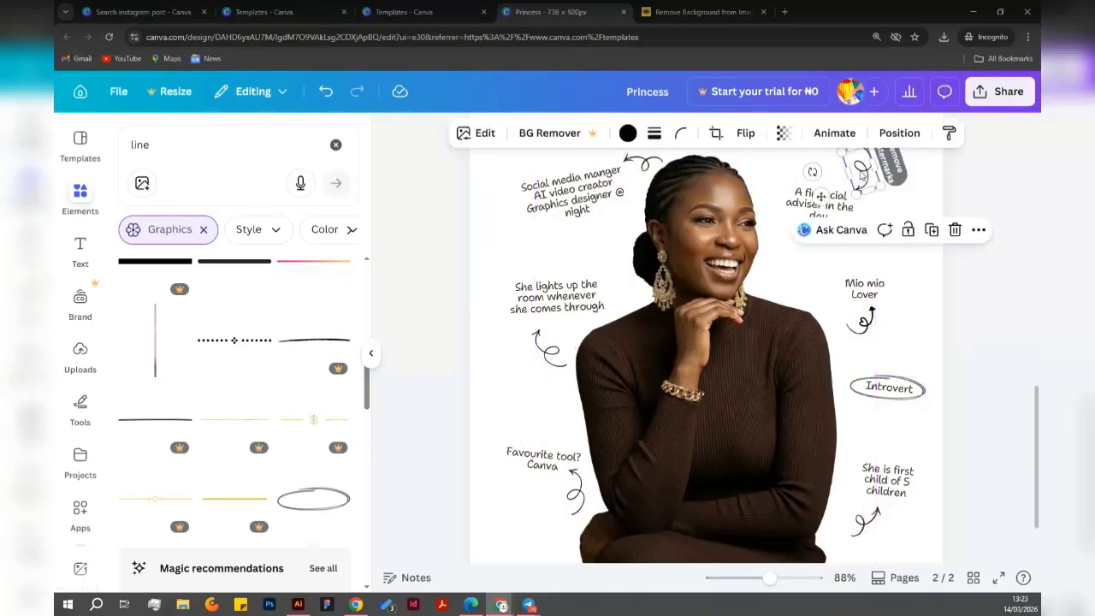
click(627, 133)
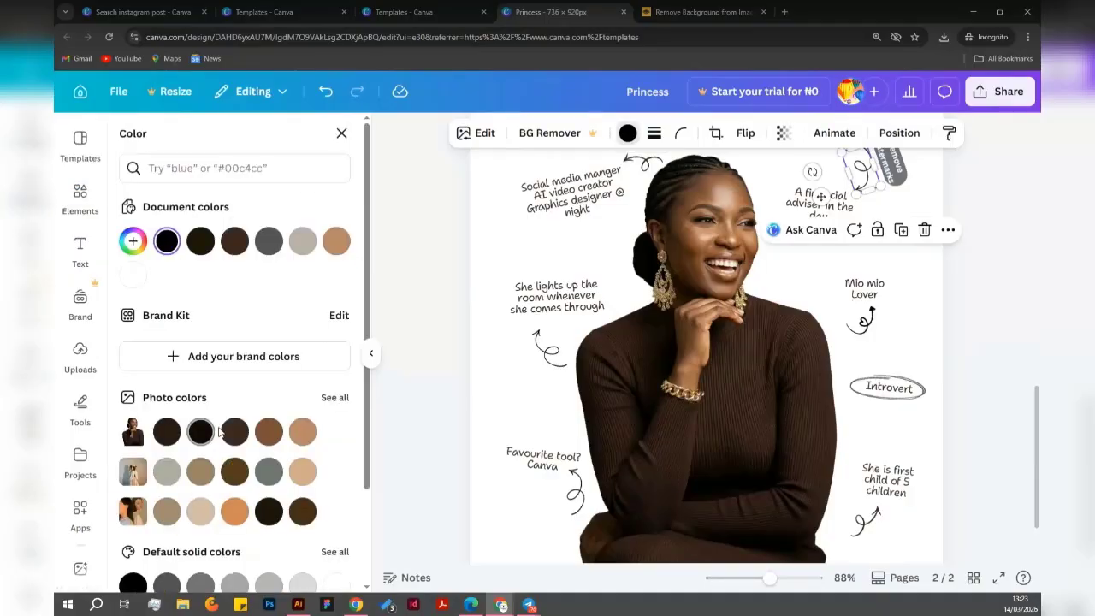
click(234, 431)
click(862, 319)
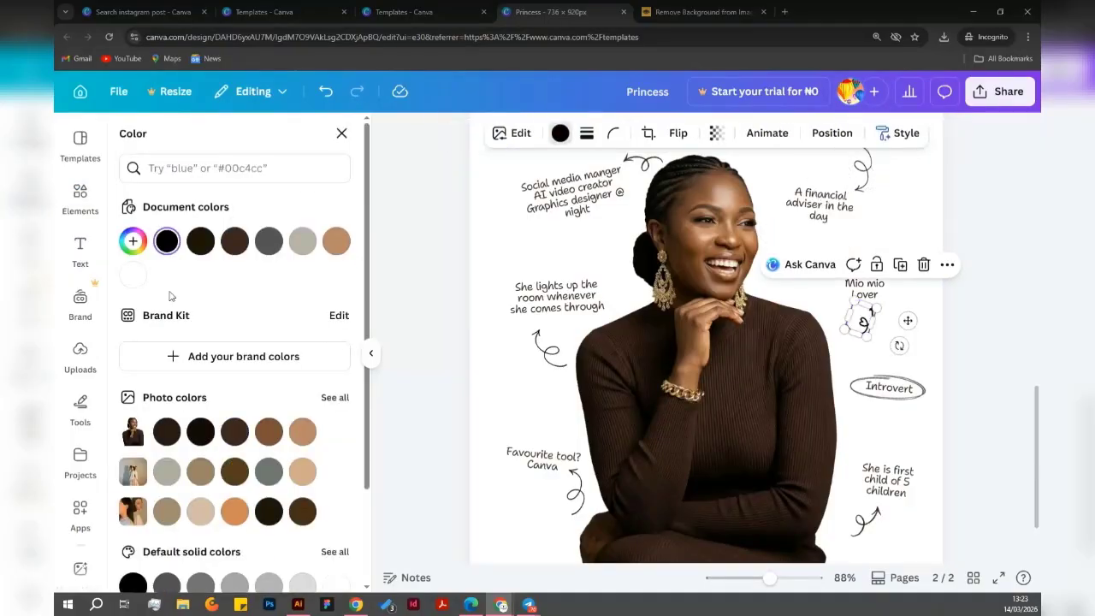
click(234, 431)
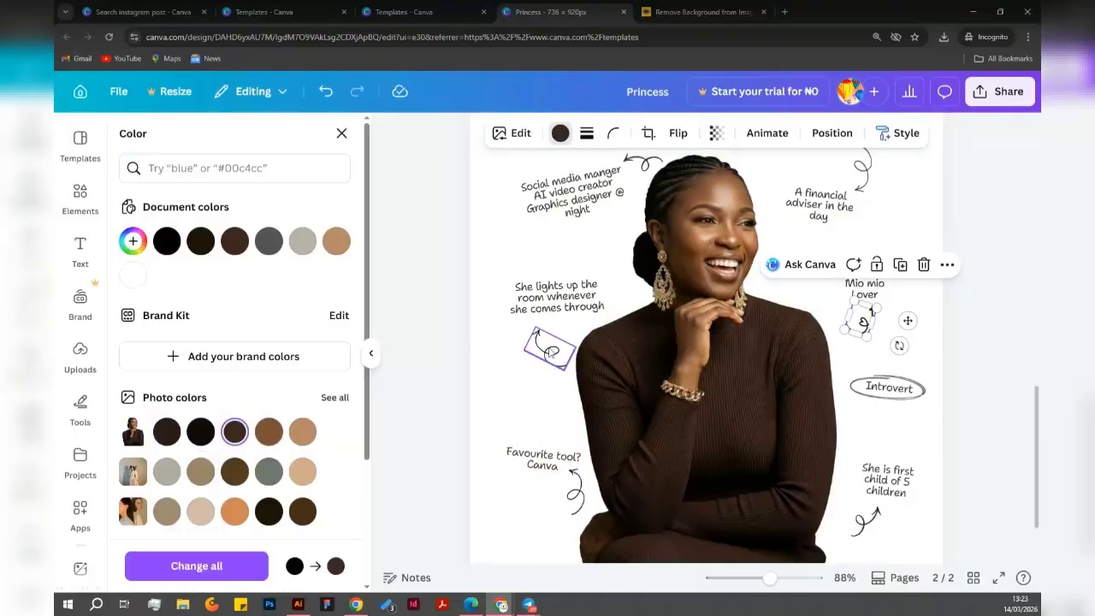
click(550, 352)
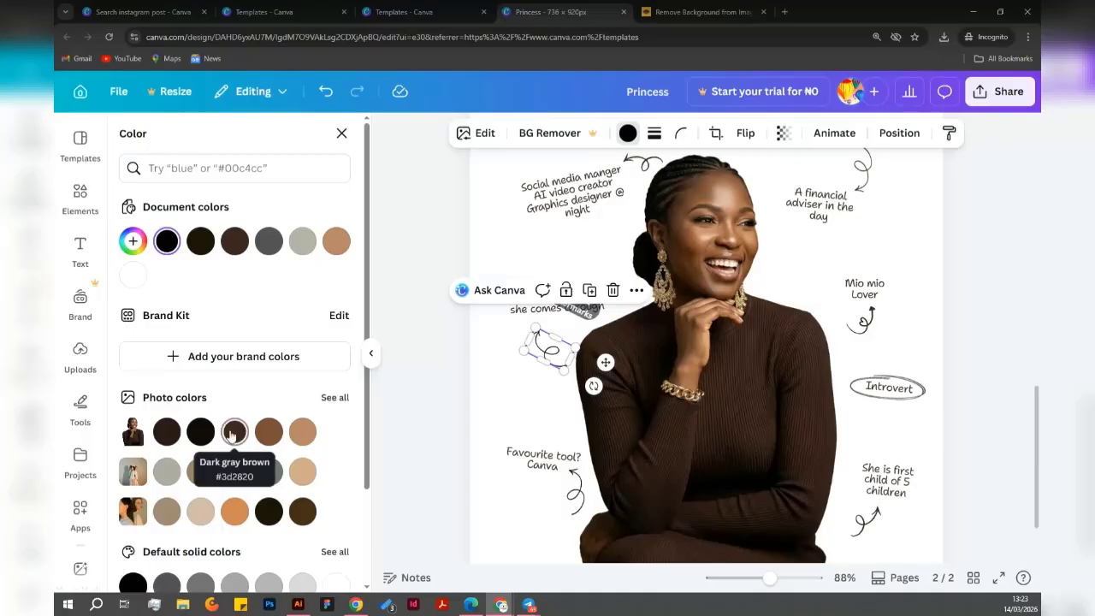
click(578, 496)
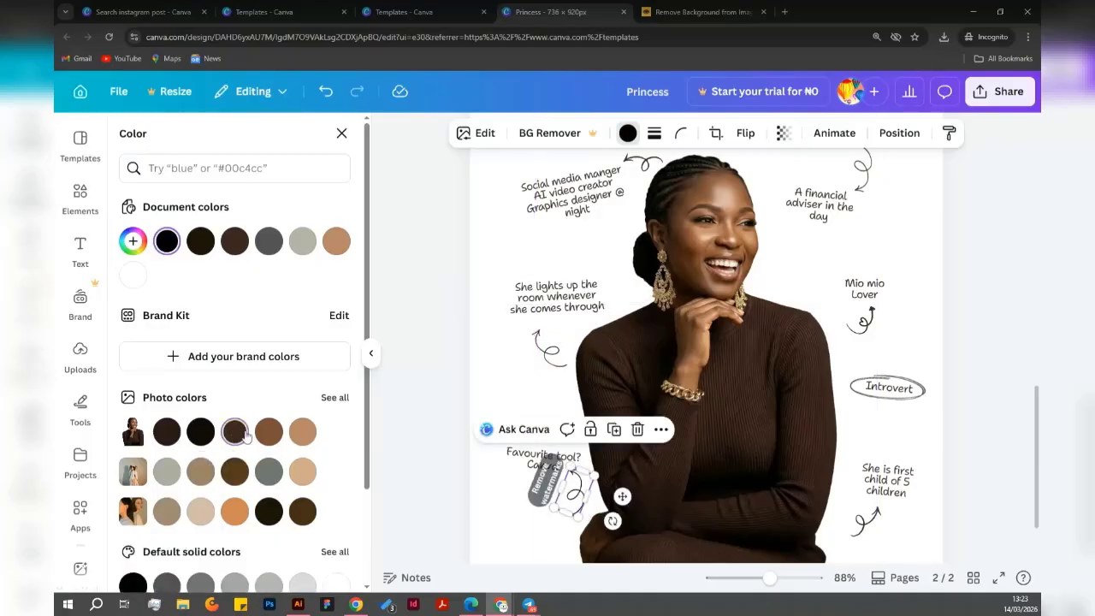
click(854, 523)
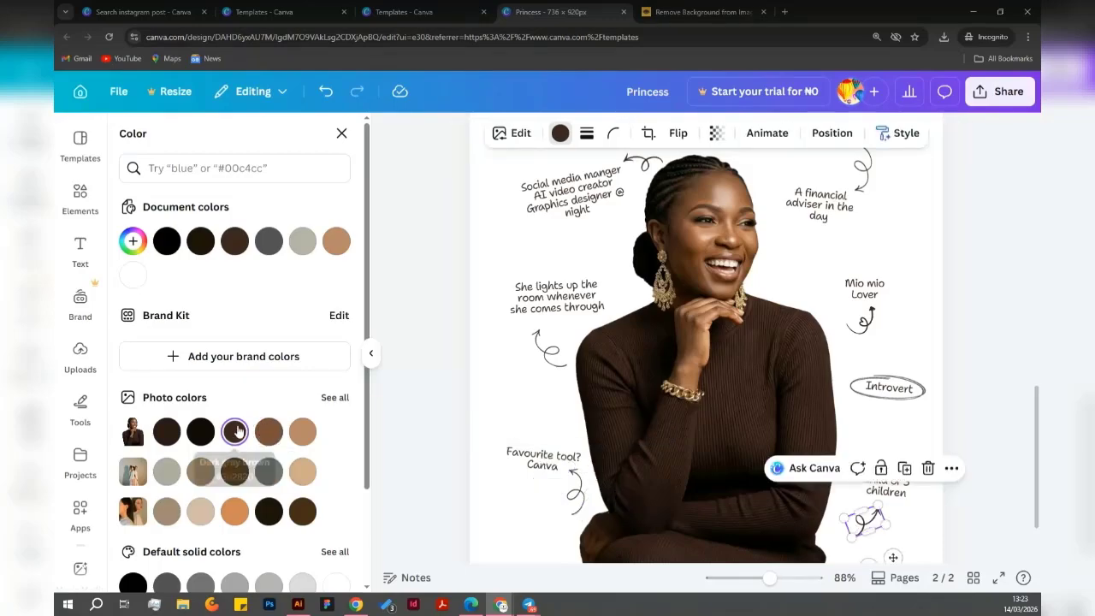
Recolor the hand-drawn ellipse around "Introvert" to the same dark gray brown #3d2820.
click(899, 406)
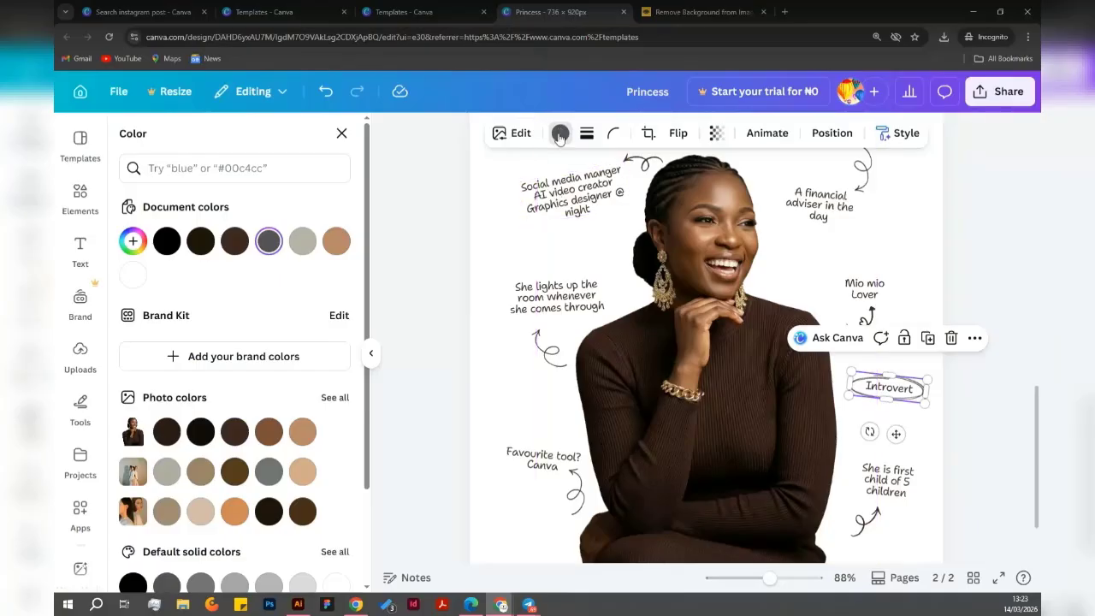
click(234, 431)
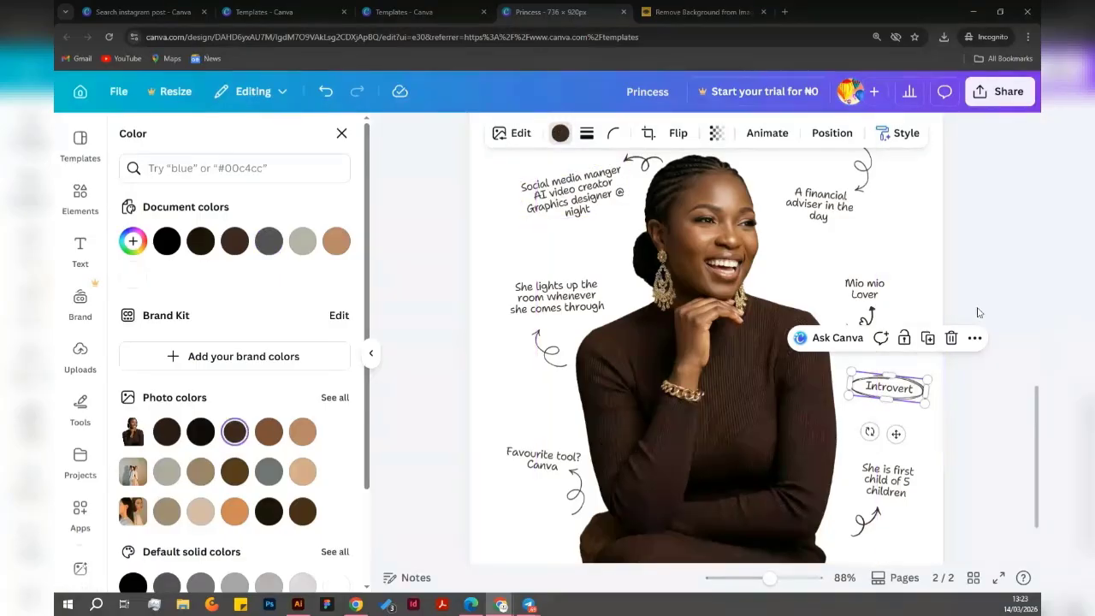
click(980, 429)
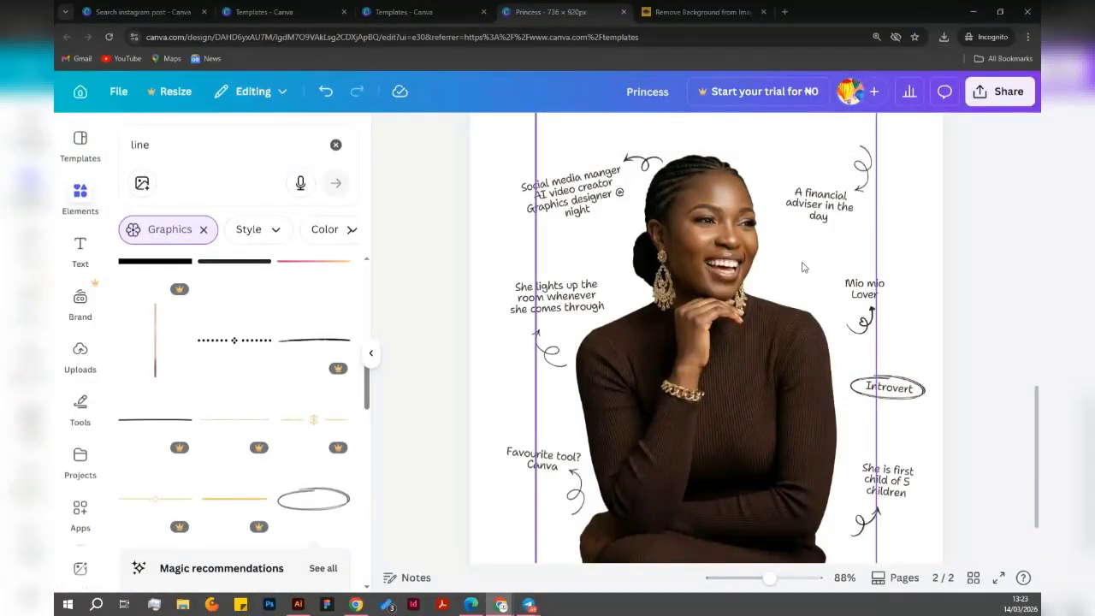
Nudge the woman's cut-out photo on page 2 slightly to the right in small increments.
scroll(802, 267, down, 3)
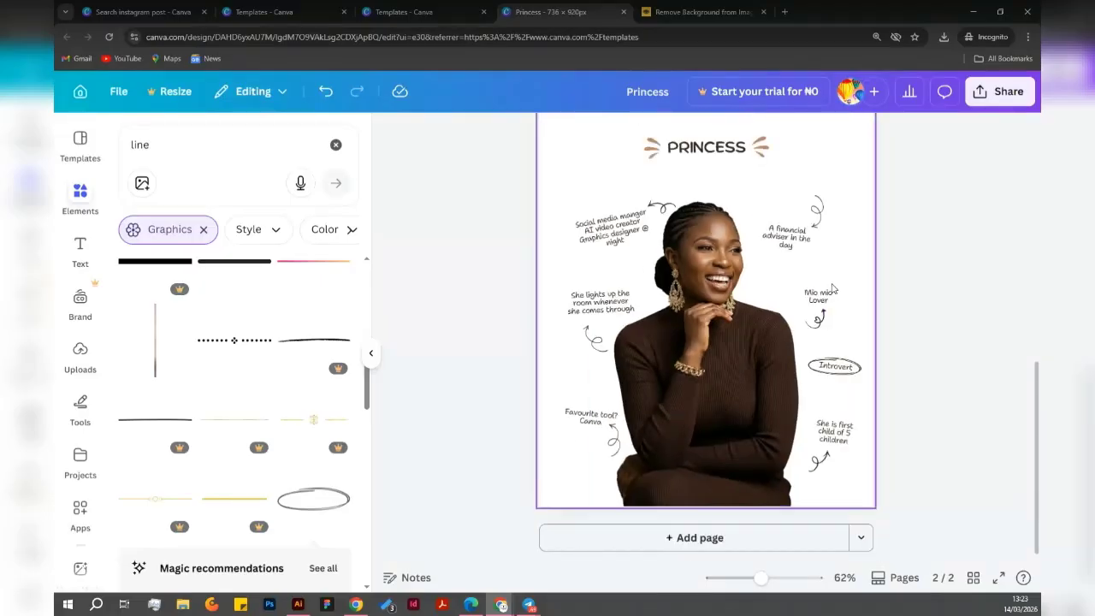
scroll(832, 288, up, 5)
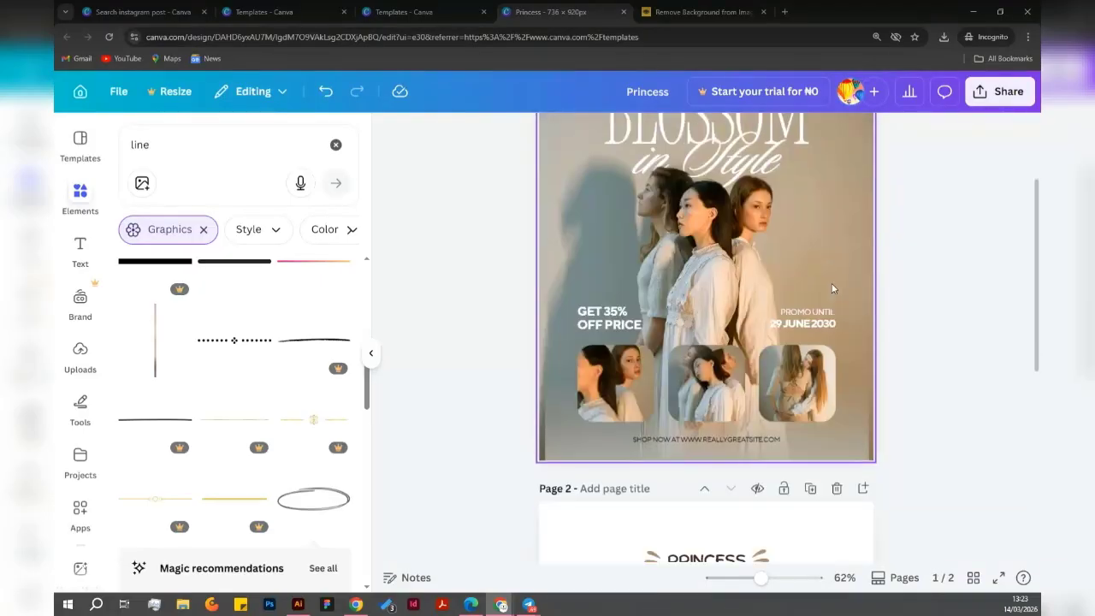
scroll(832, 288, down, 5)
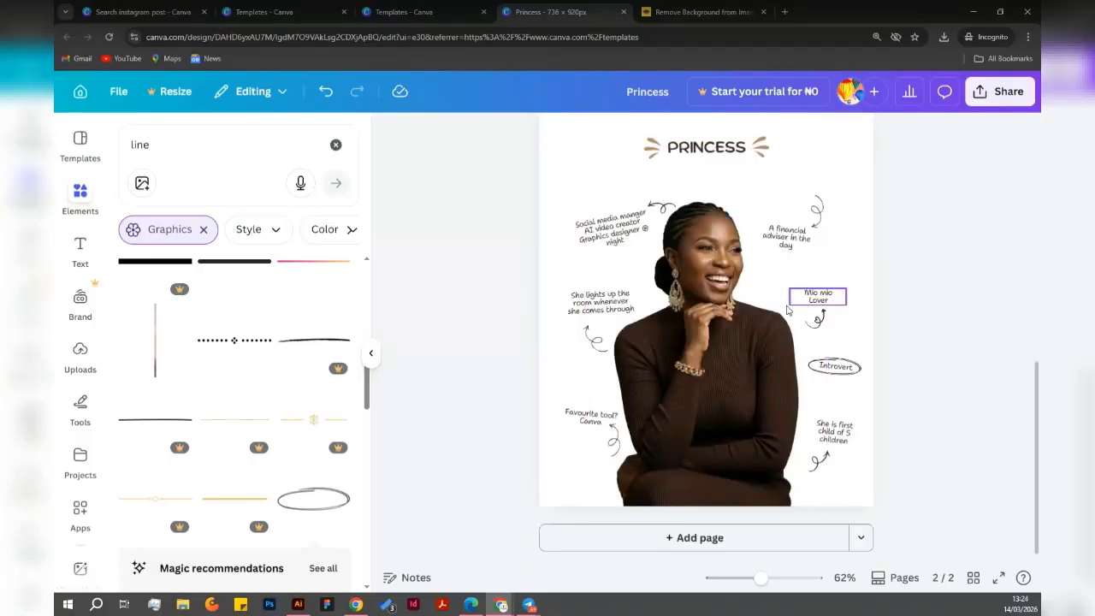
click(743, 337)
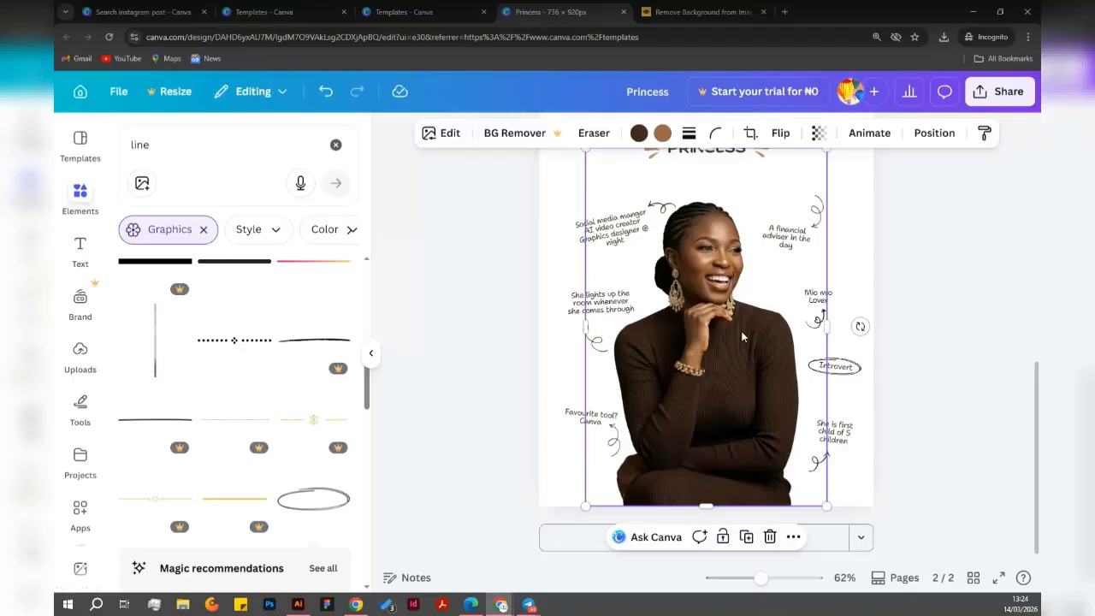
key(Right)
key(Right)
key(Right)
key(Right)
key(Right)
key(Right)
key(Right)
key(Right)
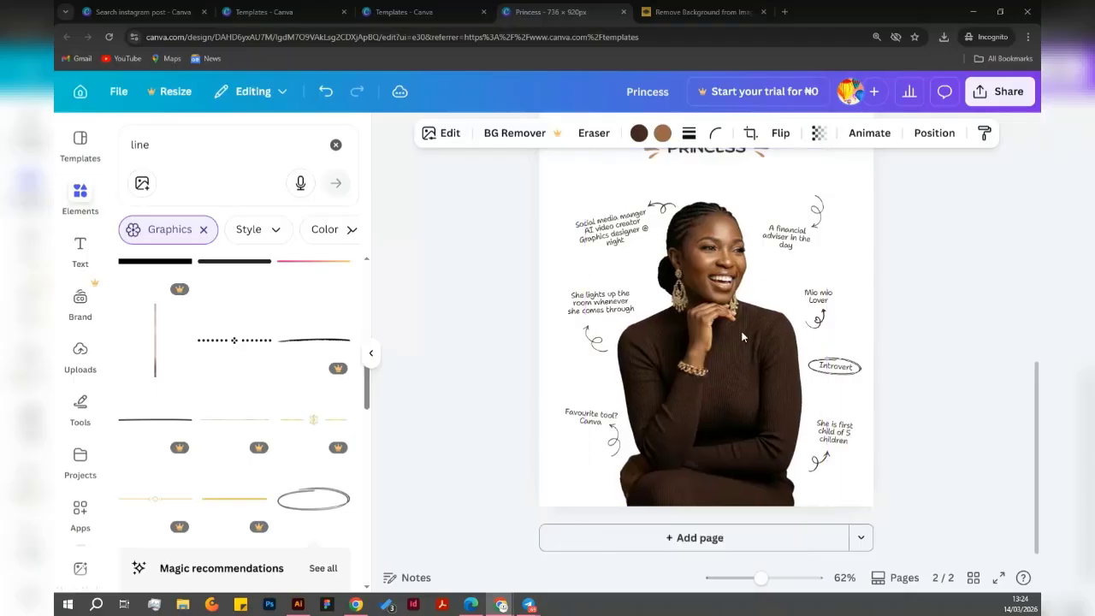
key(Right)
key(Right)
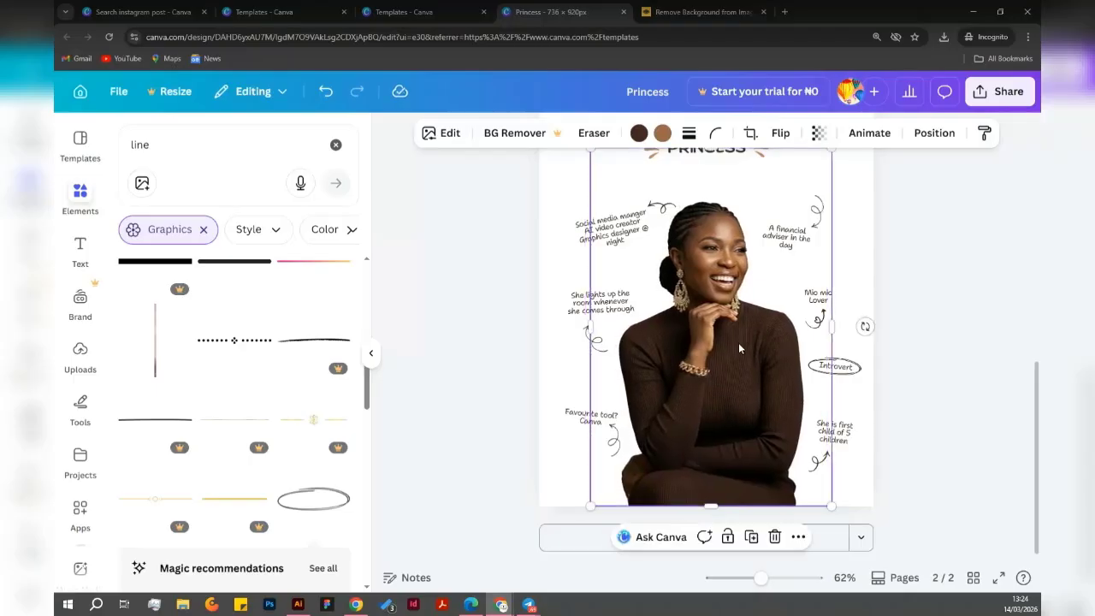
click(955, 399)
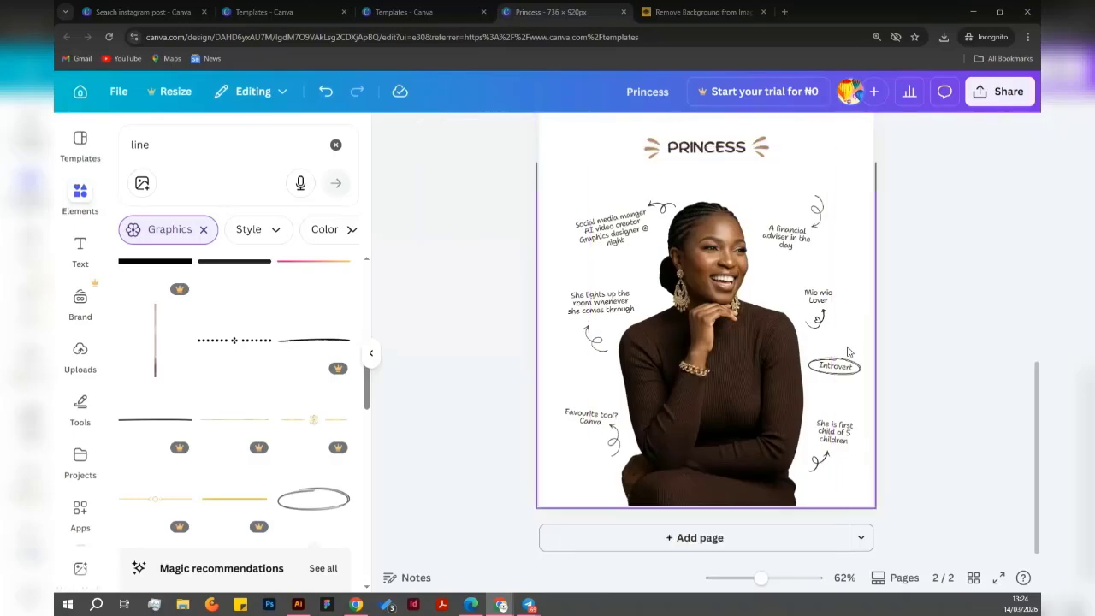
Clear the "line" search from the elements library and look over both pages of the design.
scroll(750, 414, up, 1)
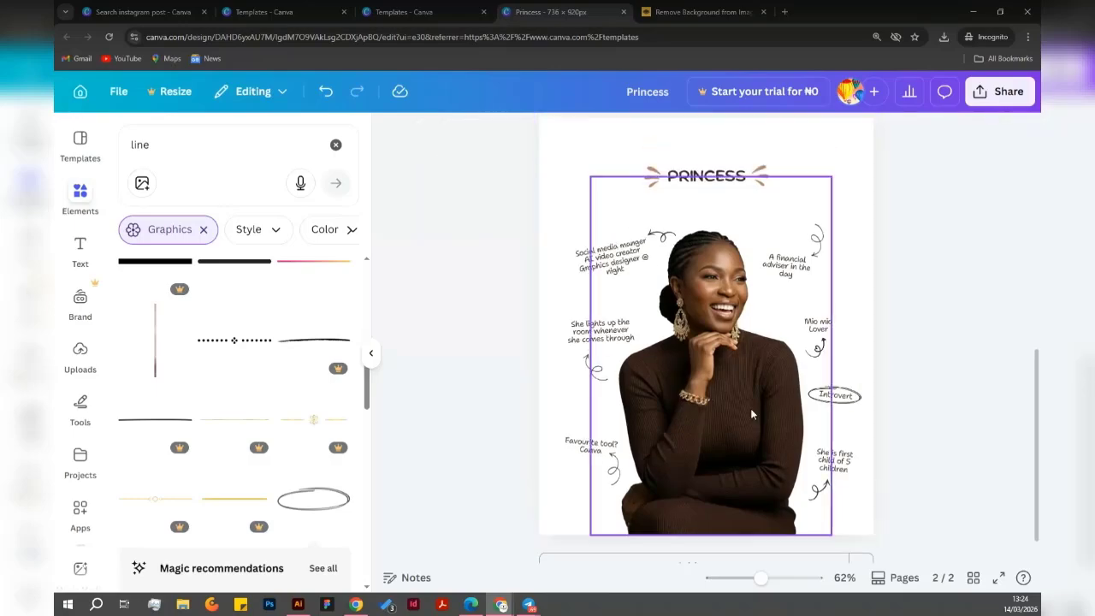
scroll(750, 414, up, 5)
scroll(751, 414, down, 5)
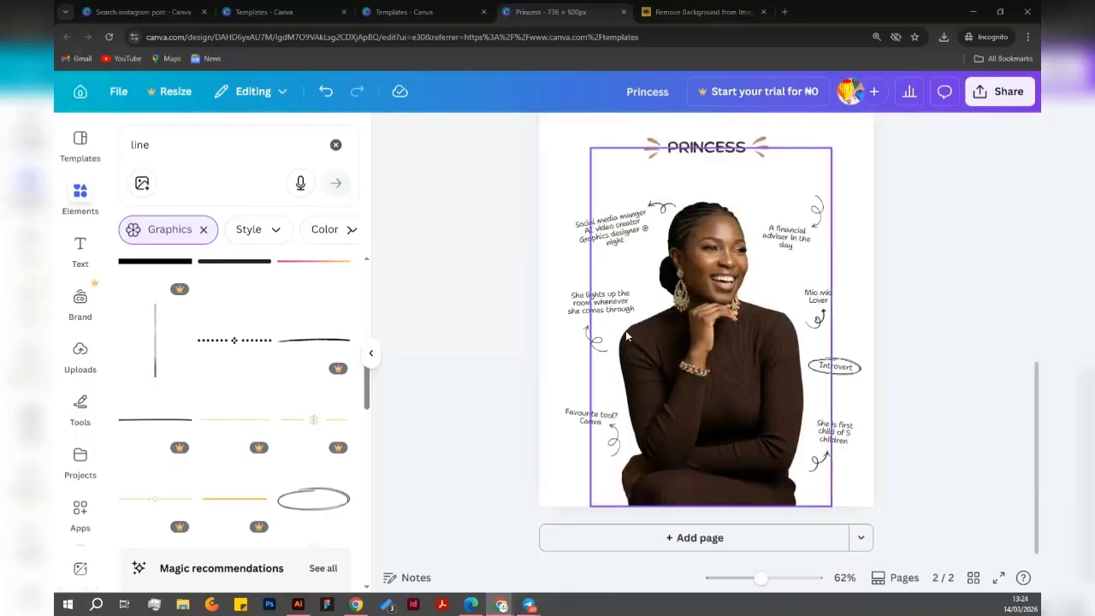
click(335, 146)
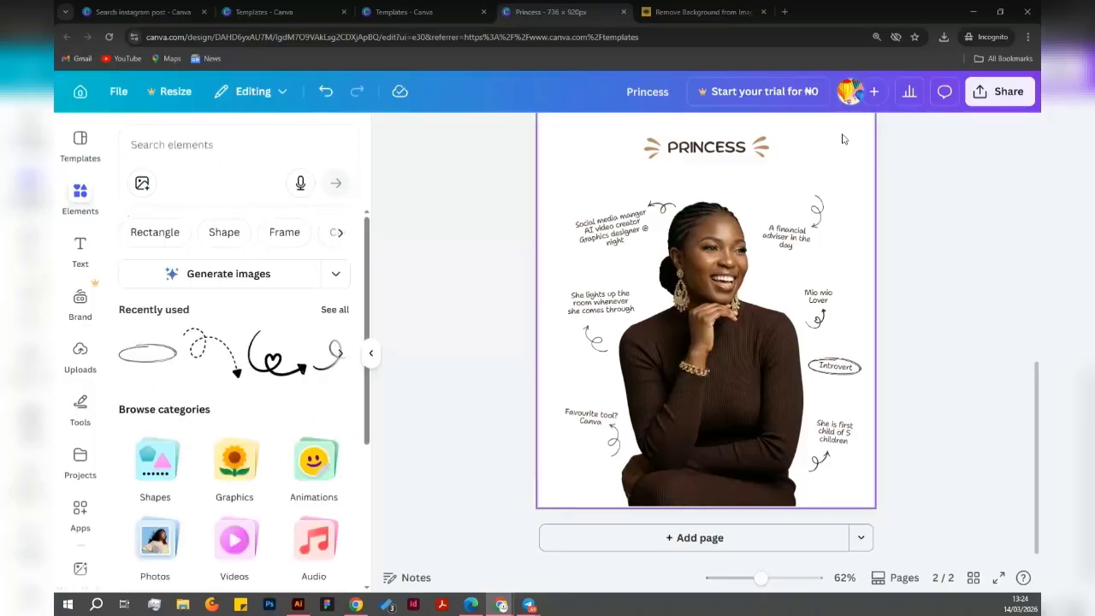
scroll(680, 291, up, 5)
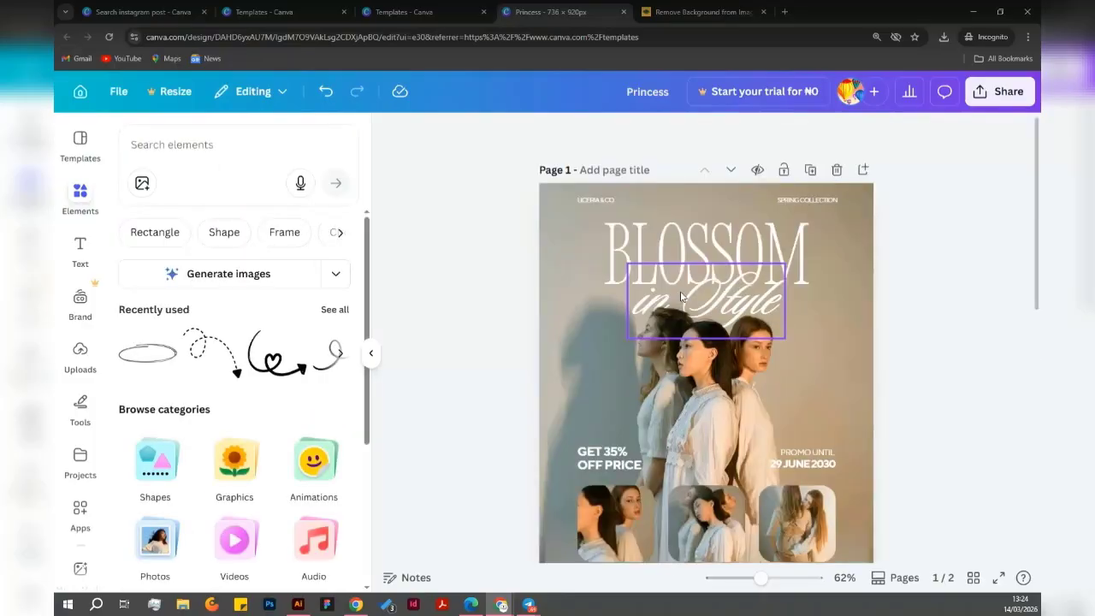
scroll(788, 314, down, 5)
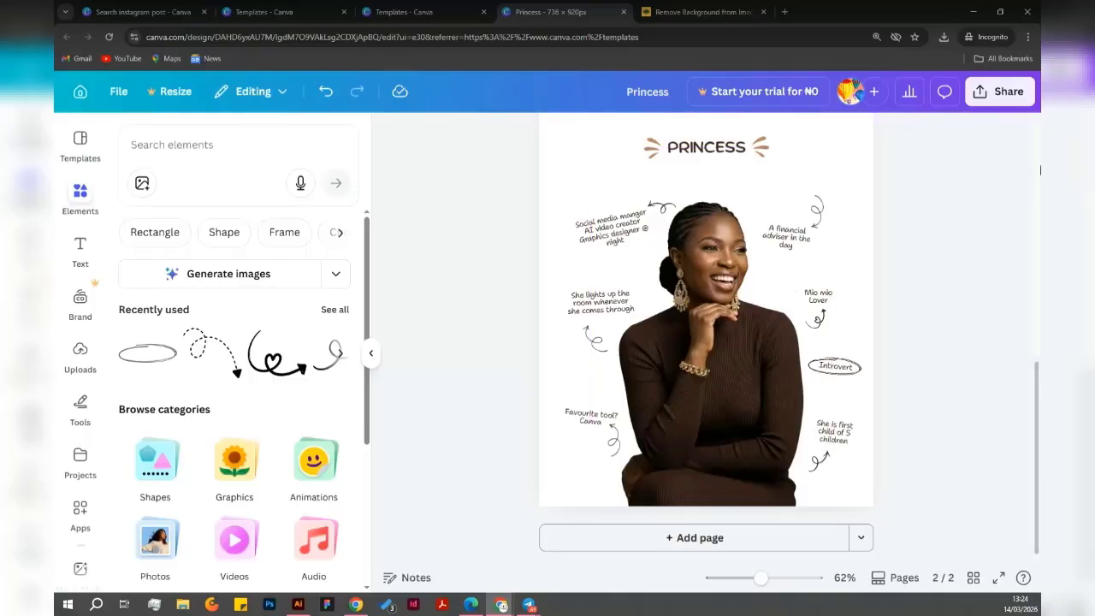
Create a public view link for the design and copy it to the clipboard.
click(997, 92)
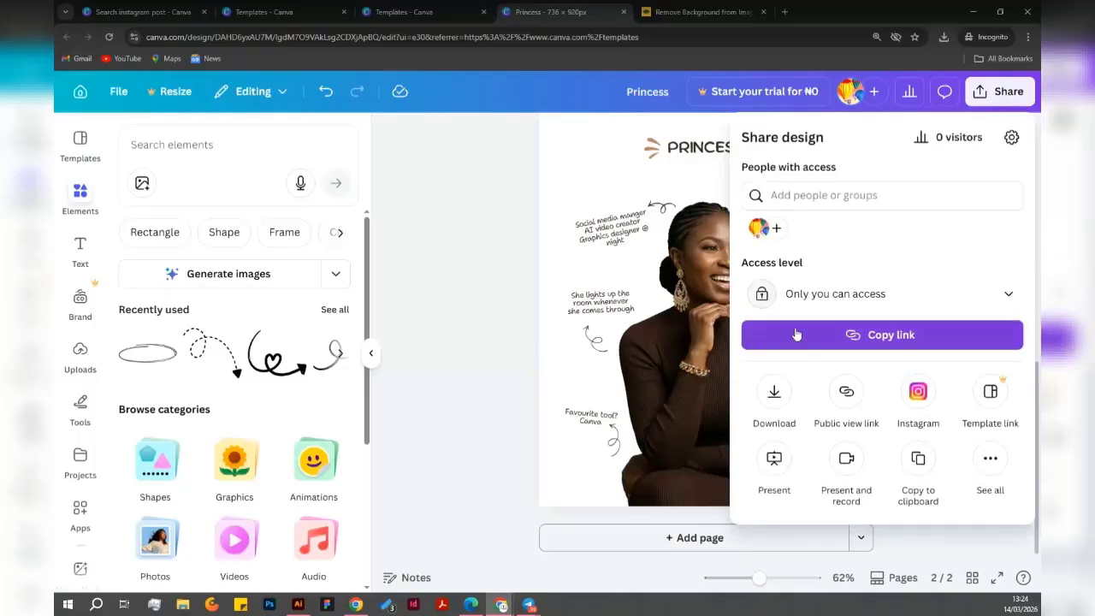
click(845, 392)
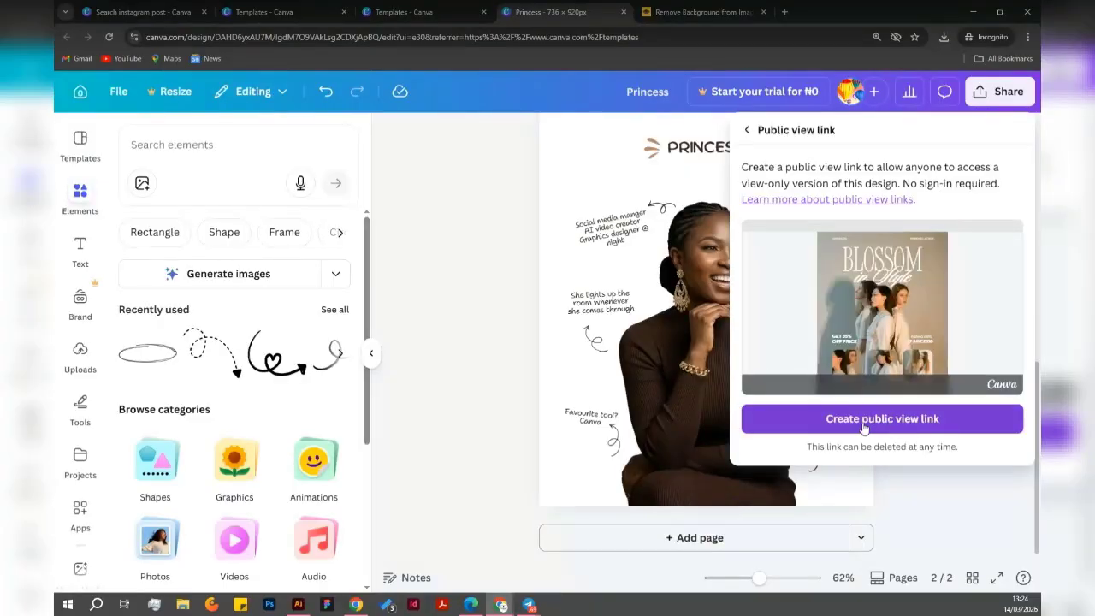
click(864, 428)
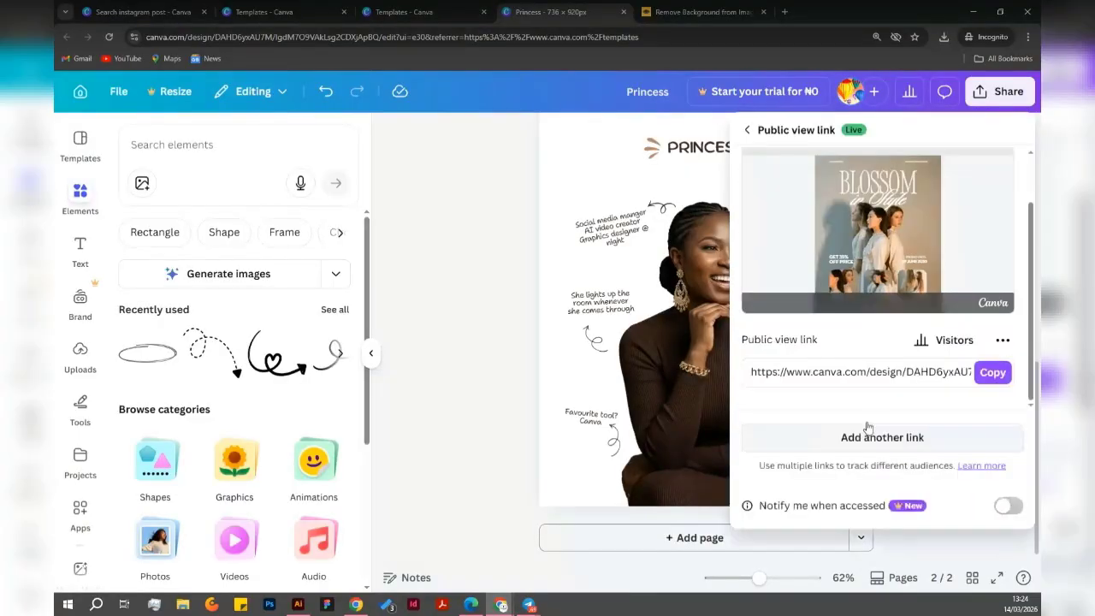
click(988, 373)
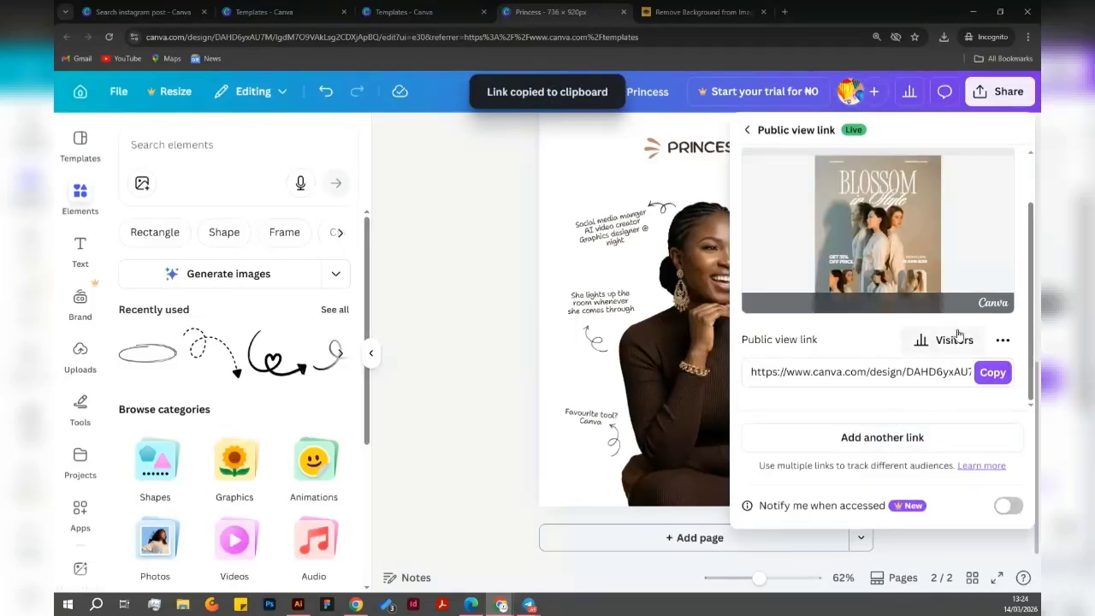
Examine the public view link's extra options and its visitor analytics, then return to the link settings.
click(1001, 340)
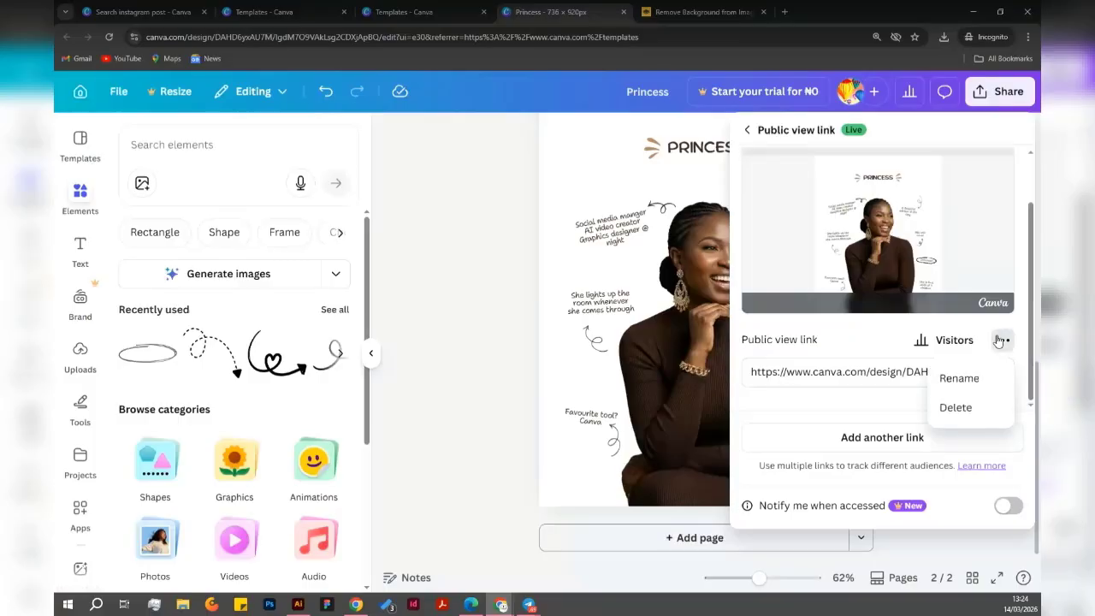
click(999, 341)
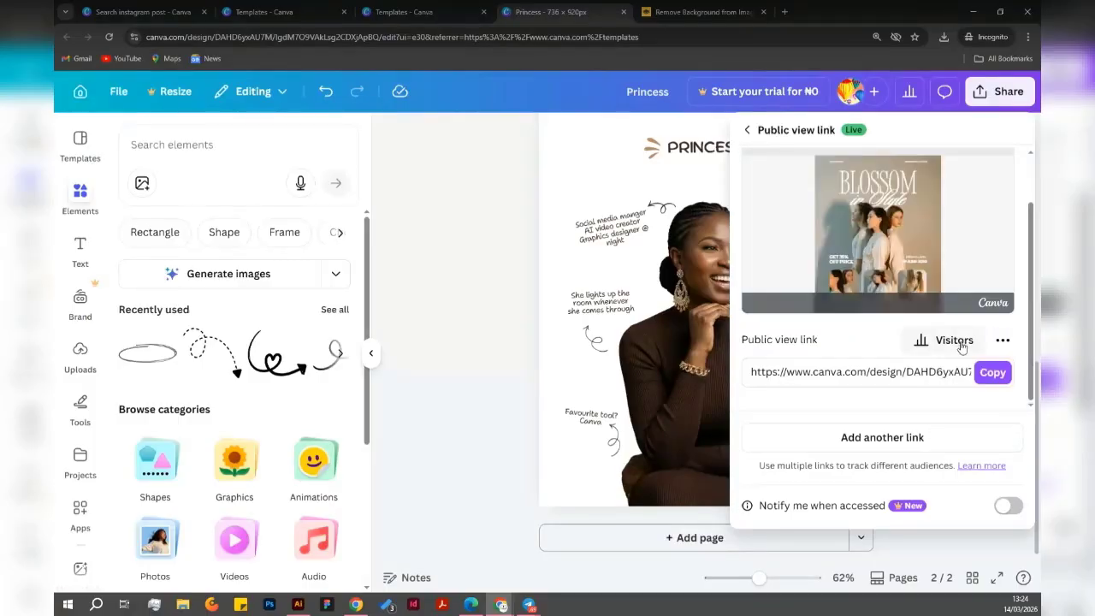
click(962, 344)
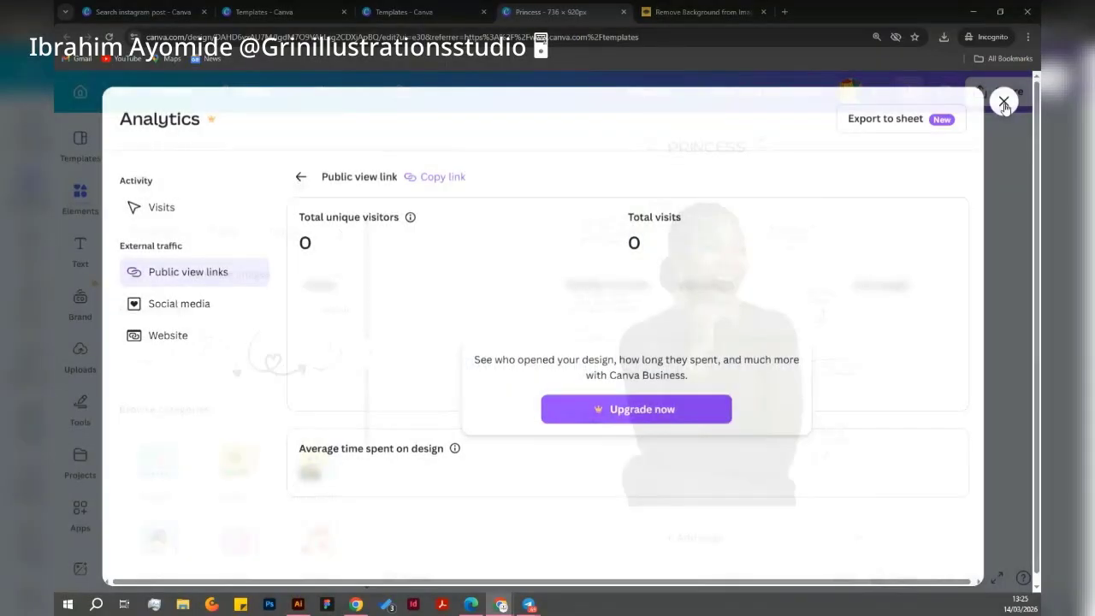
click(998, 98)
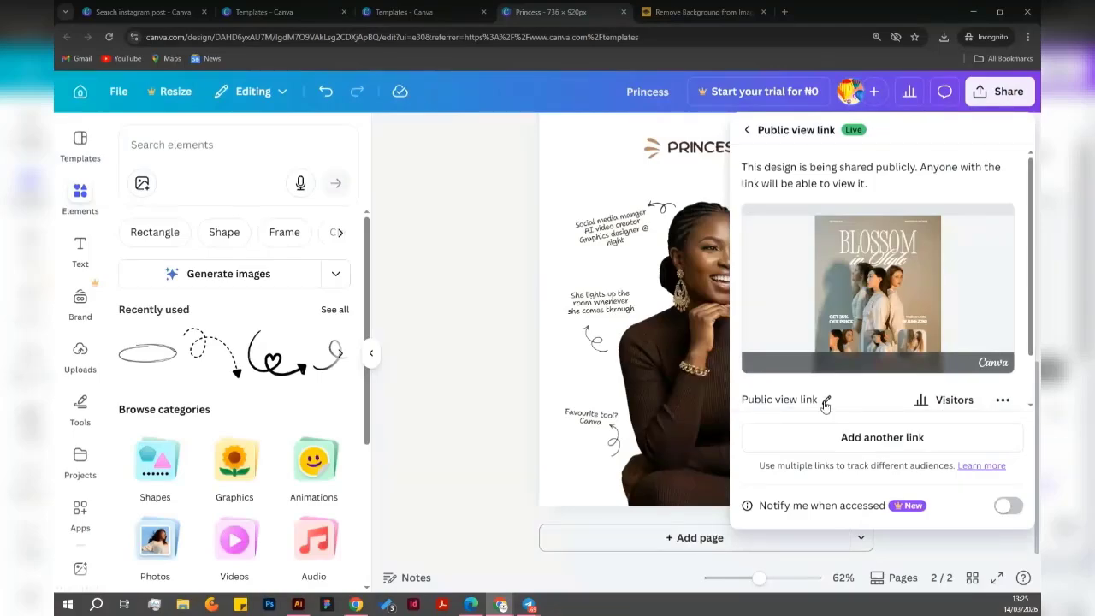
click(824, 402)
click(821, 403)
drag(1028, 286, 1028, 331)
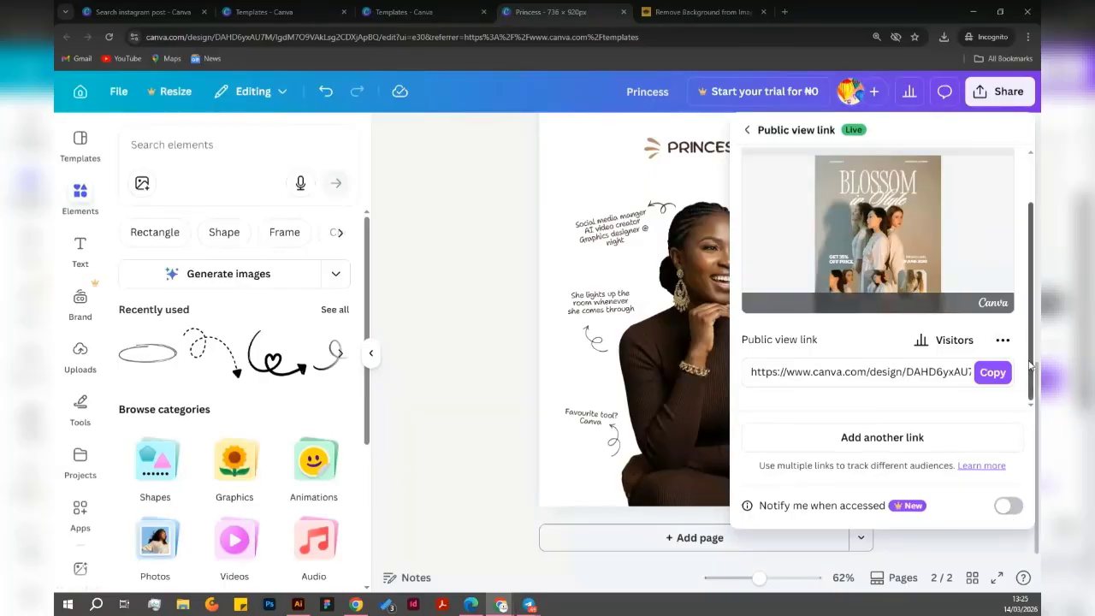
drag(1031, 361, 1033, 262)
drag(1030, 317, 1031, 359)
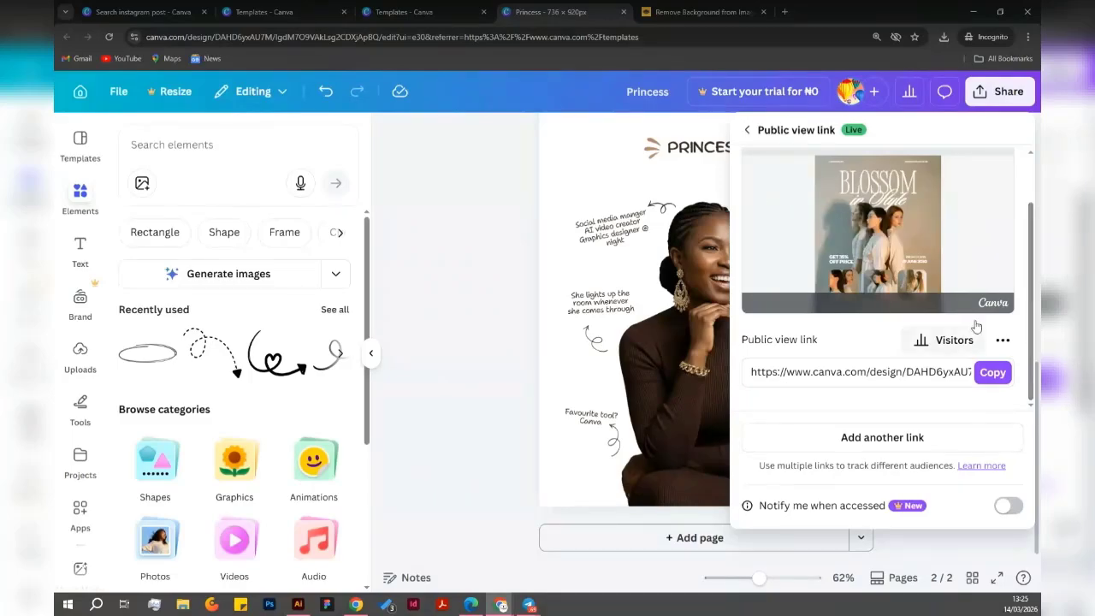
Try to download only page 2 of the design as a PNG.
click(747, 130)
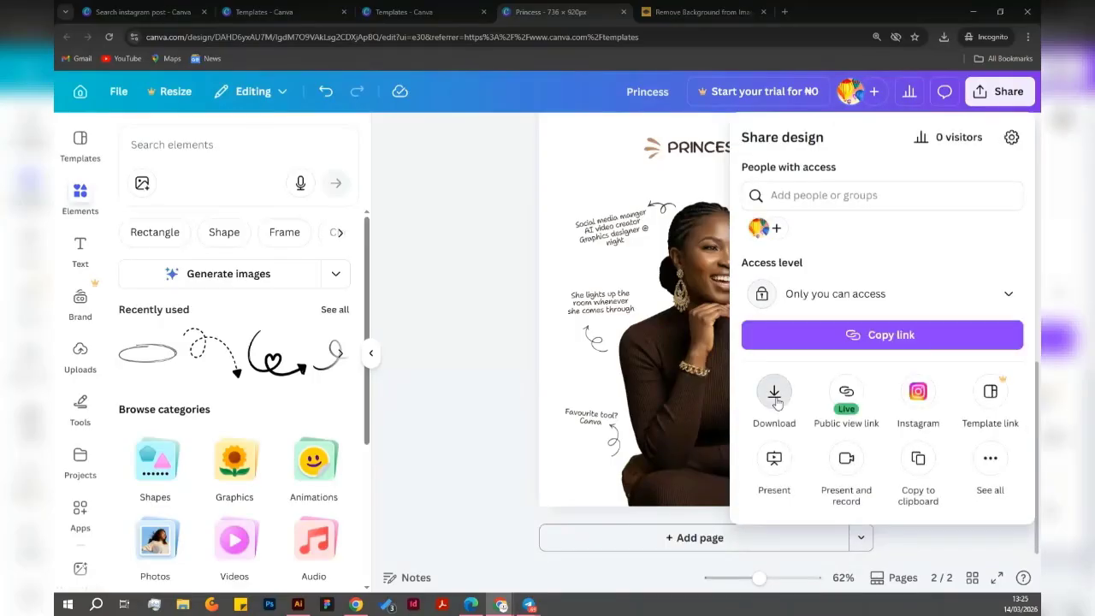
click(774, 395)
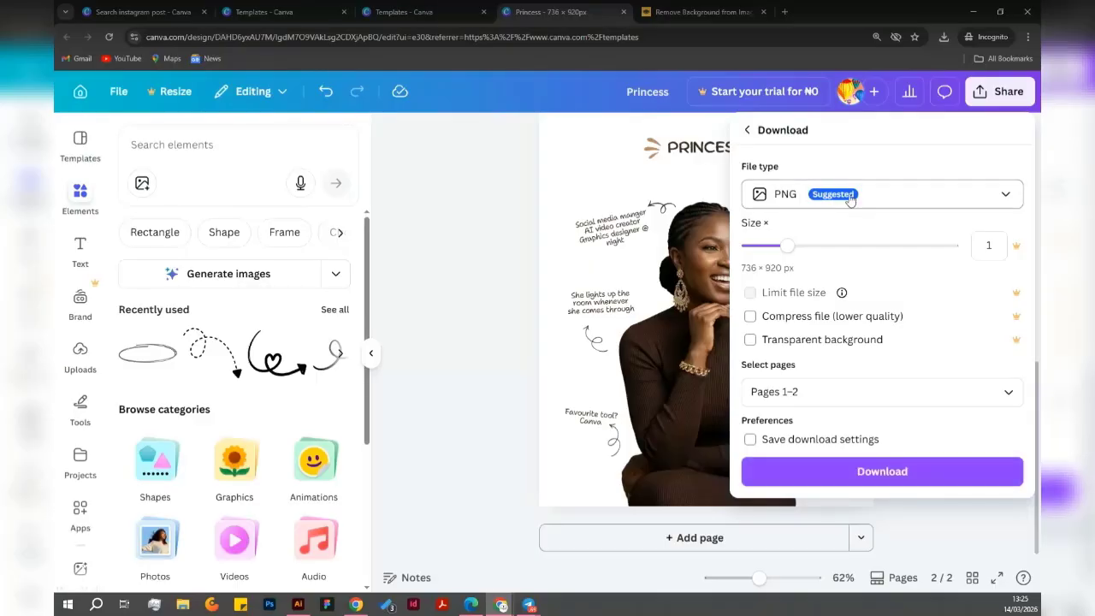
click(850, 198)
click(834, 244)
click(828, 402)
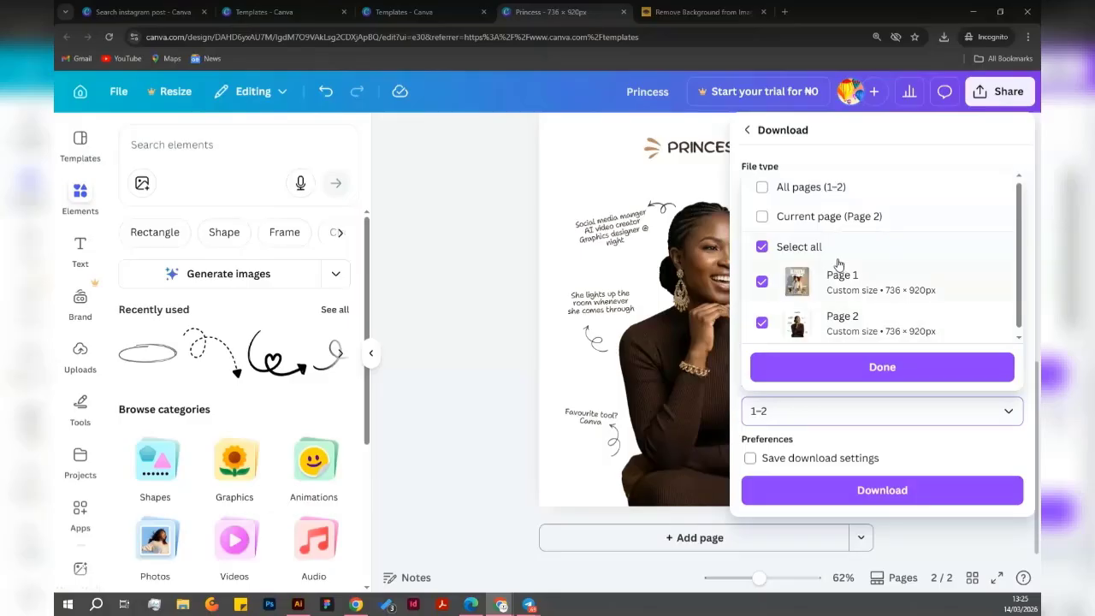
click(761, 247)
click(762, 324)
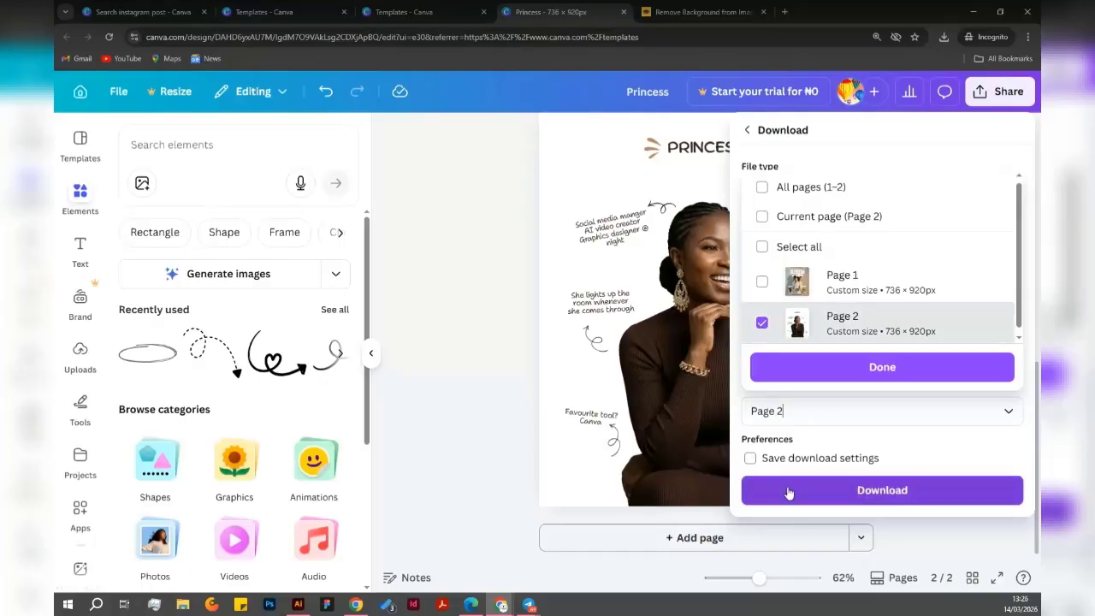
click(788, 492)
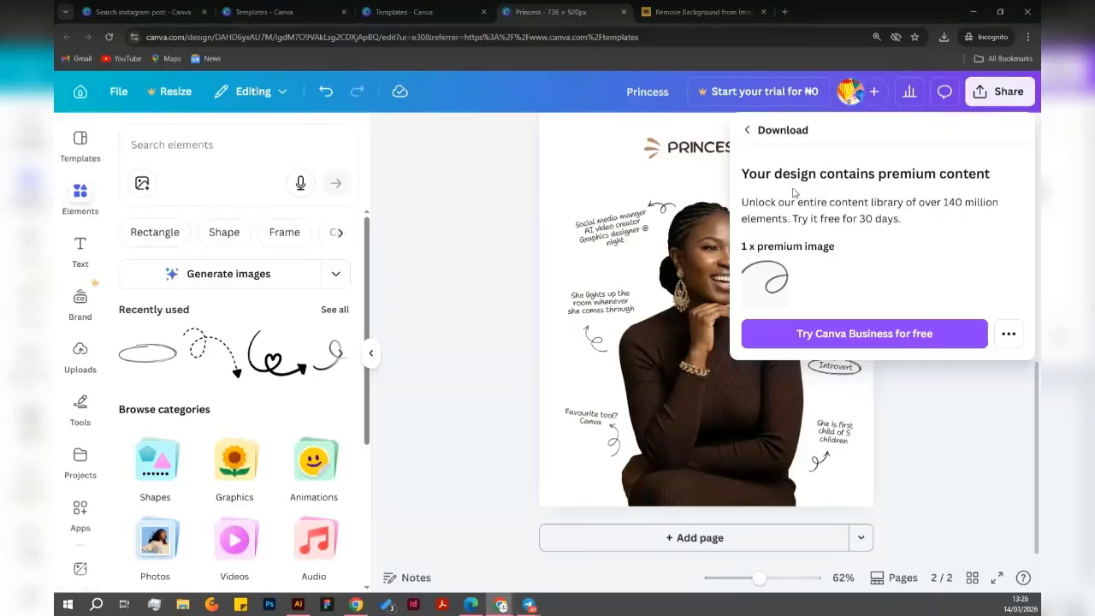
Select the curly arrow above "A financial adviser in the day" and check it against the premium content listed for the download.
click(746, 130)
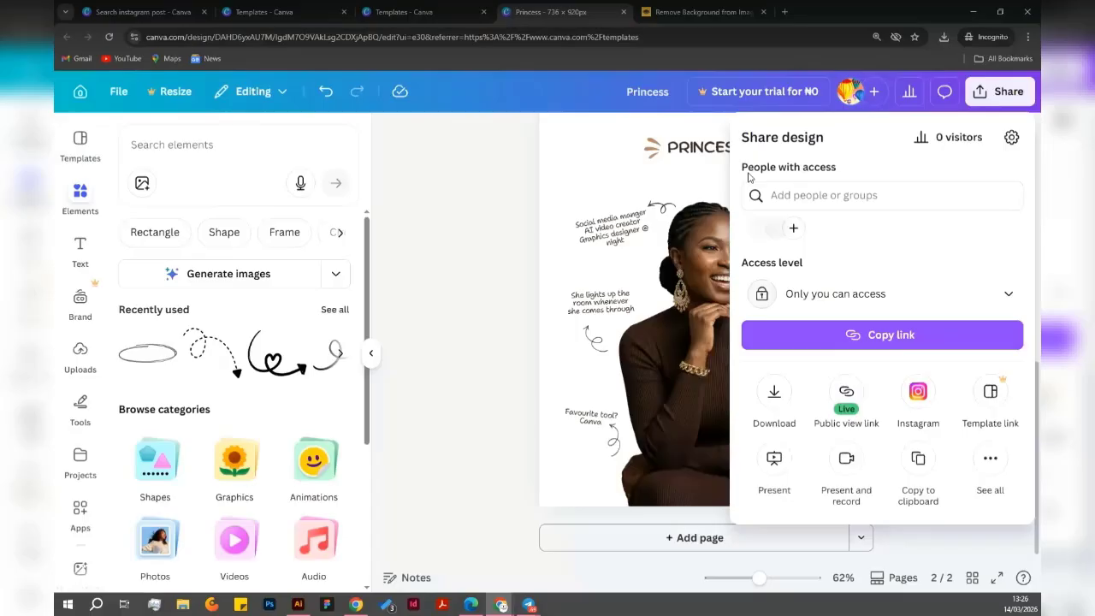
click(657, 253)
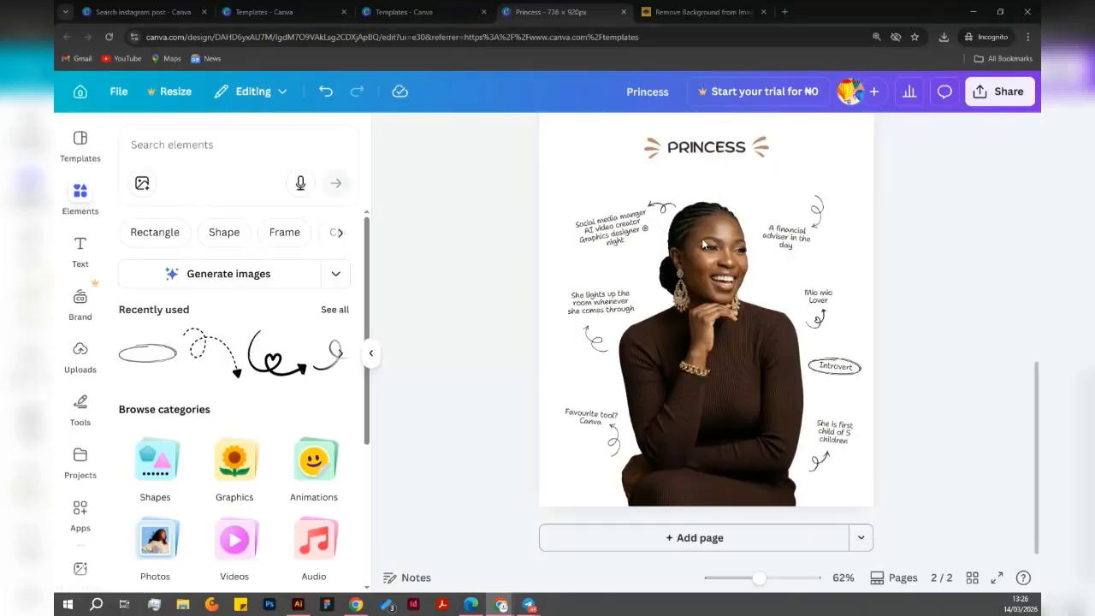
click(817, 216)
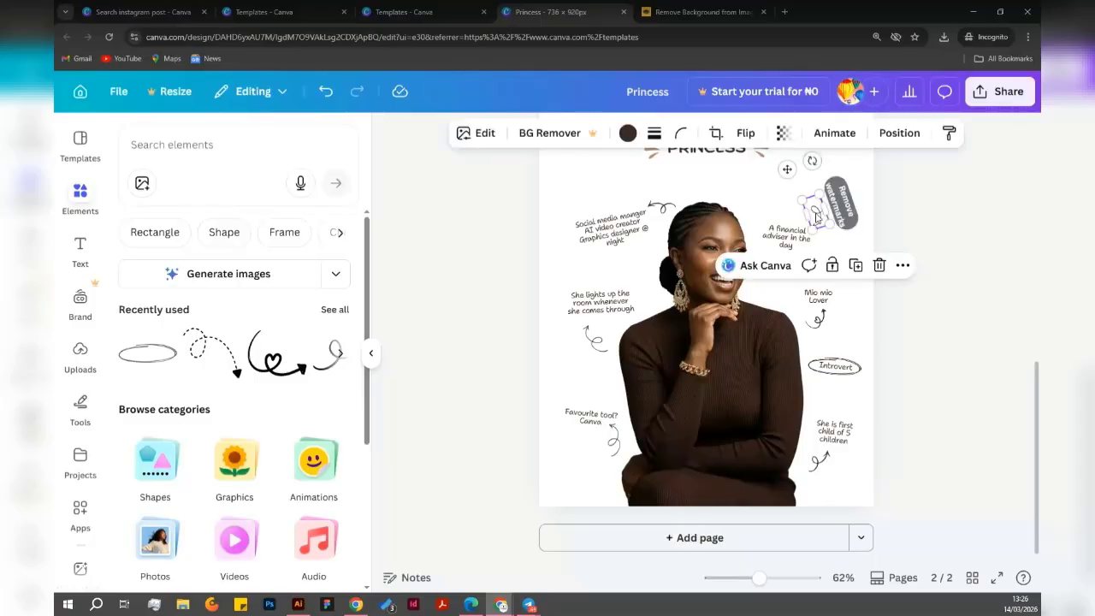
click(997, 91)
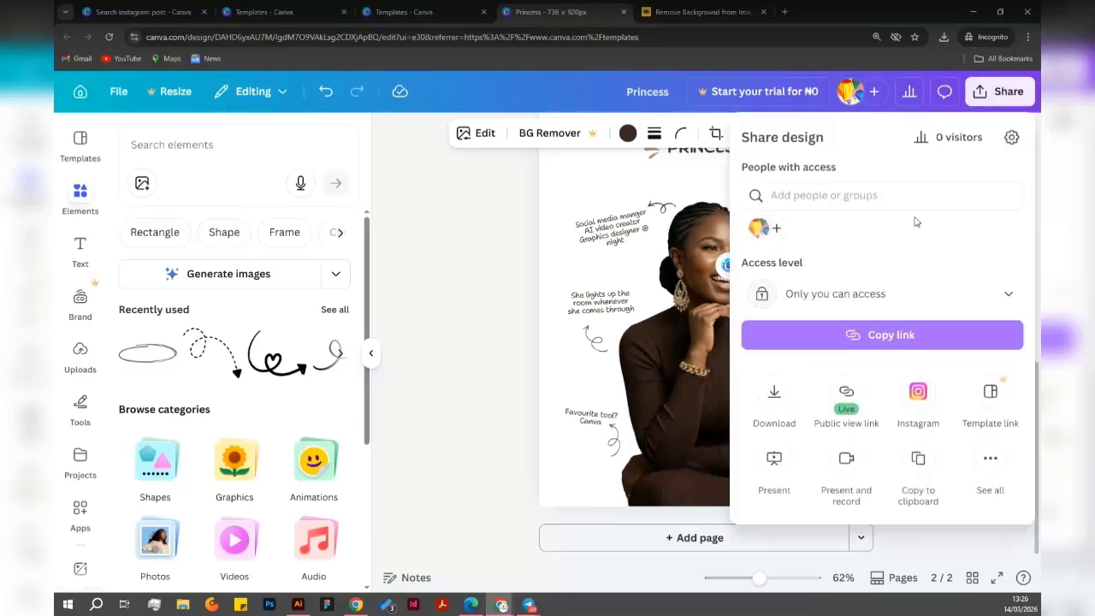
click(774, 397)
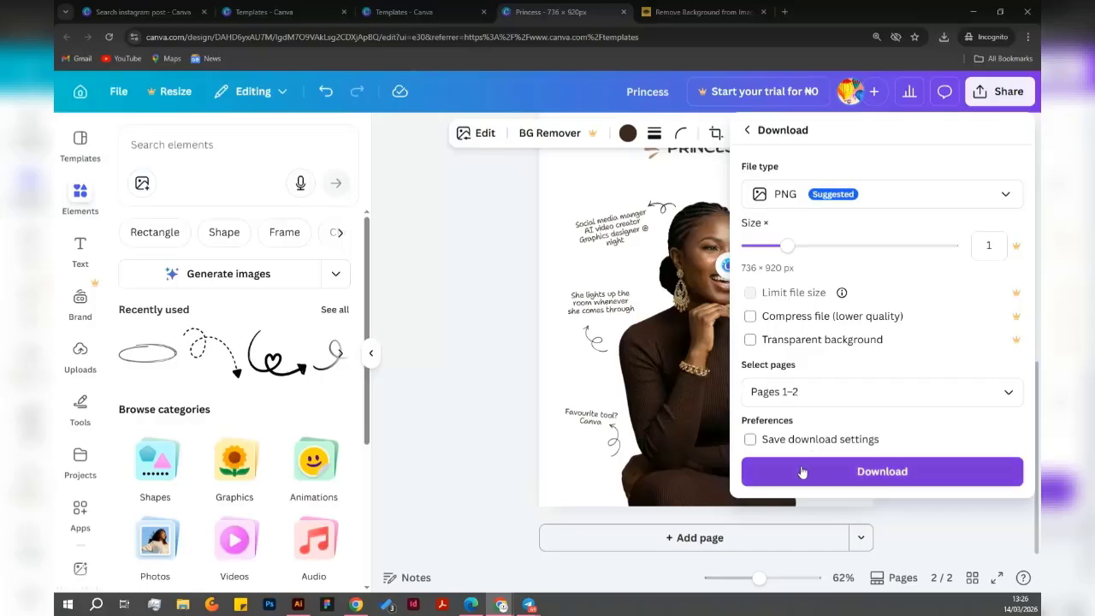
click(802, 472)
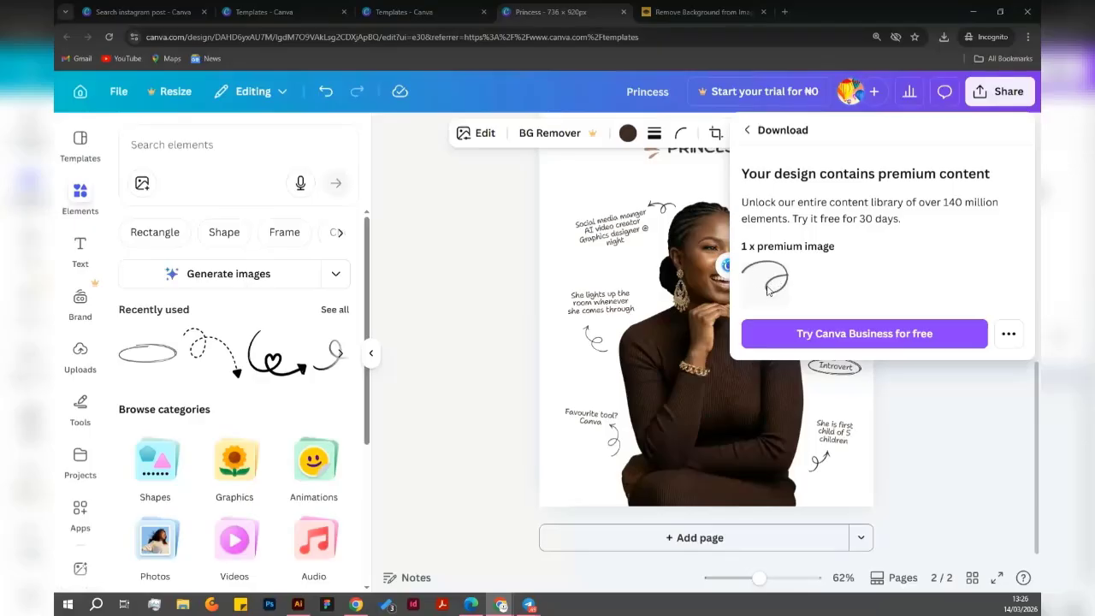
click(611, 319)
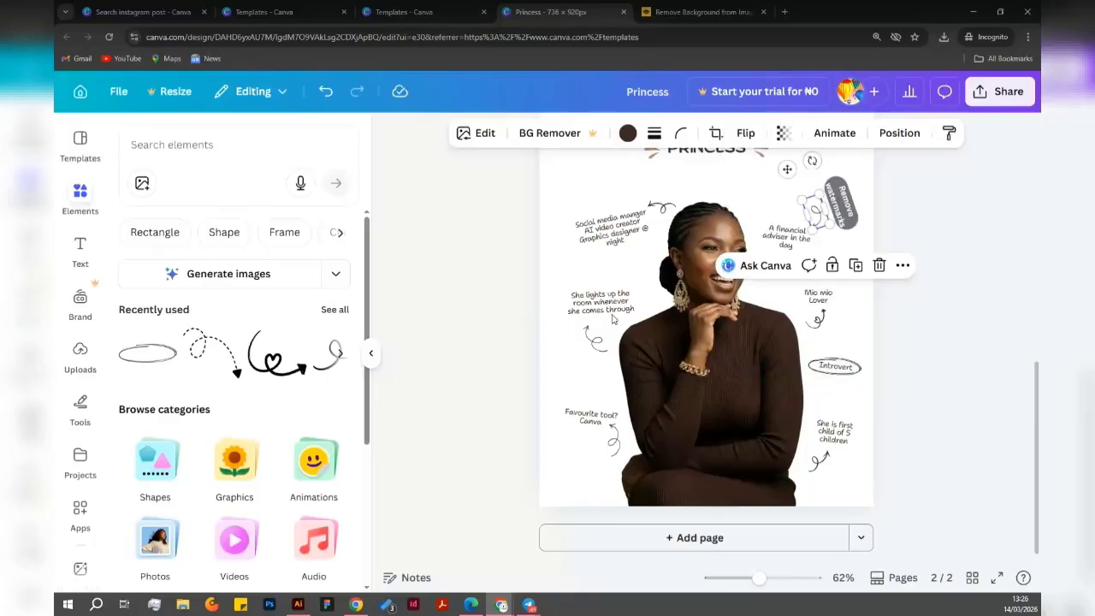
click(921, 369)
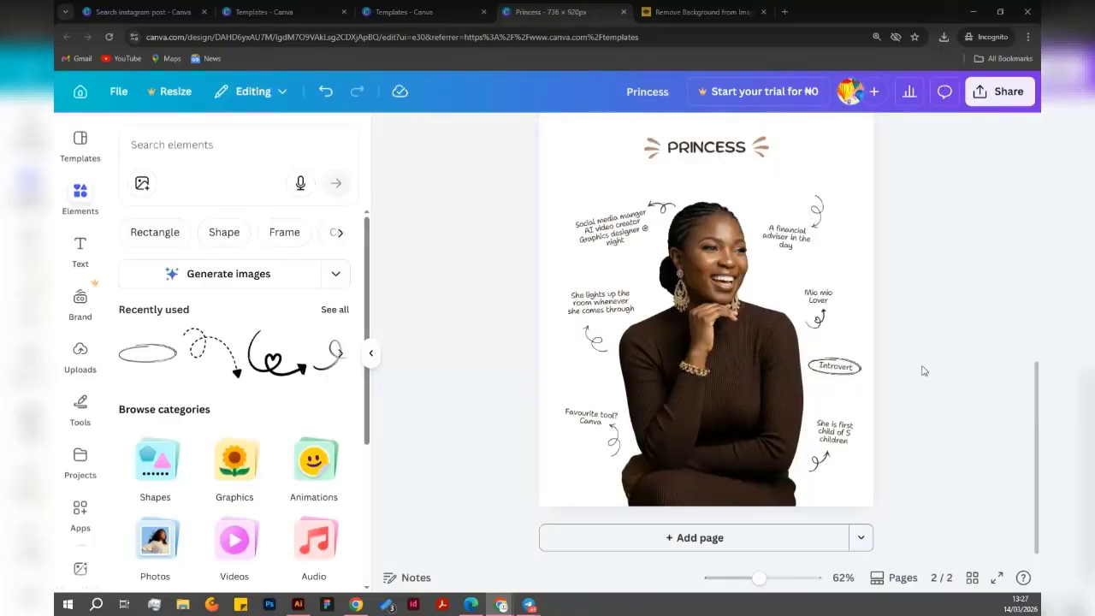
Try to download the design without the curly arrow below "She is first child of 5 children", and restore the arrow.
click(823, 465)
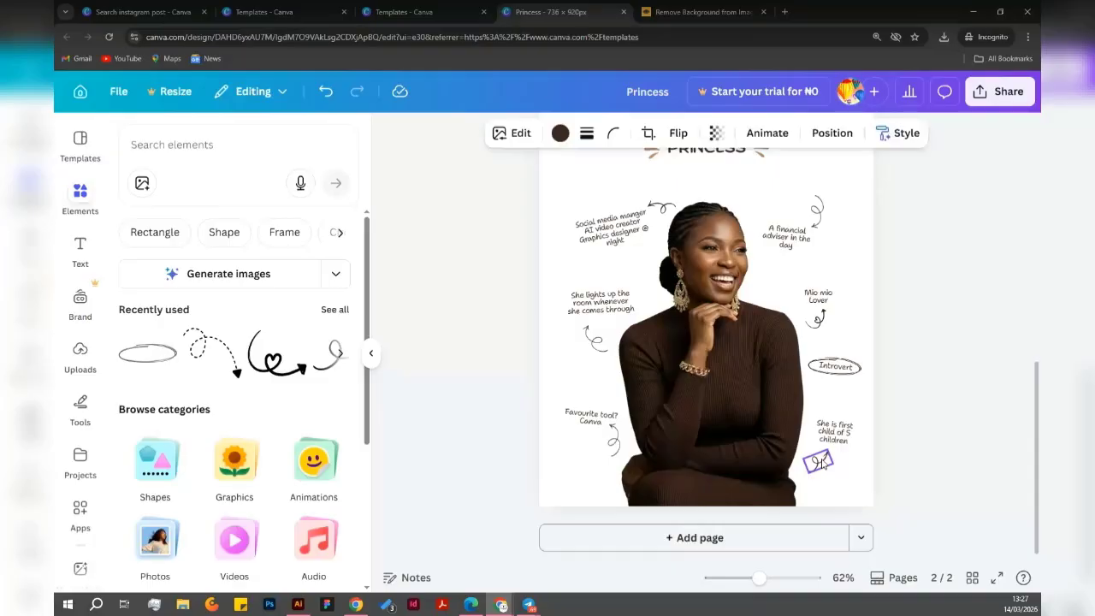
key(Delete)
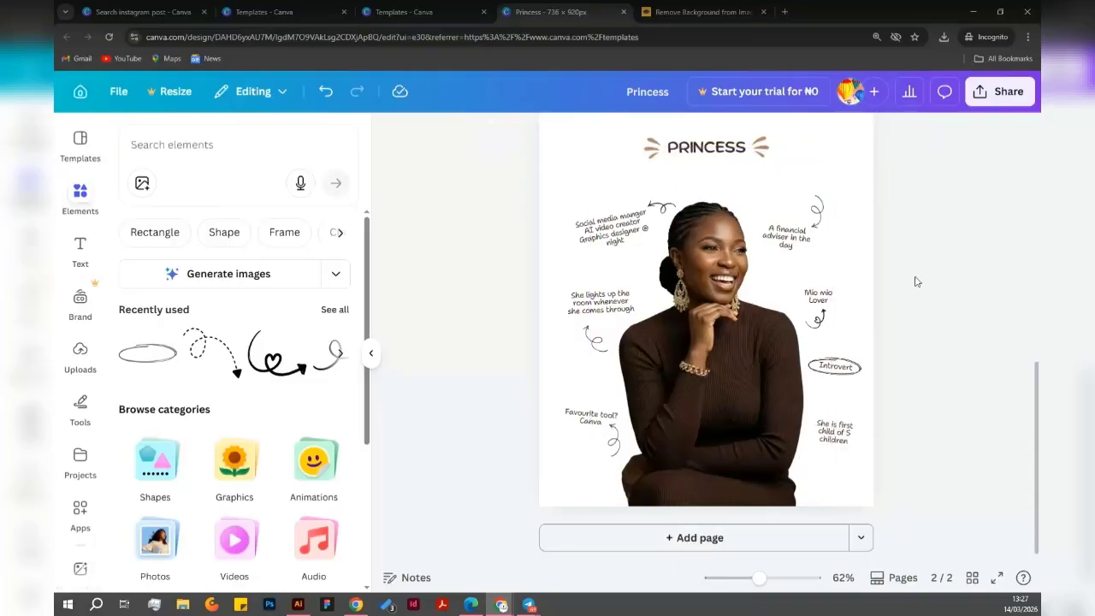
click(984, 103)
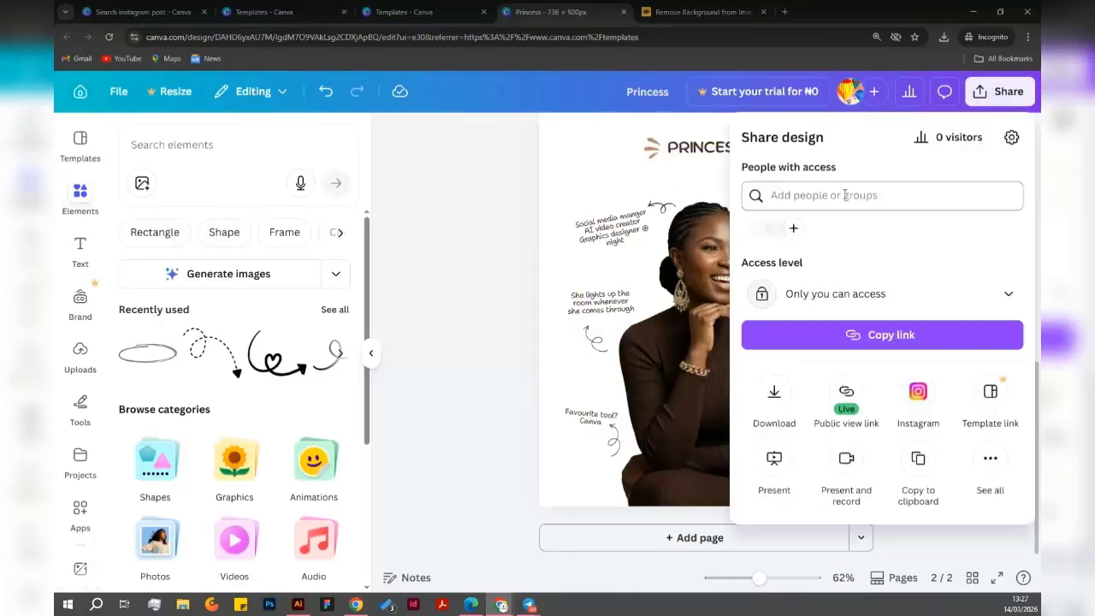
click(775, 400)
click(827, 472)
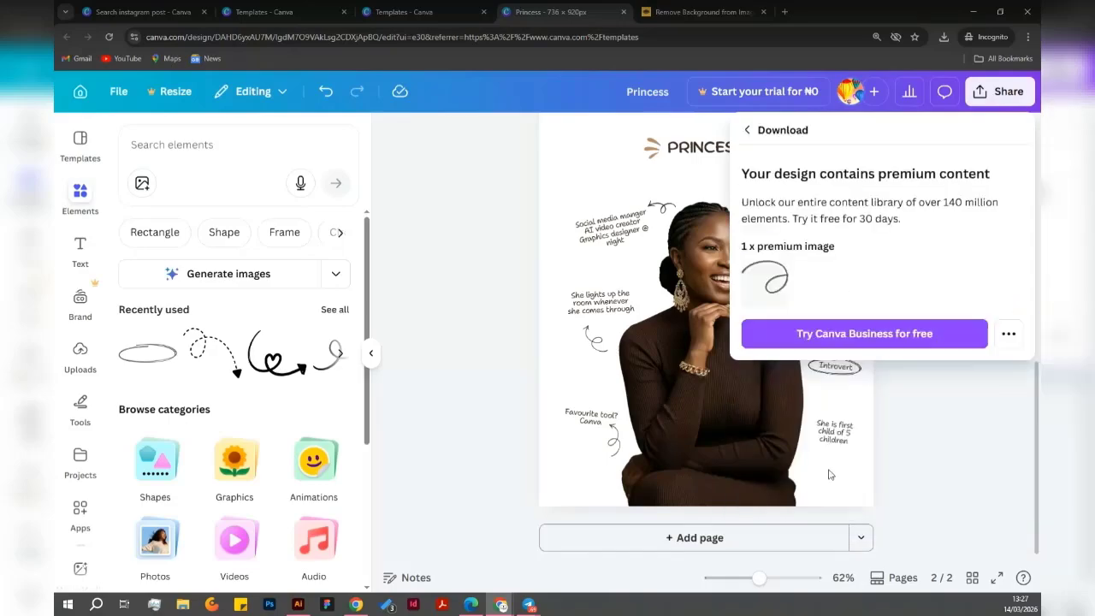
click(748, 132)
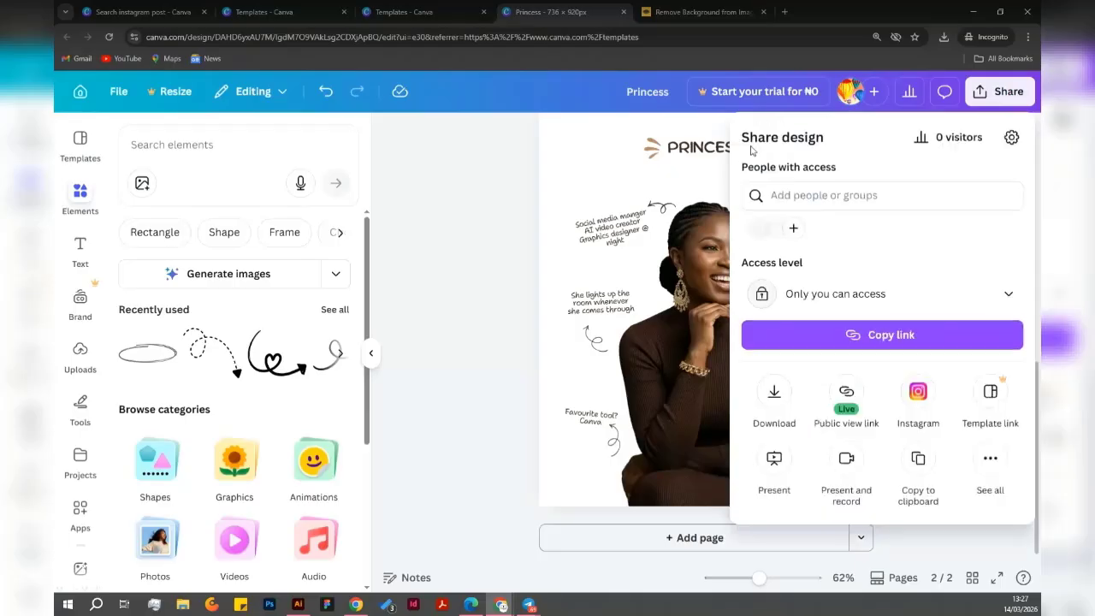
click(684, 175)
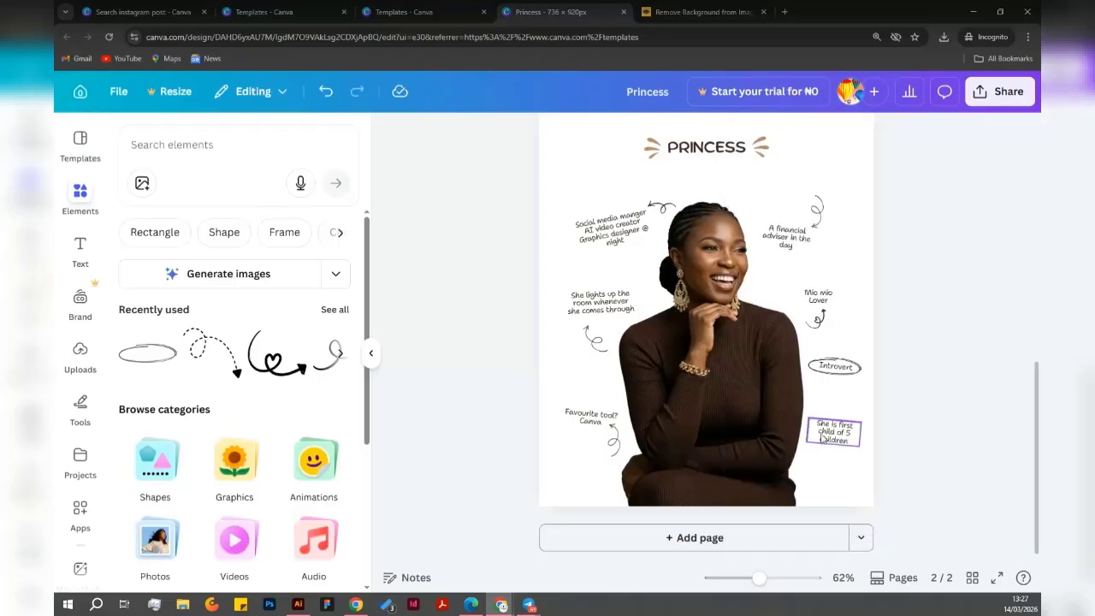
key(ctrl+z)
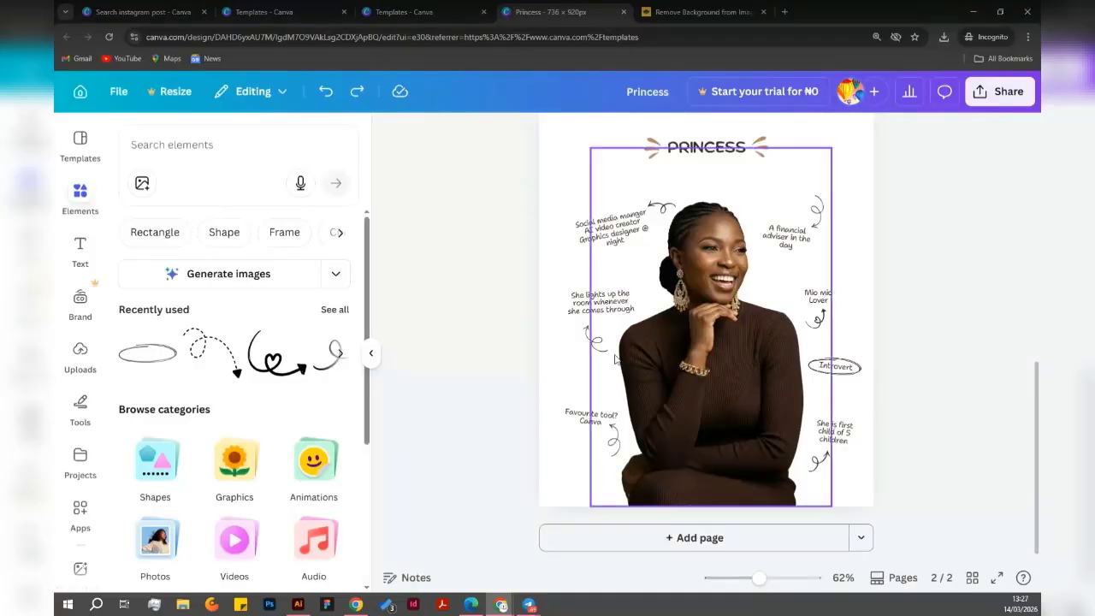
Try deleting the arrows beside "Social media manger" and below "She is first child of 5 children", check the download options, and restore both arrows.
click(819, 459)
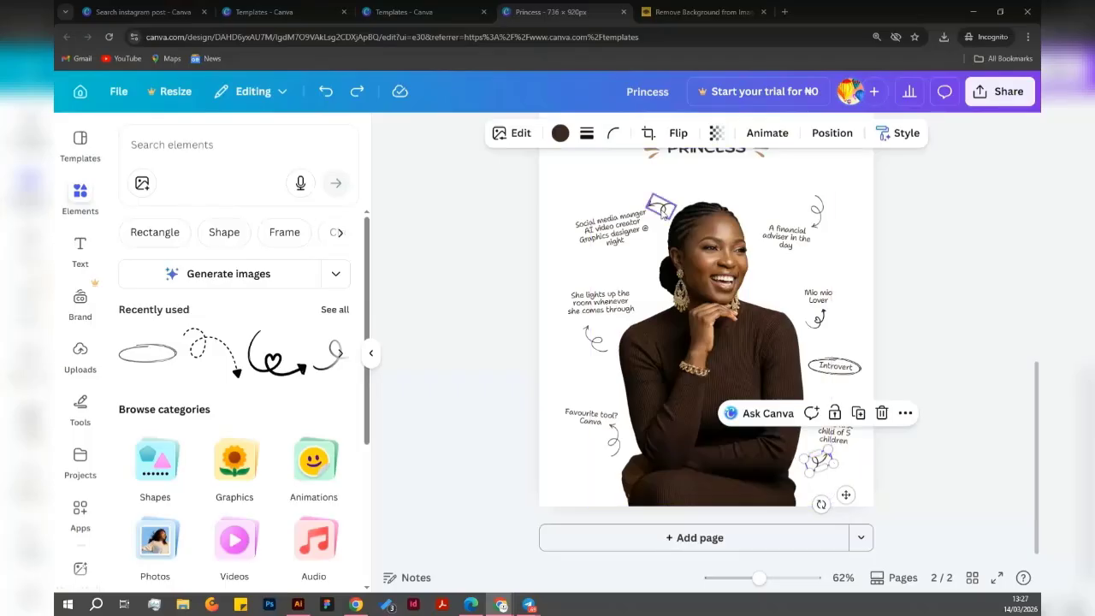
click(663, 209)
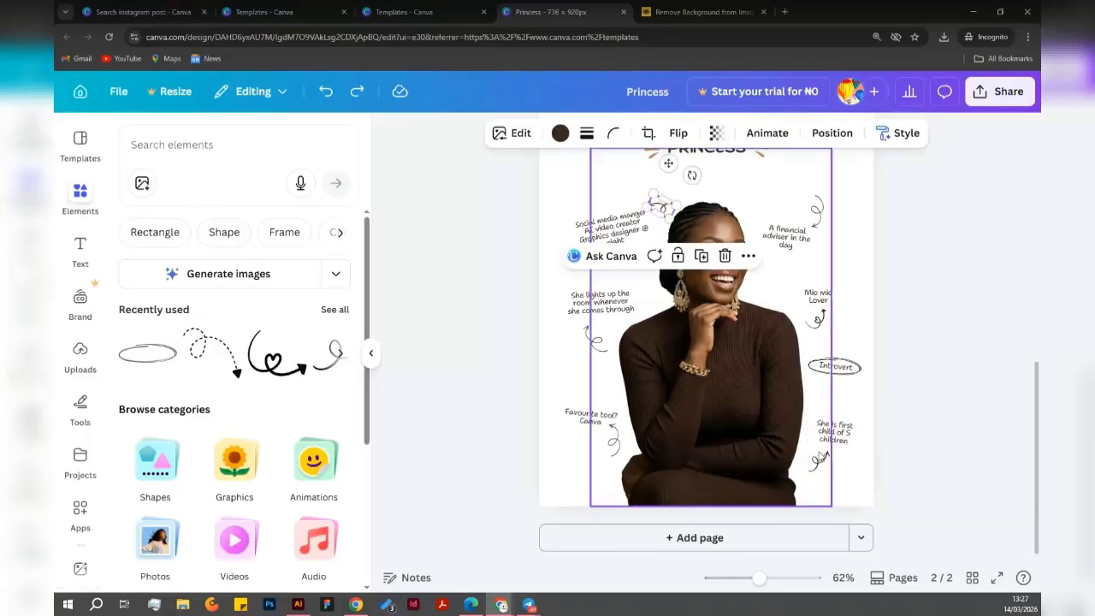
shift+click(819, 457)
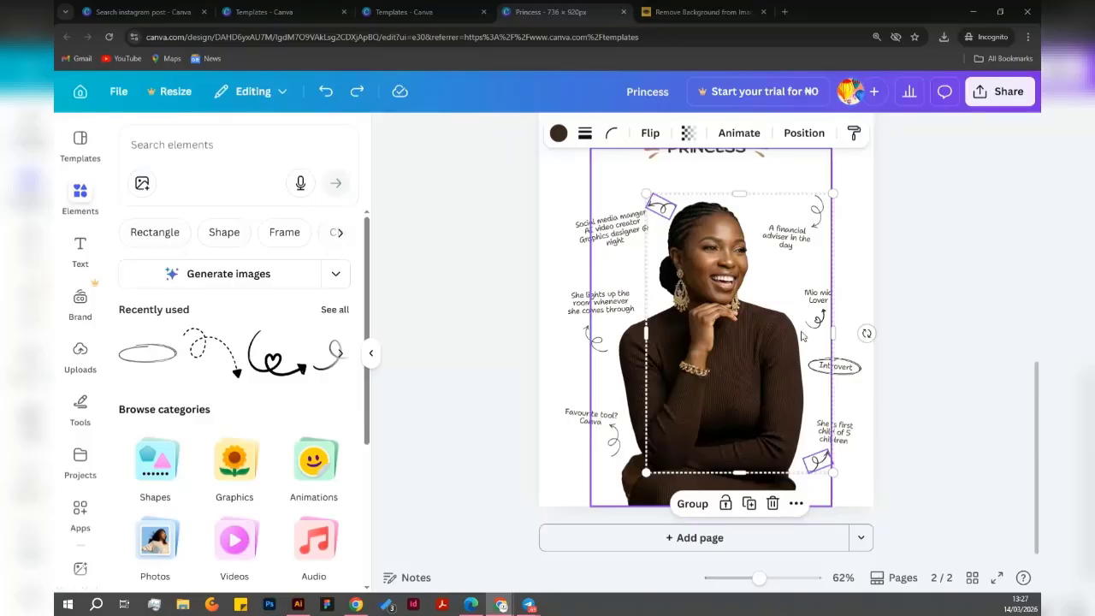
key(Escape)
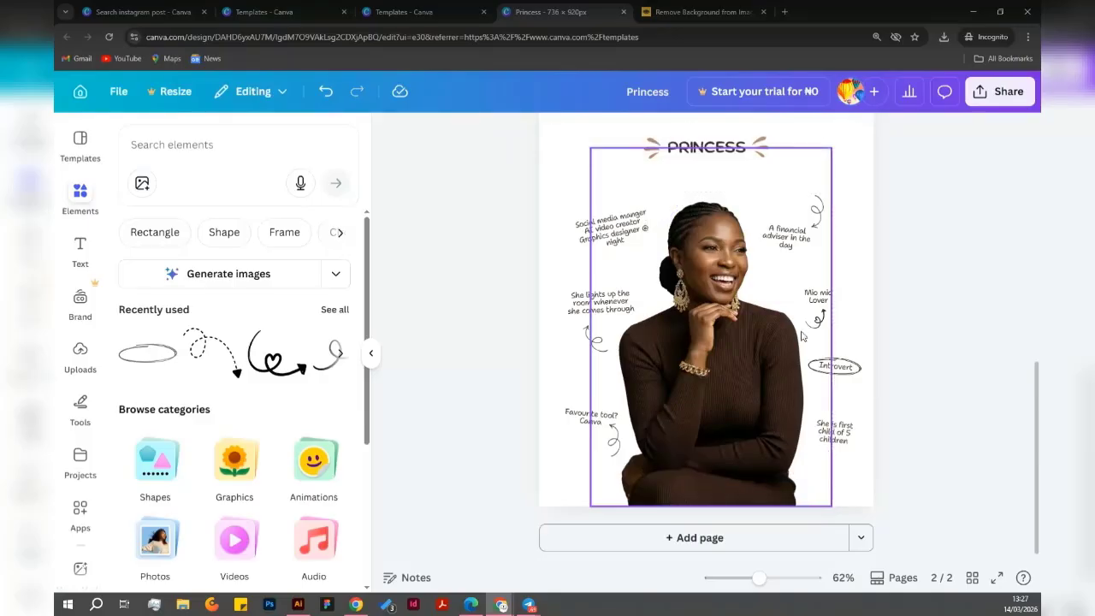
click(981, 94)
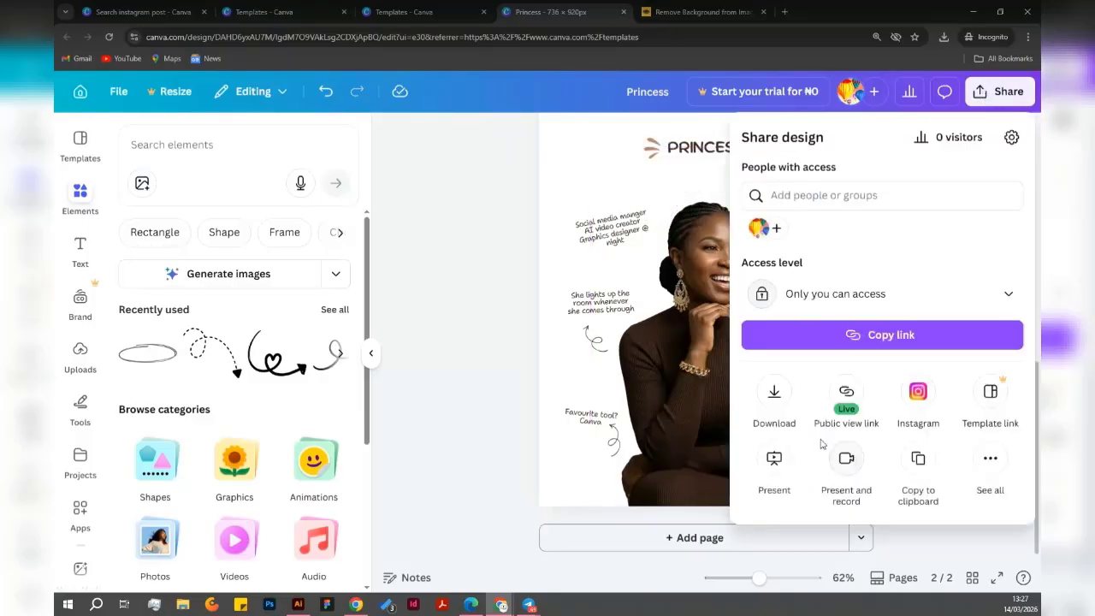
click(776, 402)
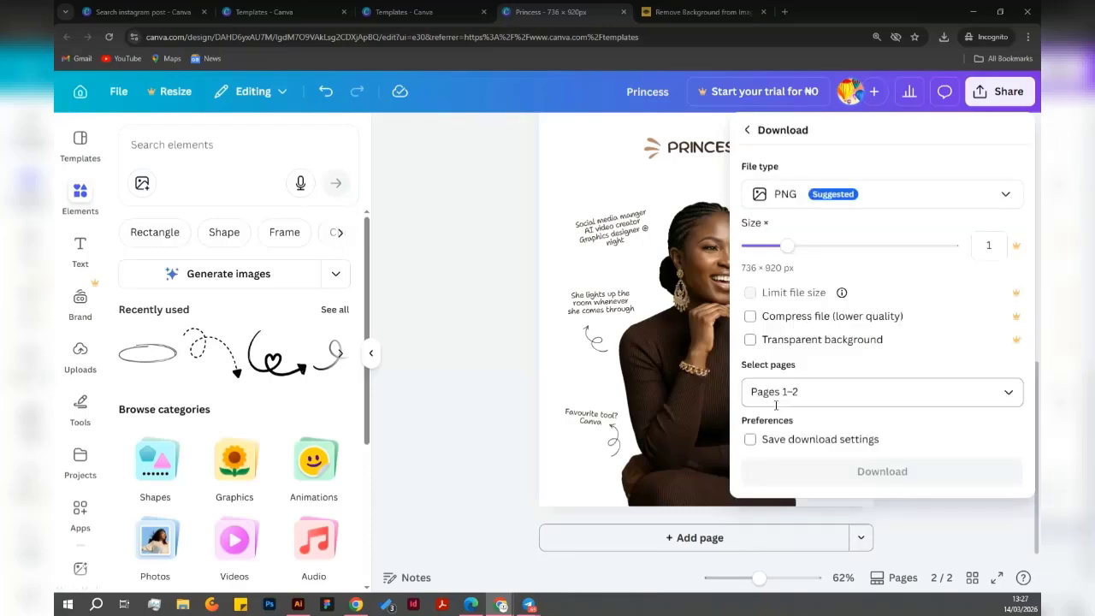
click(661, 253)
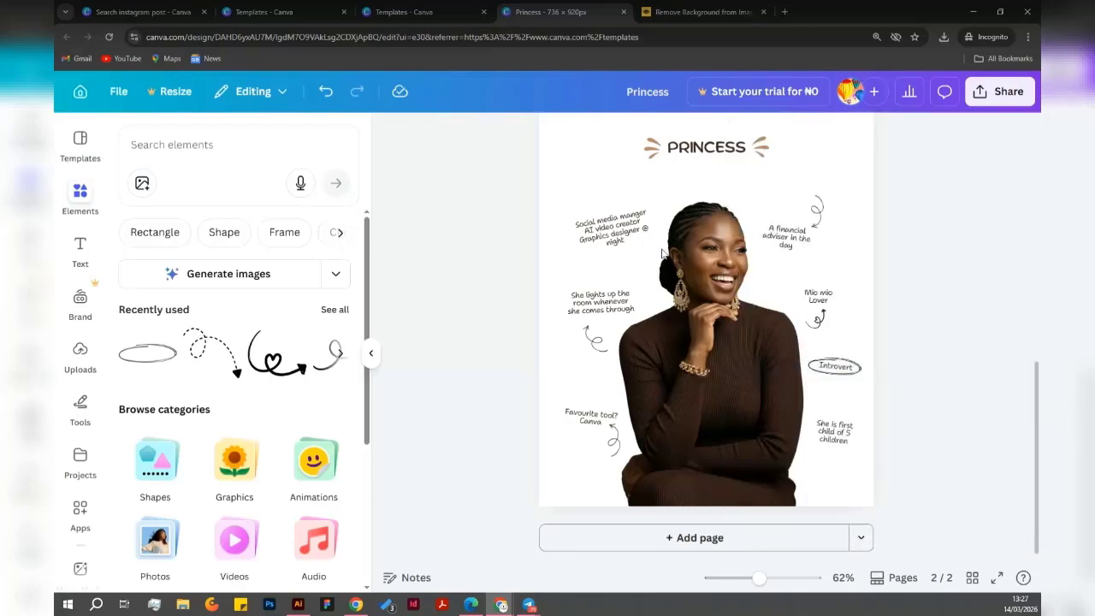
key(ctrl+z)
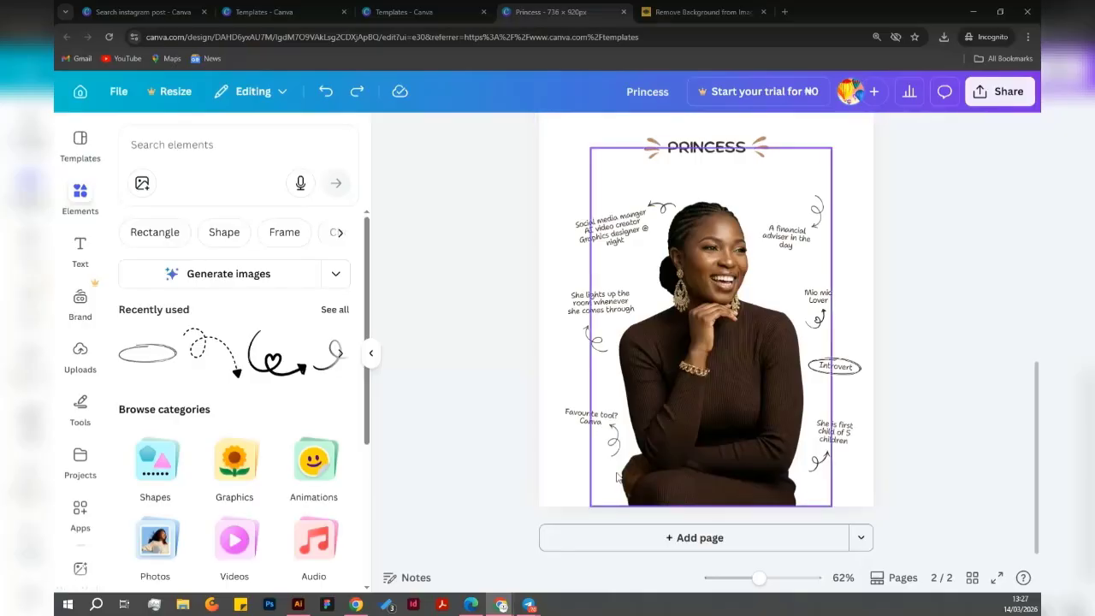
Delete the three curly arrows beside "Favourite tool? Canva", "She lights up the room whenever she comes through" and "A financial adviser in the day".
click(613, 443)
shift+click(602, 342)
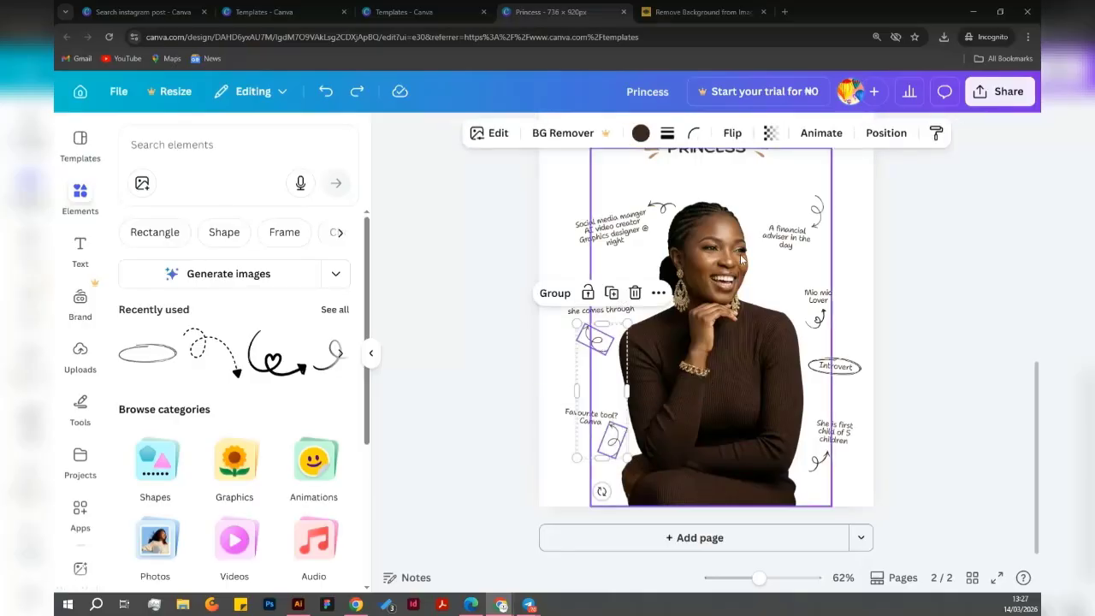
shift+click(821, 210)
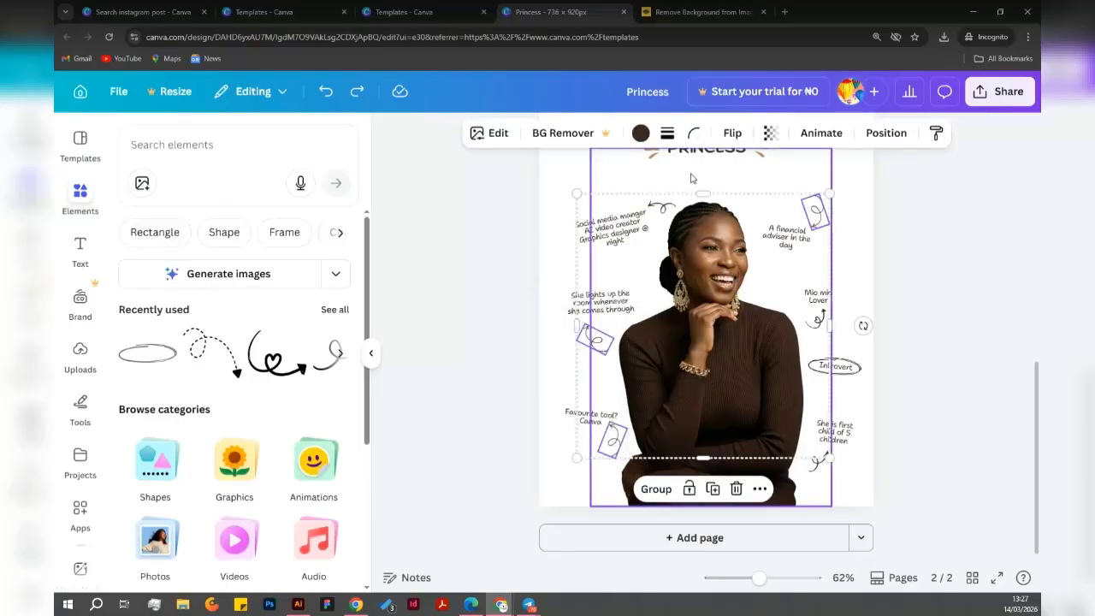
key(Delete)
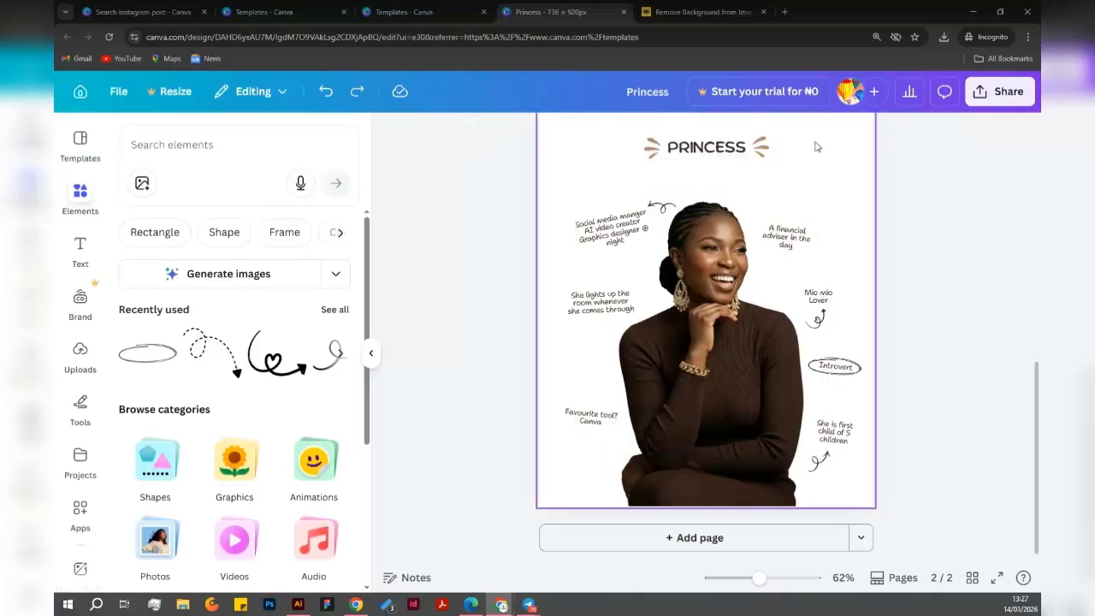
Download pages 1–2 of the design as PNG at size 1.
click(998, 92)
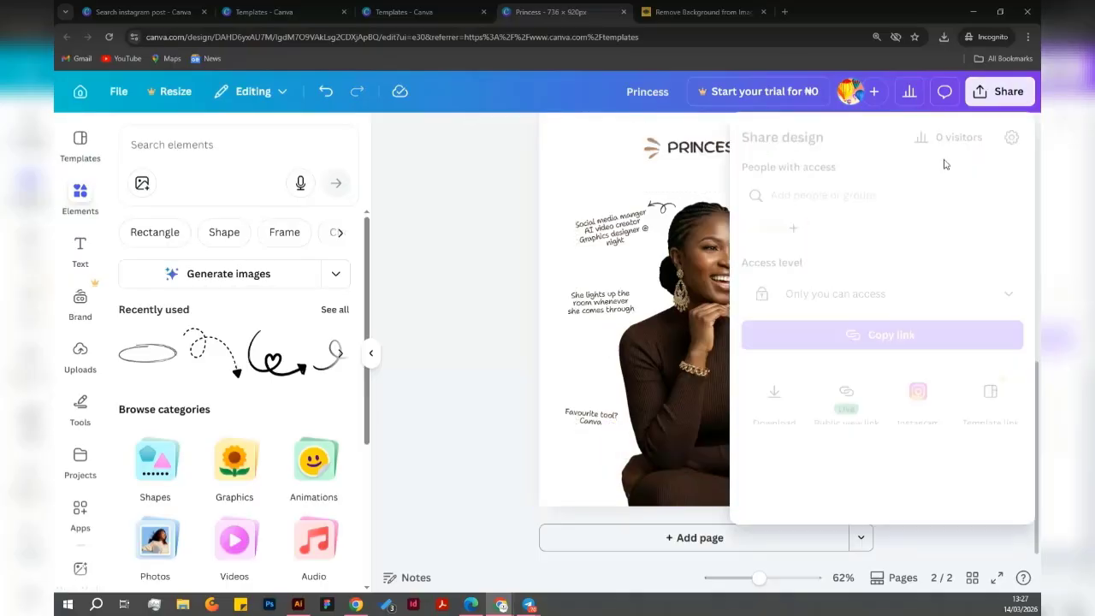
click(775, 391)
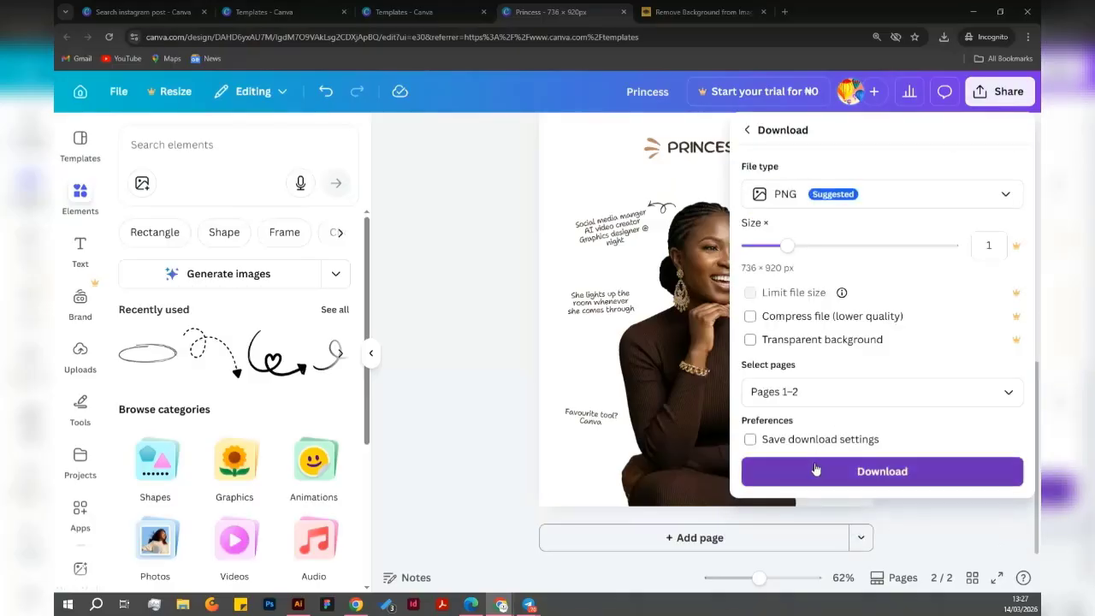
click(815, 469)
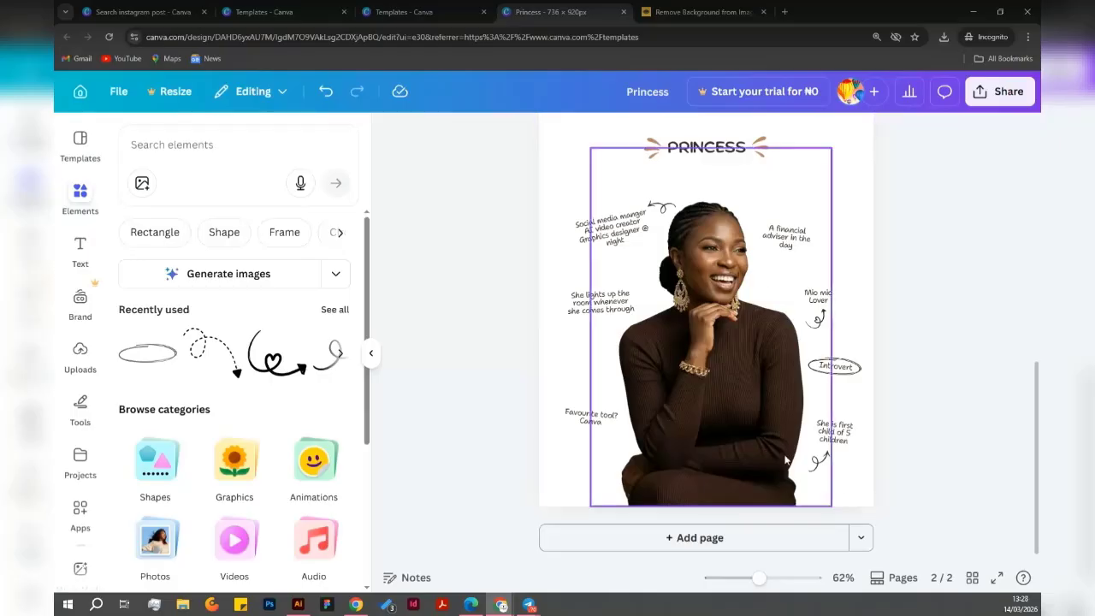
Place a copy of the curly arrow from "She is first child of 5 children" below "Favourite tool? Canva", rotated to point up at the text.
drag(818, 462, 609, 451)
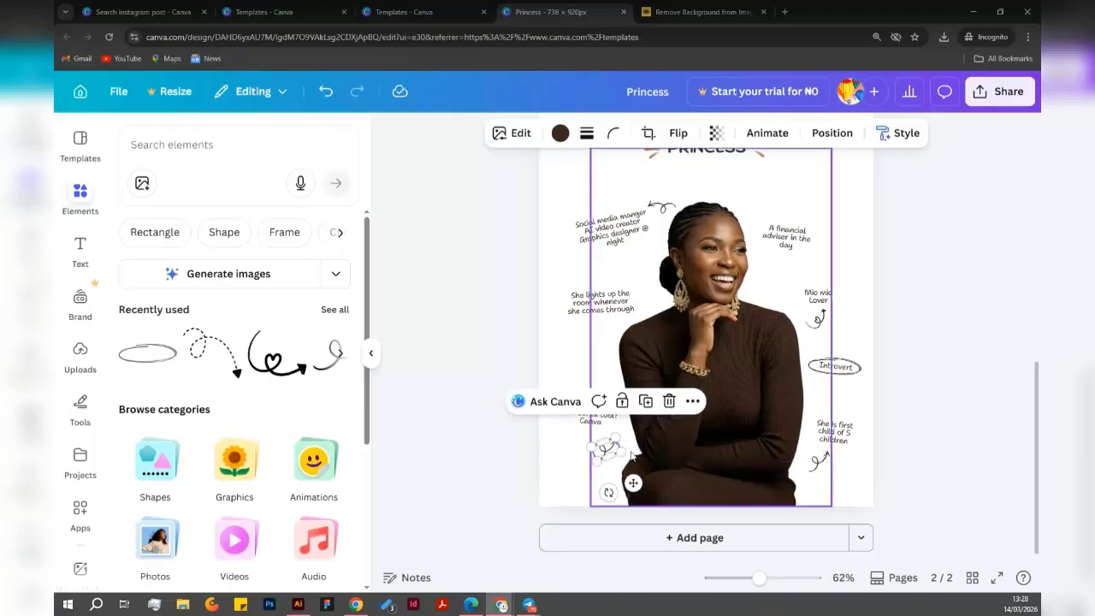
drag(608, 492, 694, 489)
drag(604, 448, 618, 440)
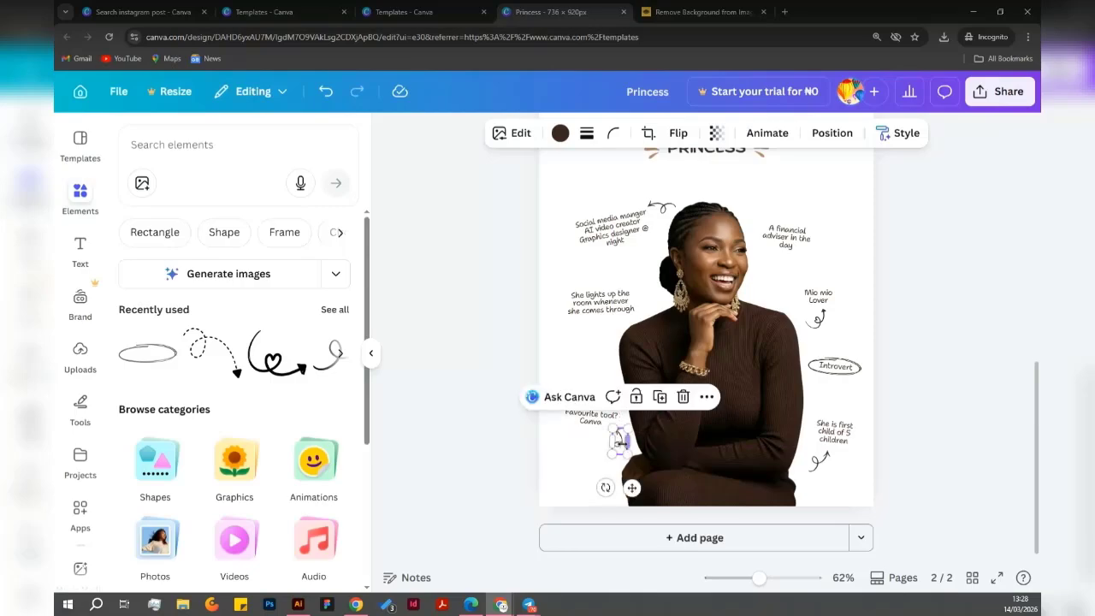
Duplicate the "Favourite tool? Canva" arrow and place the copy beside "She lights up the room whenever she comes through", rotated to point at the text.
click(660, 397)
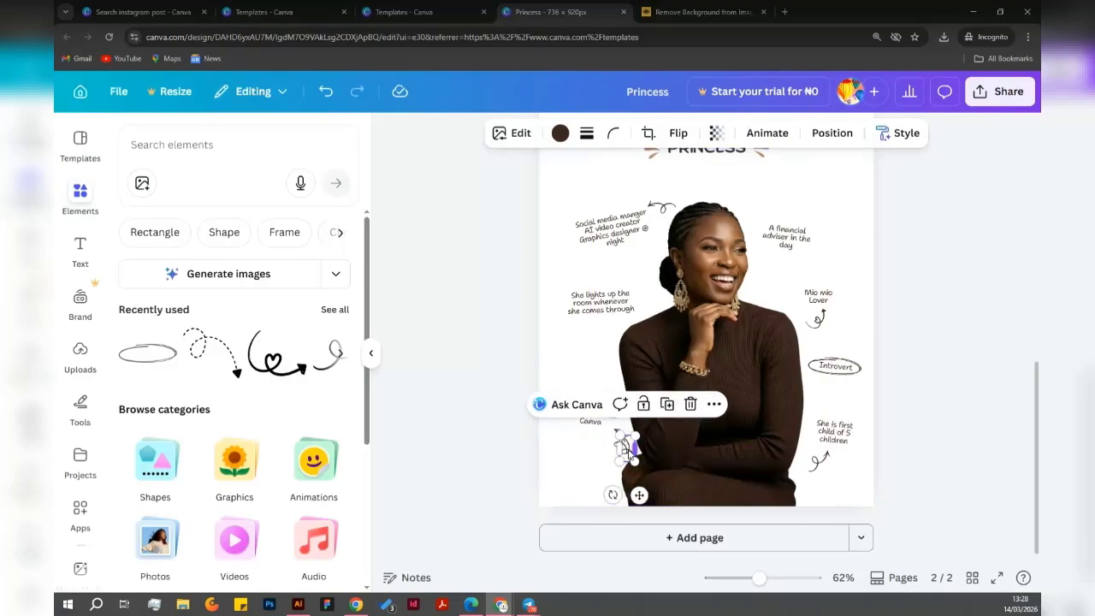
drag(637, 495, 717, 326)
drag(703, 289, 697, 296)
click(892, 300)
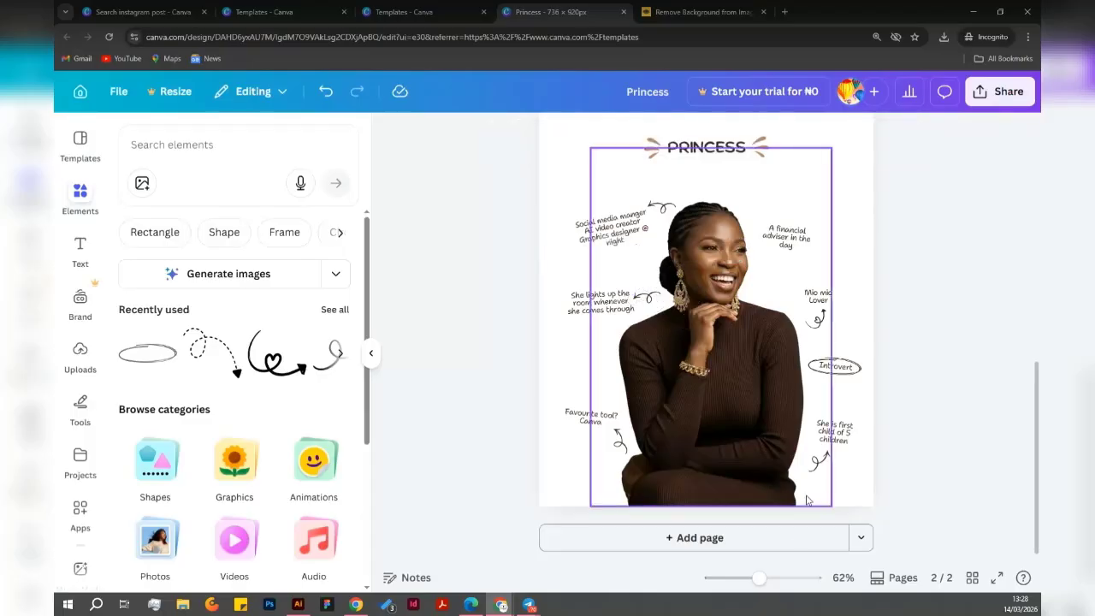
Duplicate the curly arrow below "She is first child of 5 children", move the copy above "A financial adviser in the day" and rotate it.
click(817, 462)
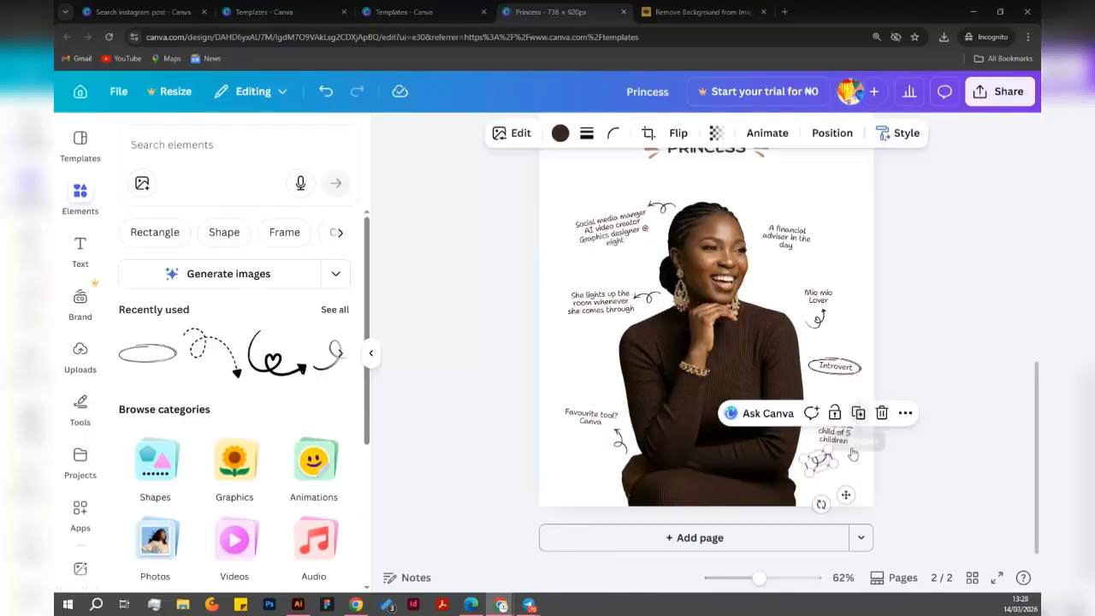
click(865, 420)
drag(852, 502, 840, 228)
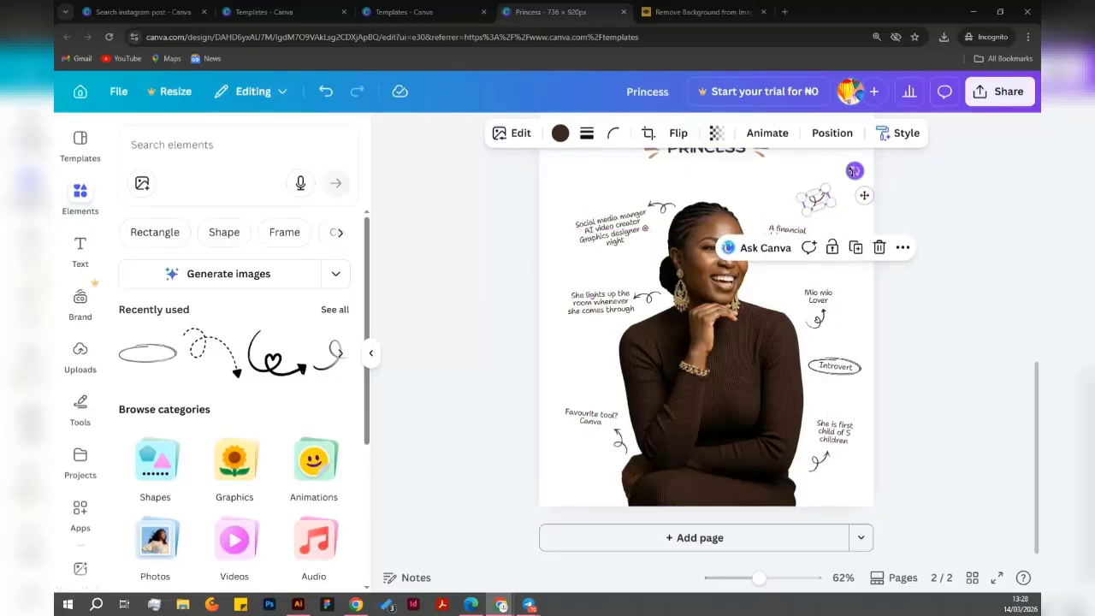
drag(836, 165, 771, 199)
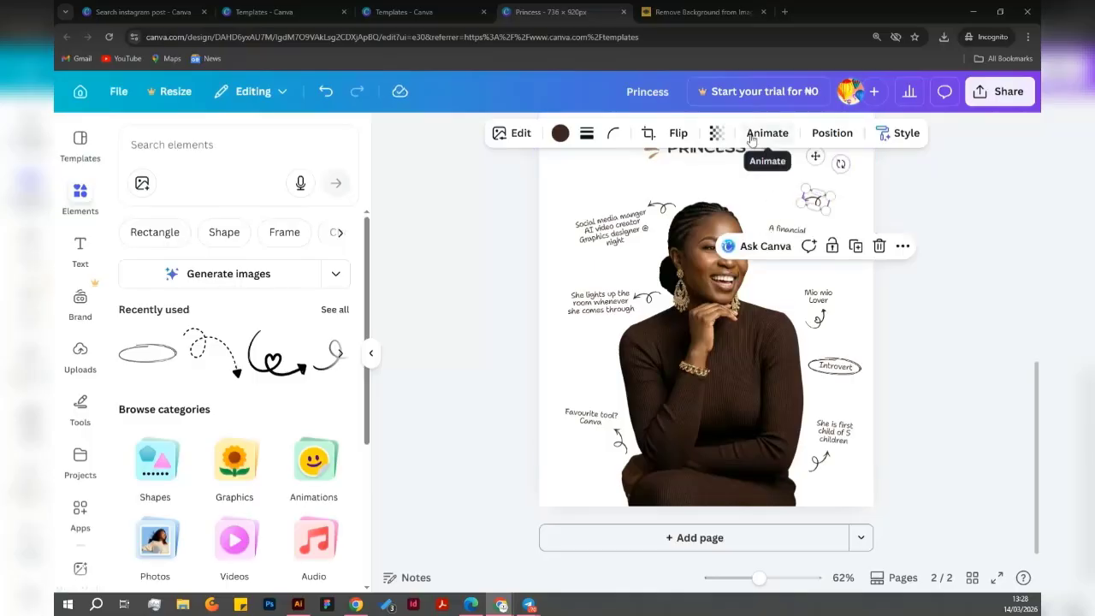
click(677, 135)
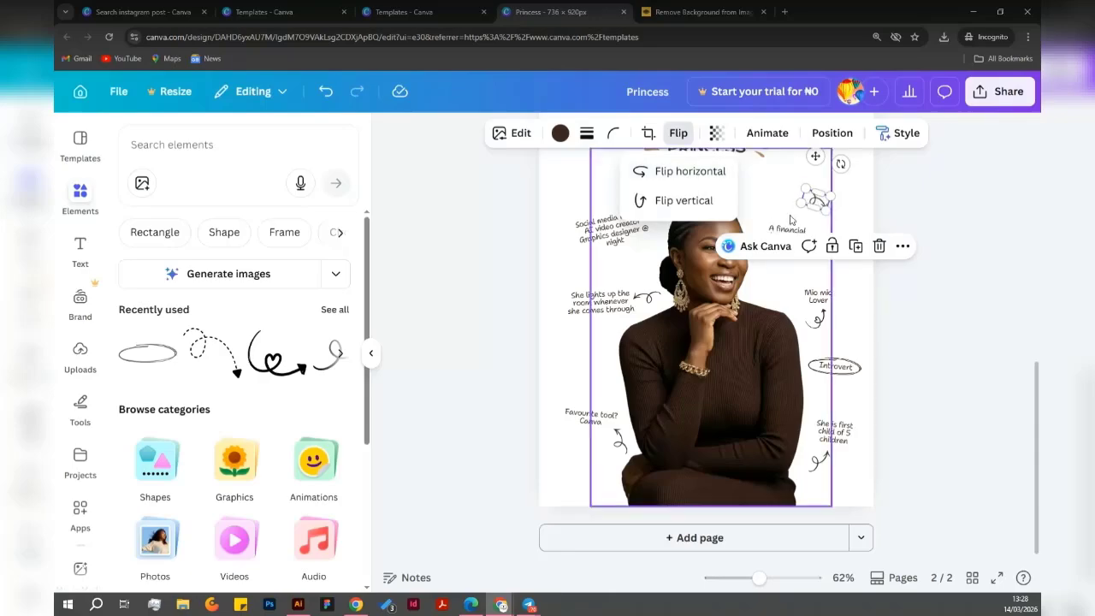
click(900, 205)
click(954, 215)
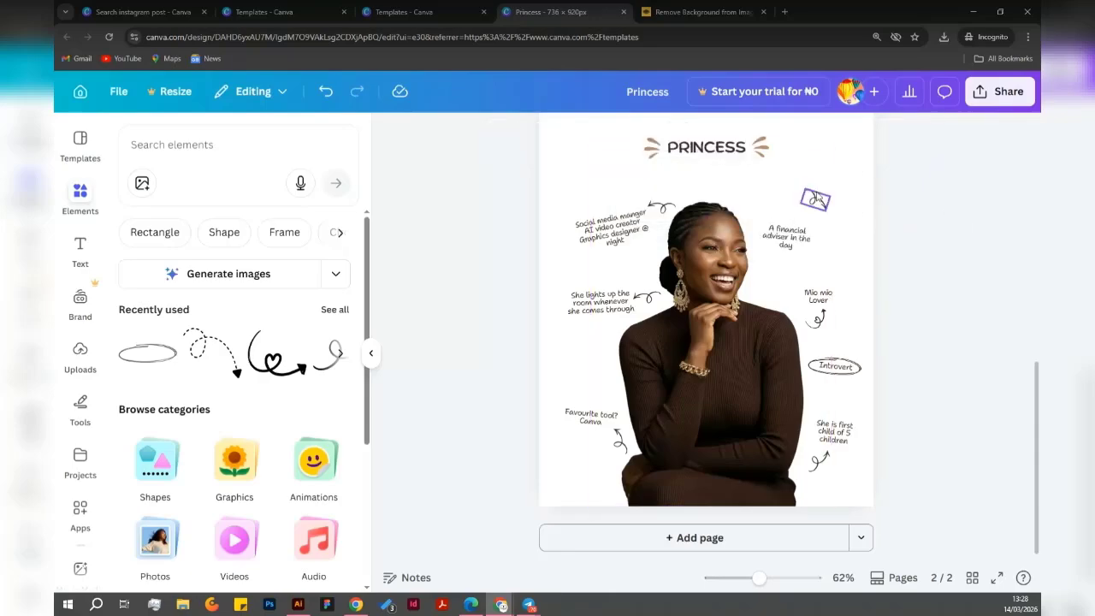
Move the new arrow directly above "A financial adviser in the day" and rotate it to point down at the text.
click(814, 199)
mouse_move(814, 198)
mouse_down()
mouse_move(761, 211)
mouse_move(773, 206)
mouse_up()
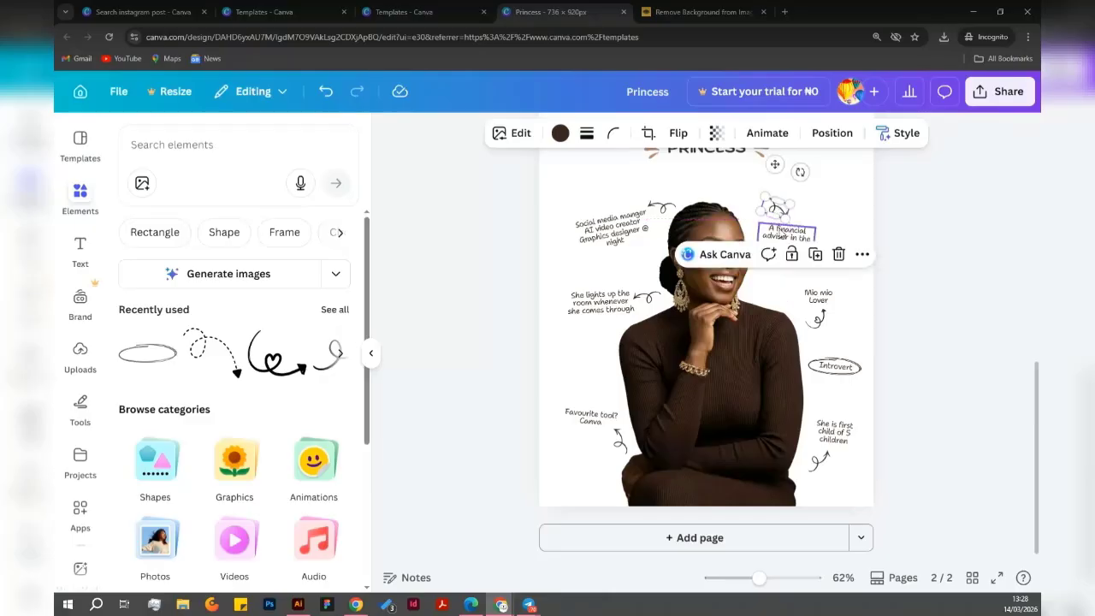
click(823, 255)
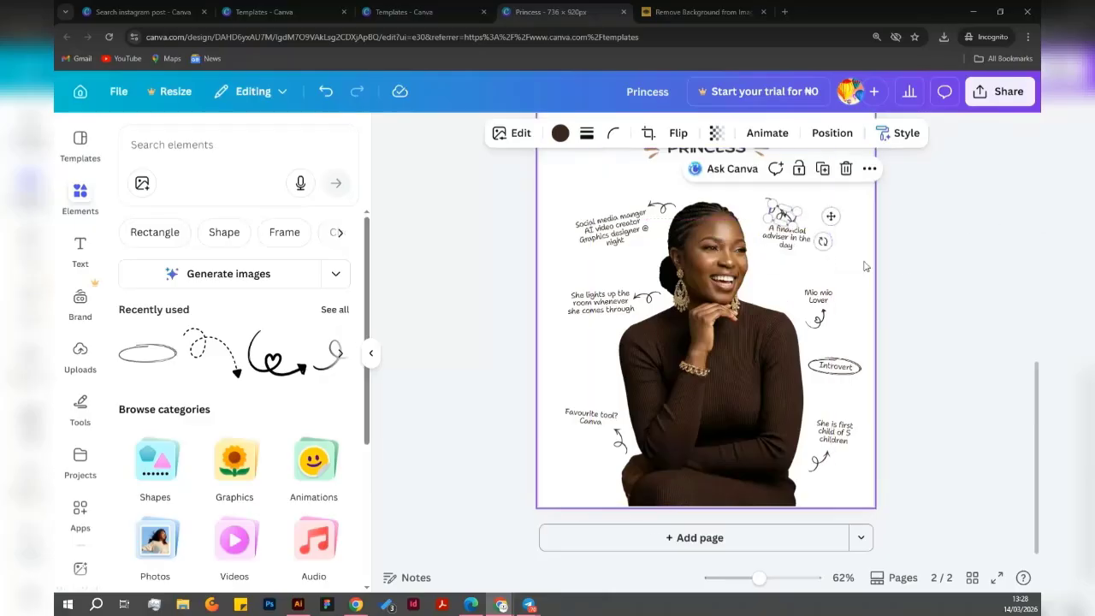
click(898, 259)
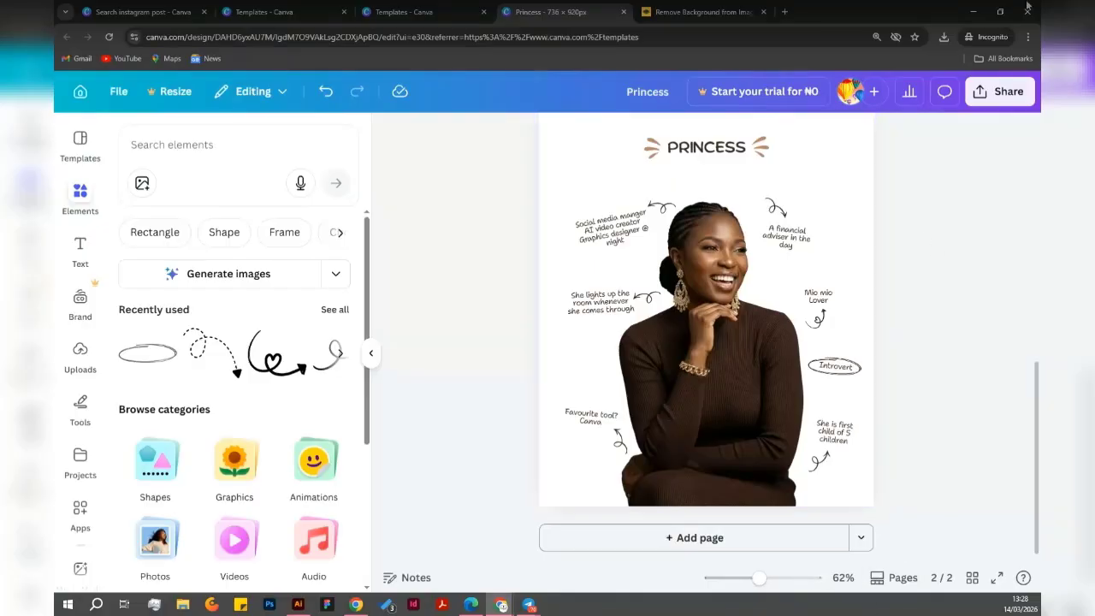
Set up a PNG download of the design with only page 2 selected.
click(995, 94)
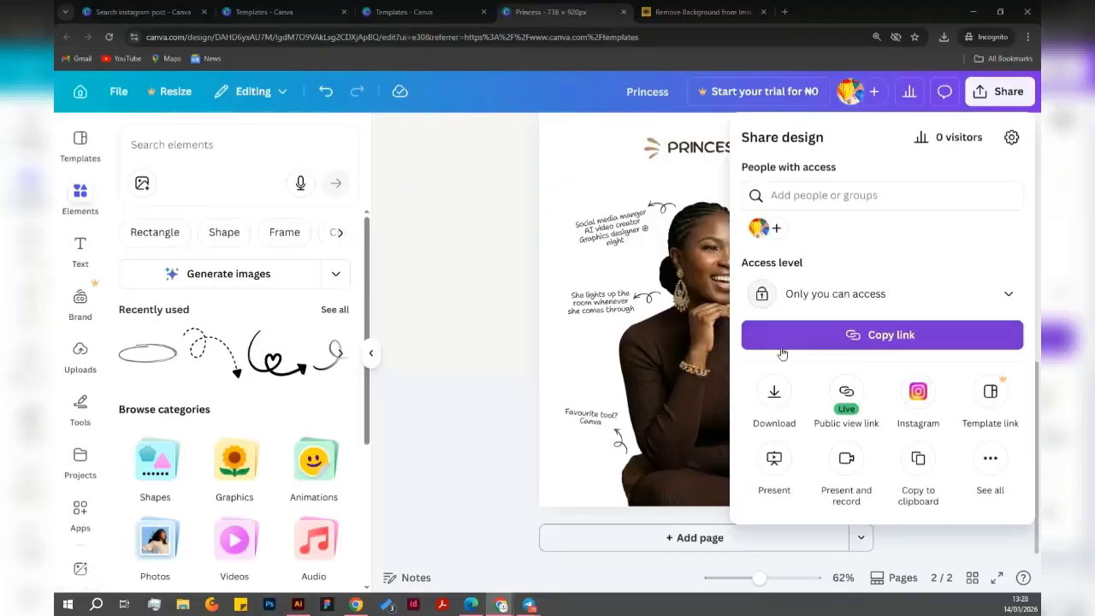
click(774, 392)
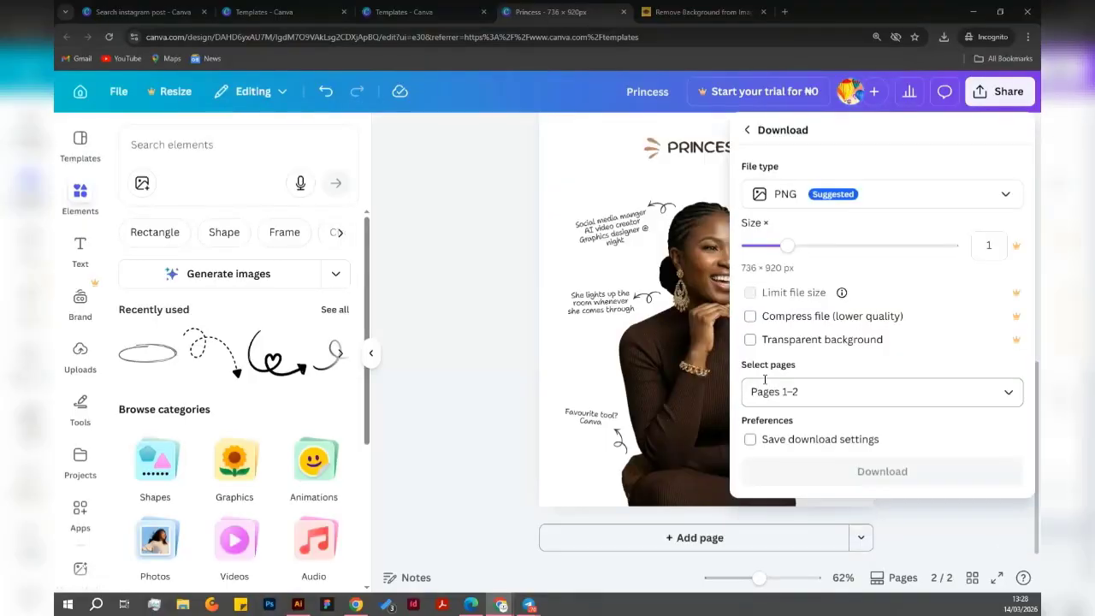
click(811, 393)
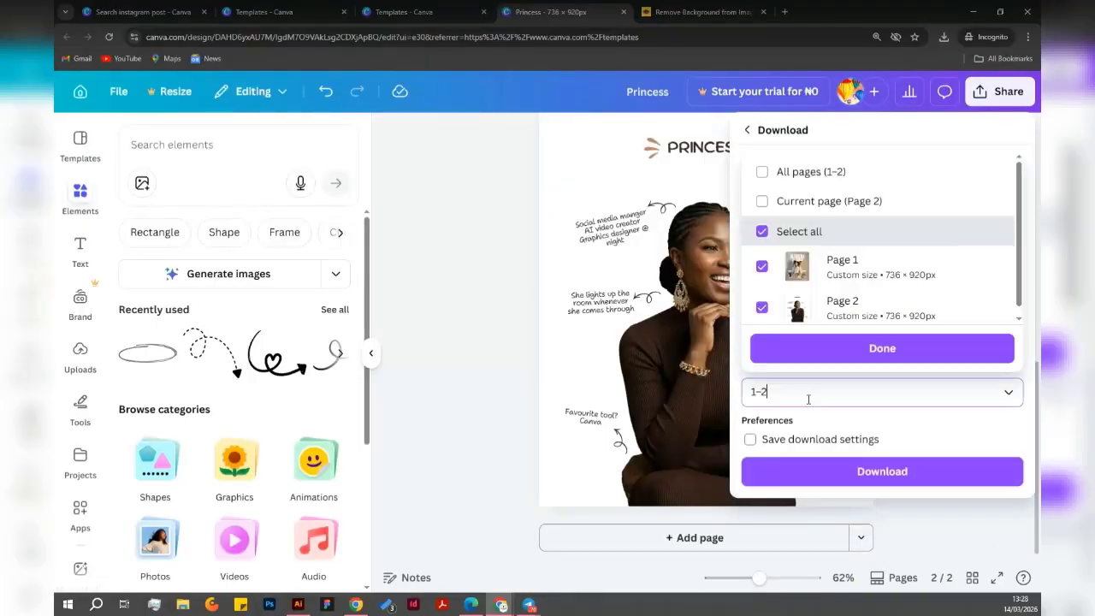
click(762, 231)
click(761, 304)
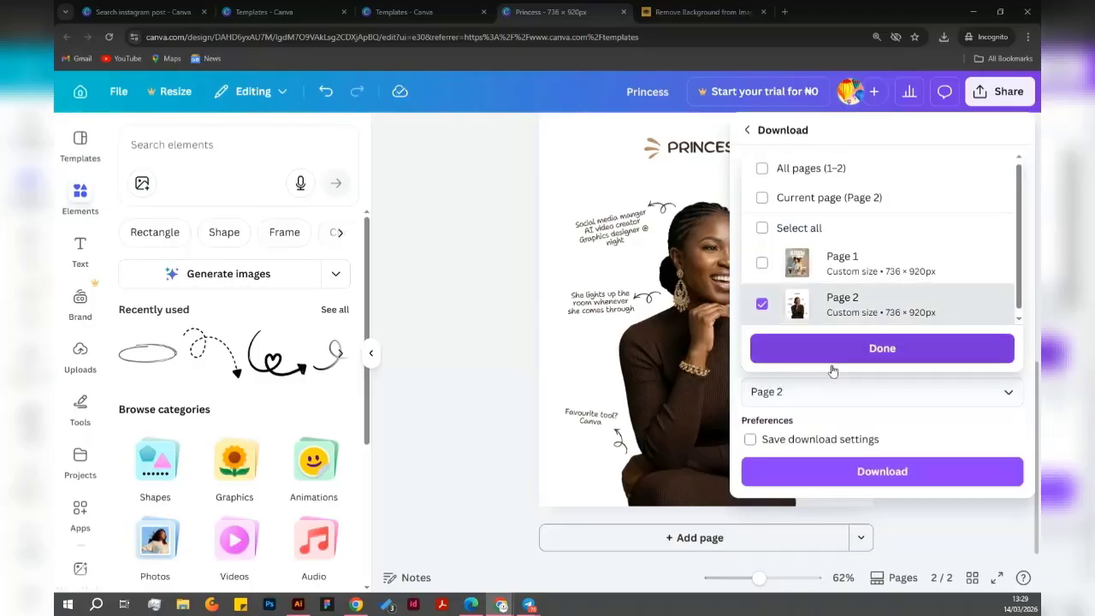
click(821, 347)
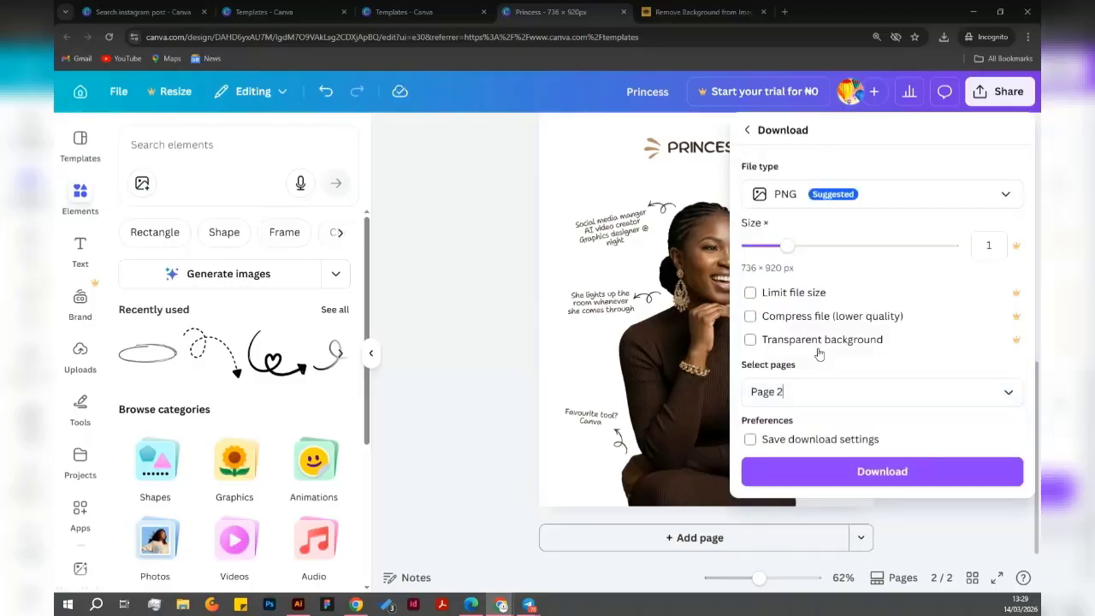
Download the selected page and save it as Princess in the PODs Class Data folder.
click(794, 471)
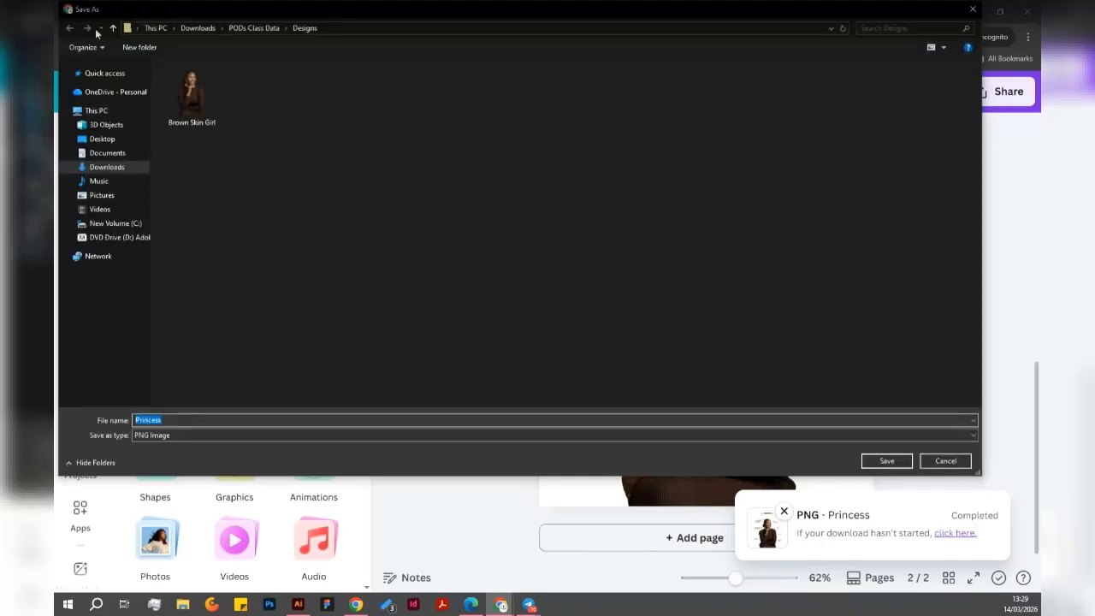
click(112, 27)
click(224, 193)
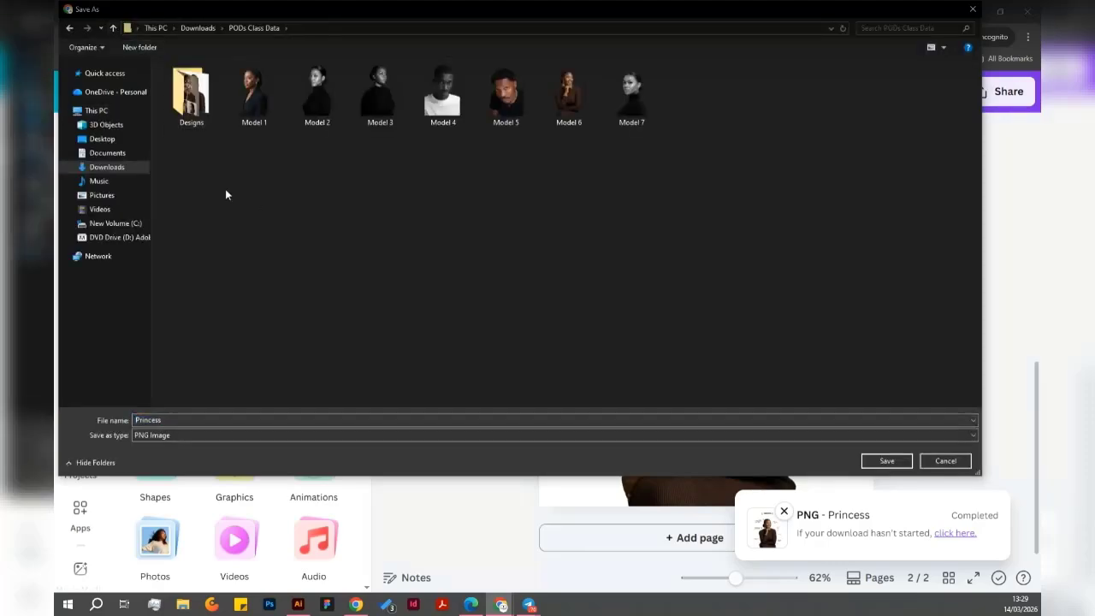
click(883, 462)
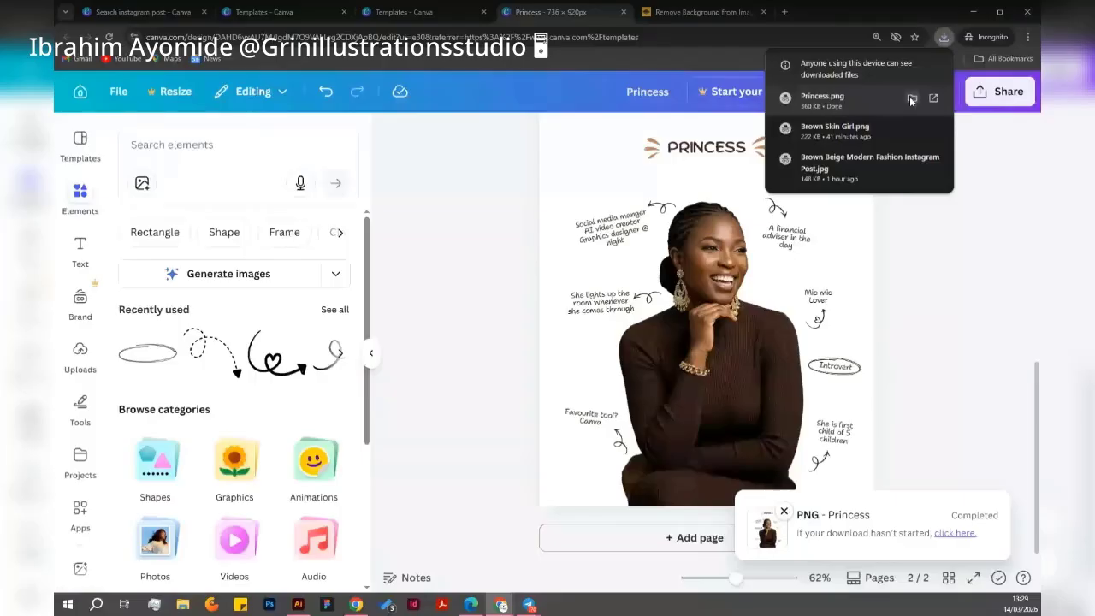
Open the downloaded Princess.png from its folder and maximize the image viewer to check the flyer.
click(911, 98)
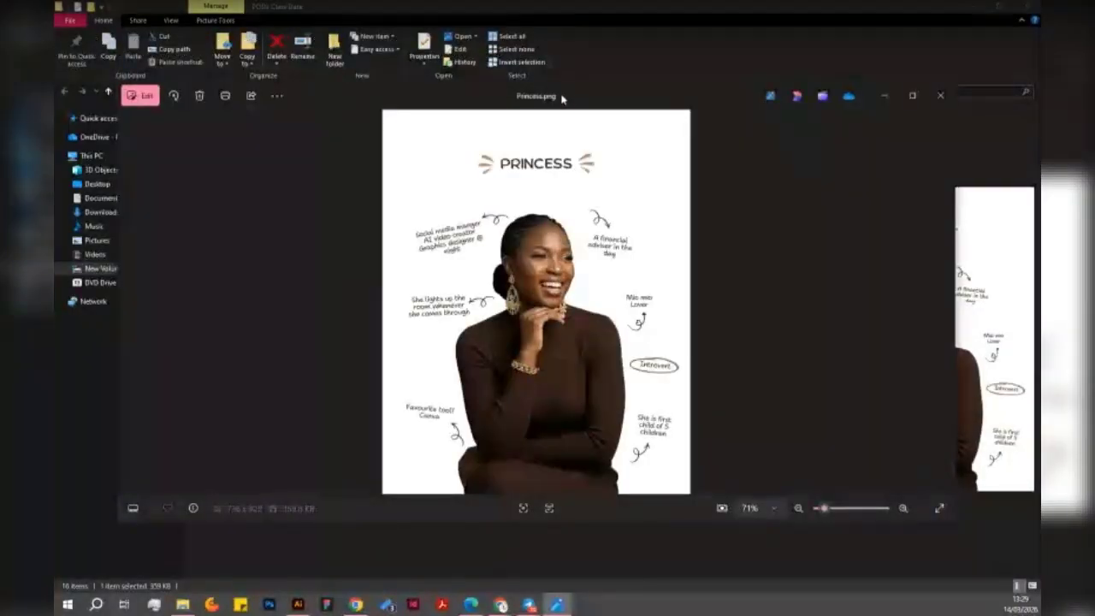
double_click(561, 97)
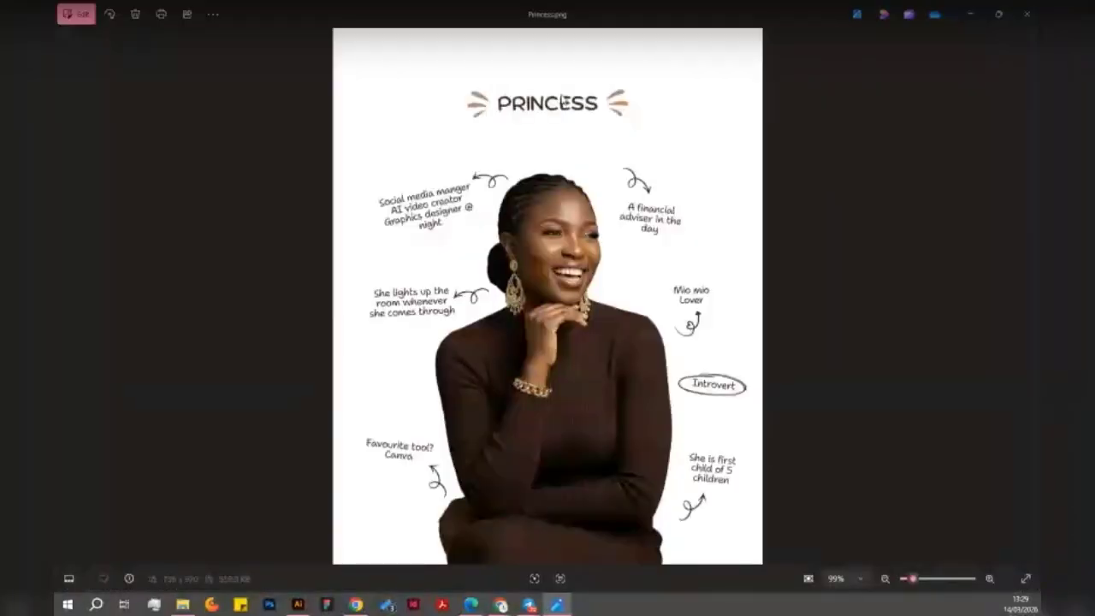